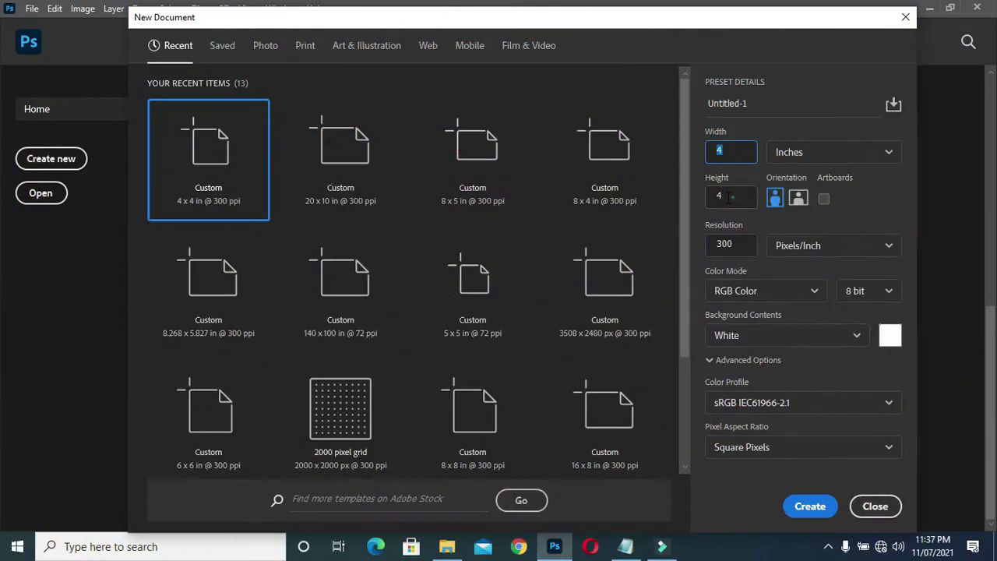
- Create a square 4 × 4 in, 300 ppi RGB document from the Custom preset
left_click(728, 197)
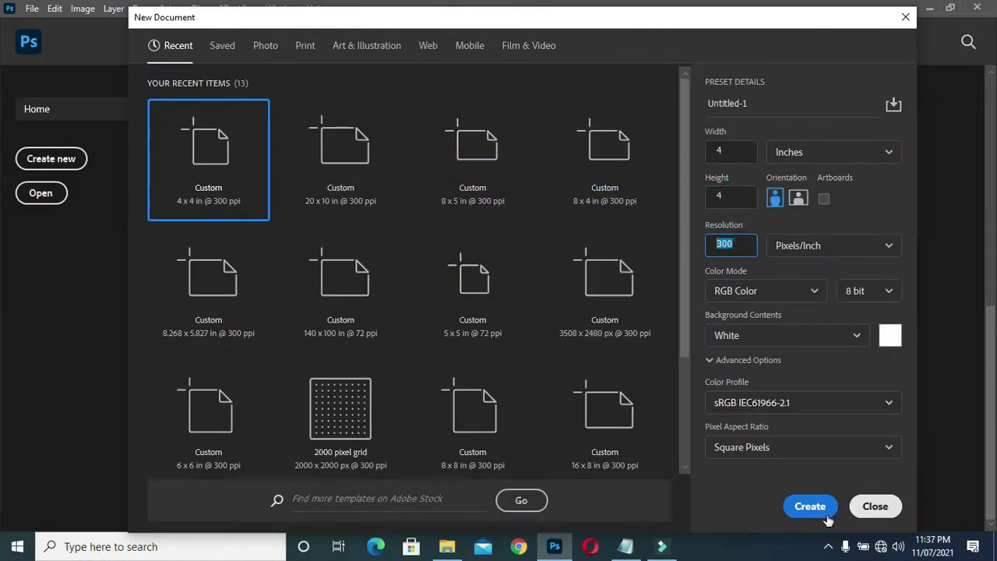
left_click(810, 506)
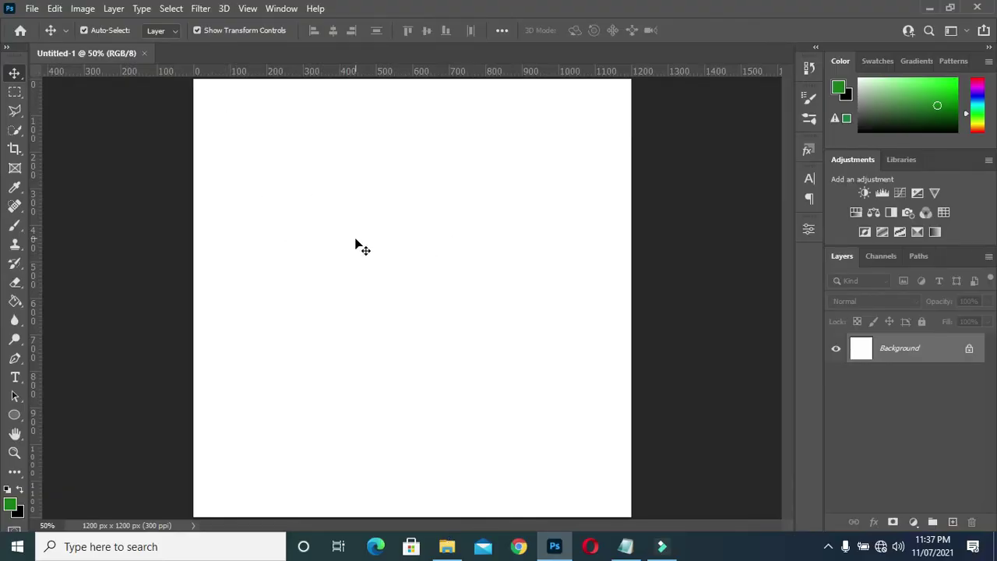
- Drag the grey textured wall, Color-Bg and Church backgrounds images from File Explorer into the flyer
left_click(466, 472)
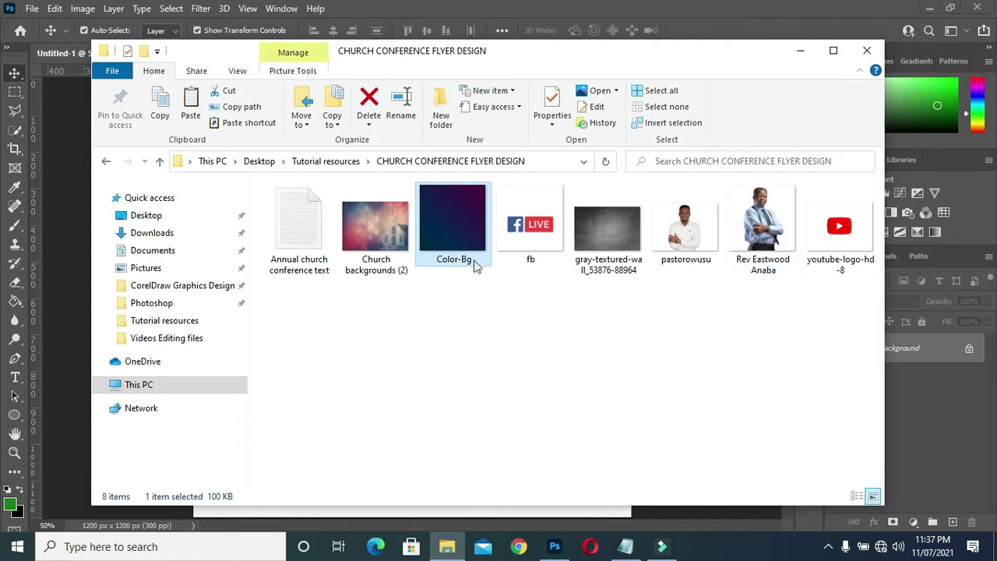
left_click(606, 233)
left_click(452, 222)
left_click(375, 226)
left_click(607, 229, "ctrl")
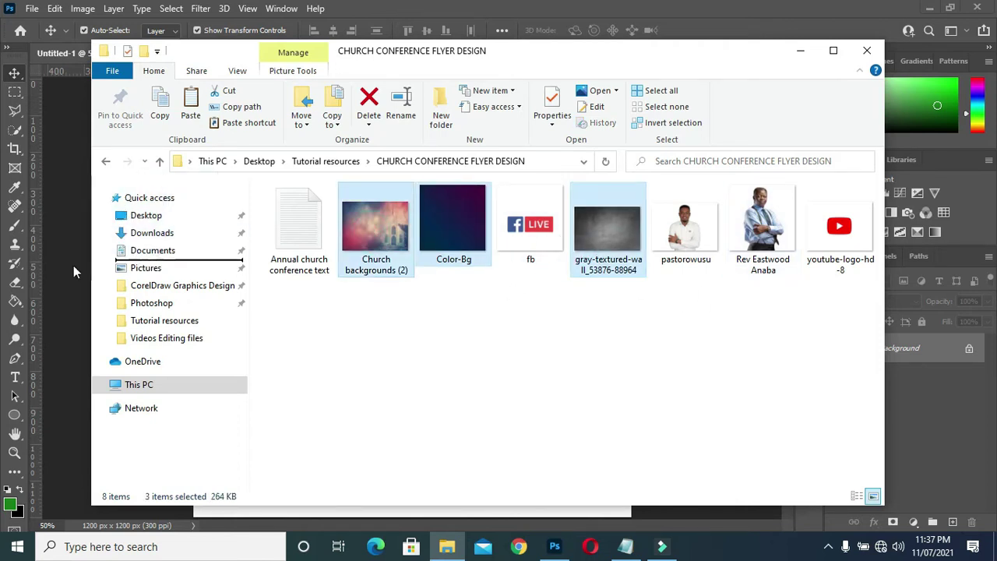
left_click(73, 264)
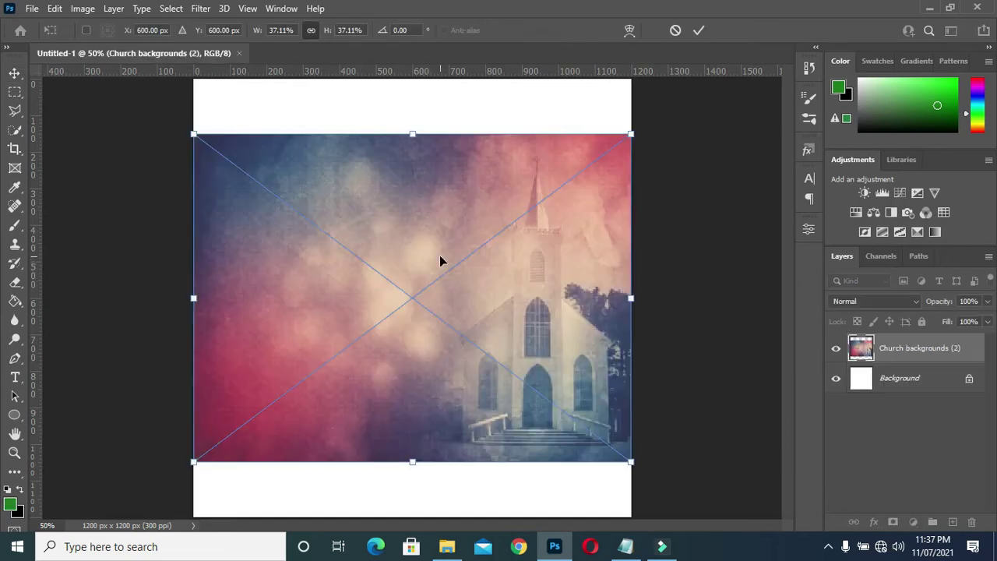
- Commit all three placed images and move Color-Bg below Church backgrounds
key("Return")
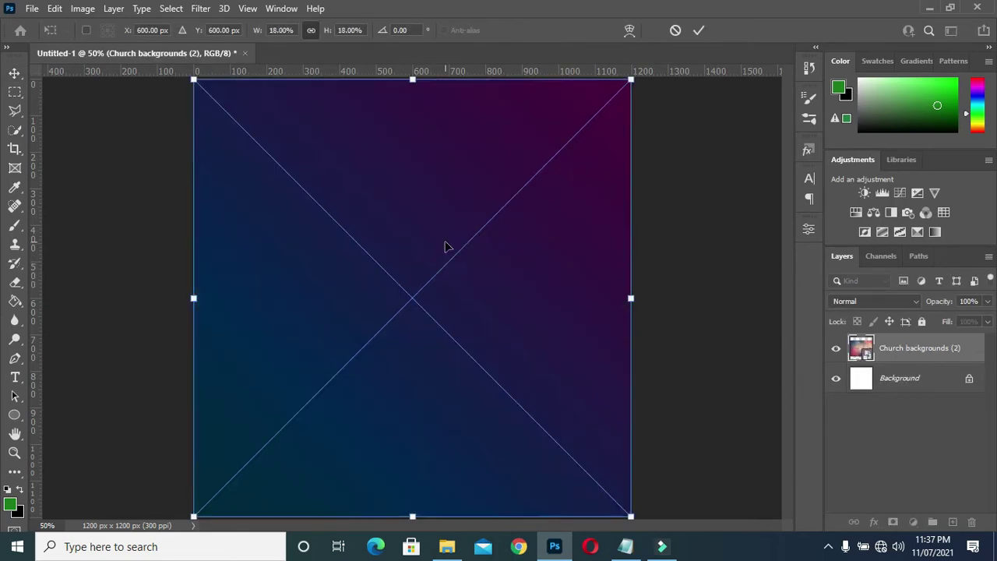
double_click(442, 241)
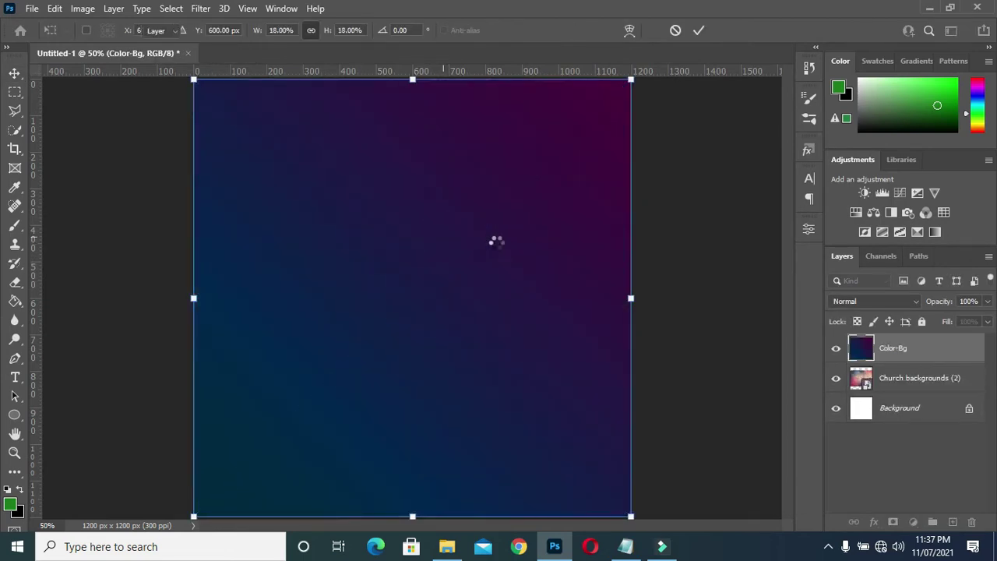
double_click(553, 259)
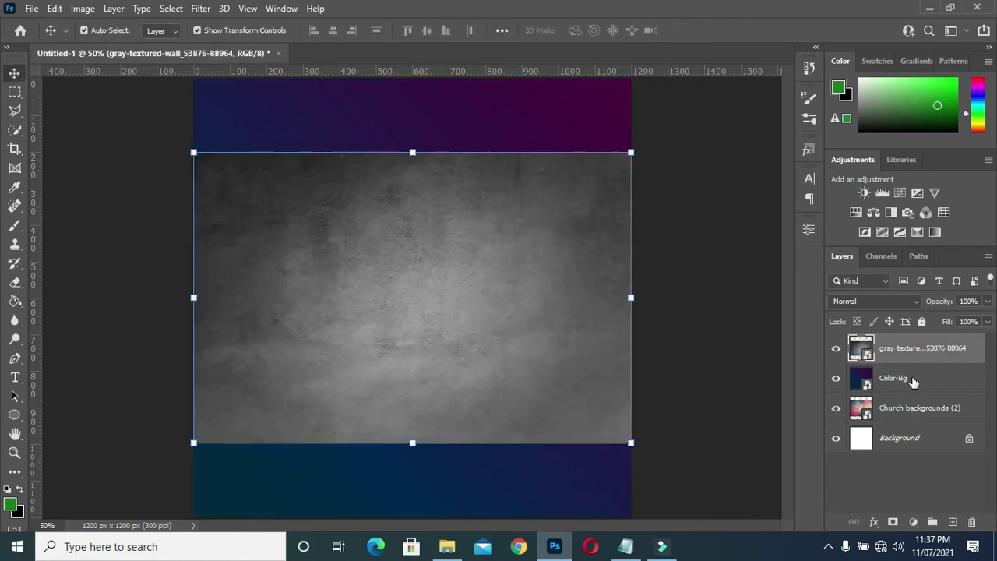
left_click_drag(907, 378, 915, 421)
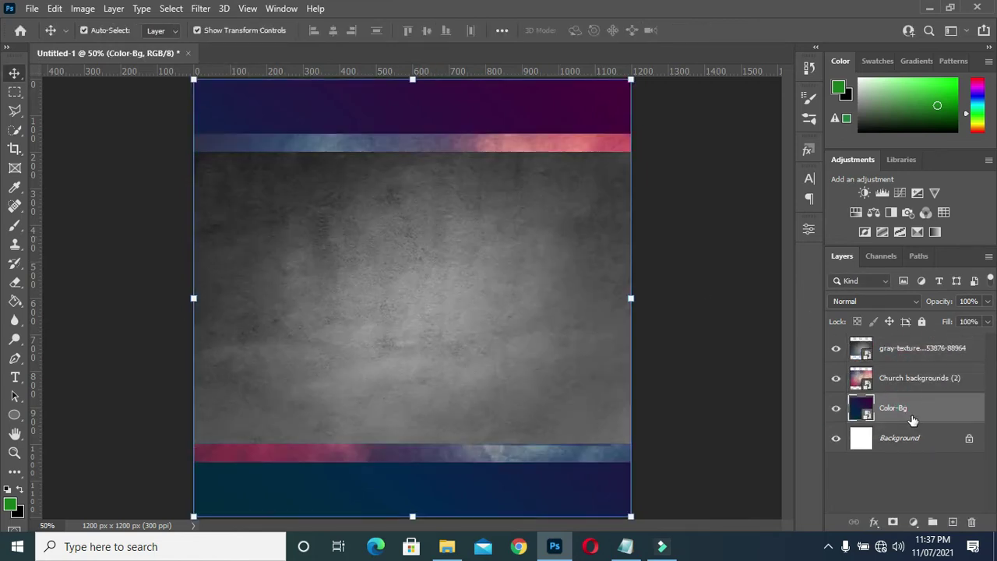
- Hide the texture layer, rasterize Church backgrounds and desaturate it to greyscale
left_click(836, 377)
left_click(835, 348)
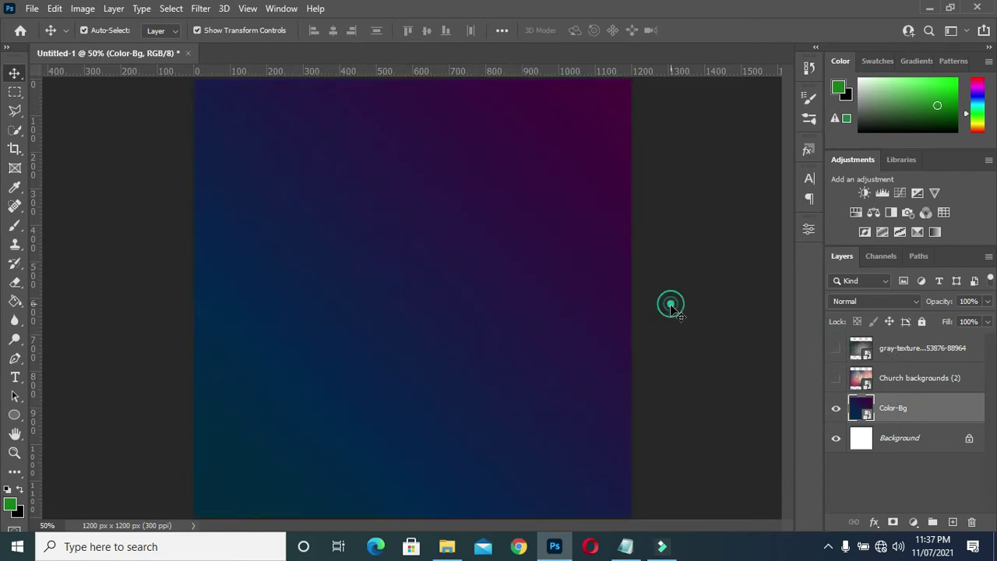
left_click(668, 307)
left_click(919, 377)
left_click(836, 377)
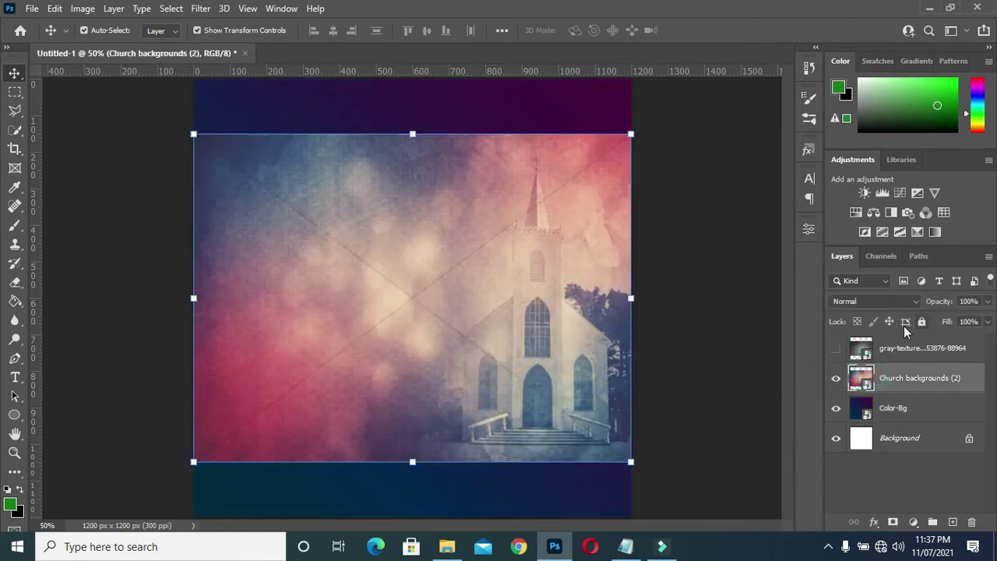
right_click(886, 378)
left_click(696, 285)
key("ctrl+shift+u")
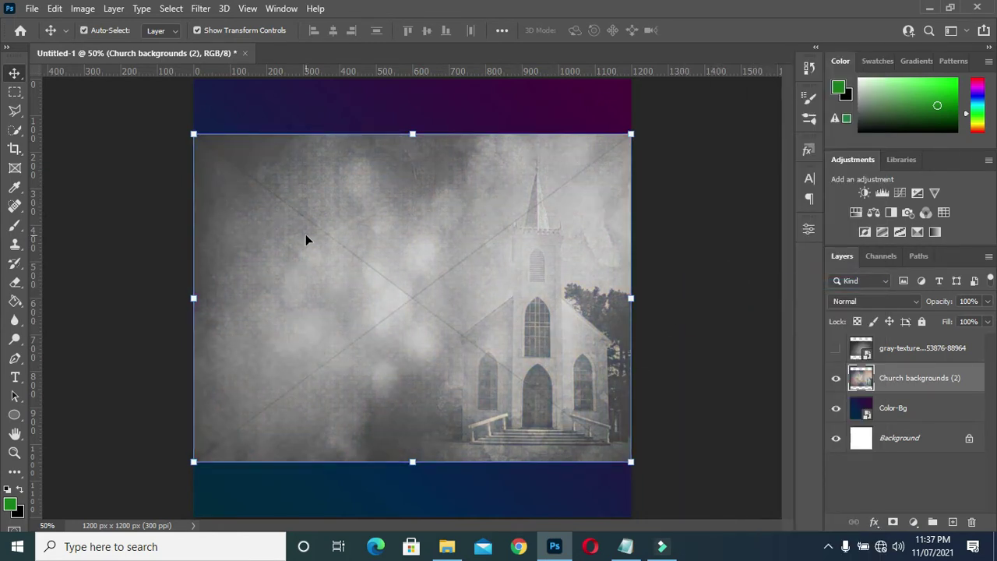
- Scale the church image to 108.67% and shift it up to the canvas top
left_click_drag(412, 133, 412, 105)
left_click_drag(422, 156, 416, 114)
scroll(418, 175, "down", 1)
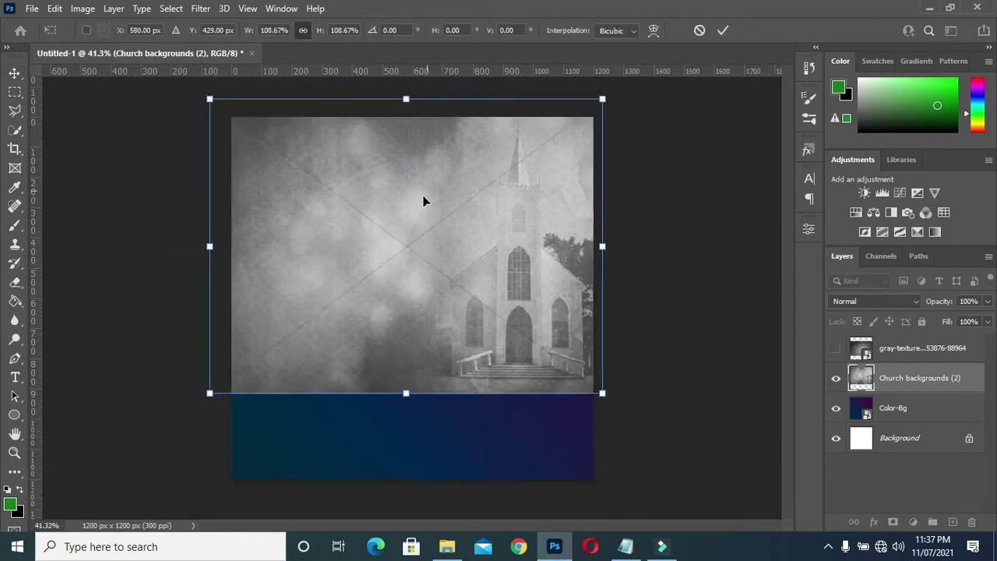
scroll(421, 199, "up", 2)
left_click(723, 30)
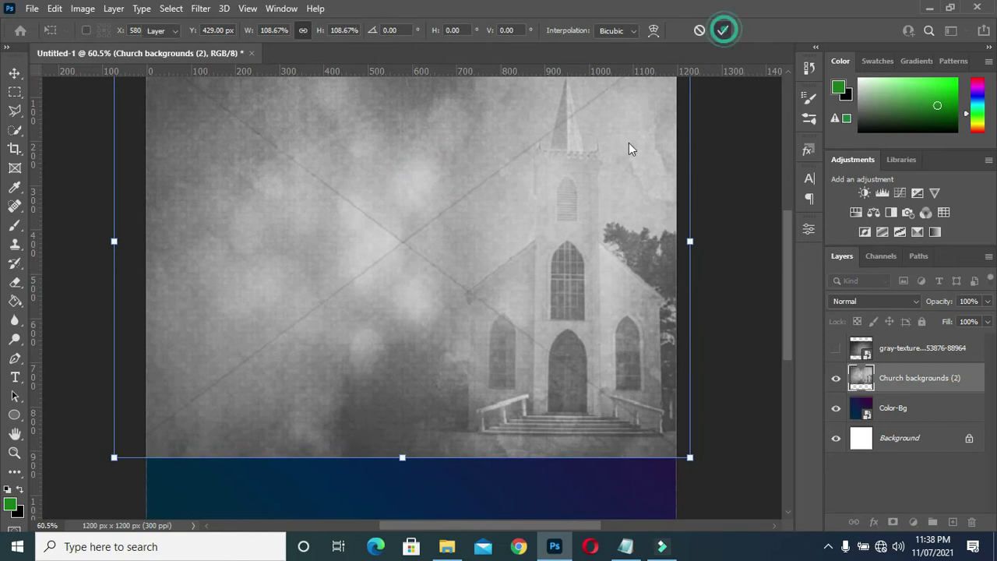
scroll(476, 207, "down", 1)
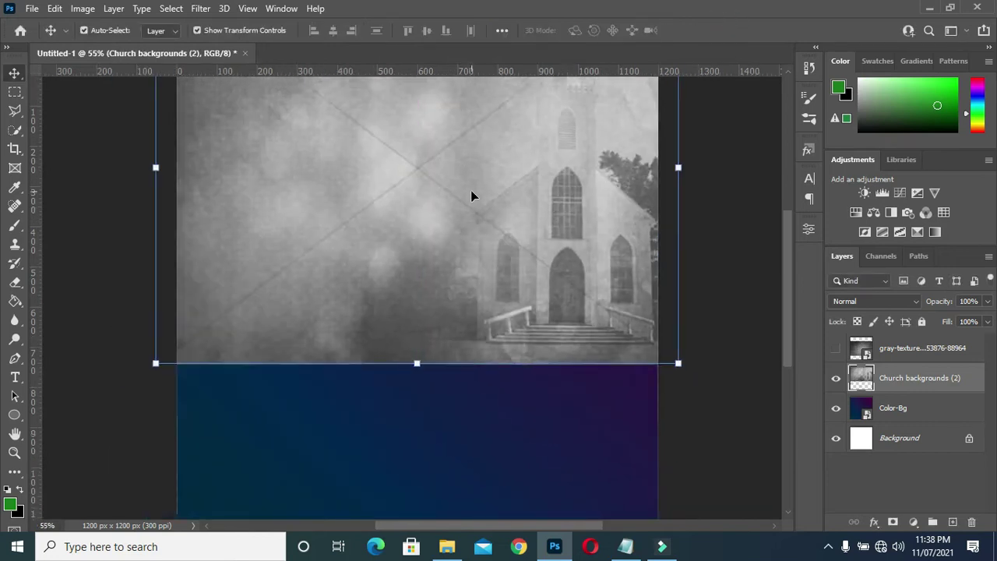
left_click_drag(470, 194, 459, 221)
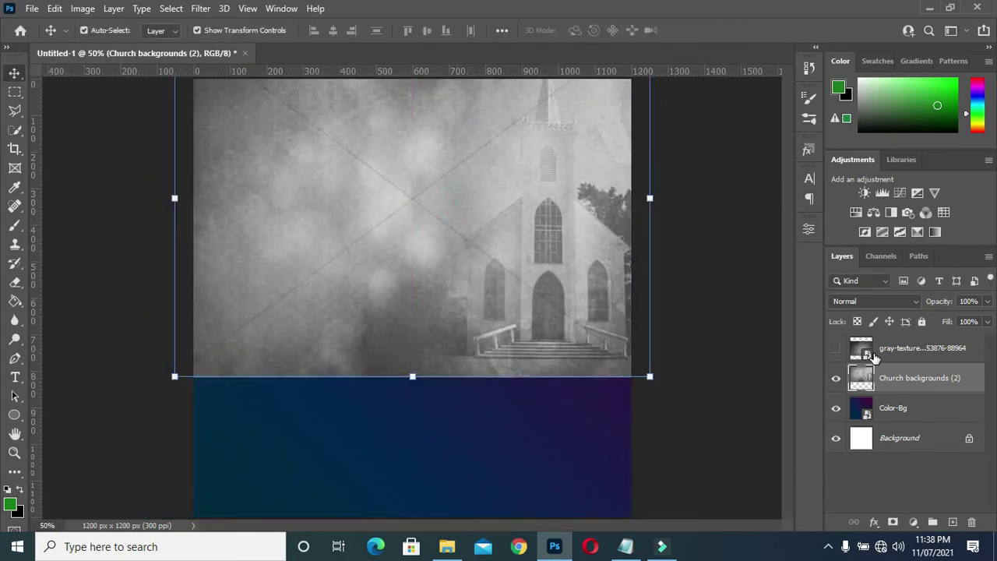
- Set the church layer to Overlay blending and add a layer mask
left_click(855, 302)
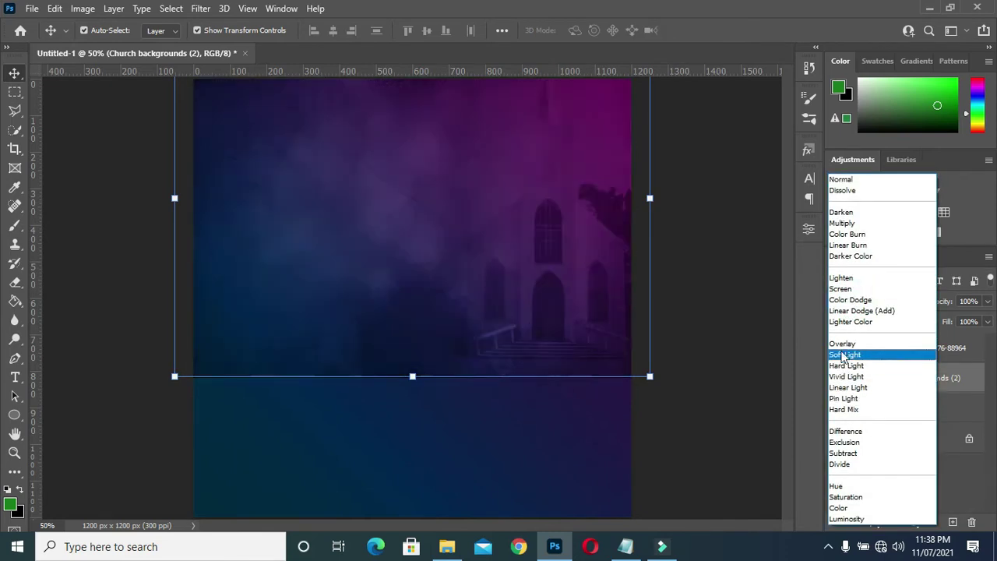
left_click(842, 344)
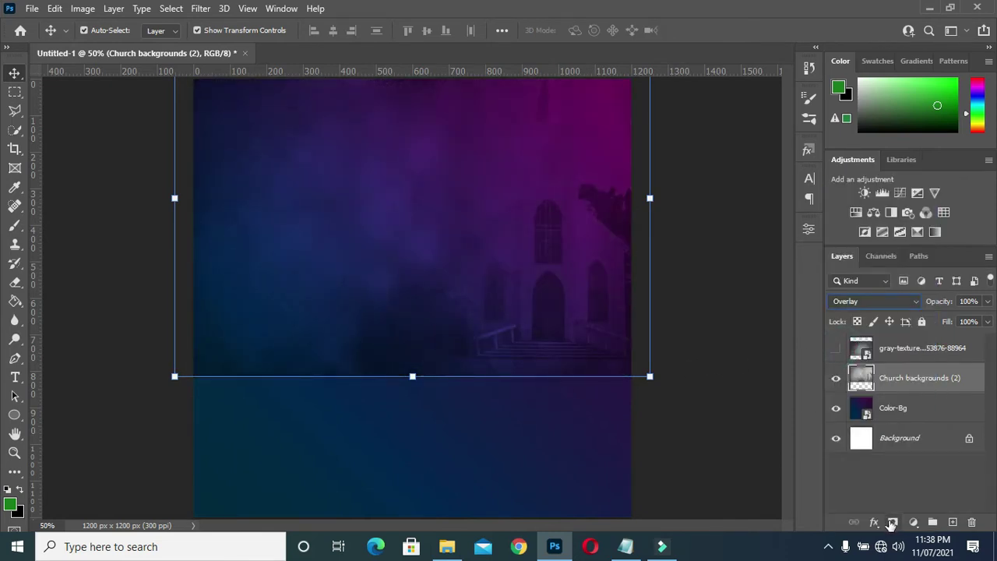
left_click(891, 523)
- Brush black across the church mask to fade out the image's lower part
right_click(14, 225)
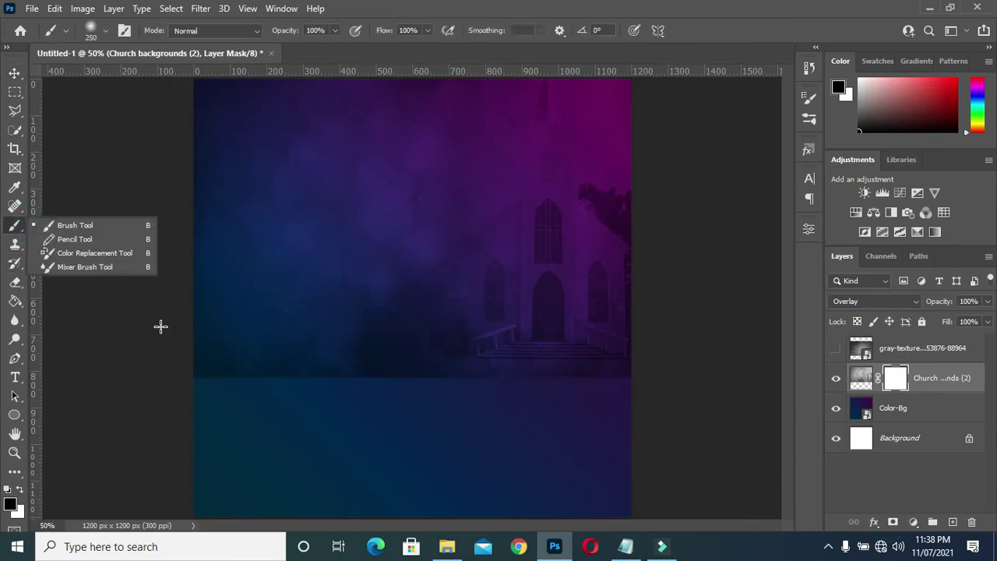
mouse_move(195, 362)
left_mouse_down()
mouse_move(465, 370)
mouse_move(686, 351)
left_mouse_up()
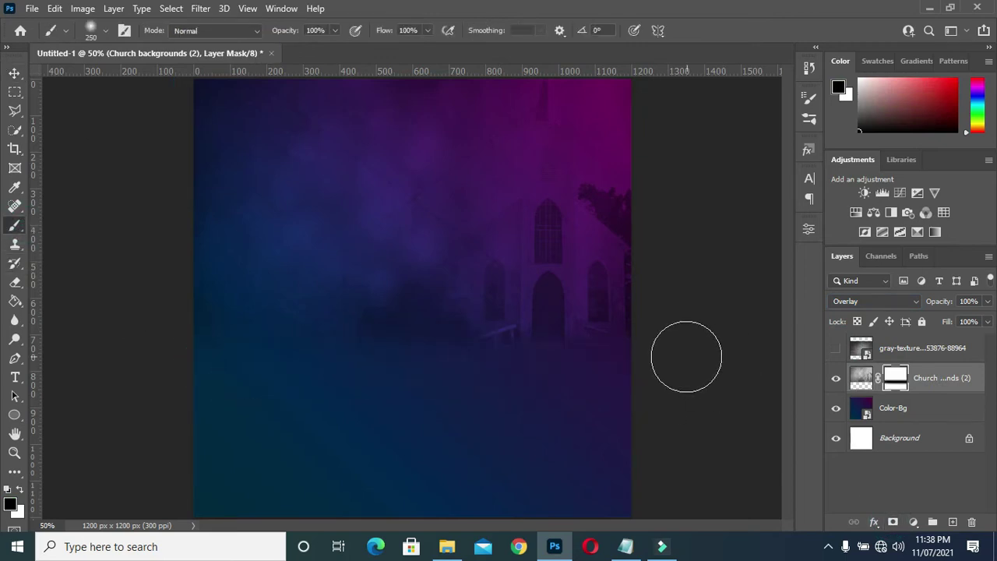
left_click(14, 73)
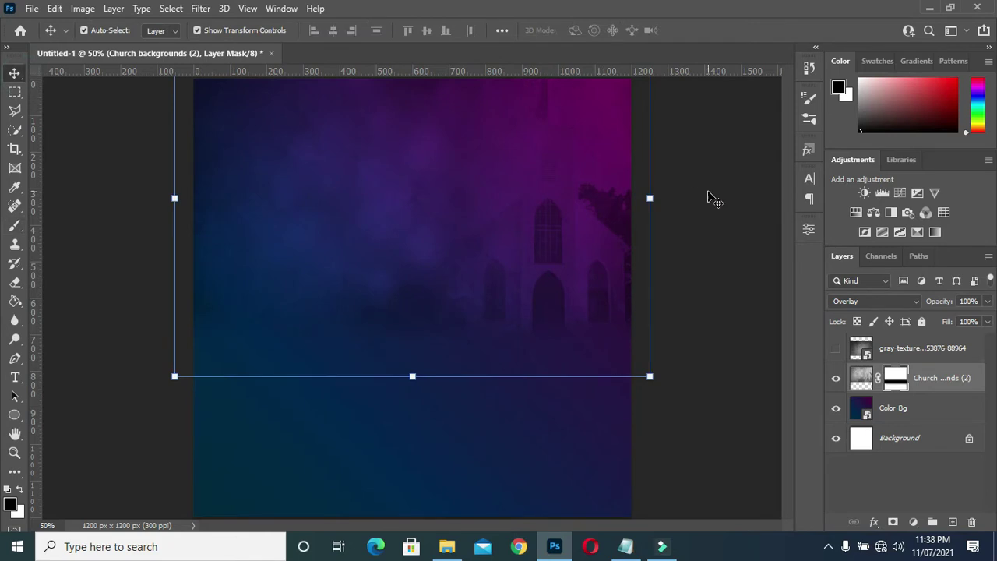
left_click(834, 374)
- Show the grey wall texture, scale it to 156.32% to cover the canvas, and delete its mask
left_click(837, 351)
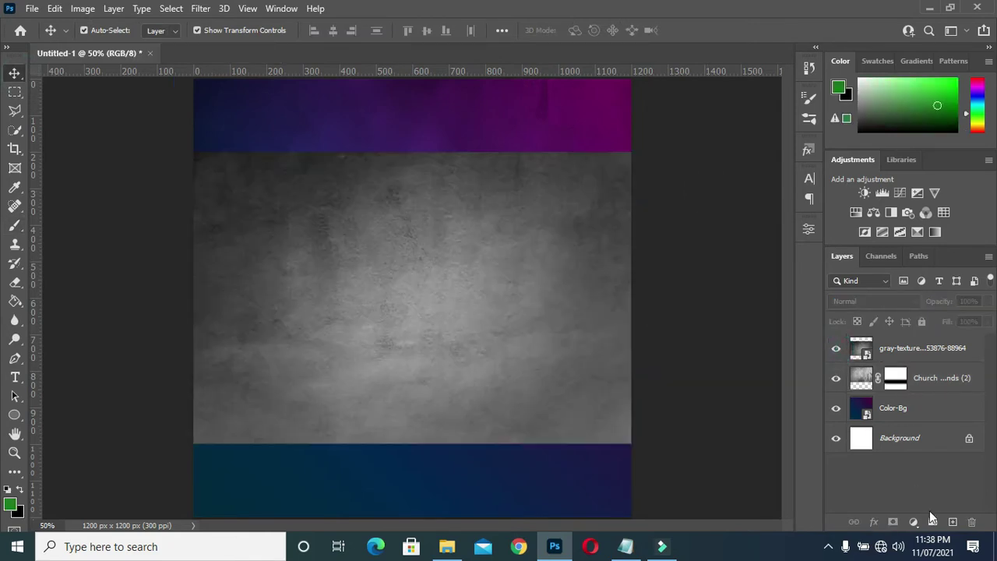
left_click(907, 359)
left_click(893, 521)
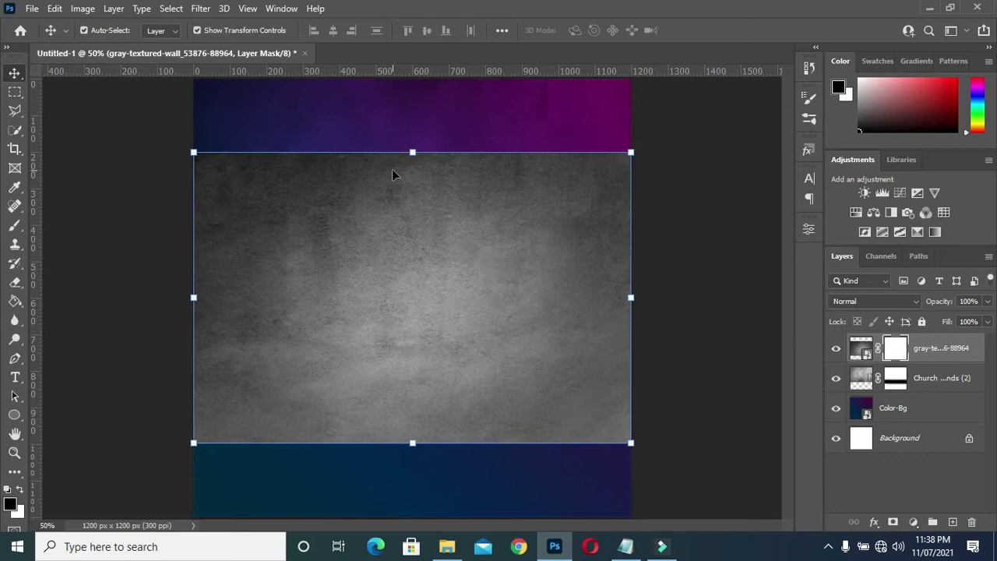
left_click_drag(412, 152, 412, 131)
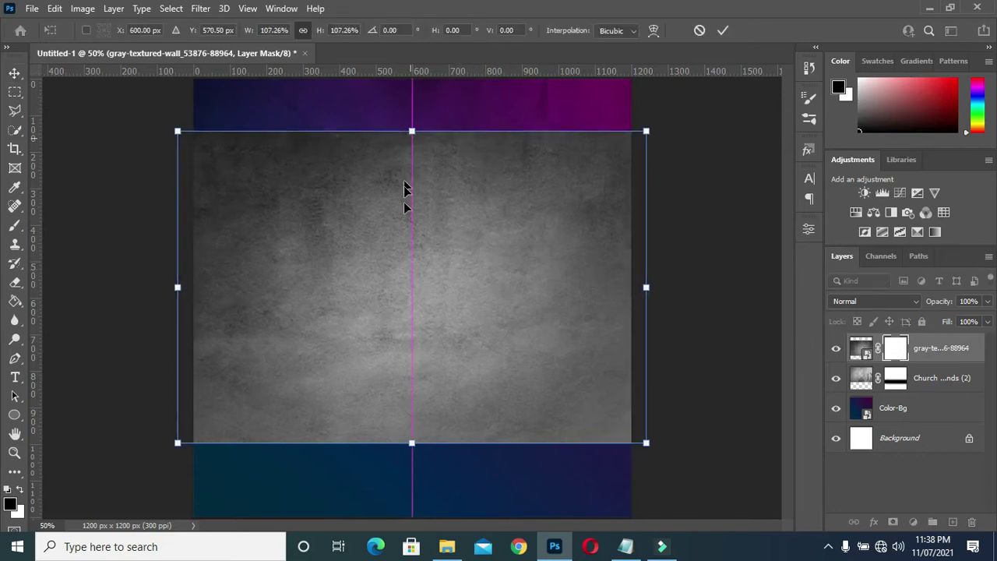
mouse_move(402, 200)
left_mouse_down()
mouse_move(412, 116)
mouse_move(411, 168)
left_mouse_up()
left_click_drag(415, 391, 405, 533)
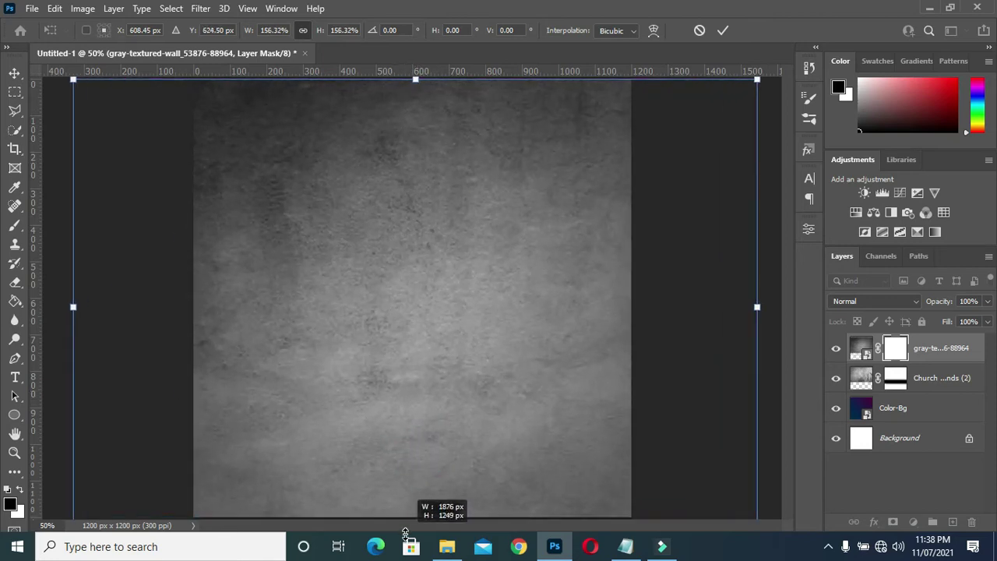
left_click_drag(403, 280, 399, 271)
left_click(722, 31)
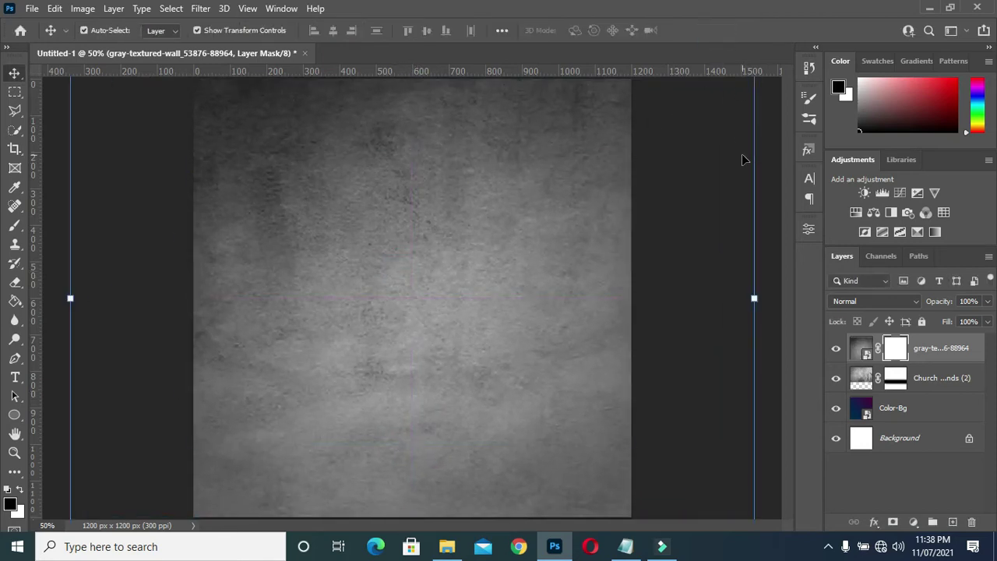
right_click(900, 355)
left_click(888, 378)
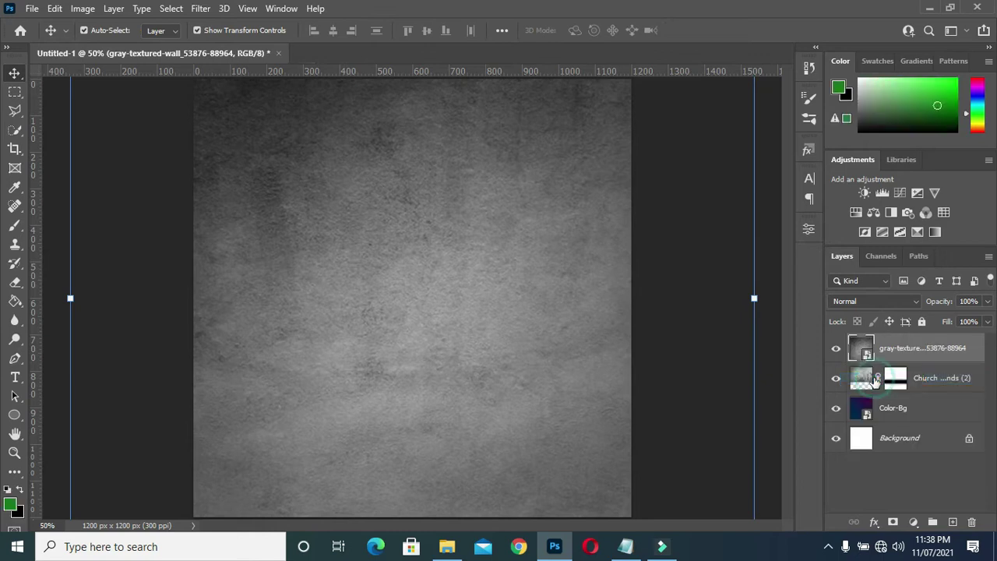
- Rasterize the grey texture layer and lower the Church backgrounds opacity to 77%
right_click(880, 349)
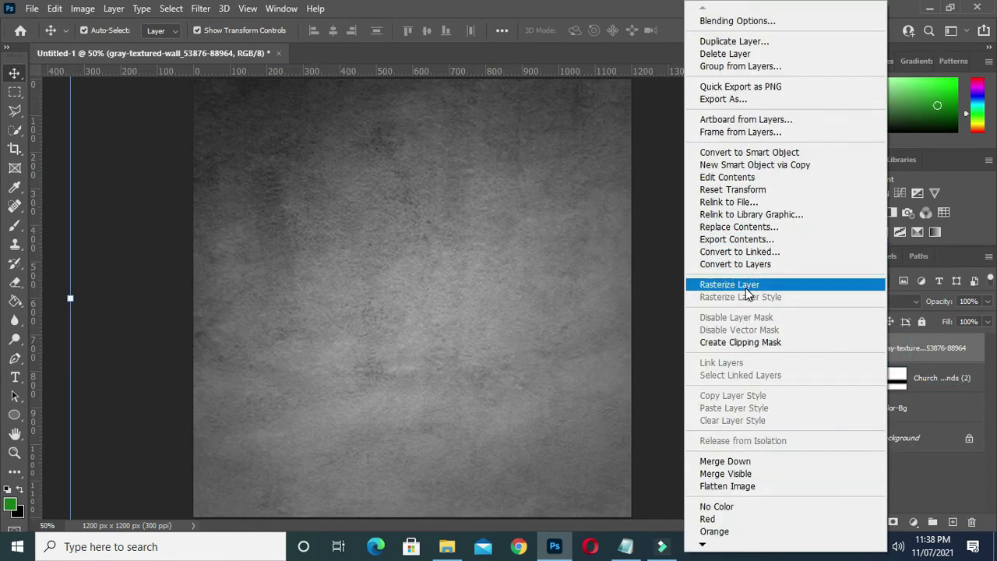
left_click(746, 285)
left_click_drag(940, 305, 934, 304)
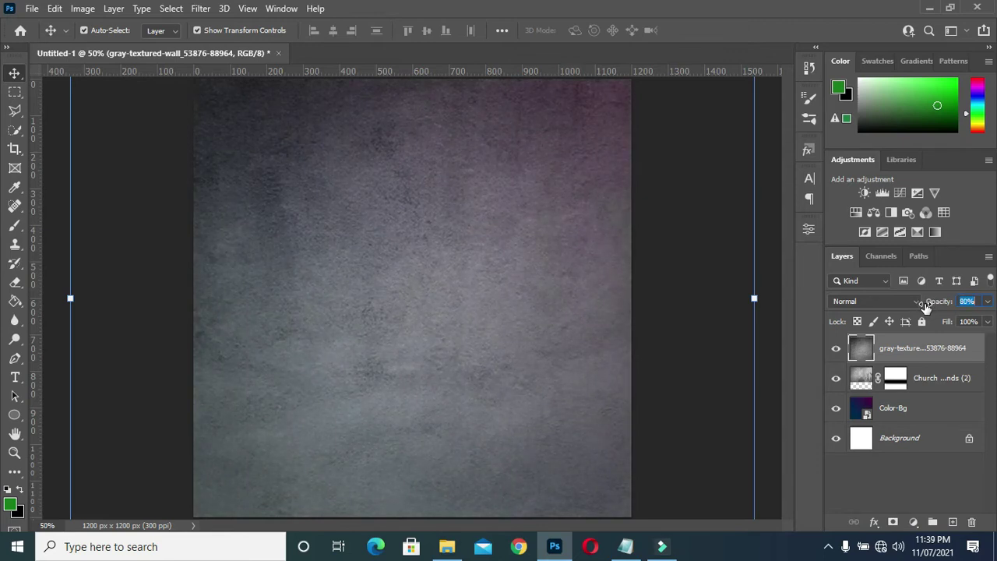
left_click(931, 378)
left_click_drag(946, 306, 929, 308)
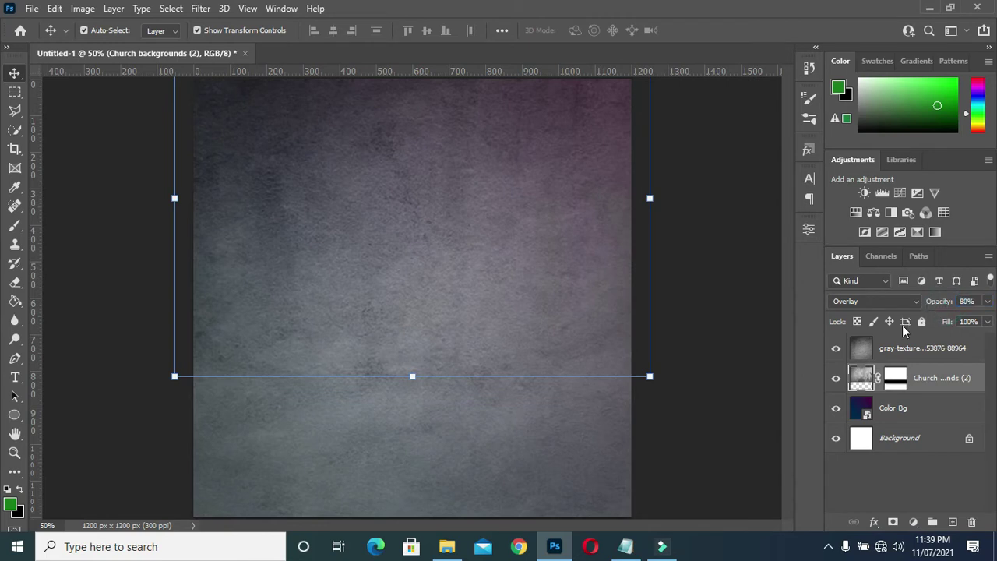
left_click(834, 349)
left_click_drag(947, 303, 936, 305)
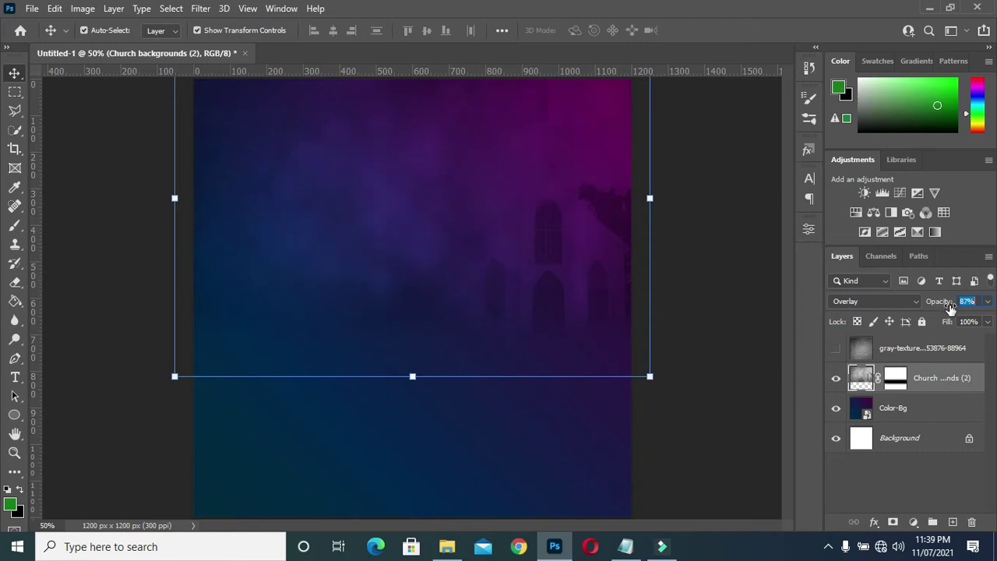
left_click_drag(945, 307, 939, 307)
- Show the grey texture again and set its blend mode to Color
left_click(835, 350)
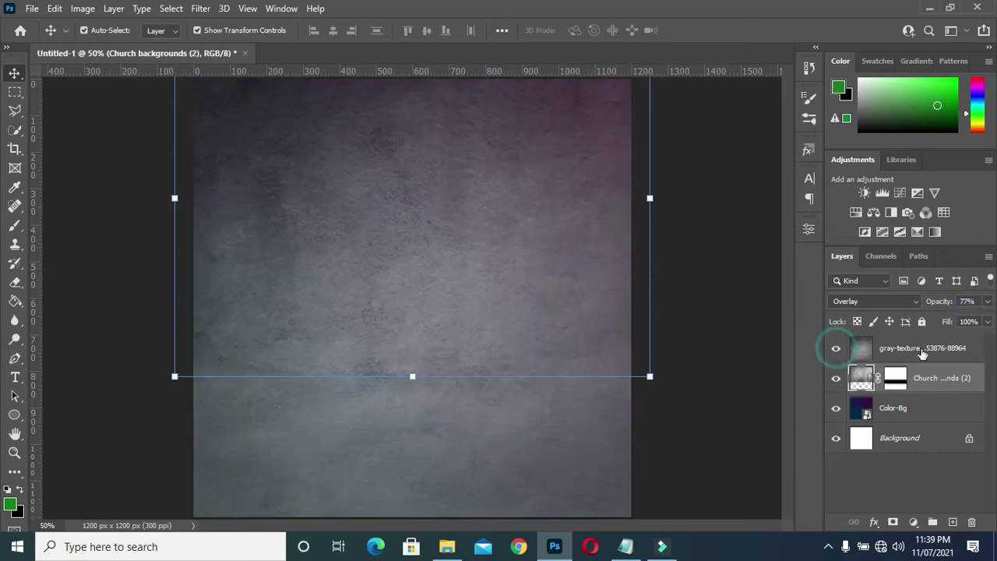
left_click(895, 348)
left_click(873, 301)
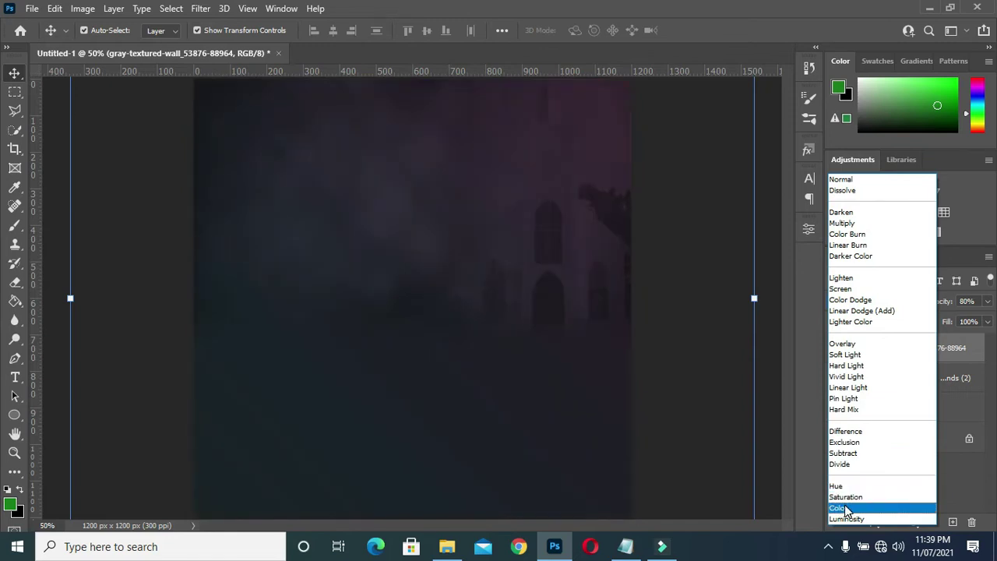
left_click(844, 507)
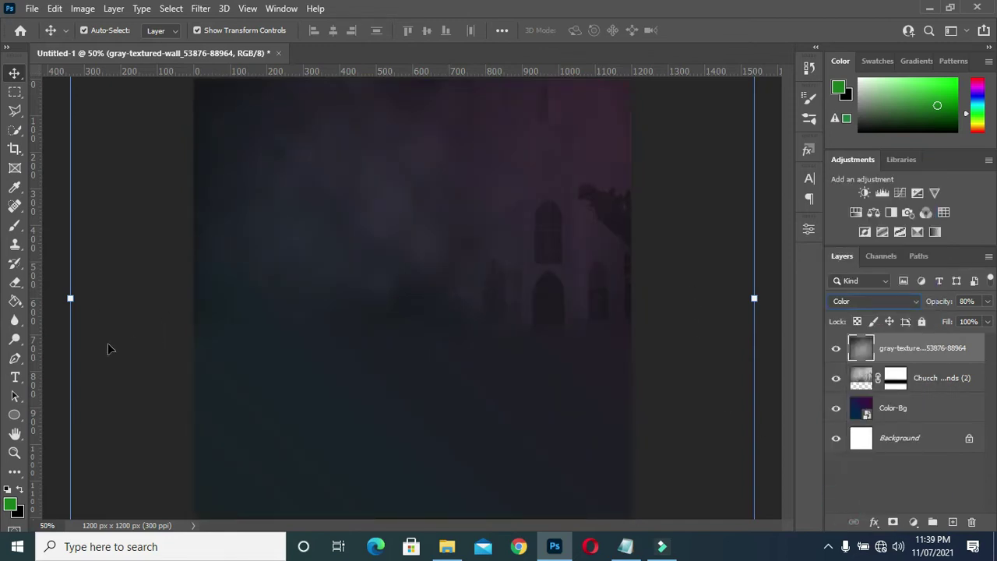
scroll(420, 281, "down", 2)
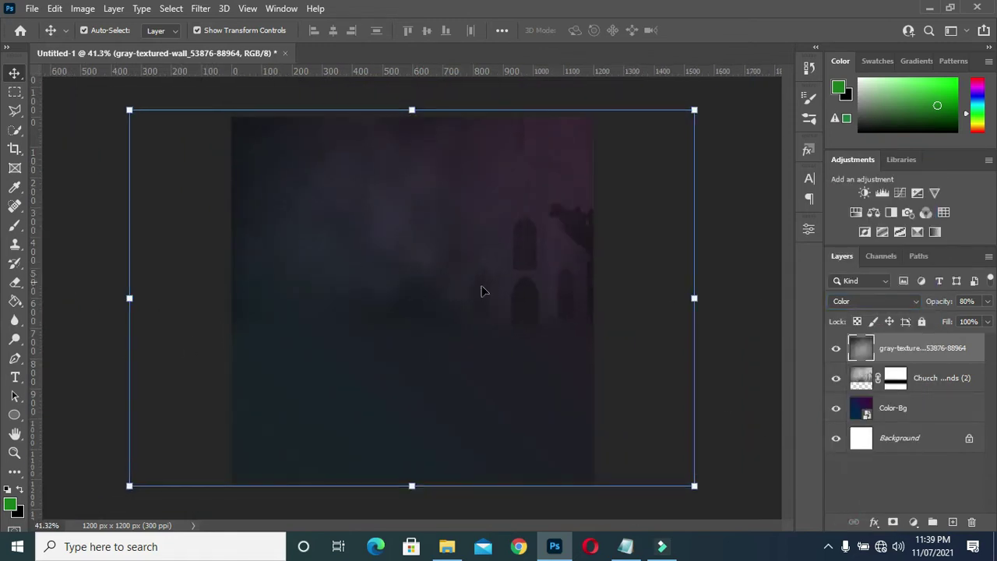
left_click(741, 327)
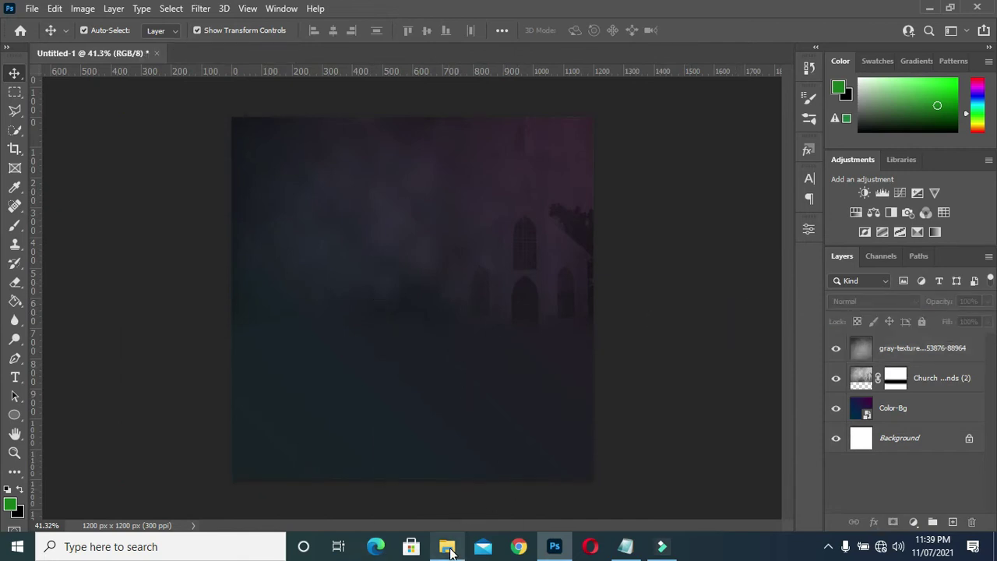
- Select 'The Annual' in the conference Notepad file and return to Photoshop's Type tool
left_click(446, 546)
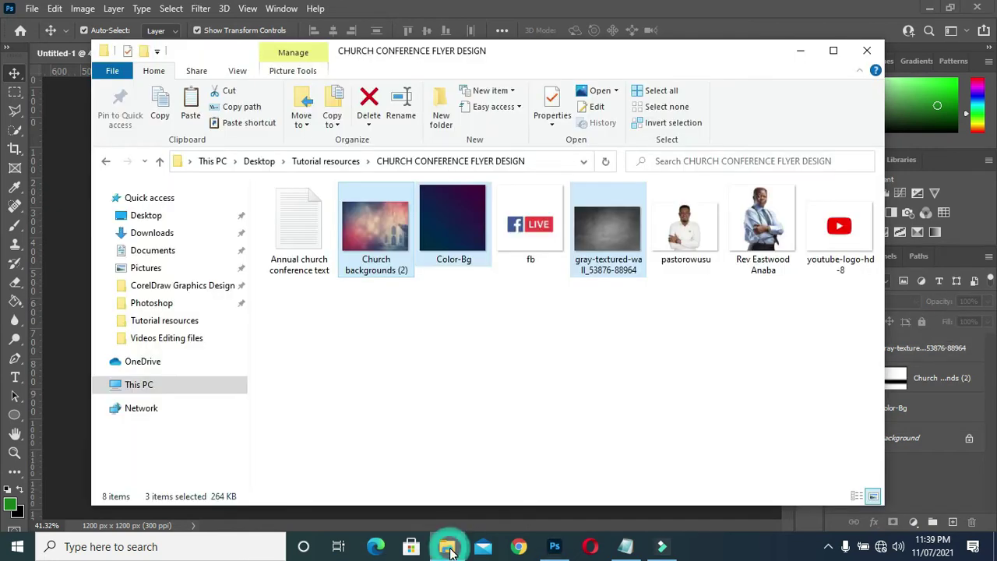
left_click(286, 248)
left_click(800, 50)
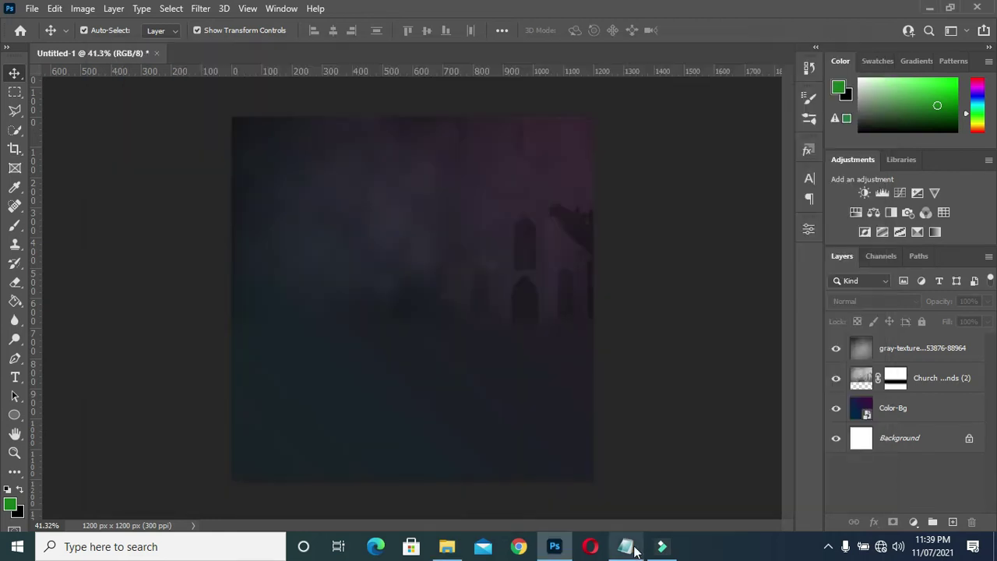
left_click(625, 546)
left_click_drag(164, 107, 96, 106)
key("ctrl+c")
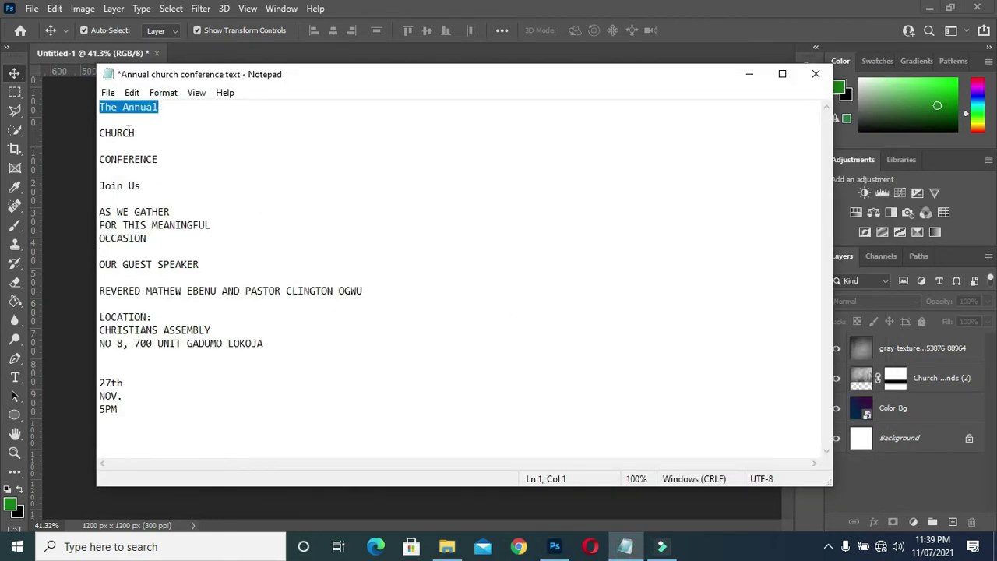
left_click(749, 74)
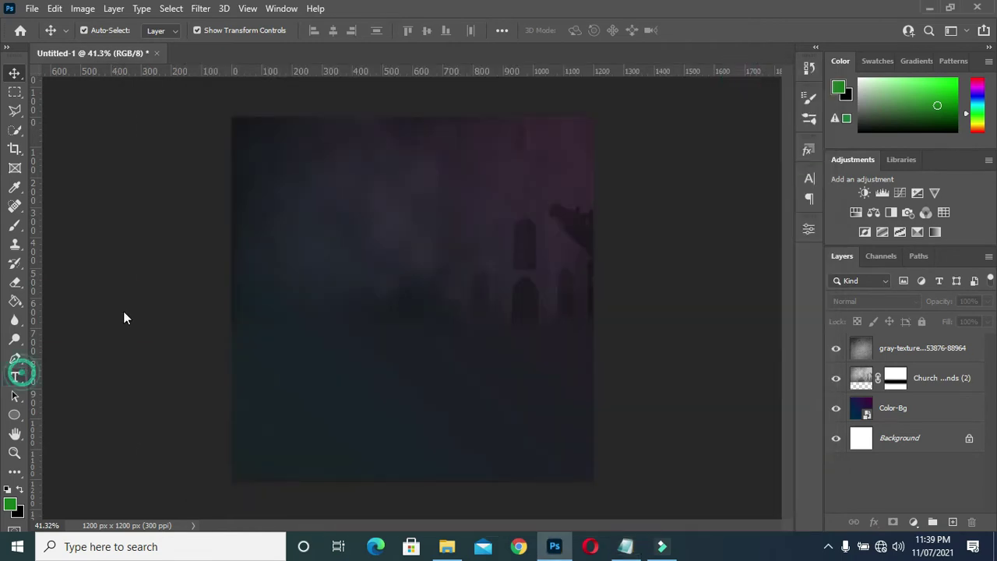
left_click(15, 377)
left_click(282, 218)
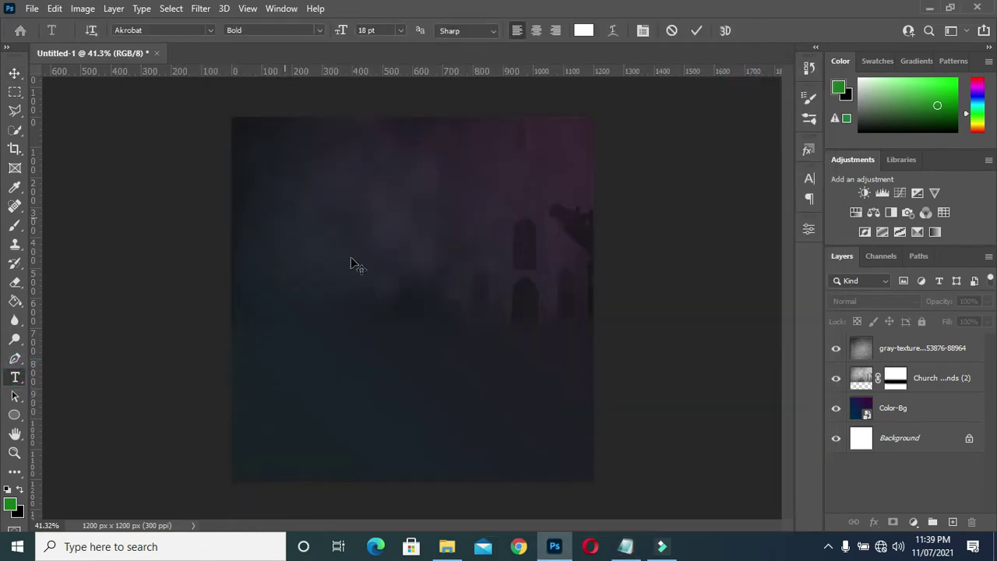
- Paste 'The Annual' as a new text layer set in the Apalu script font
key("ctrl+v")
left_click(697, 33)
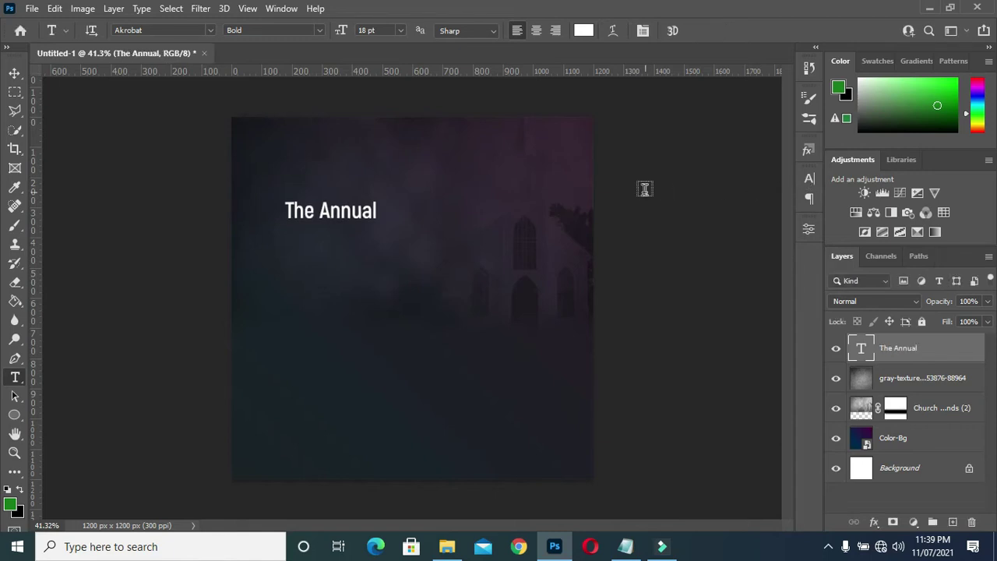
left_click(809, 178)
left_click(723, 200)
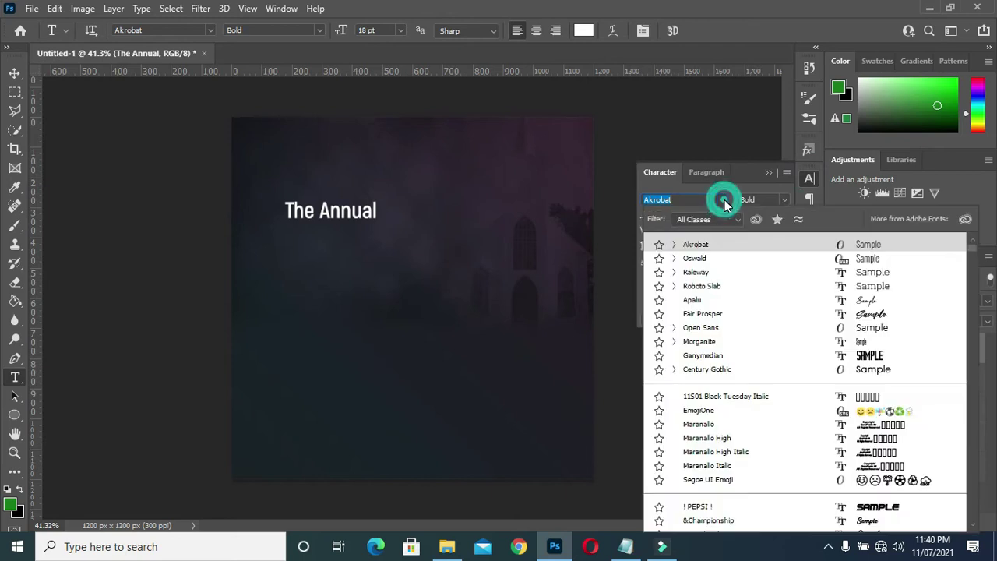
left_click(695, 299)
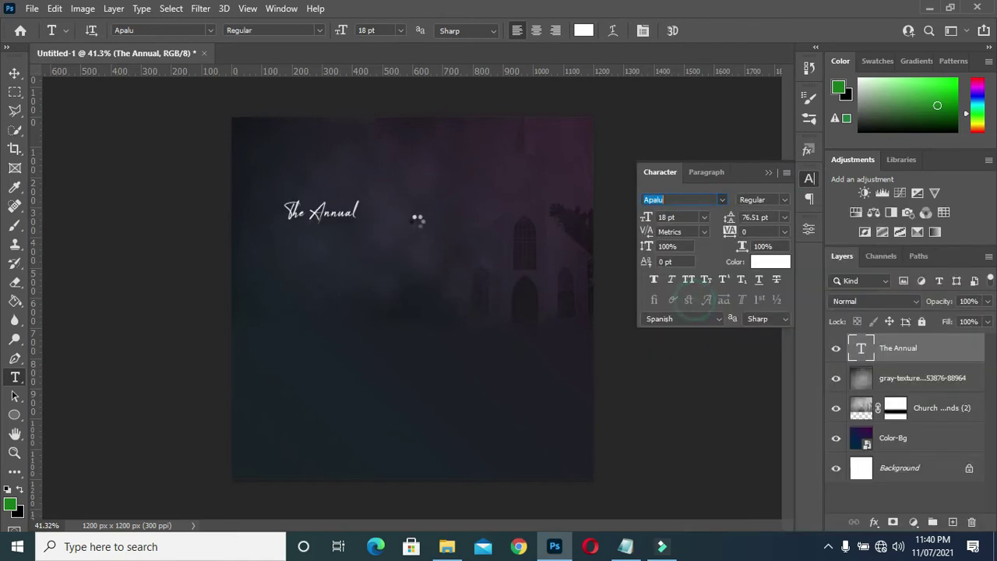
- Enlarge 'The Annual' slightly and move it into the flyer's top-left corner
left_click_drag(341, 222, 423, 201)
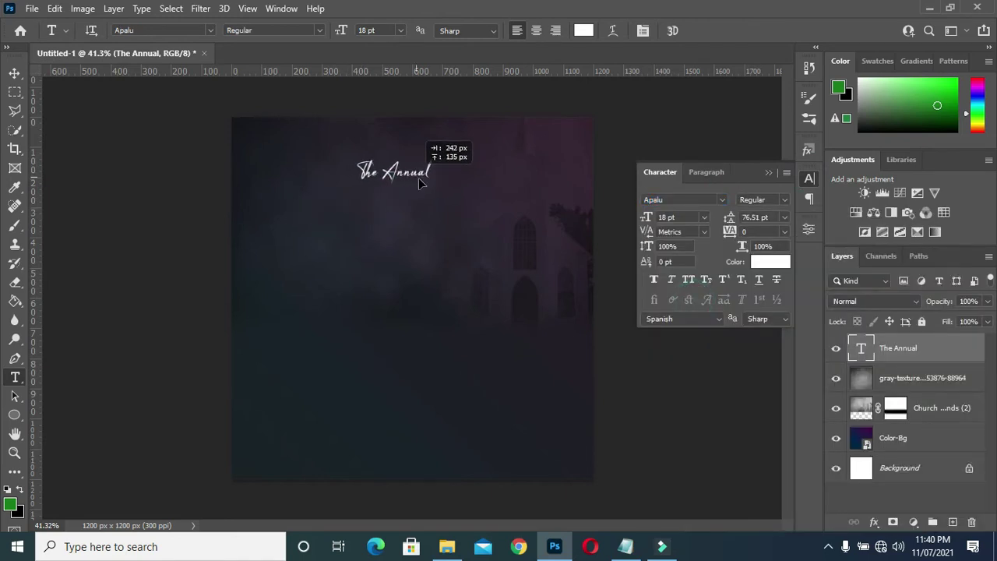
key("v")
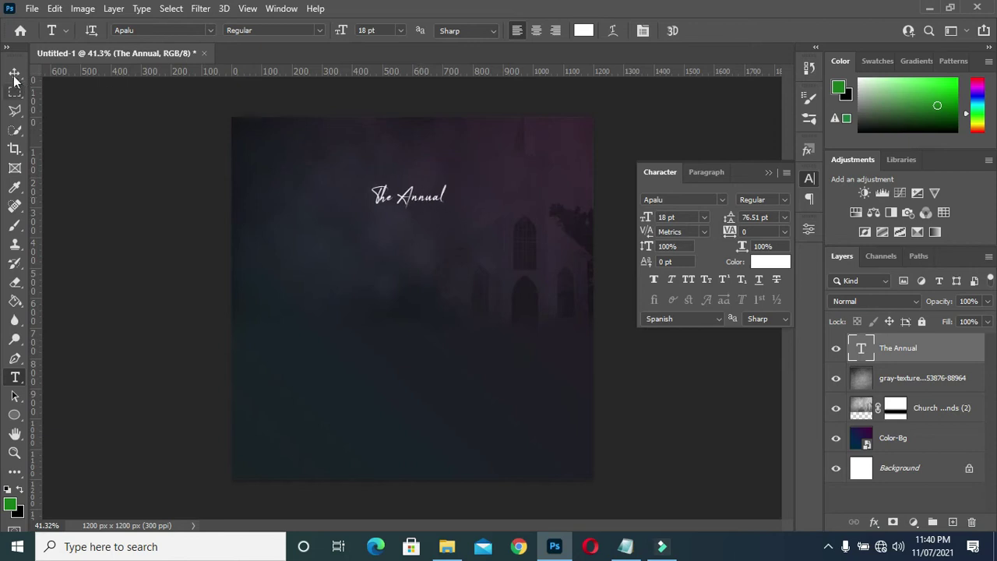
left_click_drag(446, 207, 458, 215)
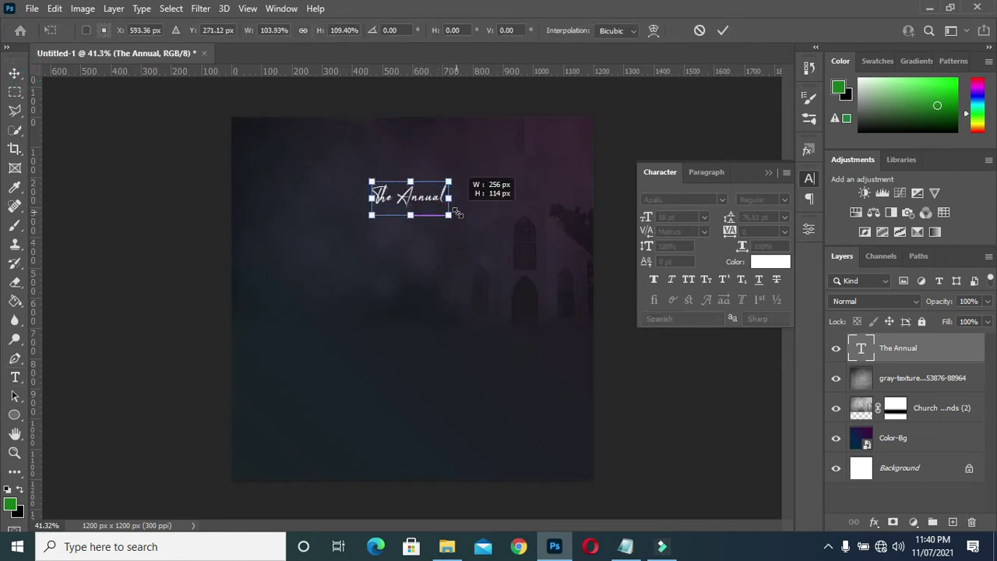
left_click(722, 31)
left_click_drag(413, 199, 297, 159)
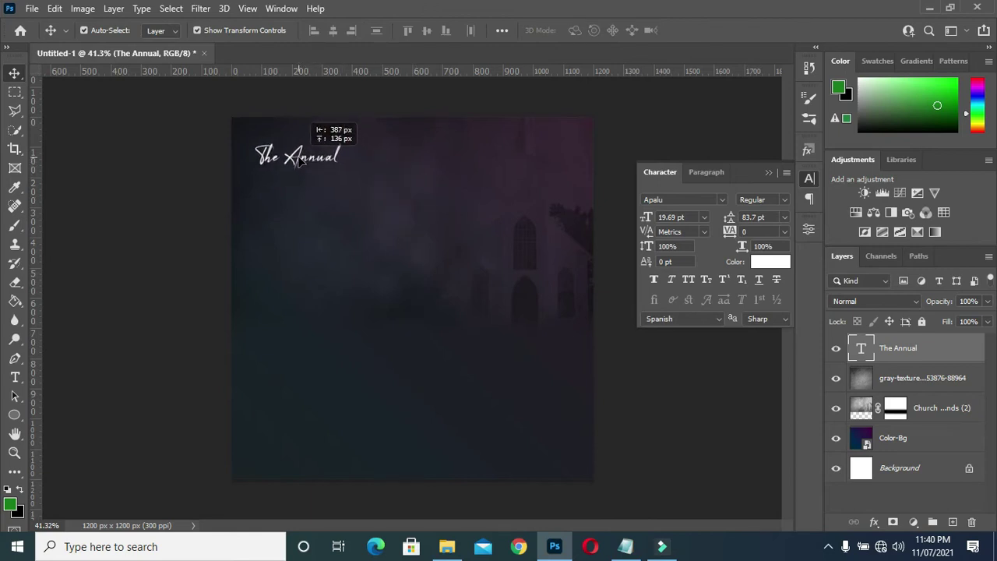
left_click(179, 211)
left_click(14, 378)
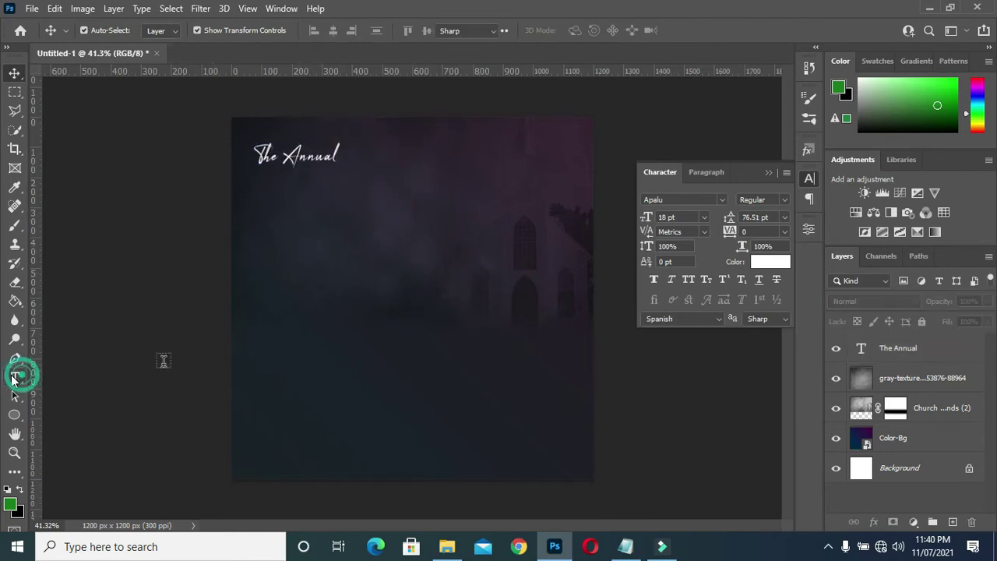
- Start an Oswald Bold text layer below the title and paste CHURCH from Notepad into it
left_click(287, 238)
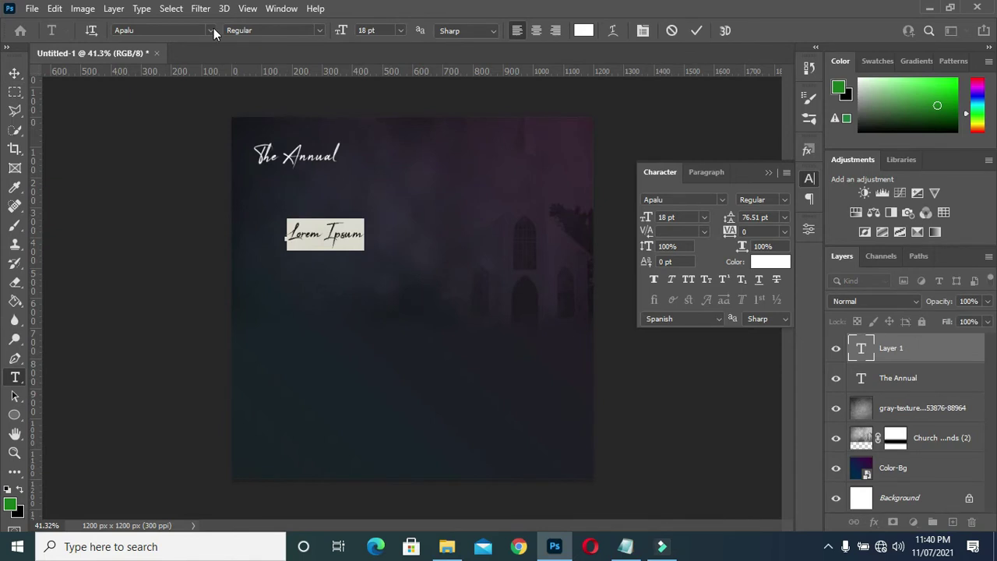
left_click(211, 31)
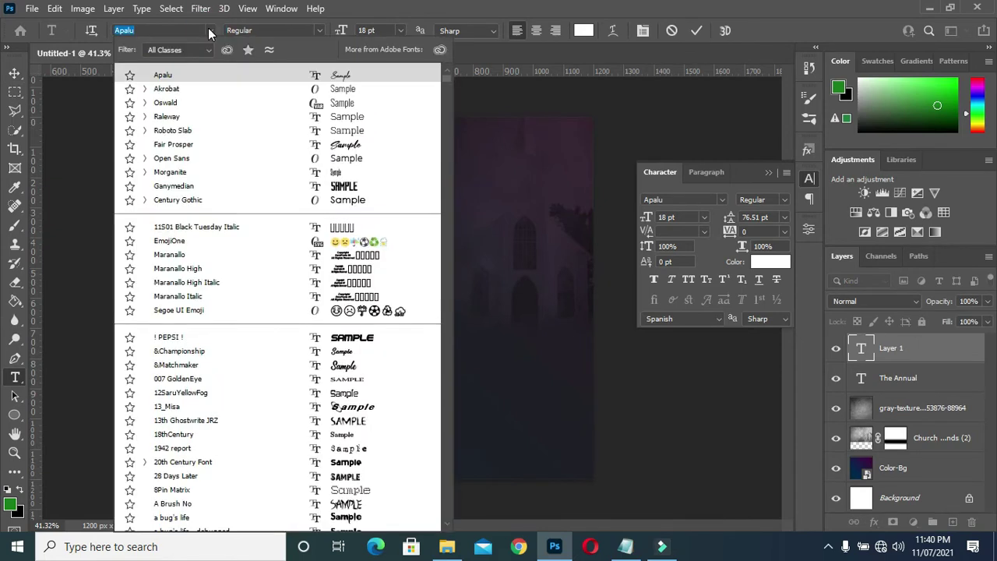
left_click(145, 102)
left_click(170, 186)
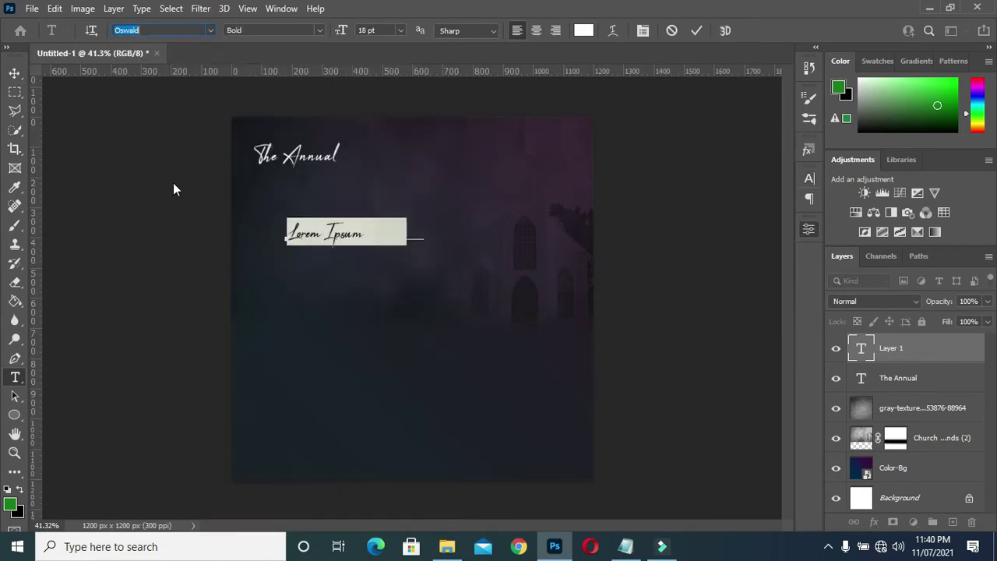
left_click(627, 547)
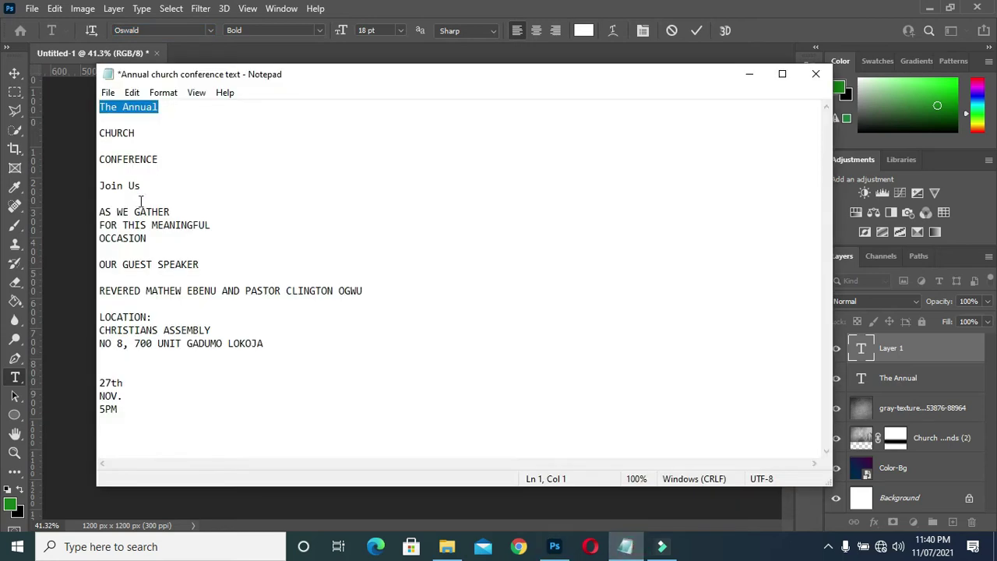
double_click(113, 133)
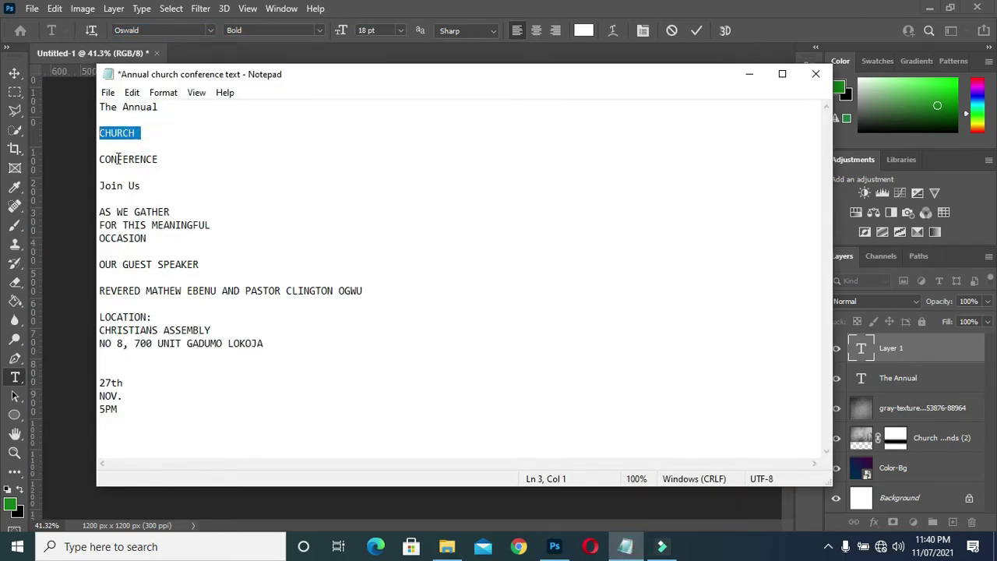
left_click(749, 74)
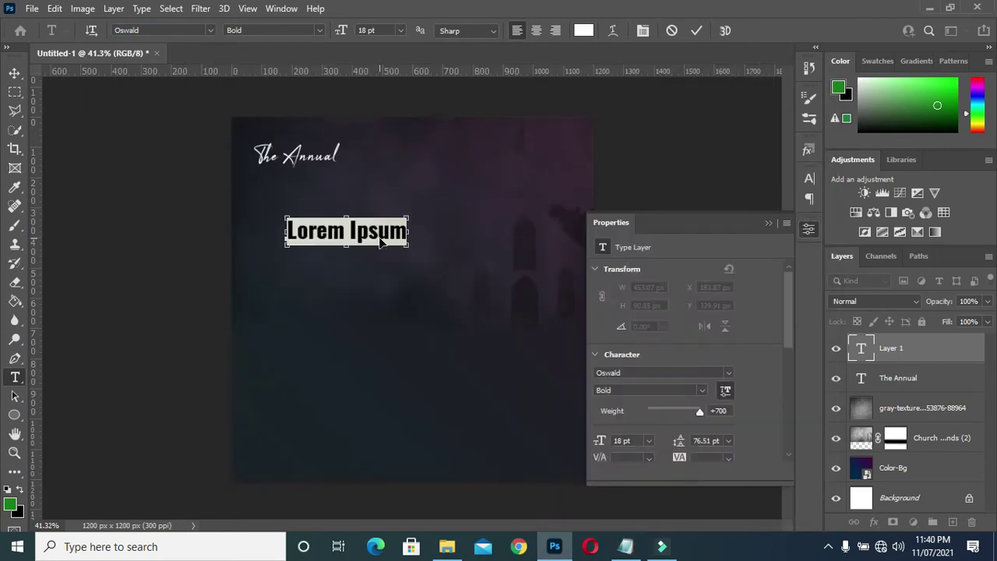
type("CHURCH")
- Commit CHURCH and scale it up to roughly three times its size
left_click(695, 32)
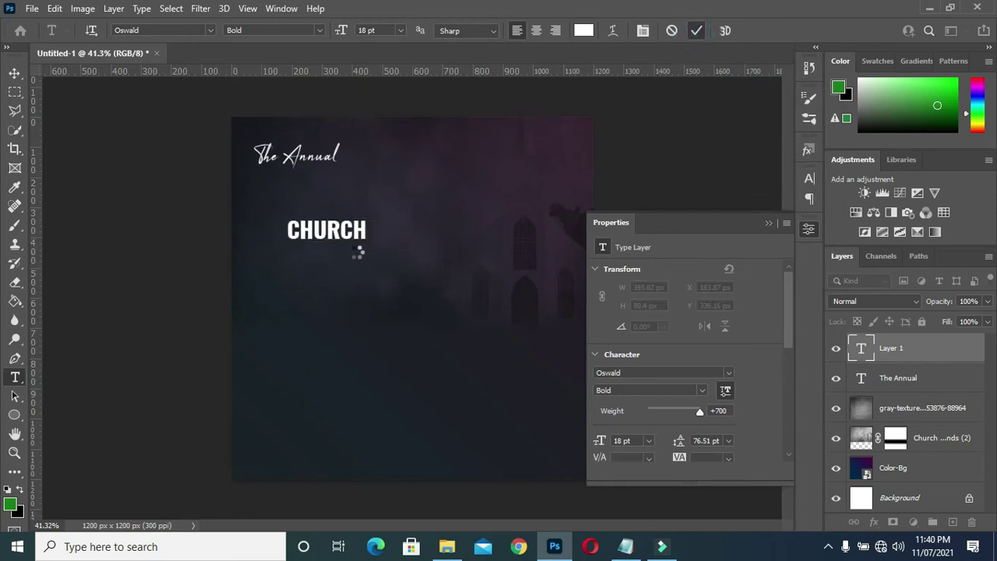
left_click(14, 73)
left_click(367, 242)
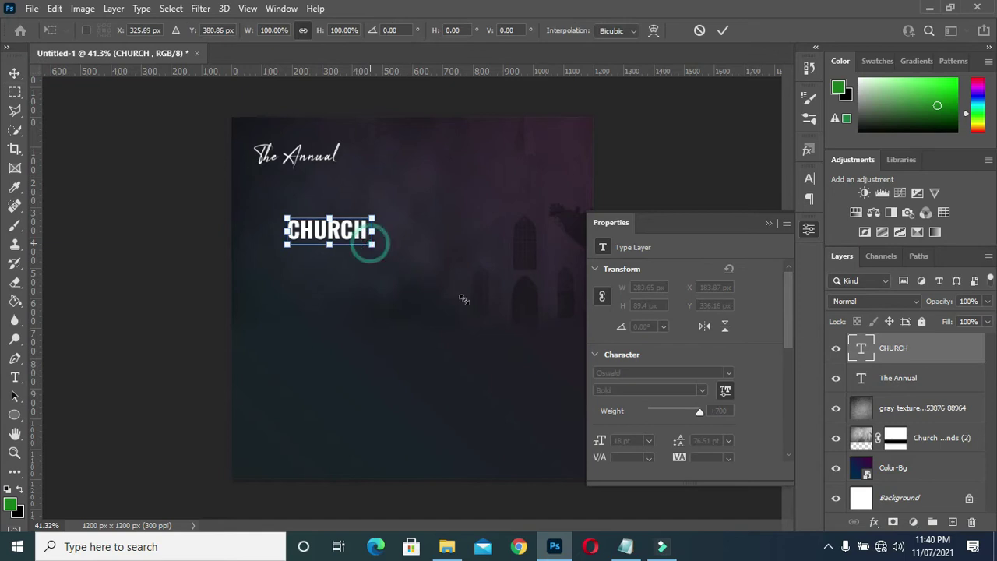
left_click_drag(433, 285, 572, 307)
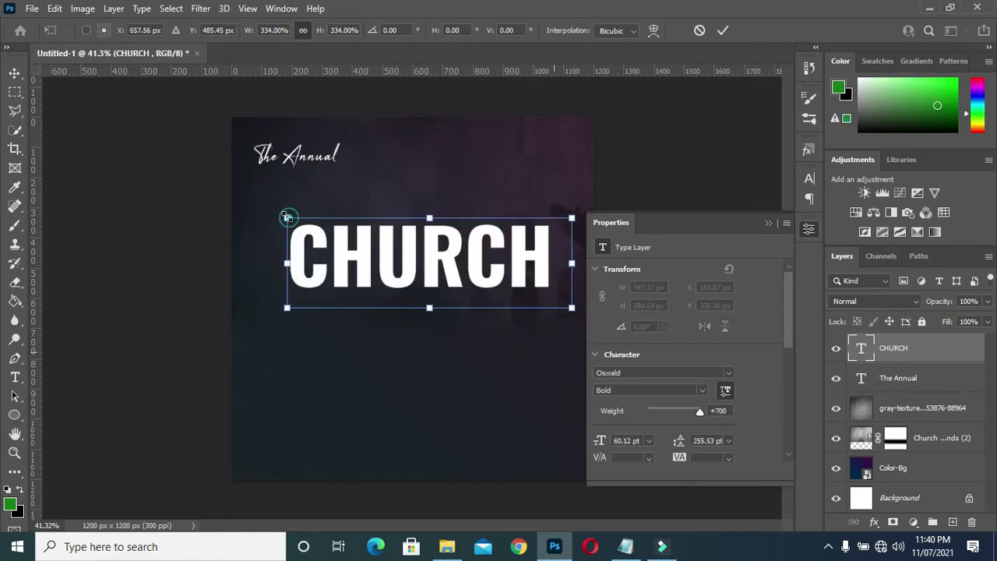
left_click_drag(288, 218, 259, 209)
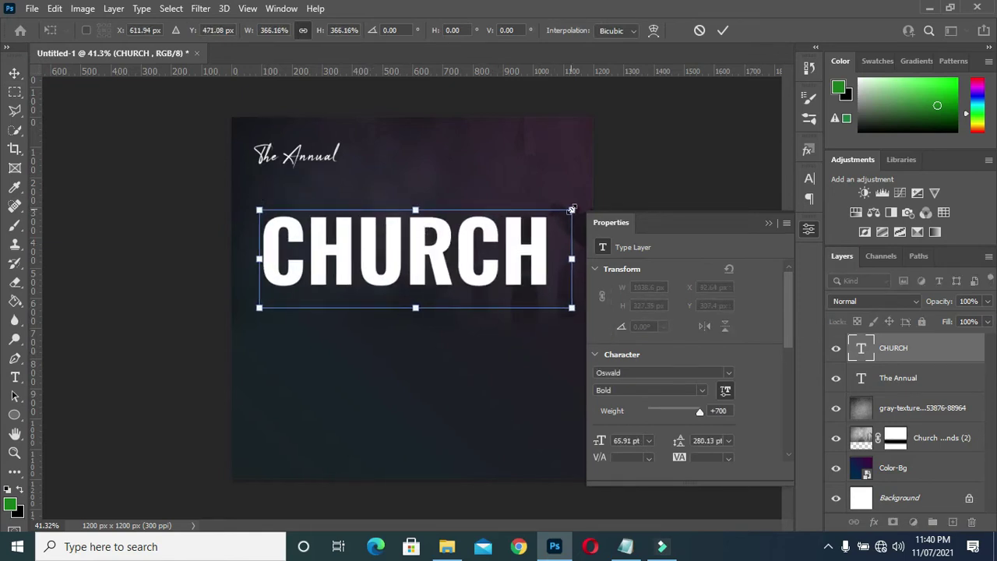
left_click_drag(573, 209, 588, 205)
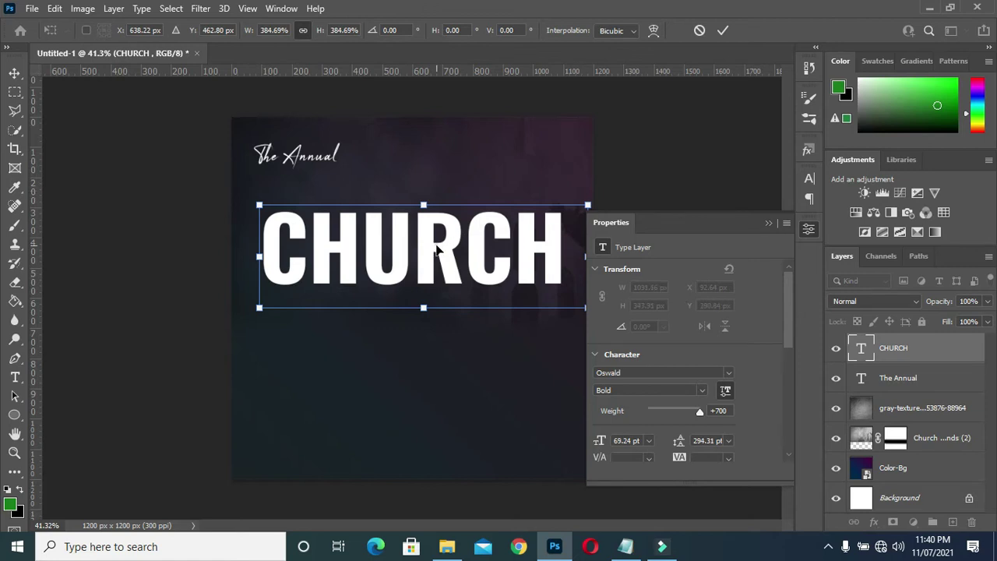
left_click_drag(436, 248, 433, 252)
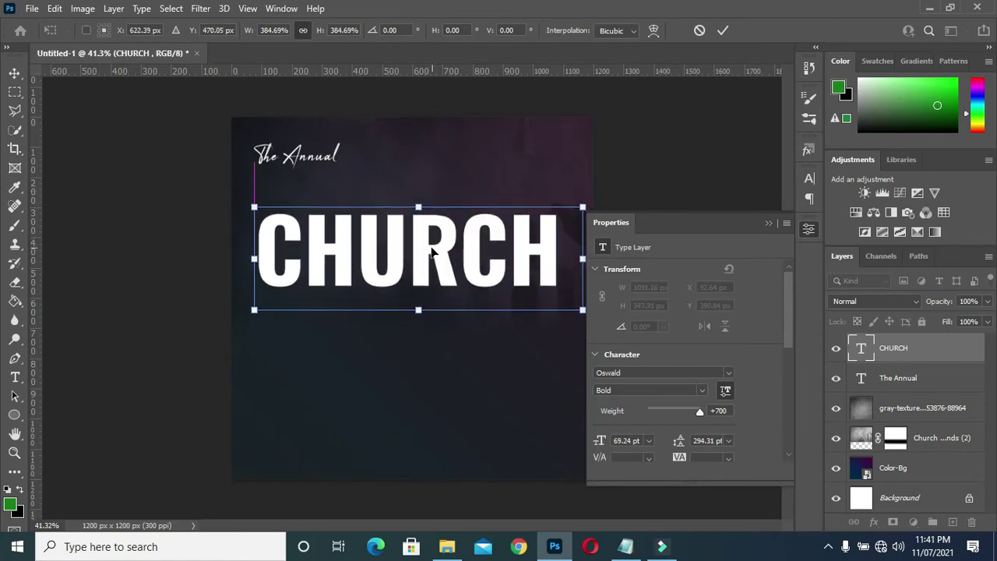
- Track CHURCH to -60, then scale it to 108.31% centred horizontally
left_click_drag(783, 319, 788, 349)
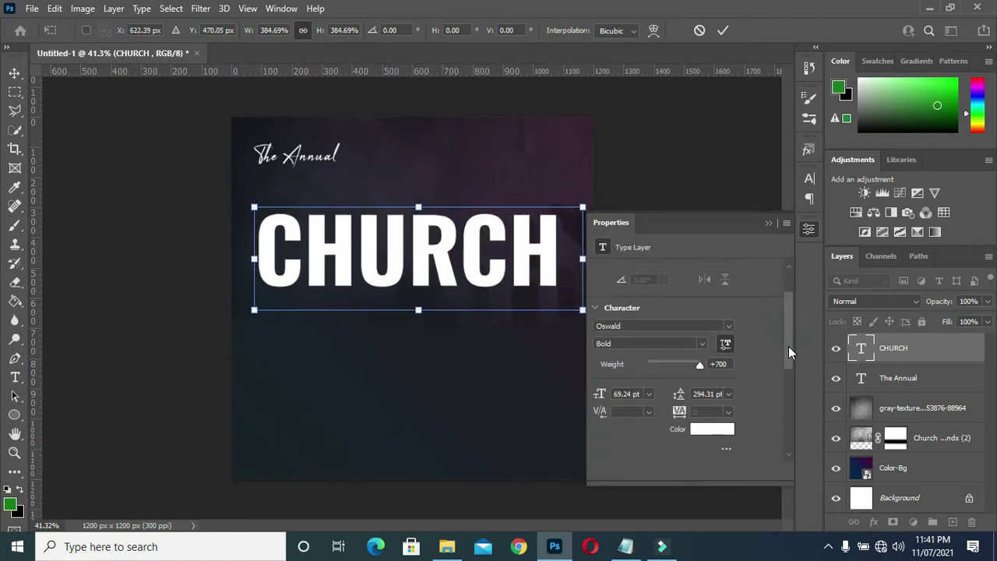
left_click(722, 30)
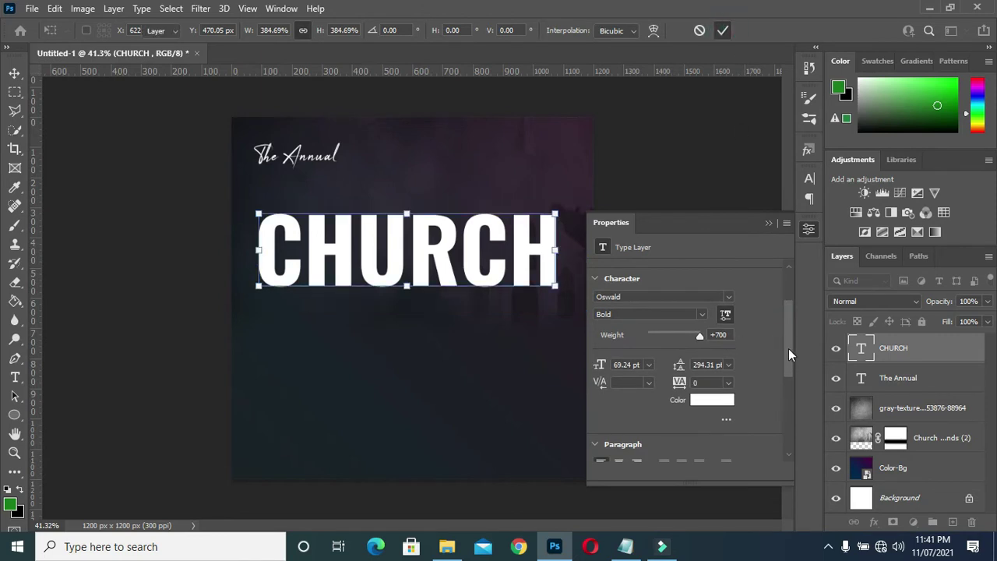
left_click_drag(788, 348, 785, 354)
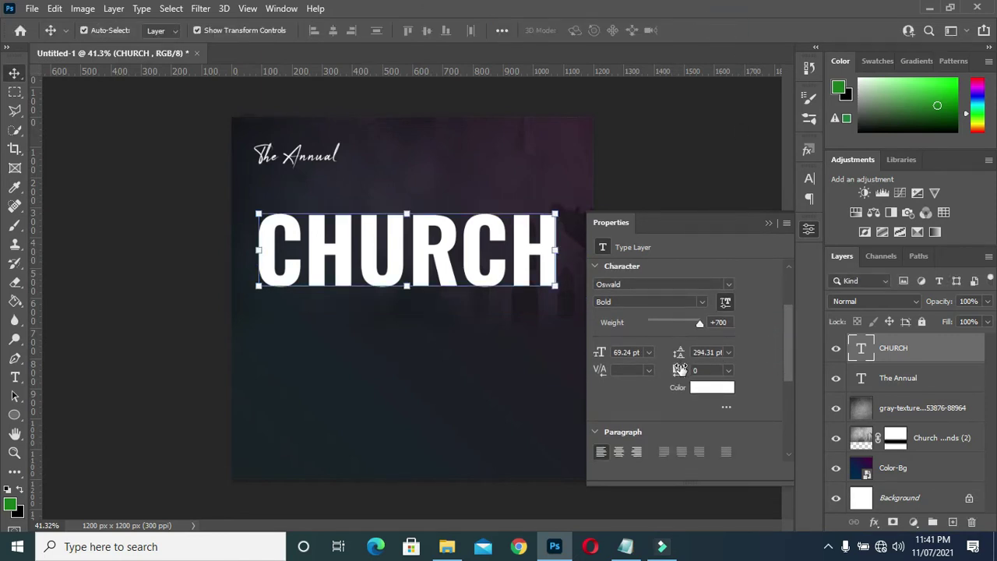
left_click_drag(679, 369, 674, 371)
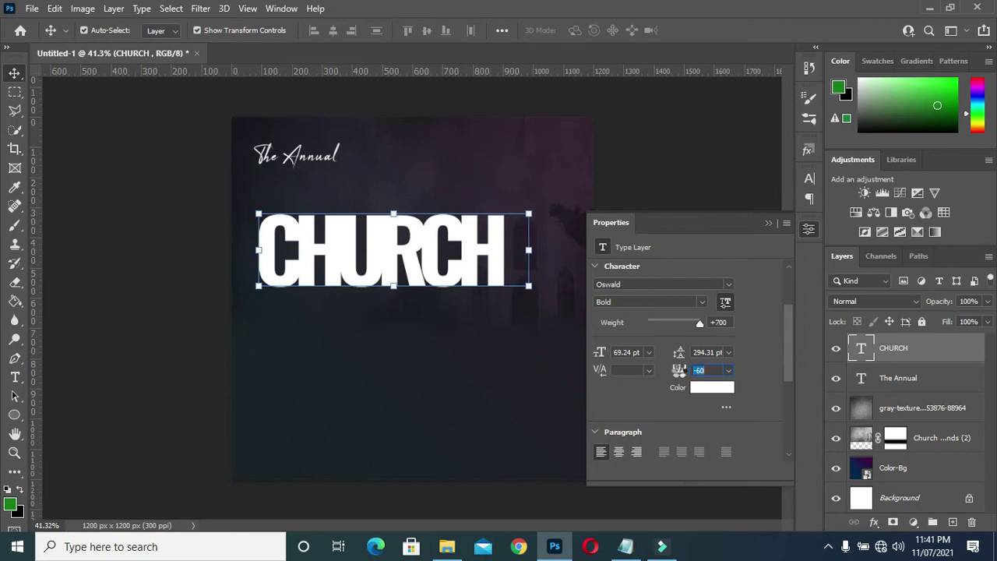
left_click(767, 225)
left_click_drag(528, 290, 568, 319)
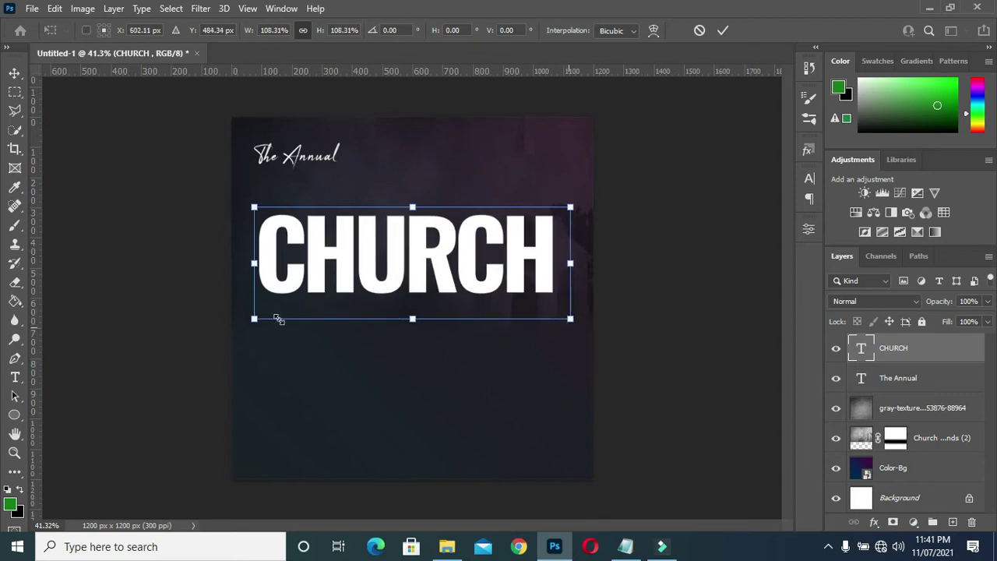
left_click_drag(390, 283, 389, 284)
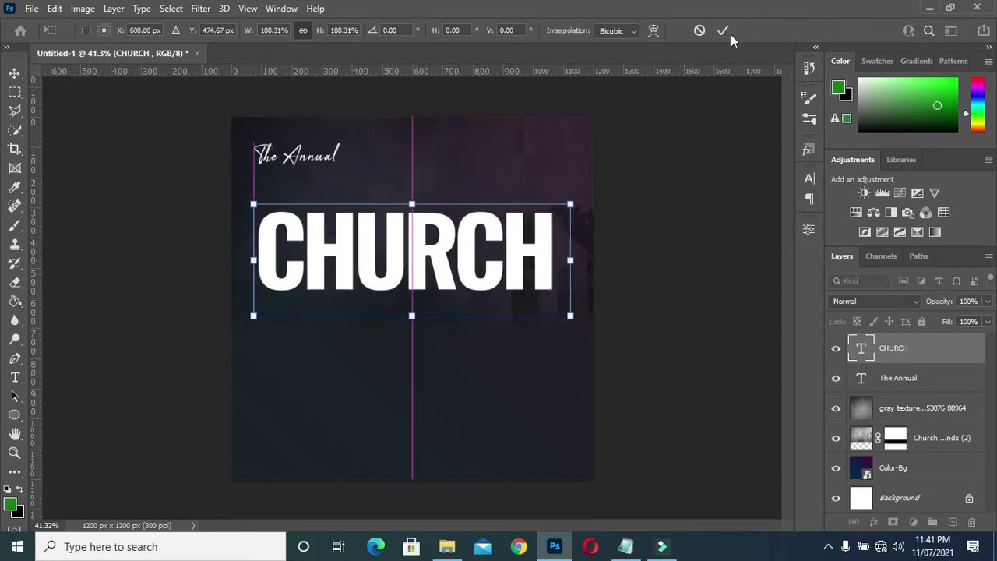
left_click(722, 30)
- Copy the word CONFERENCE from the Notepad notes
left_click(626, 546)
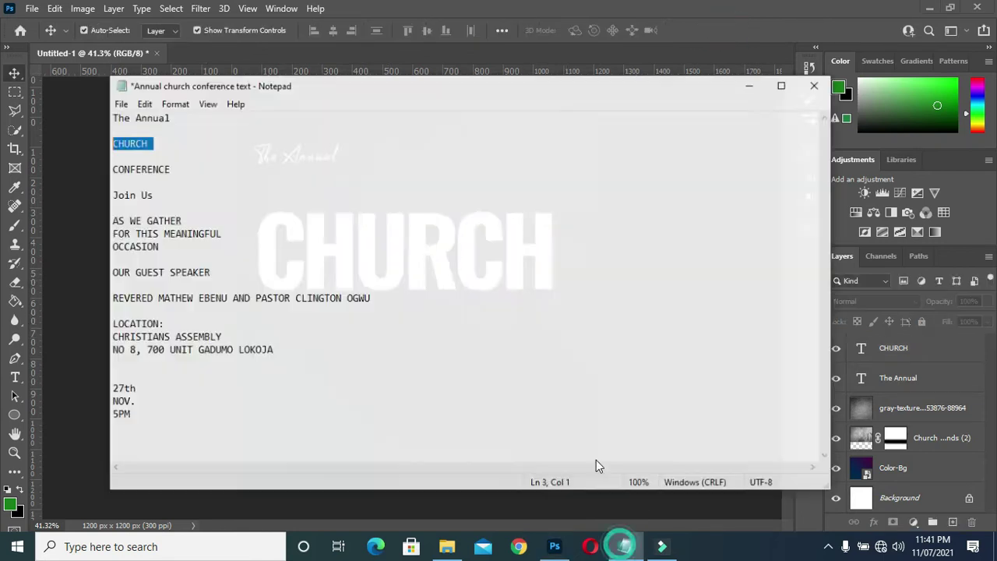
left_click_drag(162, 159, 94, 162)
key("ctrl+c")
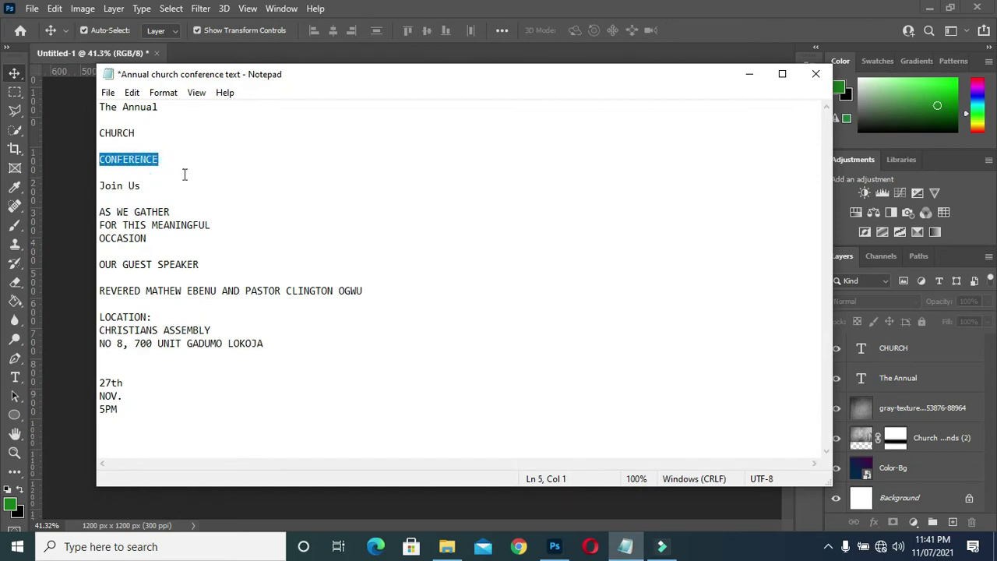
left_click(4, 319)
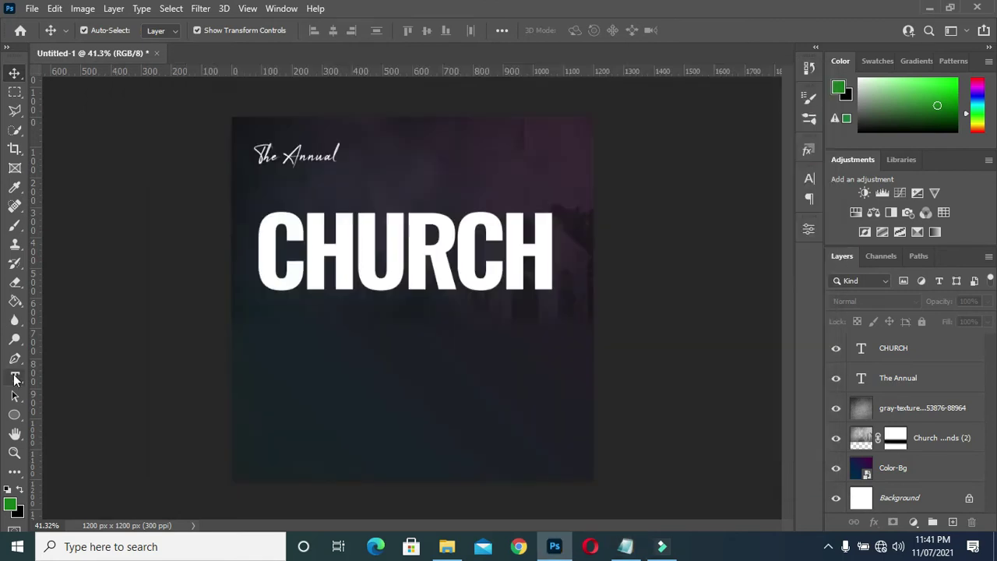
- Add CONFERENCE as a new text layer below CHURCH with tracking 20
key("t")
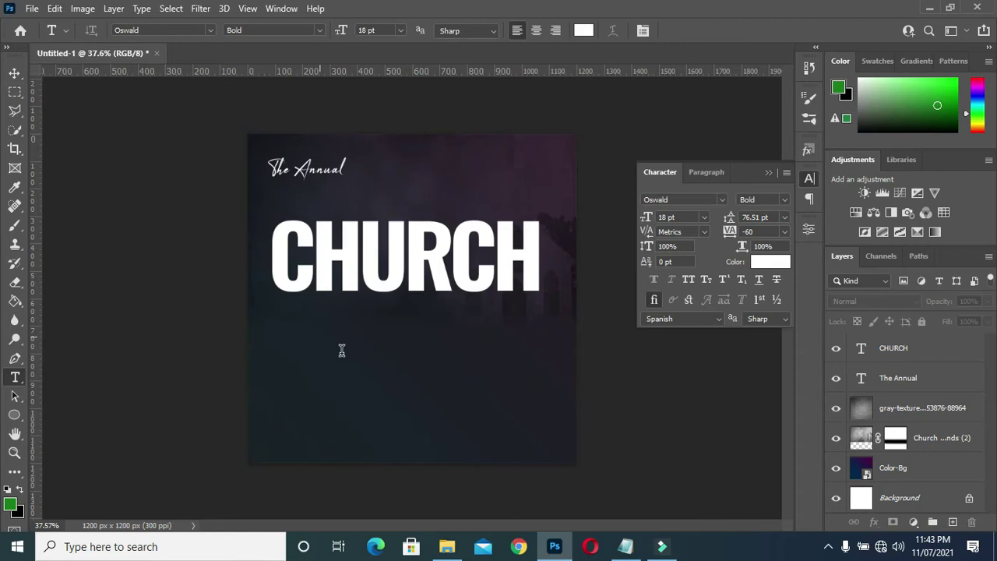
left_click(320, 338)
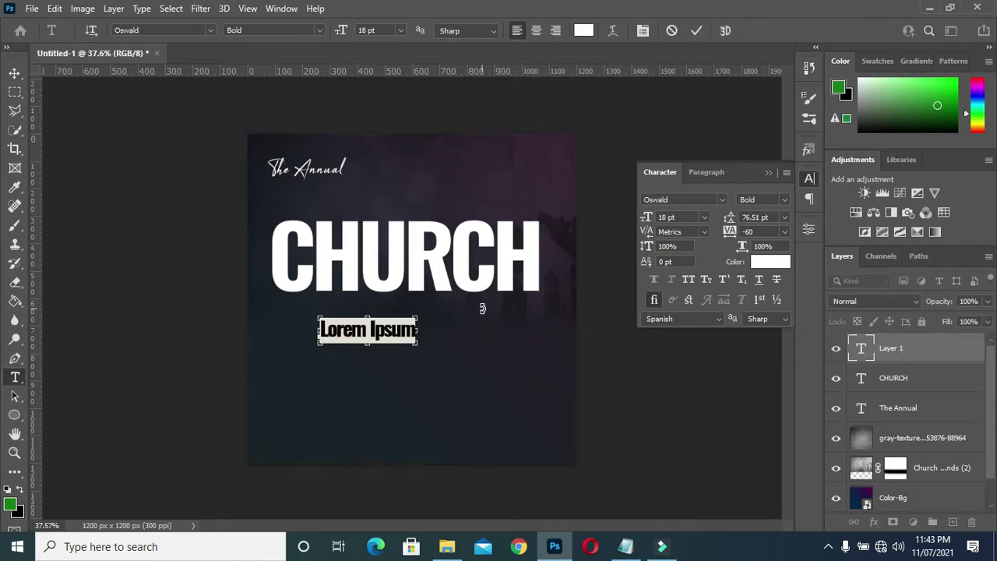
key("ctrl+v")
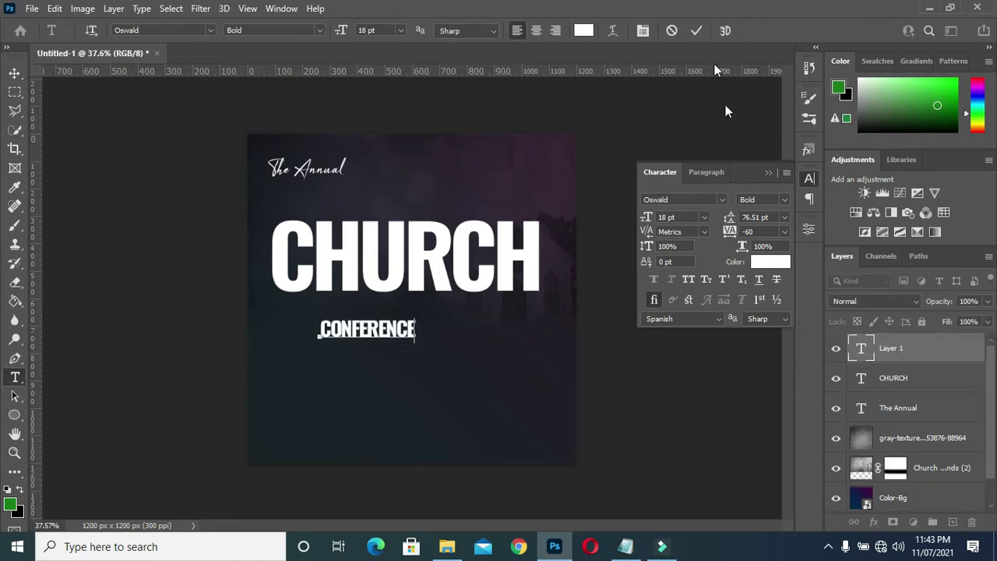
left_click(697, 33)
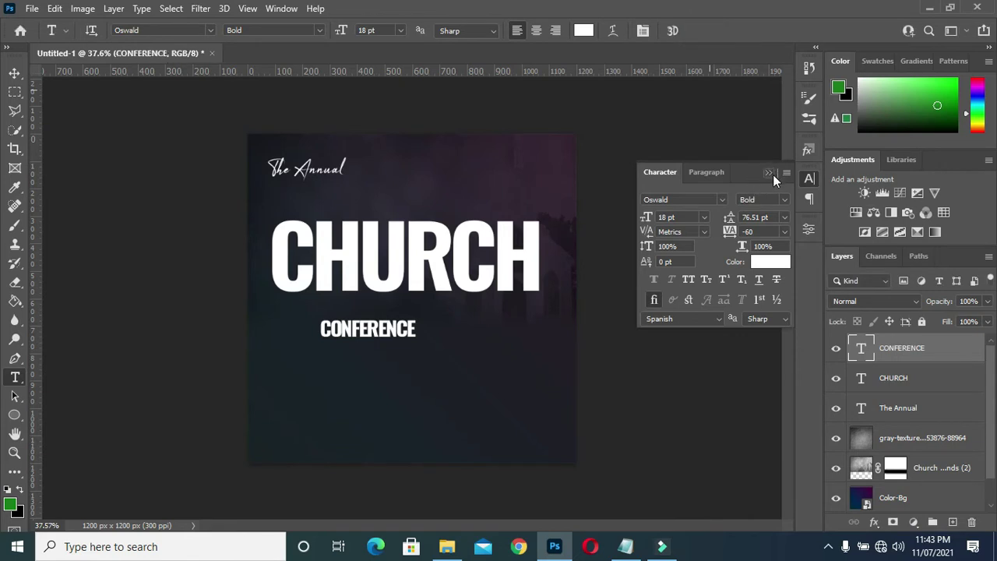
left_click_drag(730, 233, 729, 230)
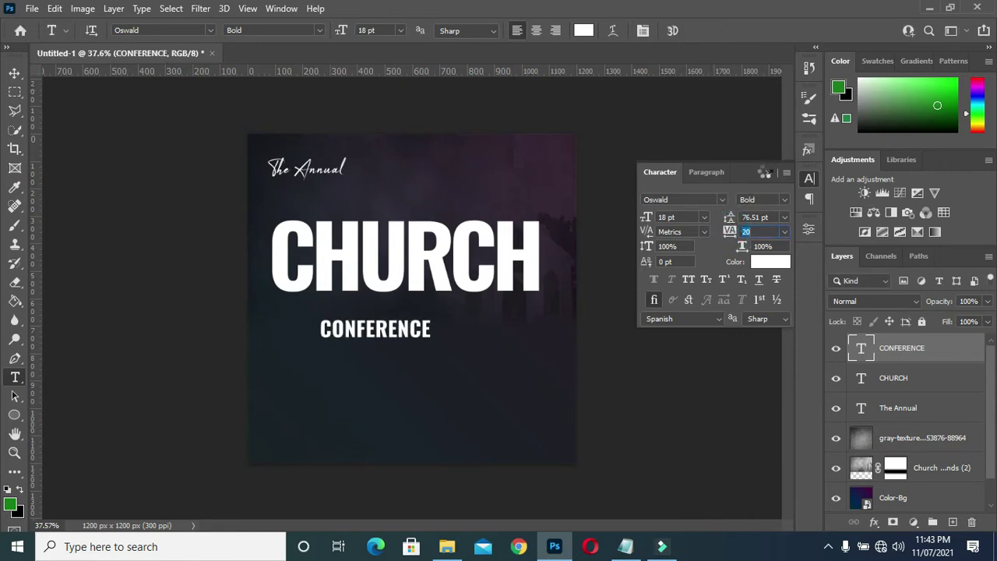
left_click(768, 178)
- Centre CONFERENCE directly beneath CHURCH, then select the CHURCH layer
left_click(15, 72)
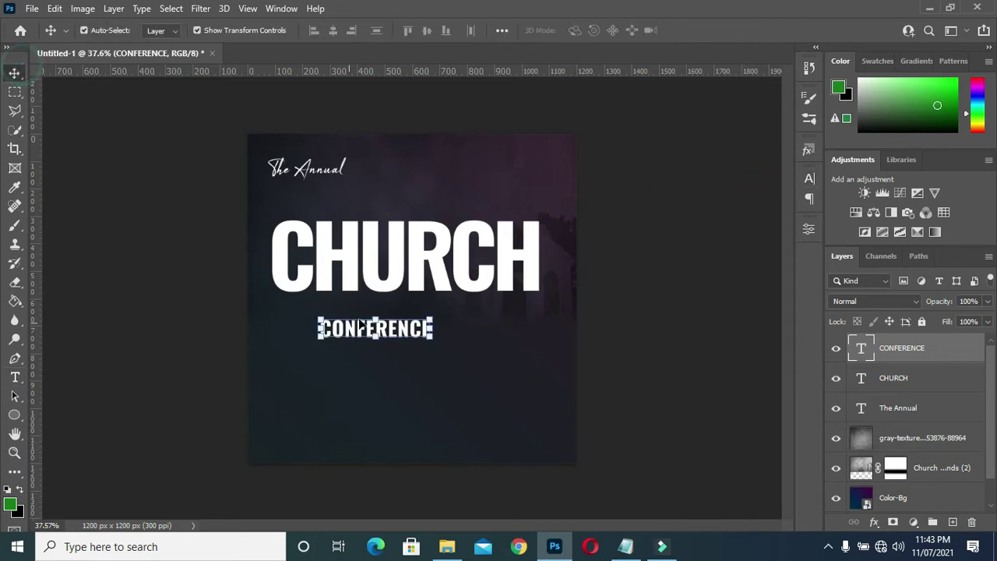
left_click_drag(393, 331, 434, 319)
left_click(674, 345)
left_click(893, 377)
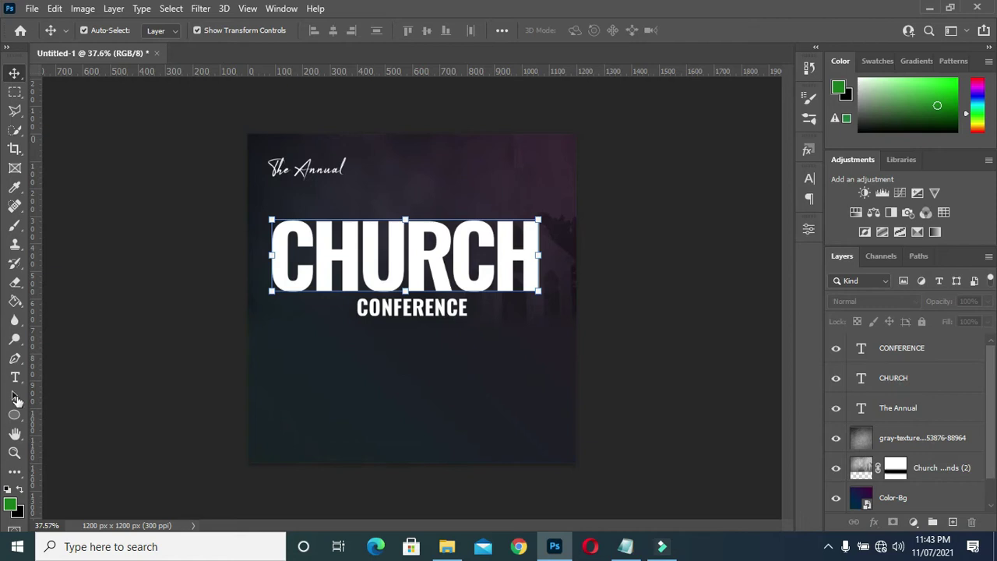
left_click(14, 415)
- Draw a 424 × 96 px rounded rectangle around CONFERENCE filled dark red #910202
left_click(56, 428)
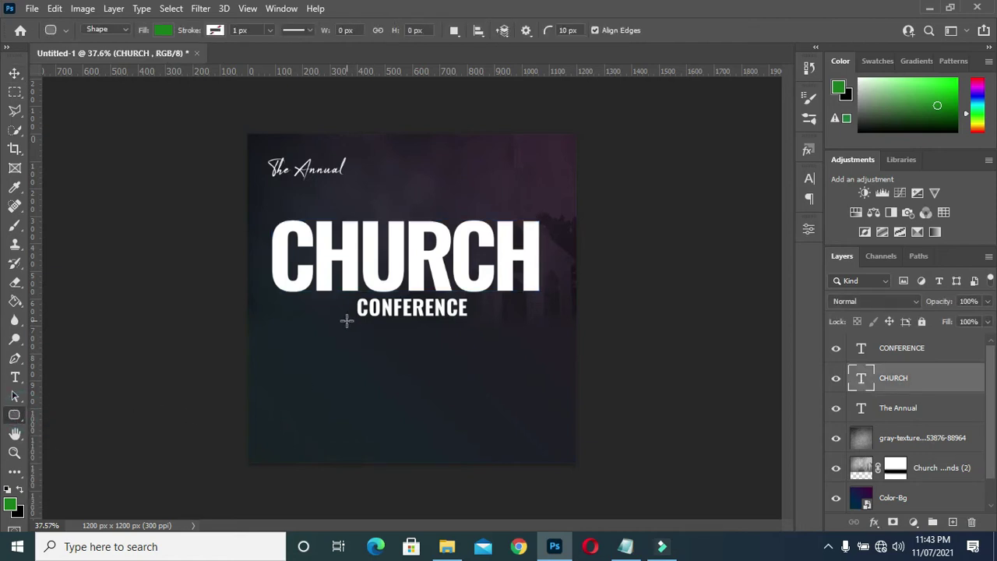
left_click_drag(353, 294, 470, 320)
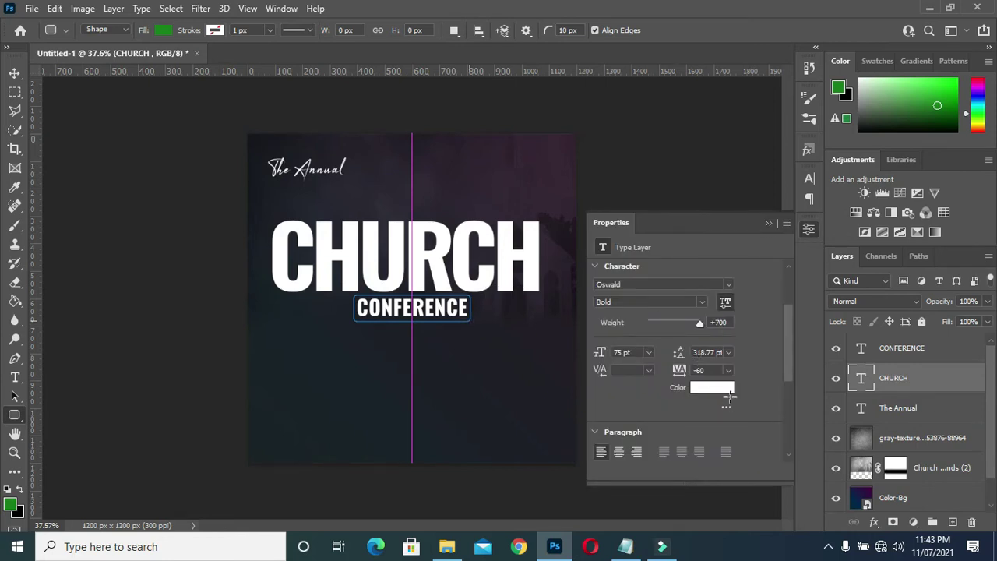
left_click(648, 382)
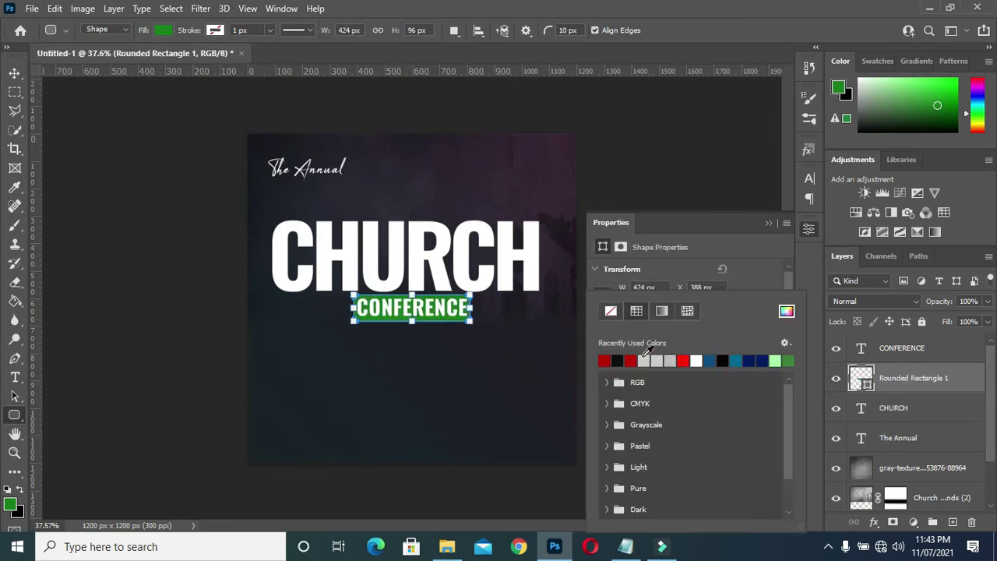
left_click(605, 360)
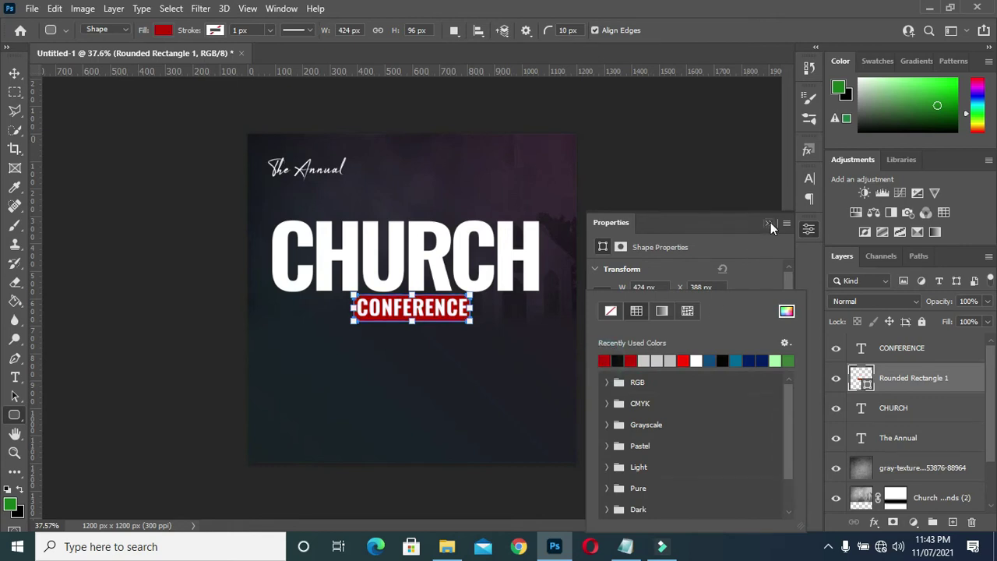
left_click(786, 311)
left_click_drag(734, 234, 738, 240)
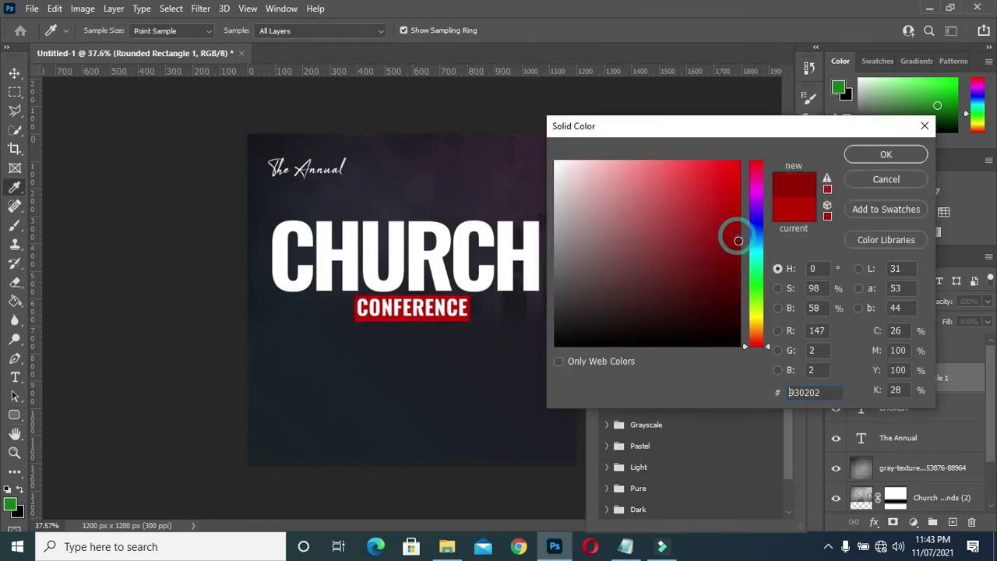
left_click(880, 157)
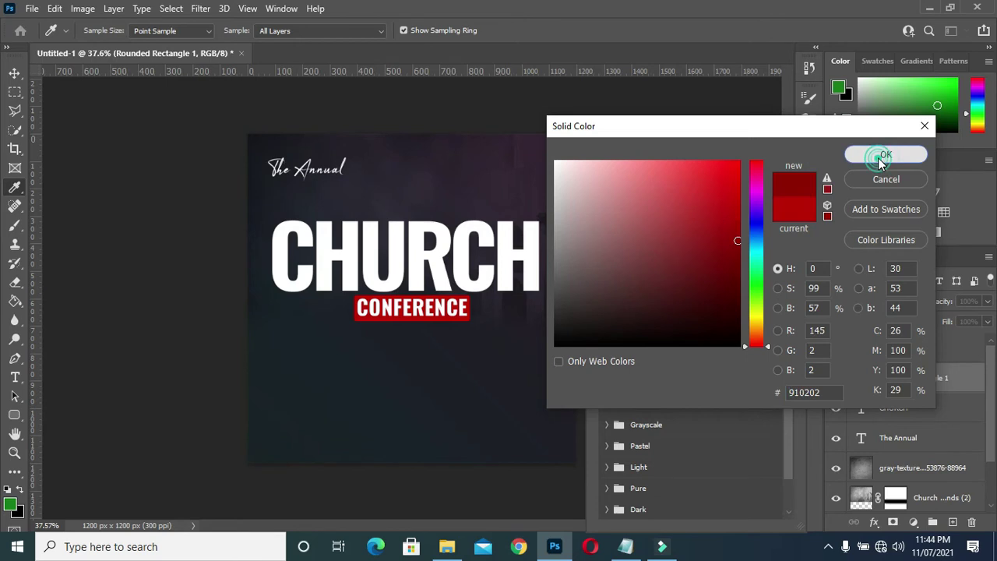
left_click(14, 73)
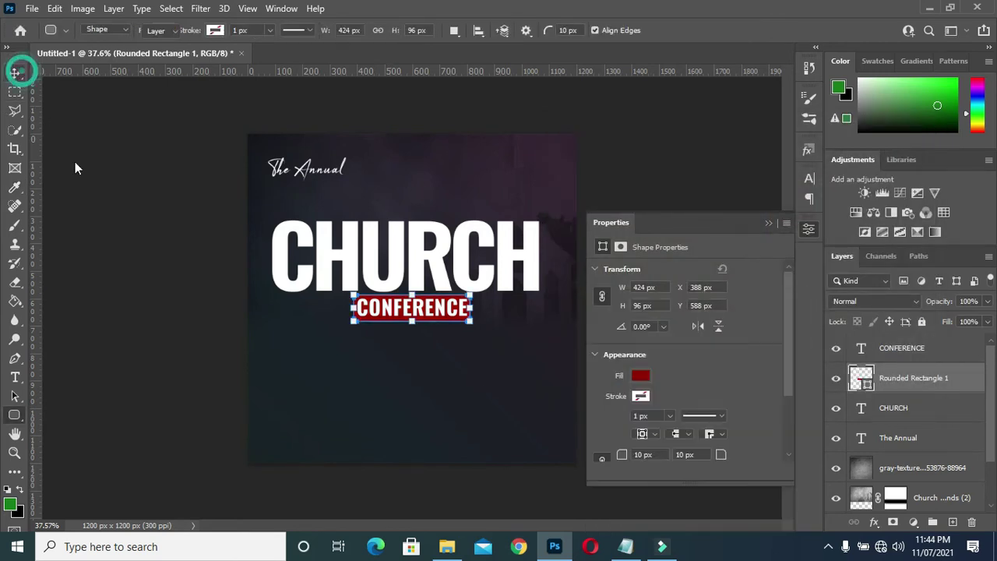
left_click(75, 161)
left_click(768, 223)
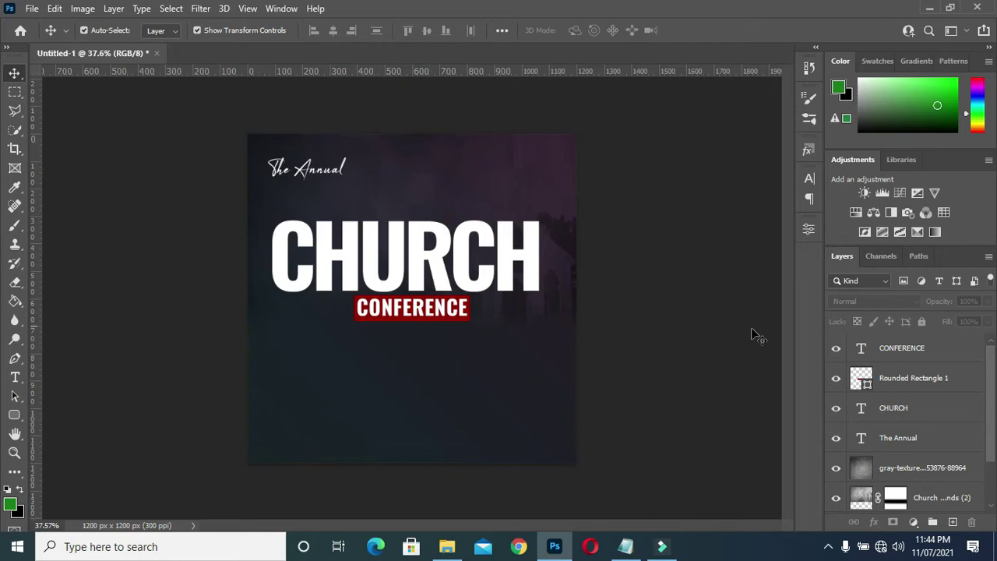
- Group Color-Bg through the gray-texture layer into a group named bg
scroll(872, 436, "down", 2)
left_click(900, 471)
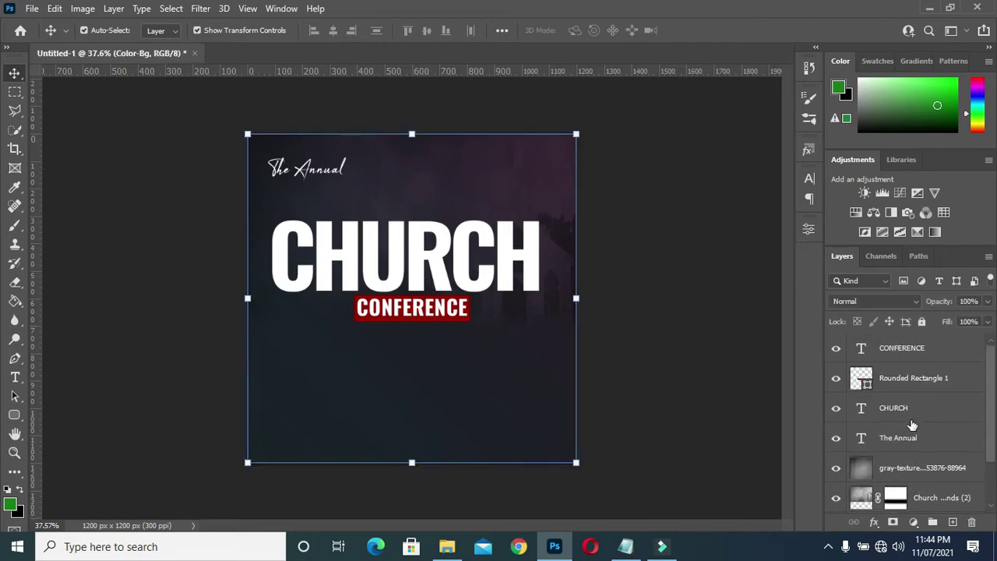
left_click(899, 441, "shift")
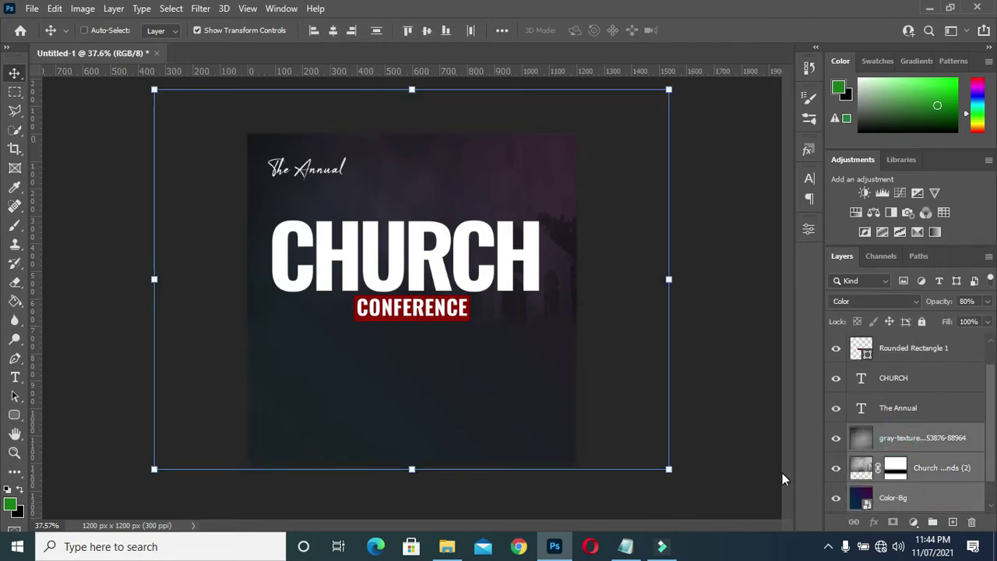
key("ctrl+g")
left_click(896, 463)
double_click(896, 462)
type("bg")
key("Return")
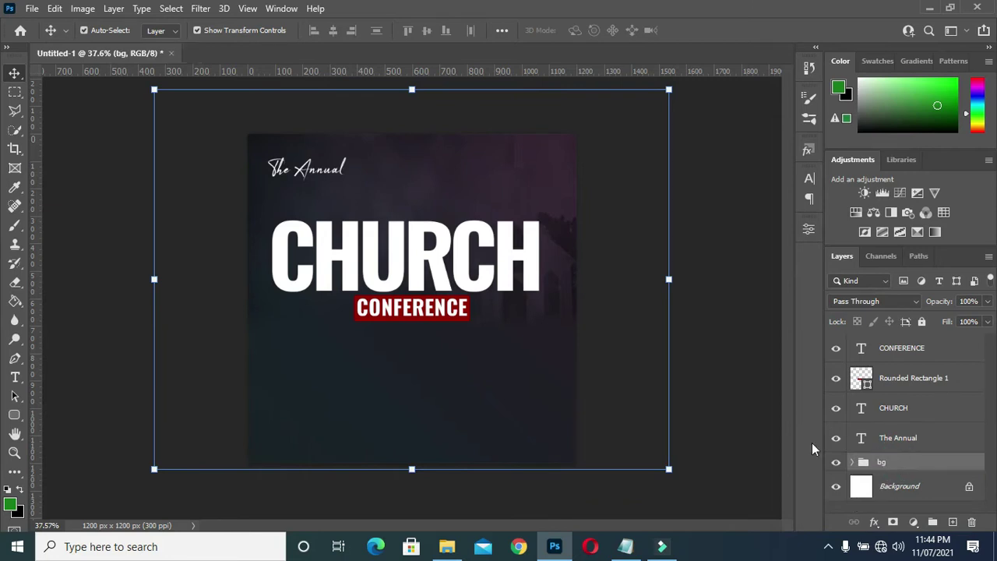
left_click(716, 390)
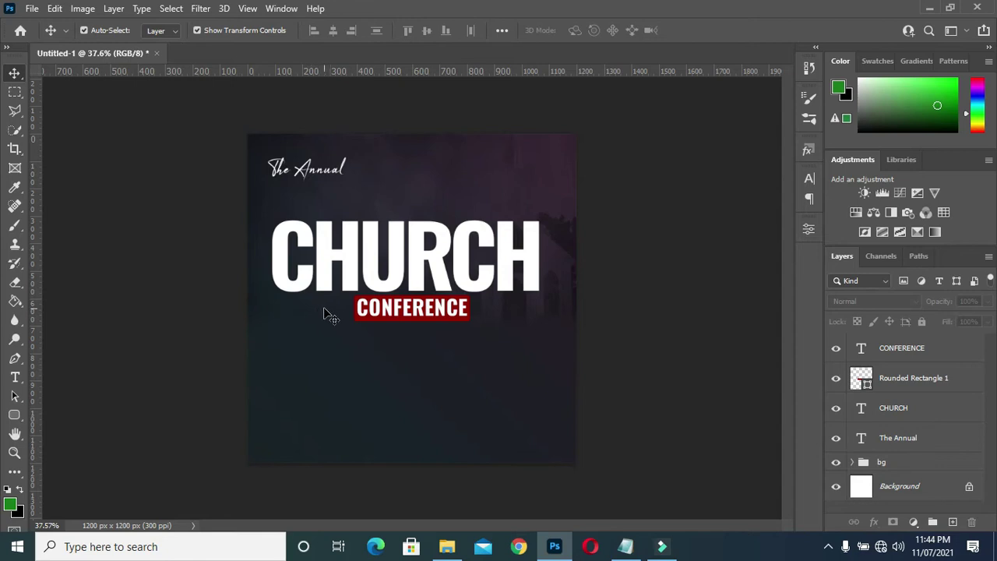
- Scale the CONFERENCE text and its red badge together down to about 83.72%
left_click(899, 351)
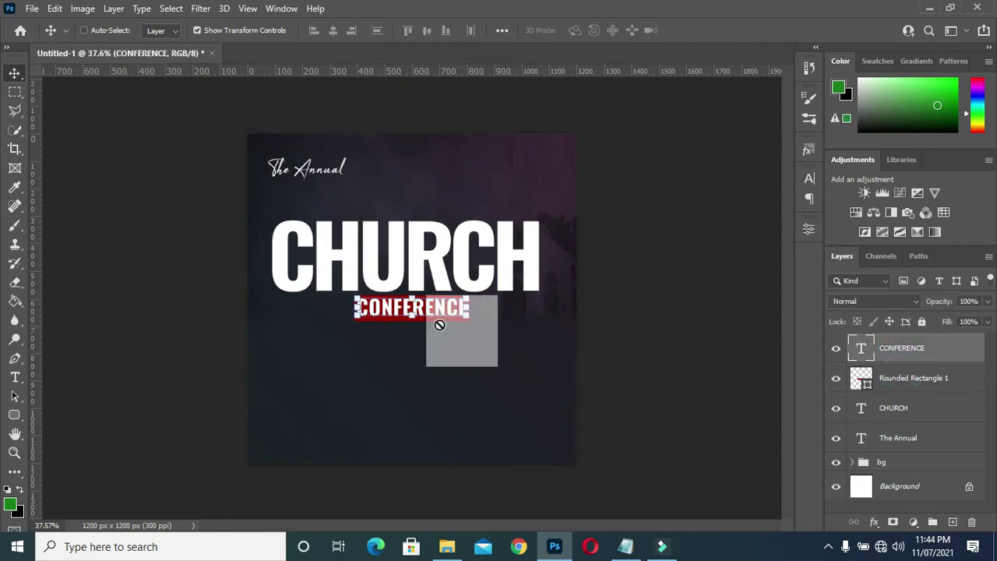
left_click(467, 322, "ctrl")
key("ctrl+t")
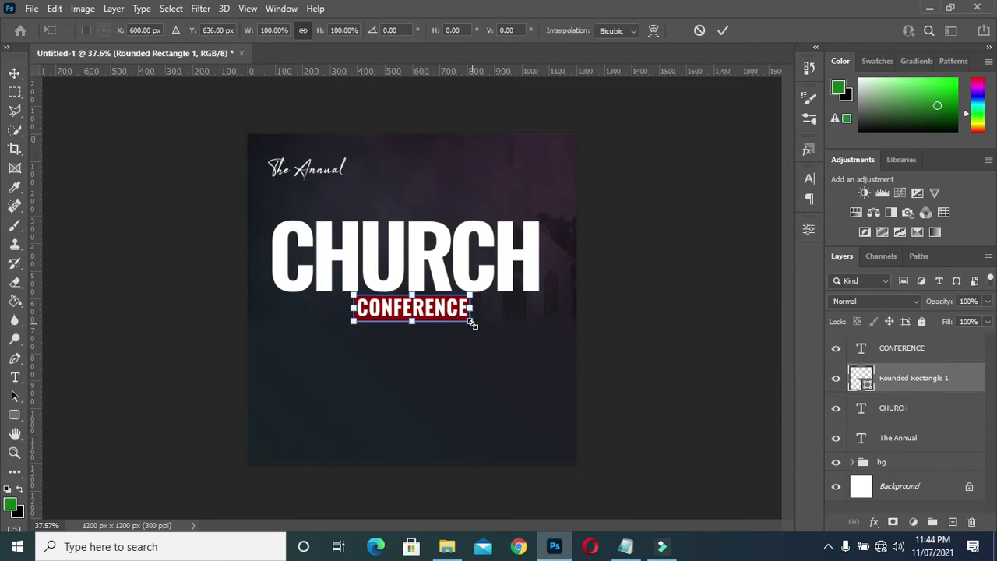
left_click_drag(471, 323, 474, 323)
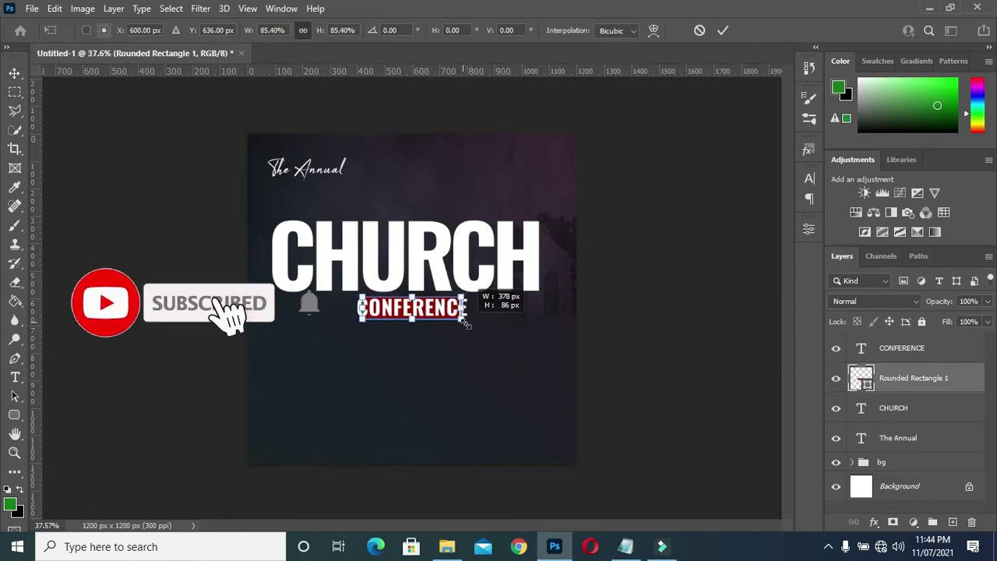
left_click(940, 355, "ctrl")
key("ctrl+t")
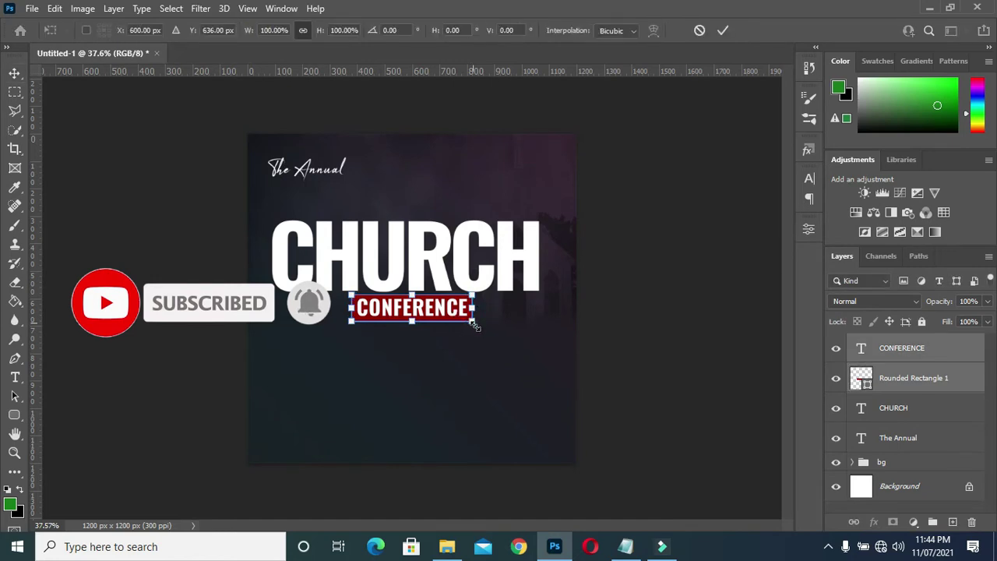
left_click_drag(472, 322, 464, 319)
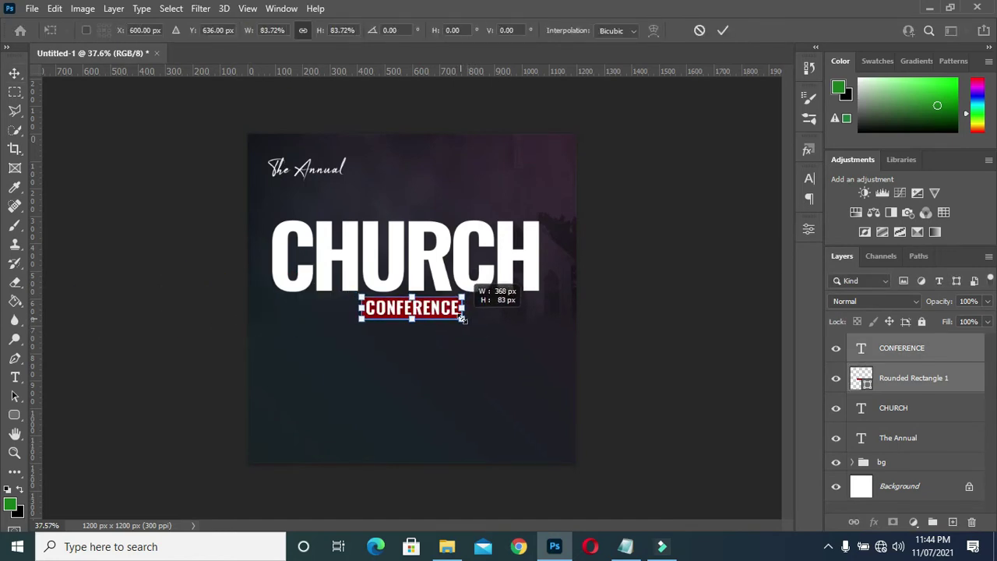
left_click(723, 31)
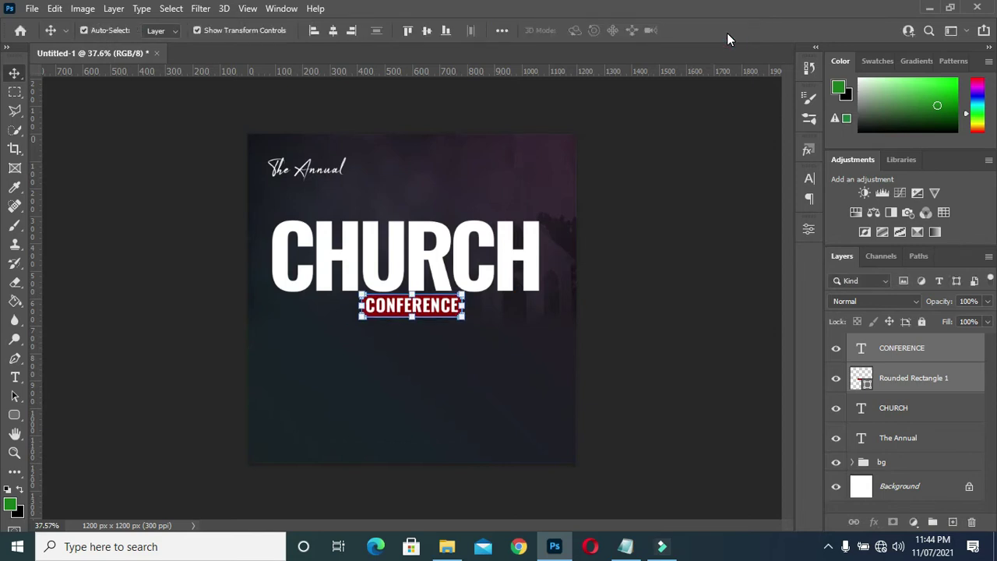
left_click(703, 221)
left_click(445, 310)
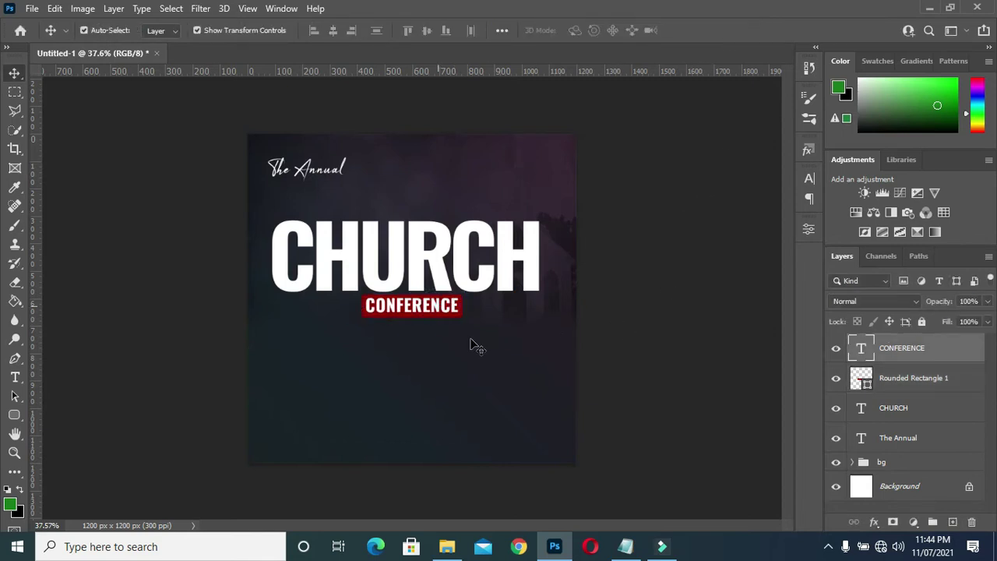
left_click(643, 297)
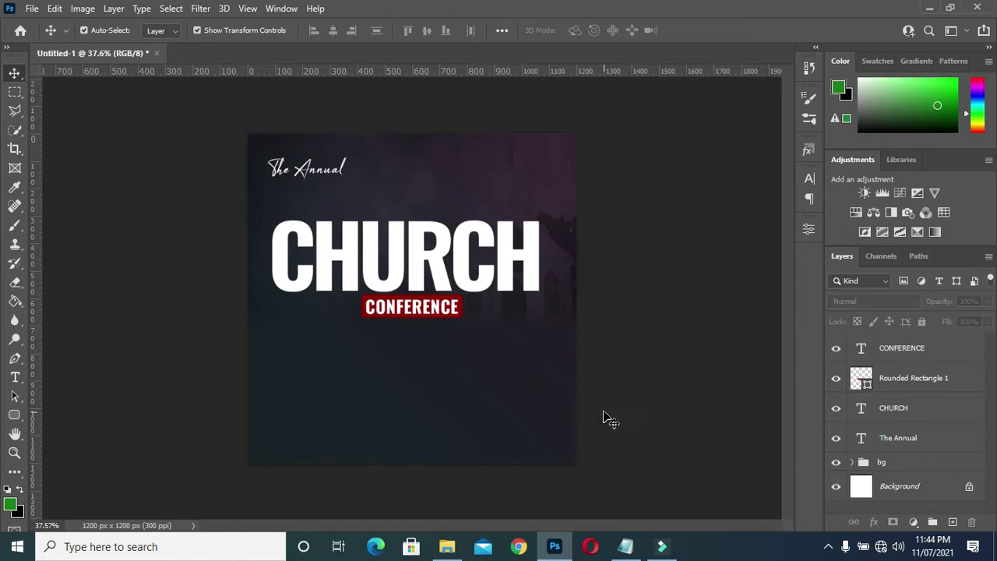
mouse_move(446, 546)
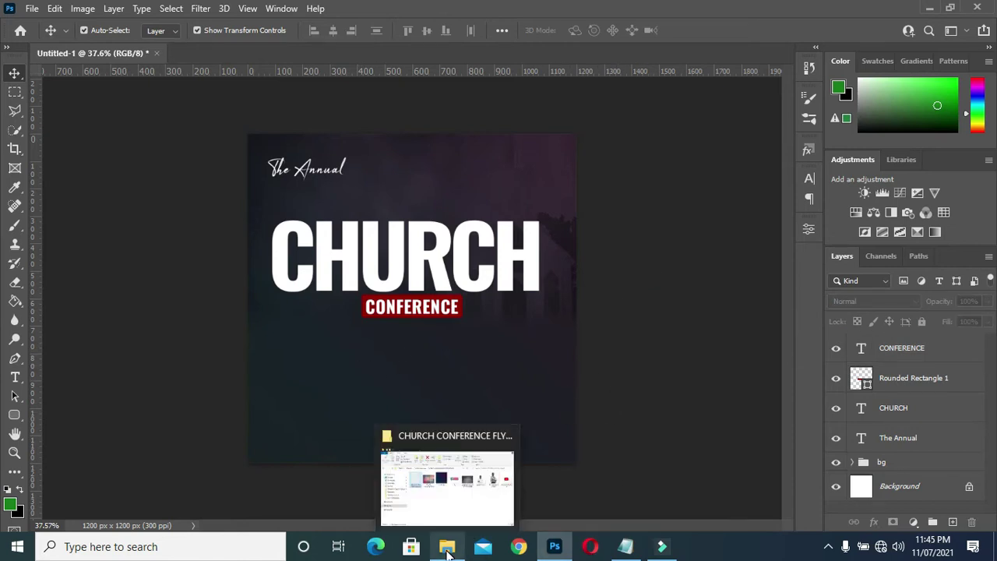
- Open the flyer's image folder and drag both pastors' photos into Photoshop
left_click(450, 535)
double_click(769, 249)
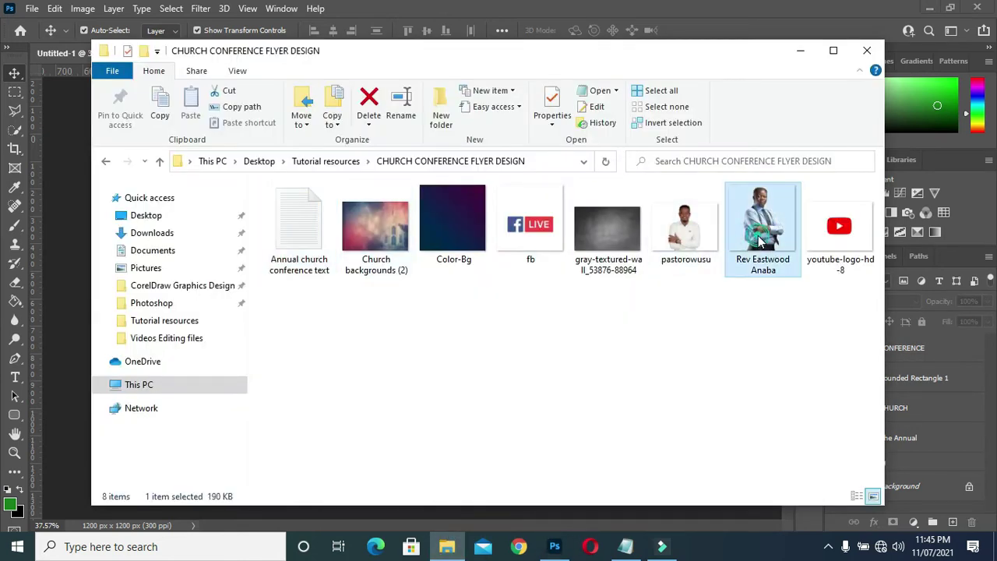
left_click(688, 238, "ctrl")
left_click_drag(688, 237, 81, 374)
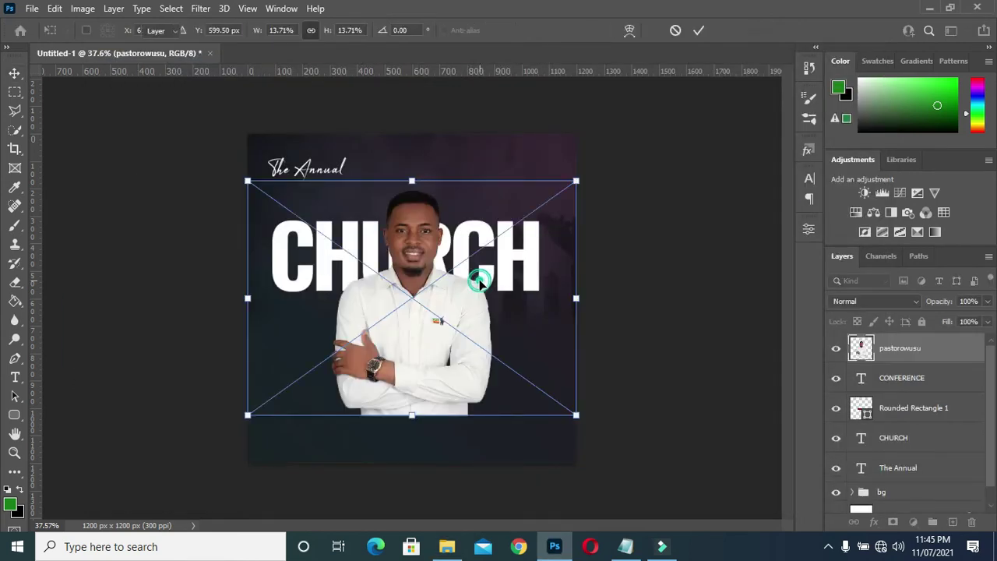
- Place the older pastor's photo at about 56% on the left under CHURCH
key("Return")
left_click_drag(435, 327, 349, 349)
left_click_drag(489, 156, 356, 286)
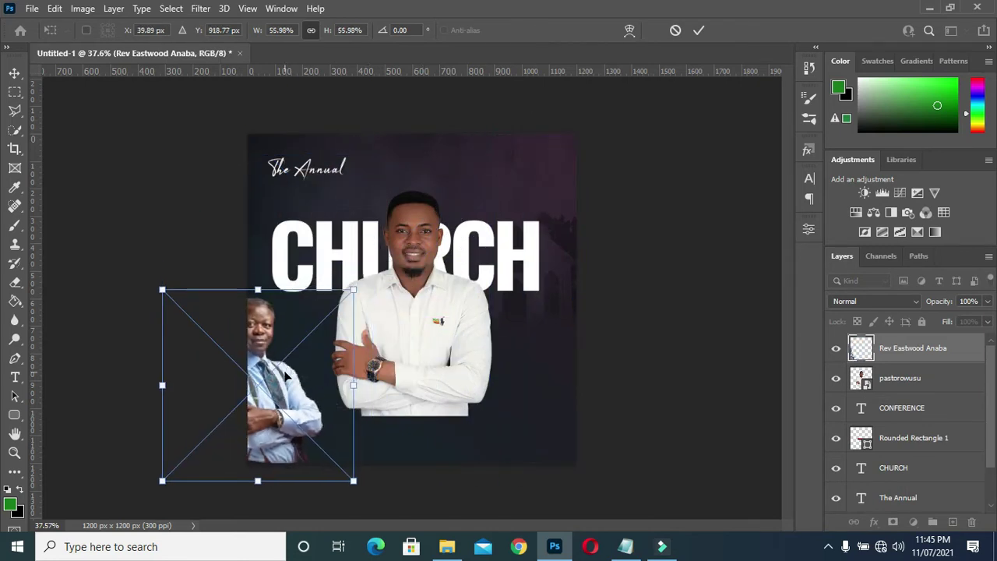
left_click_drag(279, 369, 327, 314)
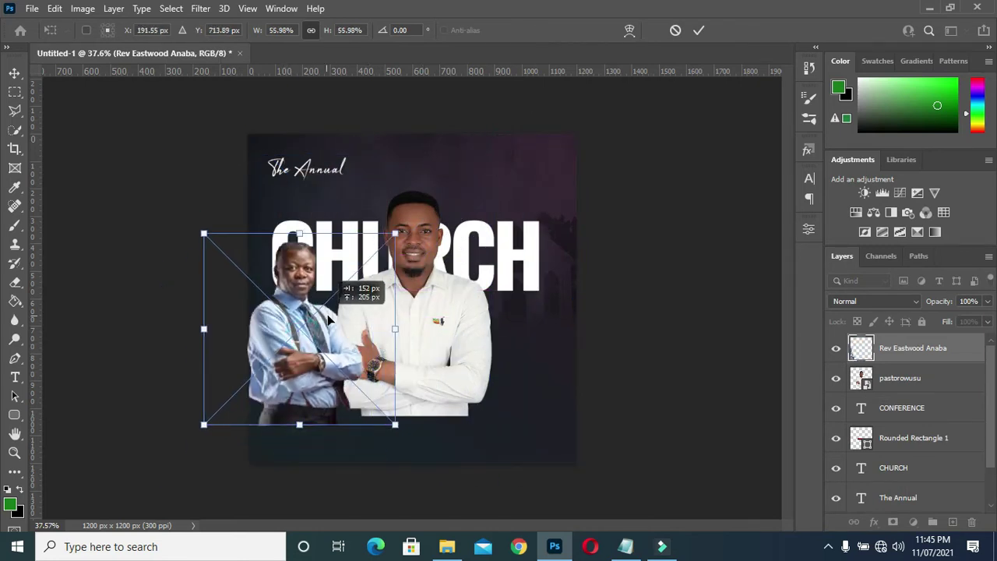
left_click(698, 29)
- Resize and position the younger pastor's photo on the right of the badge
left_click_drag(467, 331, 552, 338)
key("ctrl+t")
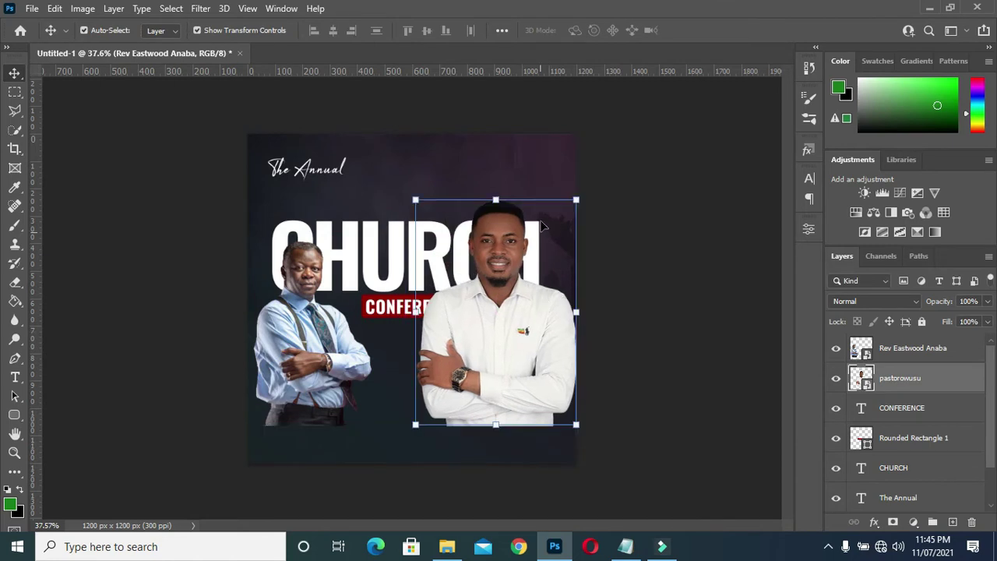
mouse_move(577, 199)
left_mouse_down()
mouse_move(547, 332)
mouse_move(534, 319)
left_mouse_up()
left_click_drag(419, 393, 524, 315)
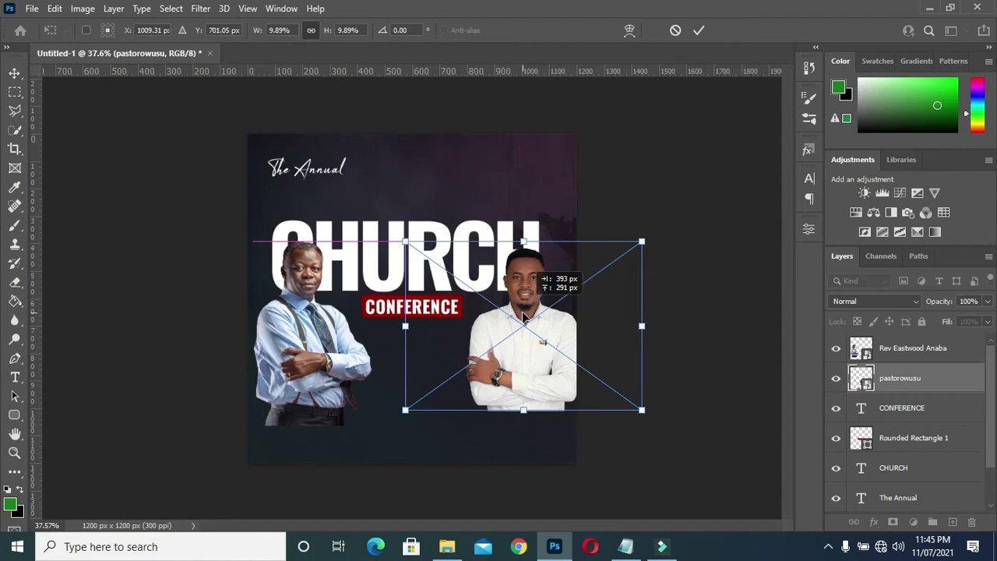
left_click(699, 29)
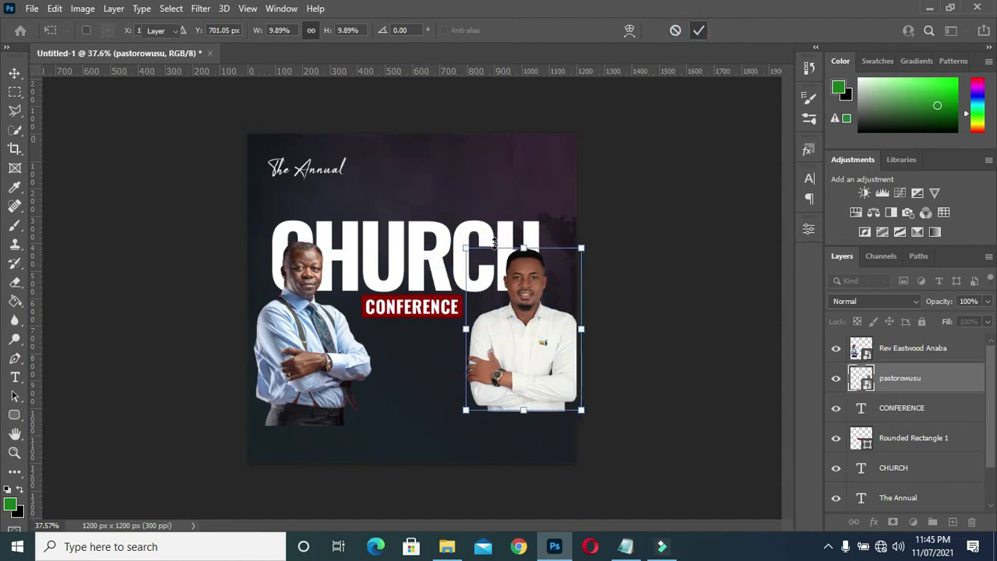
left_click_drag(523, 300, 520, 293)
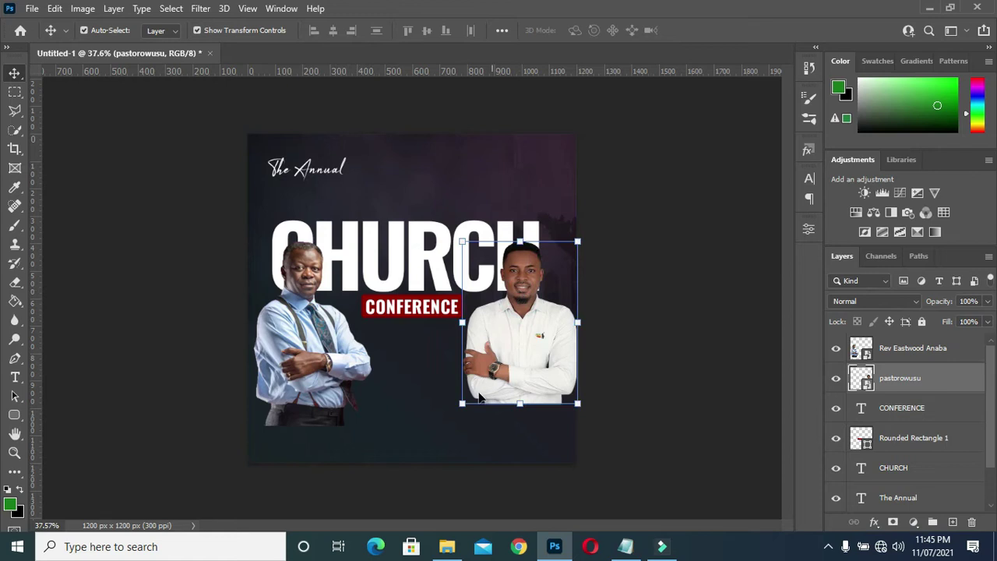
left_click_drag(461, 405, 446, 424)
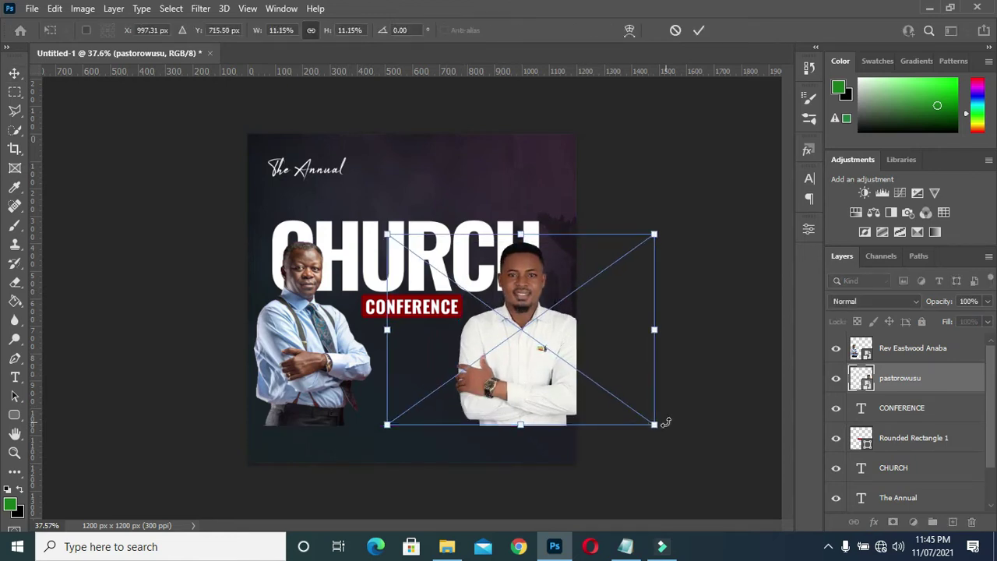
left_click_drag(654, 424, 640, 415)
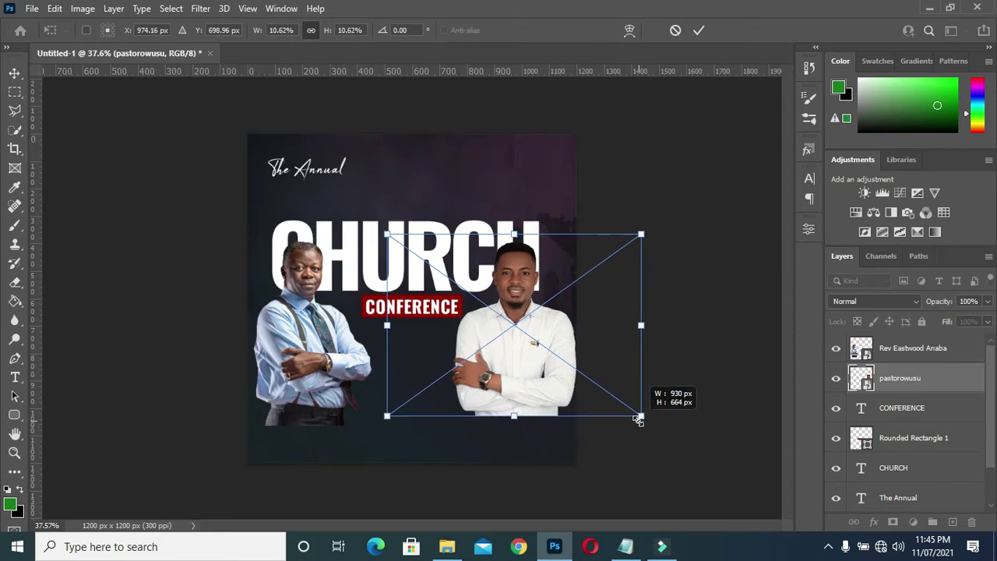
left_click(697, 31)
left_click(703, 238)
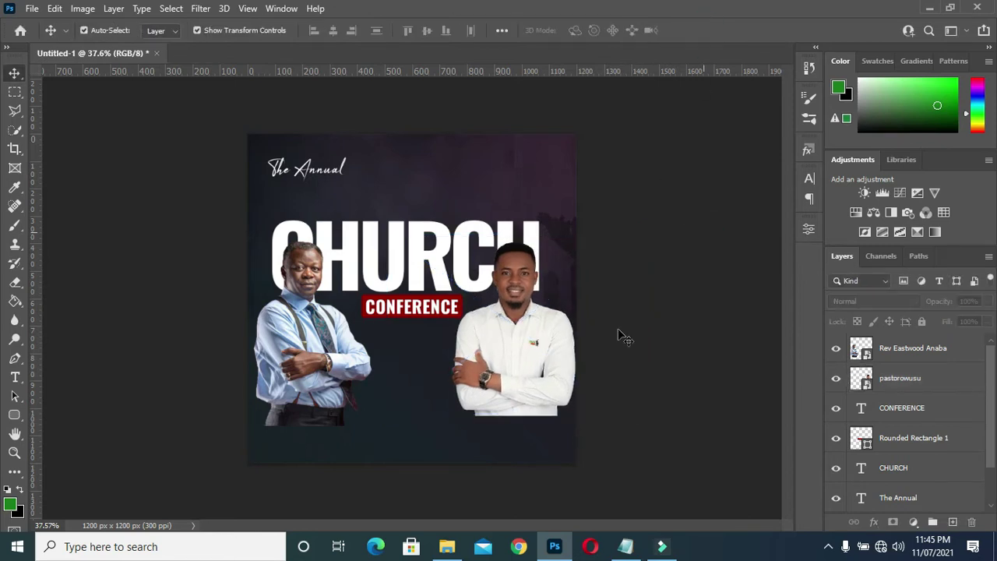
- Rescale the older pastor's photo to about 54.49% and fine-tune its position
left_click(335, 379)
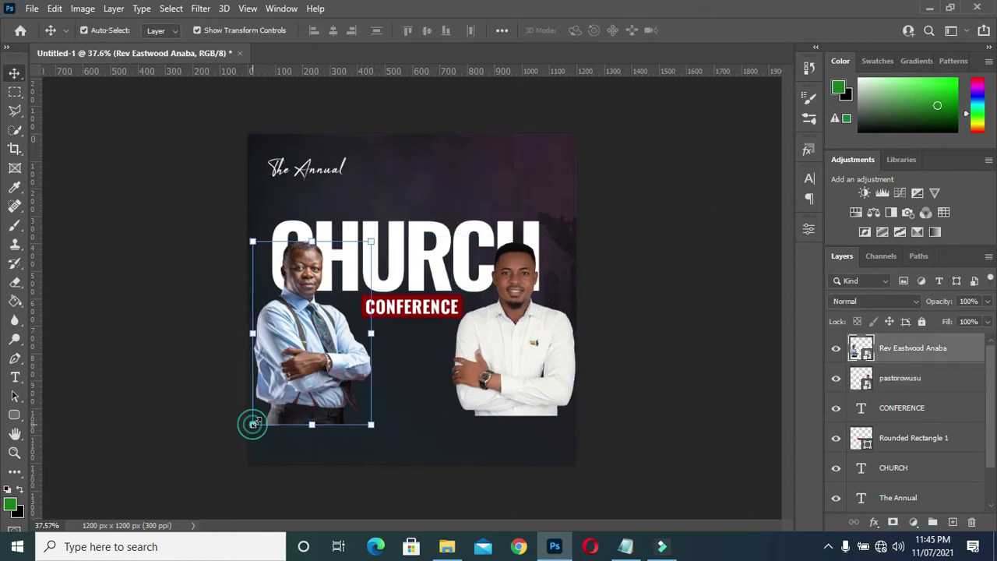
left_click_drag(249, 427, 213, 432)
left_click_drag(293, 371, 285, 390)
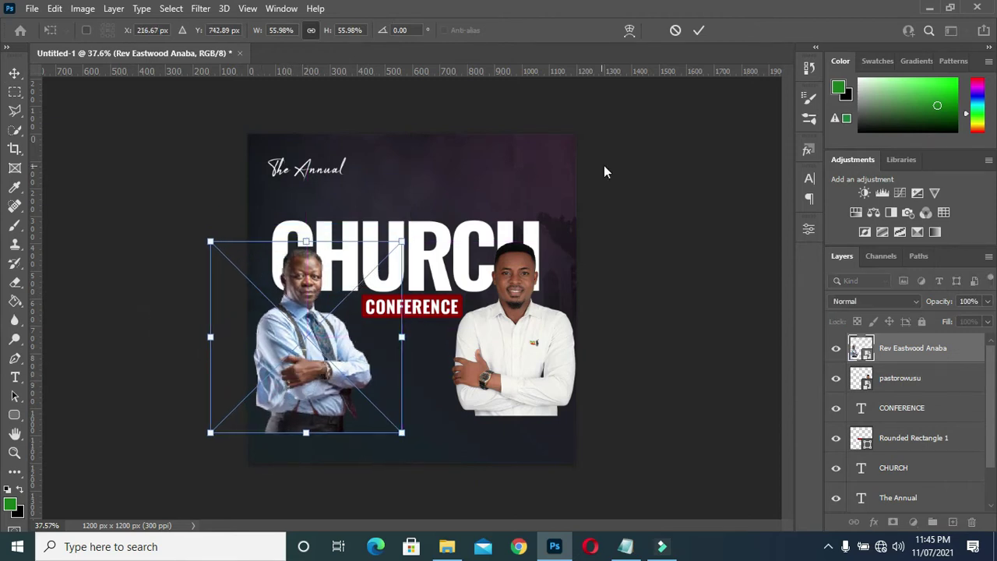
double_click(384, 344)
left_click_drag(309, 331, 304, 323)
left_click_drag(248, 427, 211, 420)
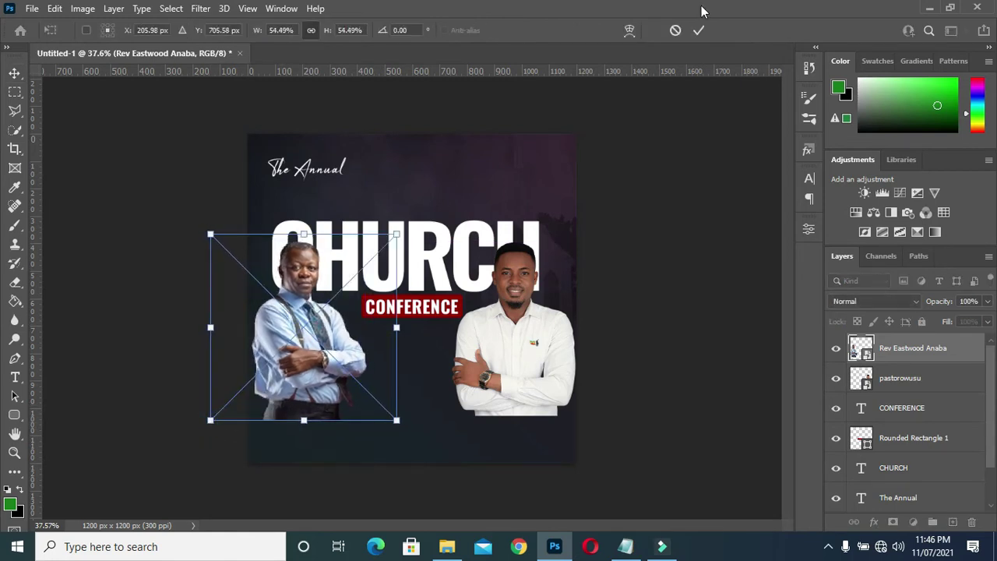
left_click(698, 32)
key("Right")
key("Right")
key("Right")
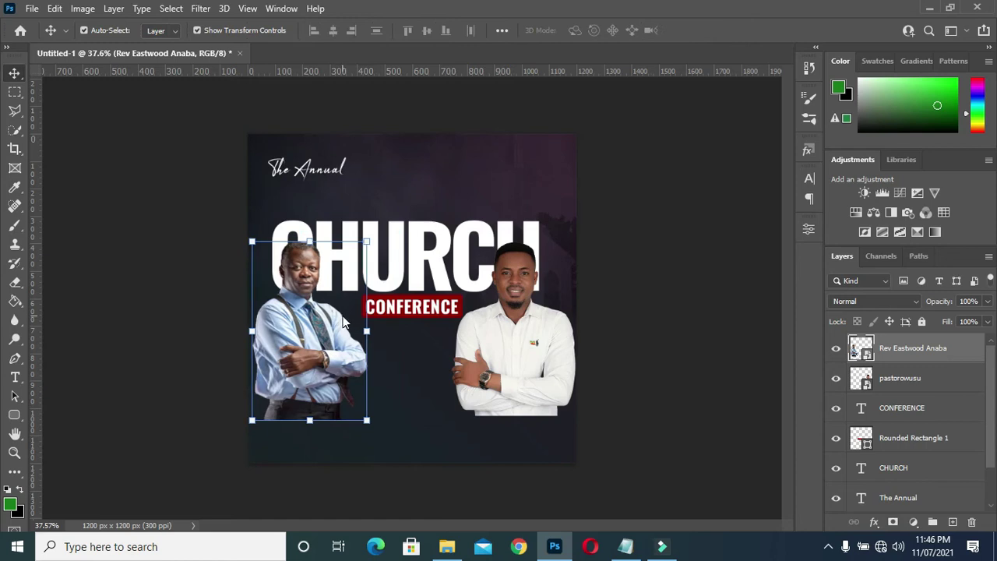
key("Right")
key("Right")
key("Right")
left_click(641, 278)
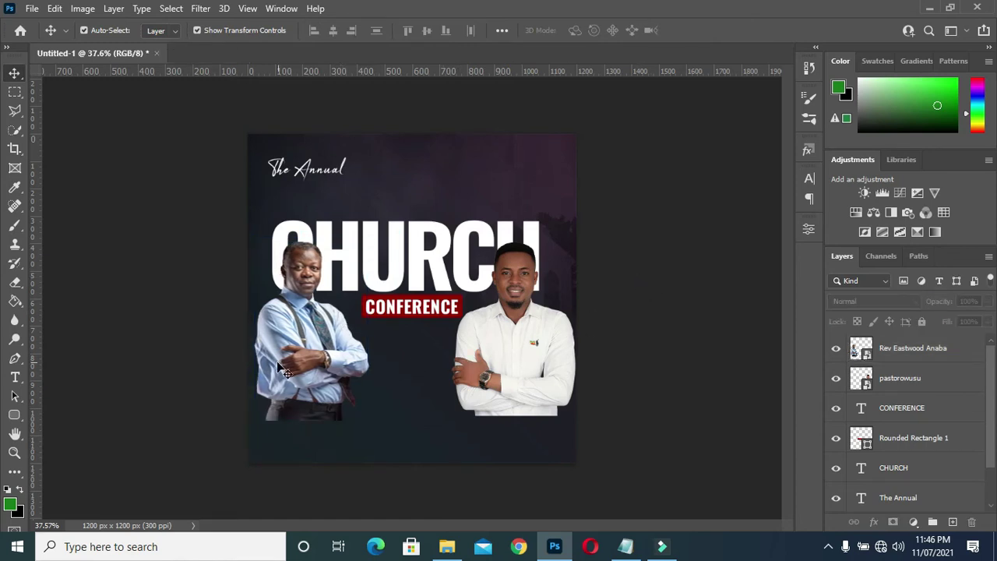
- Move the older pastor's layer below the younger pastor's and add a layer mask
left_click(314, 371)
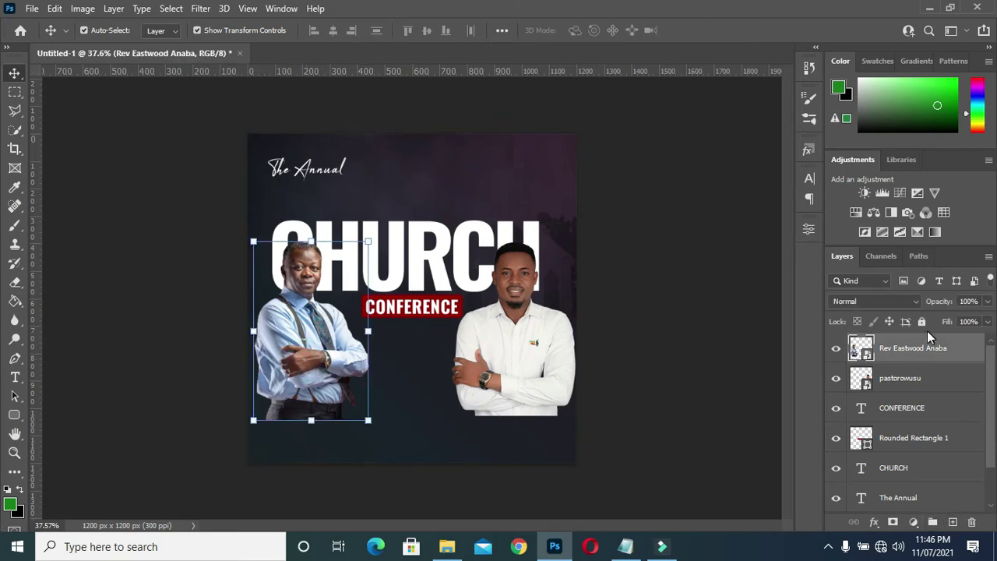
left_click_drag(926, 349, 923, 389)
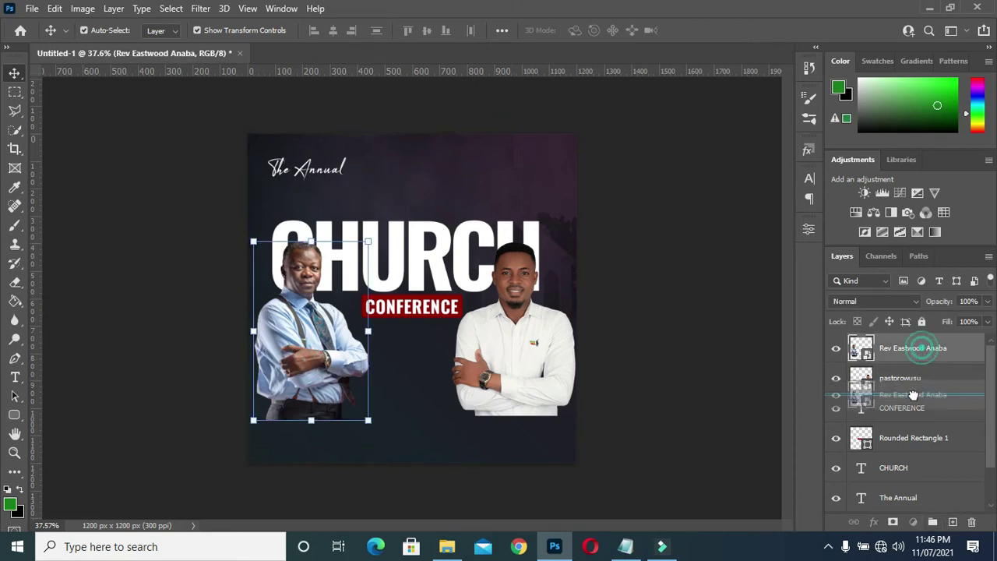
left_click(893, 522)
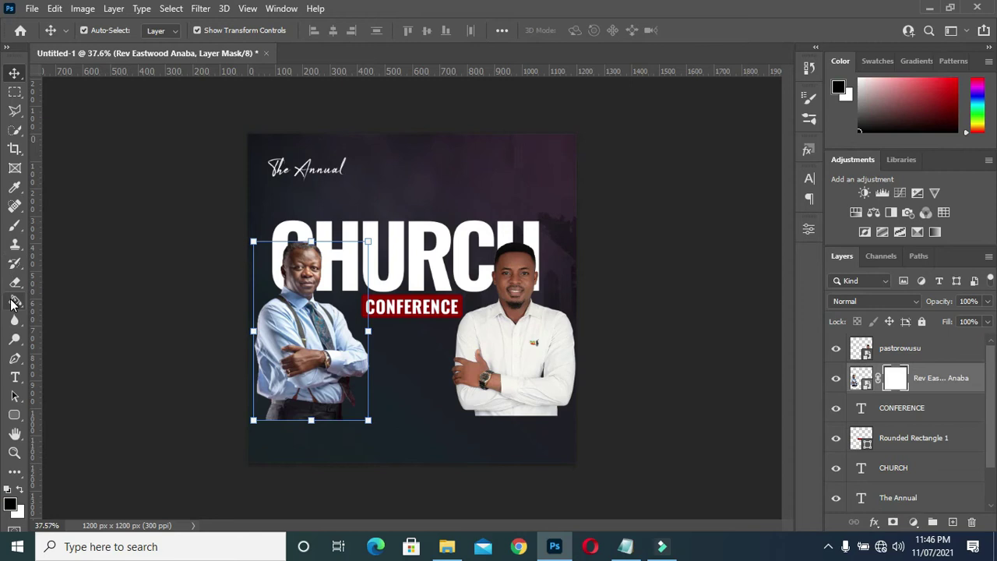
- Fade the bottom of the older pastor's photo with a gradient on its mask
left_click(13, 303)
left_click(71, 301)
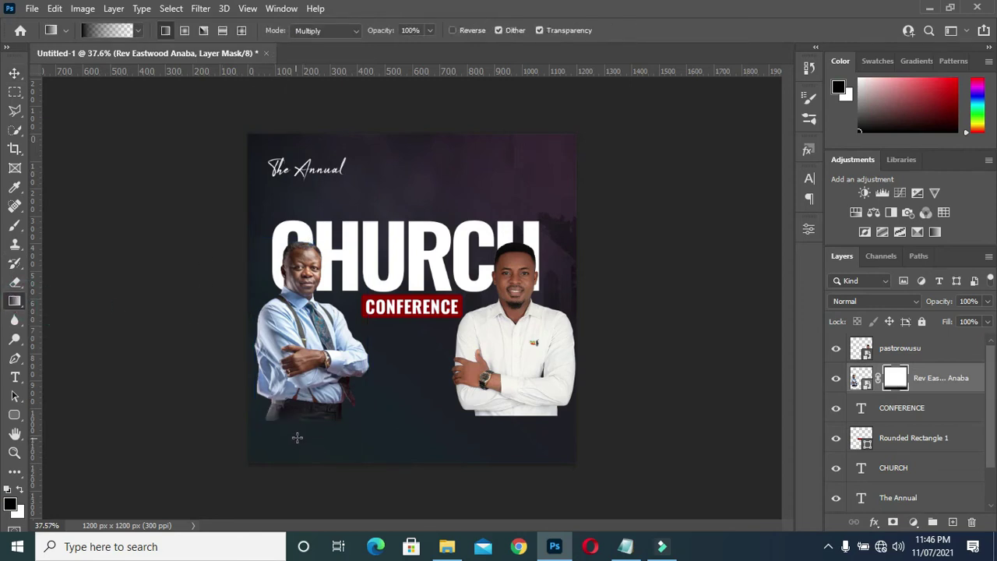
mouse_move(291, 436)
left_mouse_down()
mouse_move(292, 416)
mouse_move(419, 403)
left_mouse_up()
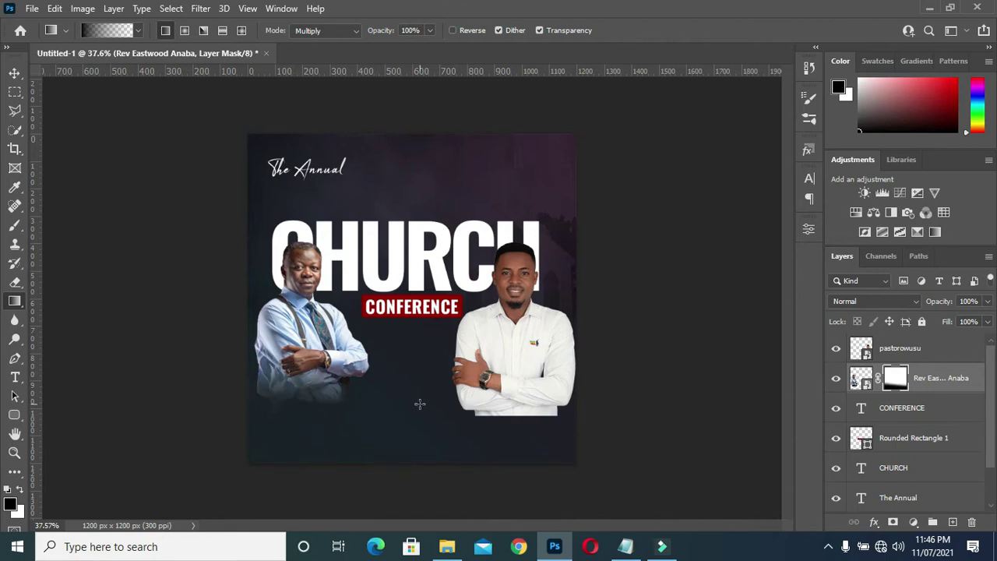
left_click(14, 72)
- Mask the younger pastor's photo and gradient-fade the bottom of his shirt
left_click(559, 348)
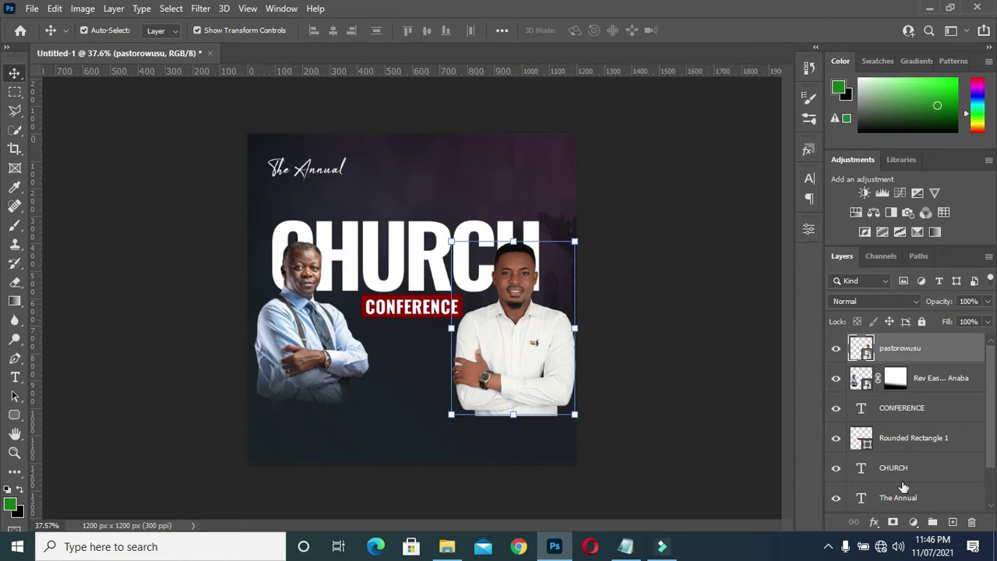
left_click(892, 522)
left_click(11, 301)
mouse_move(520, 436)
left_mouse_down()
mouse_move(529, 344)
mouse_move(516, 360)
left_mouse_up()
left_click_drag(514, 438, 514, 374)
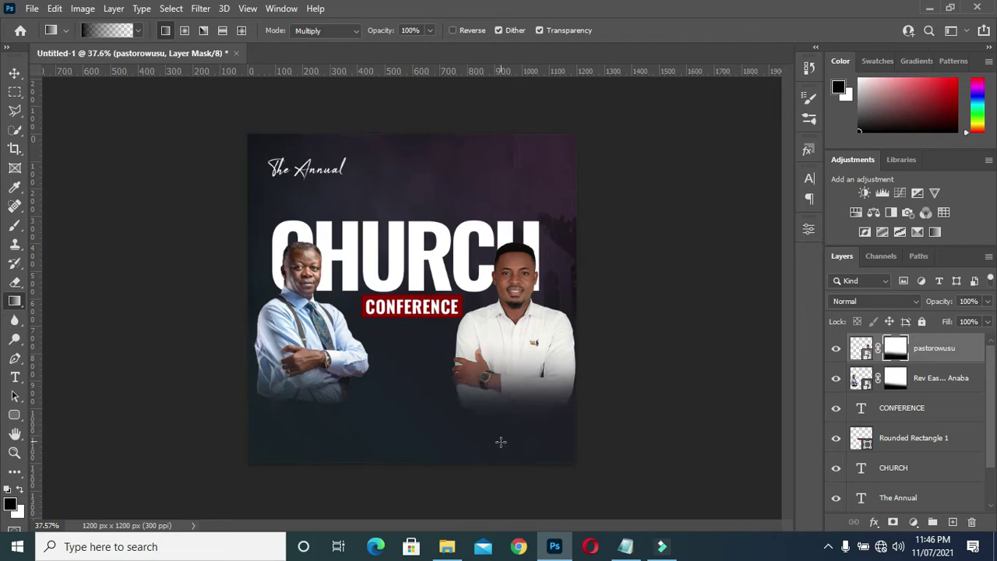
left_click(14, 72)
left_click(105, 256)
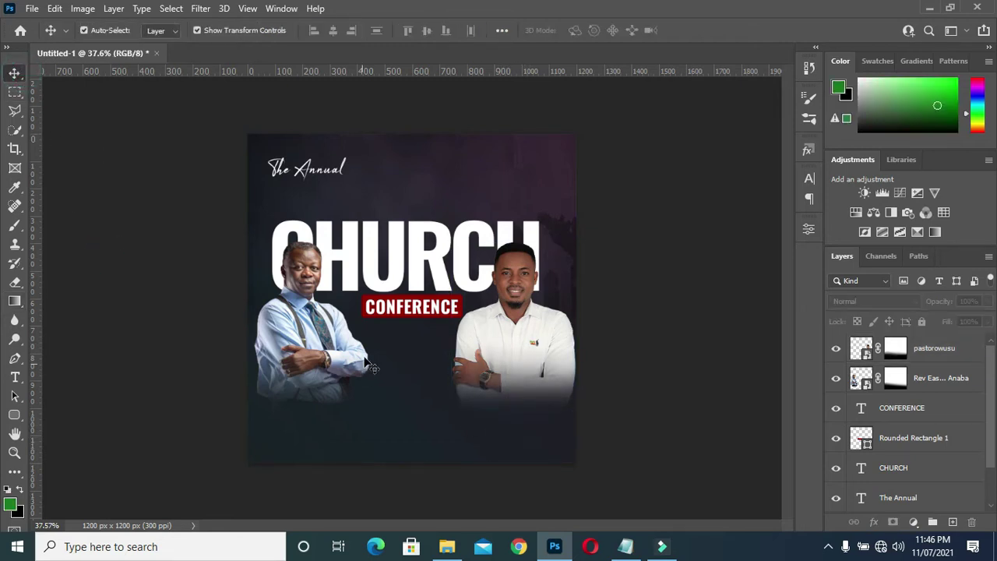
scroll(392, 384, "up", 1)
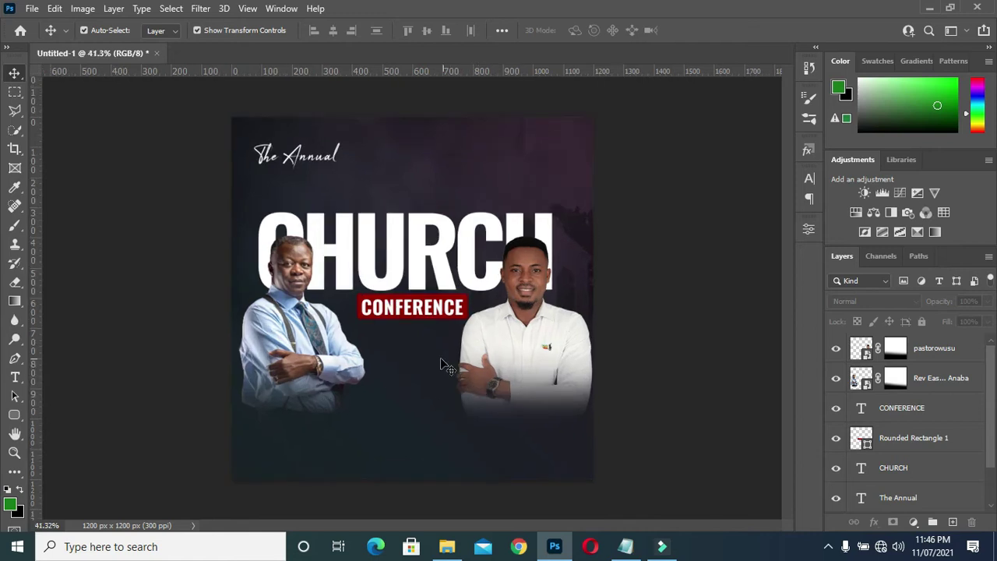
- Draw a thin 250 × 38 px bar below the left pastor filled red
right_click(13, 418)
left_click(62, 413)
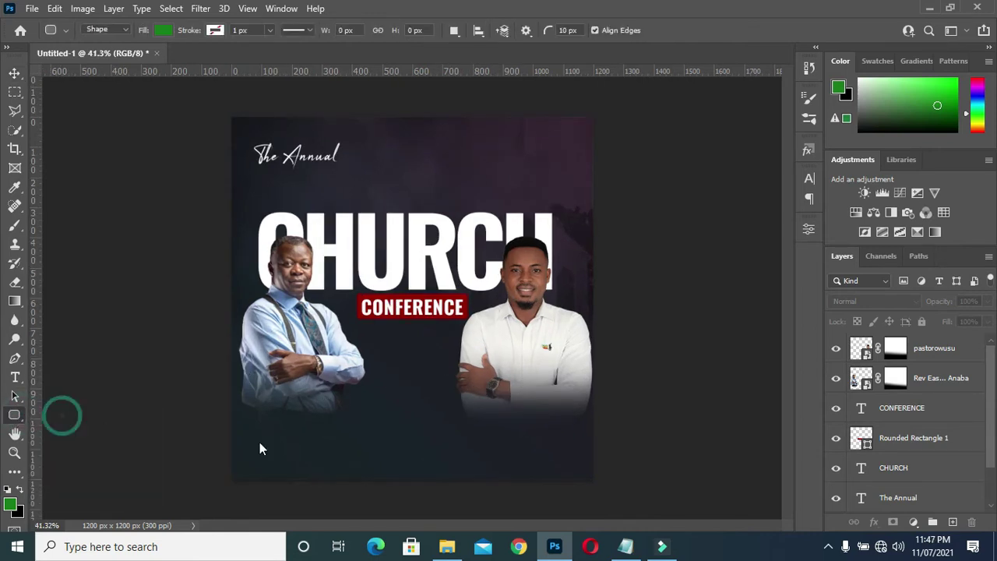
mouse_move(274, 424)
left_mouse_down()
mouse_move(374, 436)
mouse_move(351, 436)
left_mouse_up()
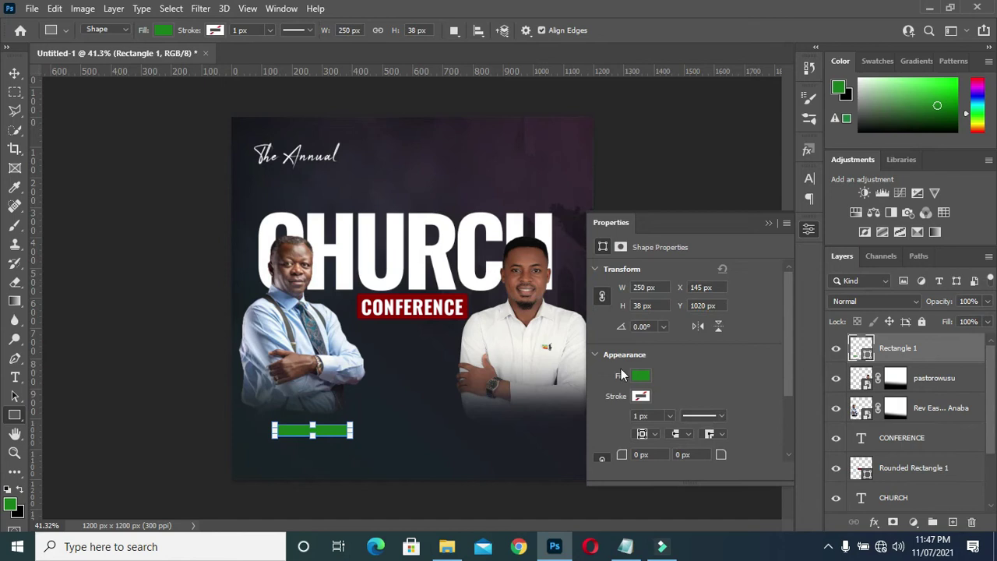
left_click(639, 375)
left_click(620, 360)
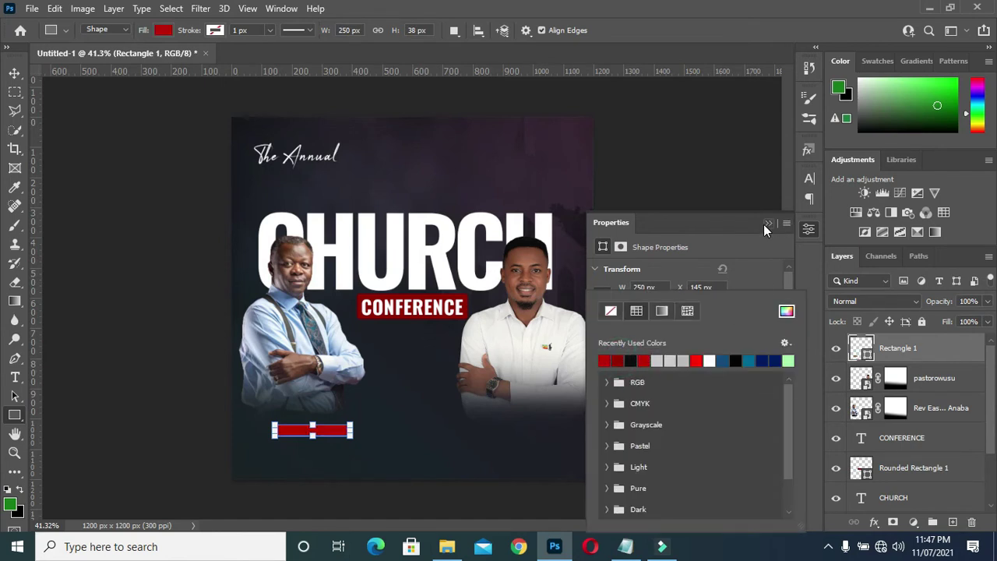
left_click(768, 222)
left_click(14, 75)
left_click(726, 347)
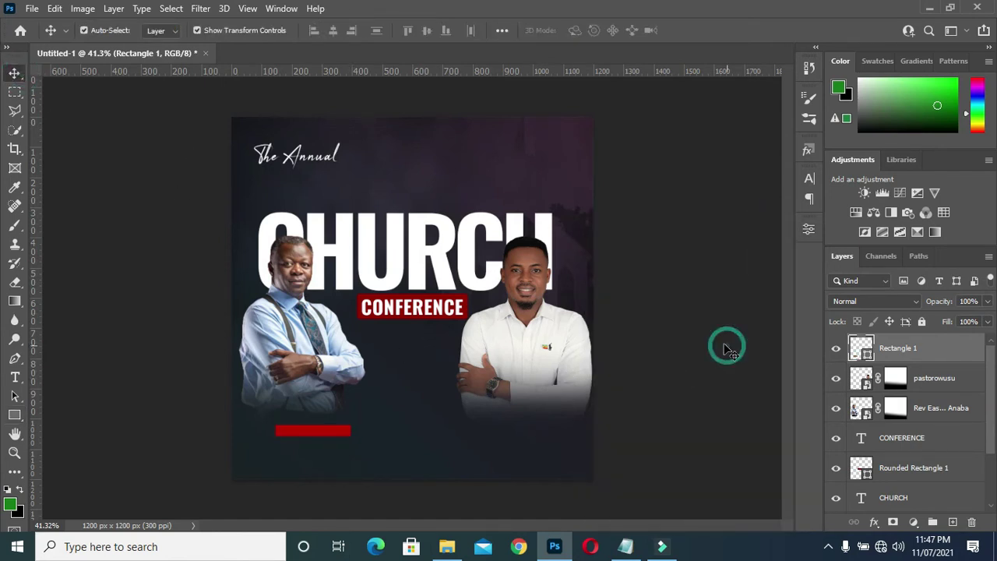
- Duplicate The Annual script text, move it to the top and between the pastors
left_click(874, 379)
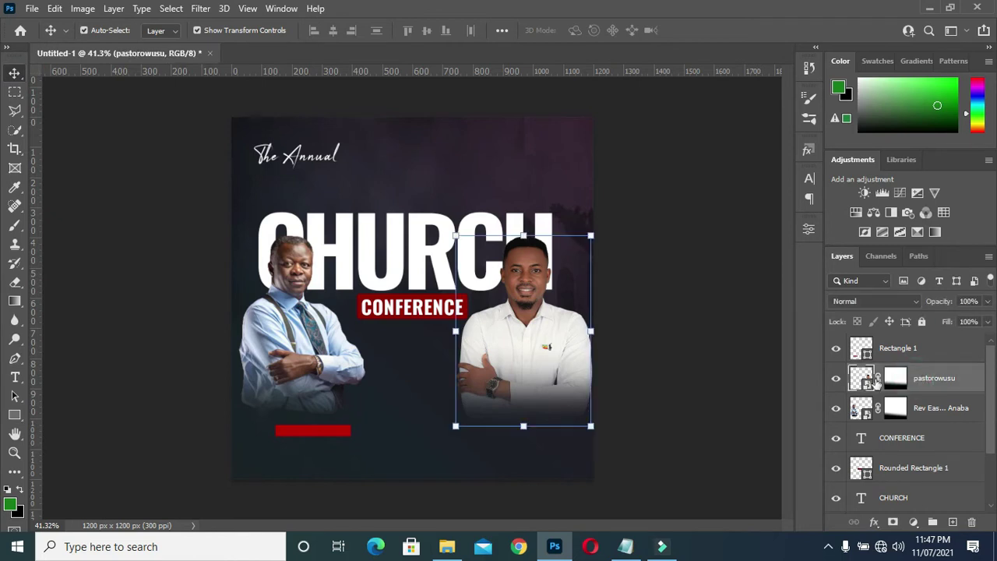
left_click(315, 157)
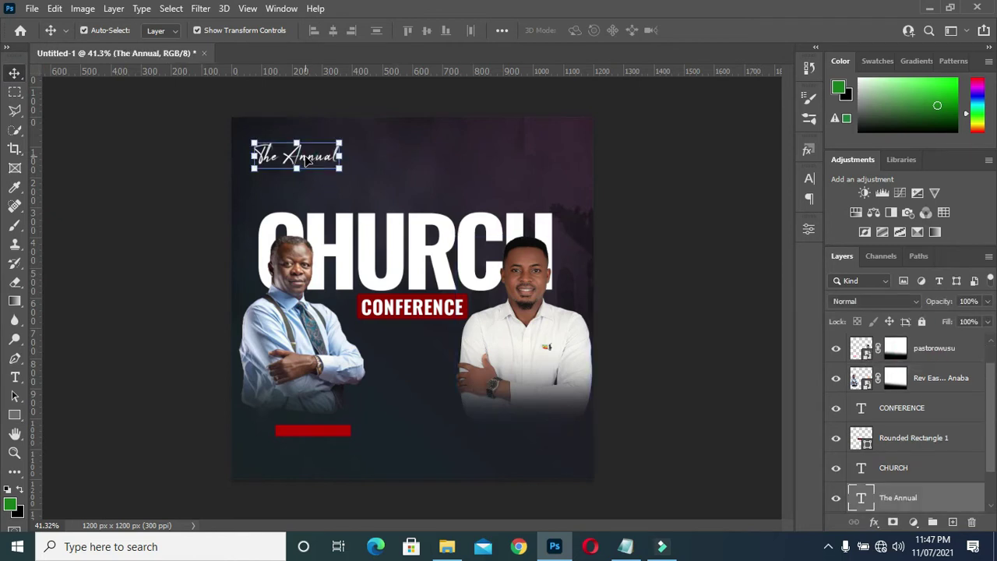
key("ctrl+j")
left_click_drag(900, 499, 895, 345)
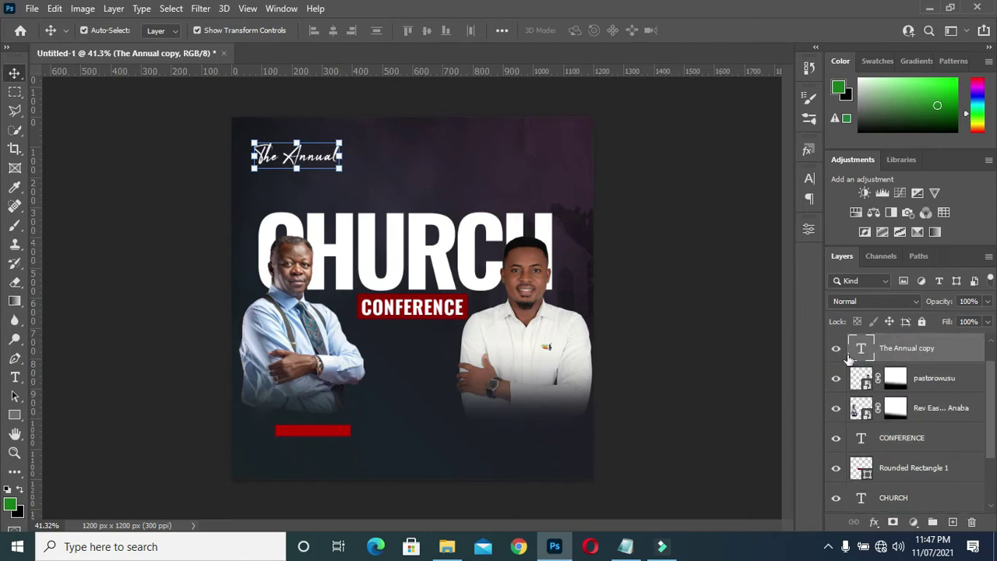
left_click_drag(303, 161, 415, 357)
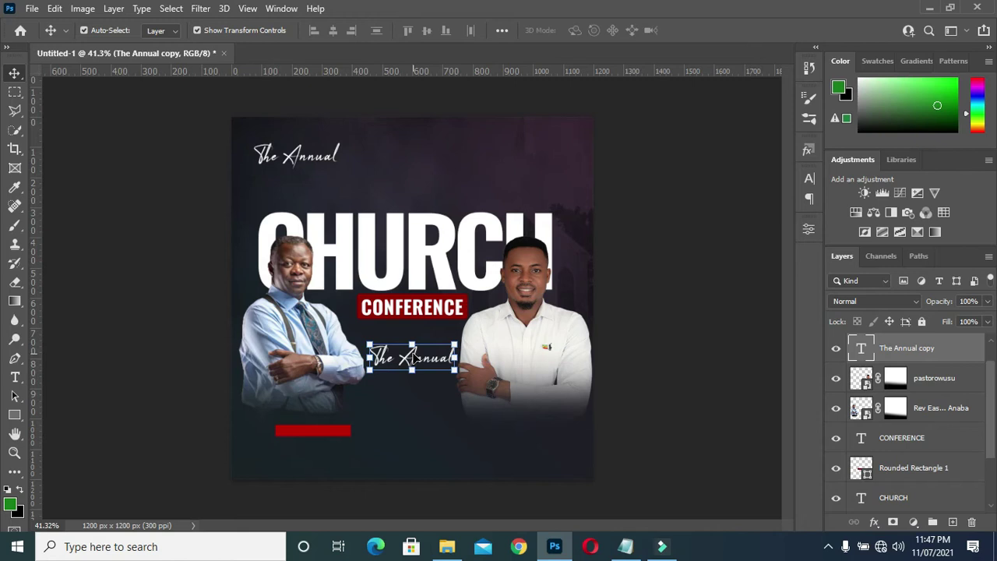
- Change the copy's wording to 'Join Us' from Notepad and nudge it right
double_click(415, 357)
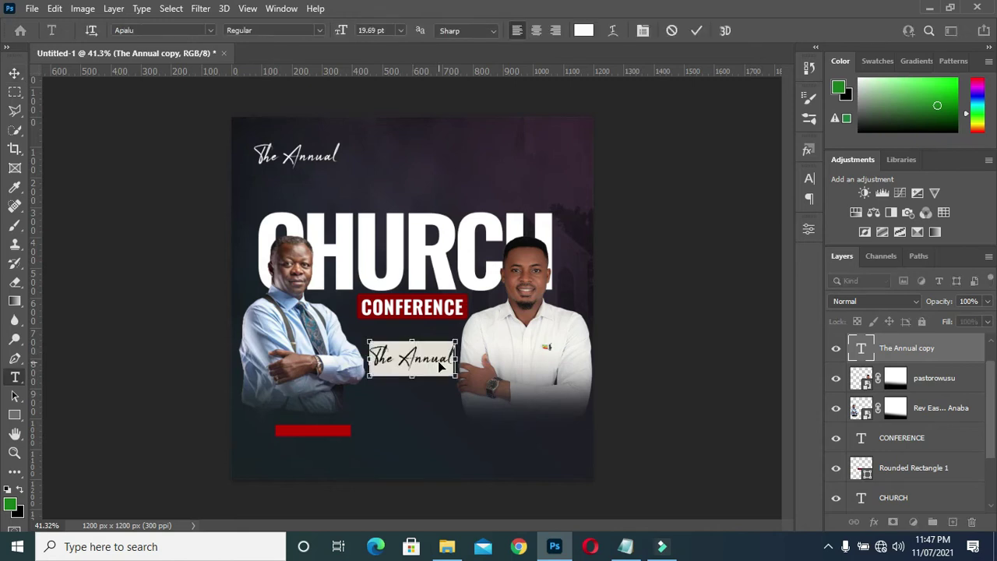
left_click(626, 546)
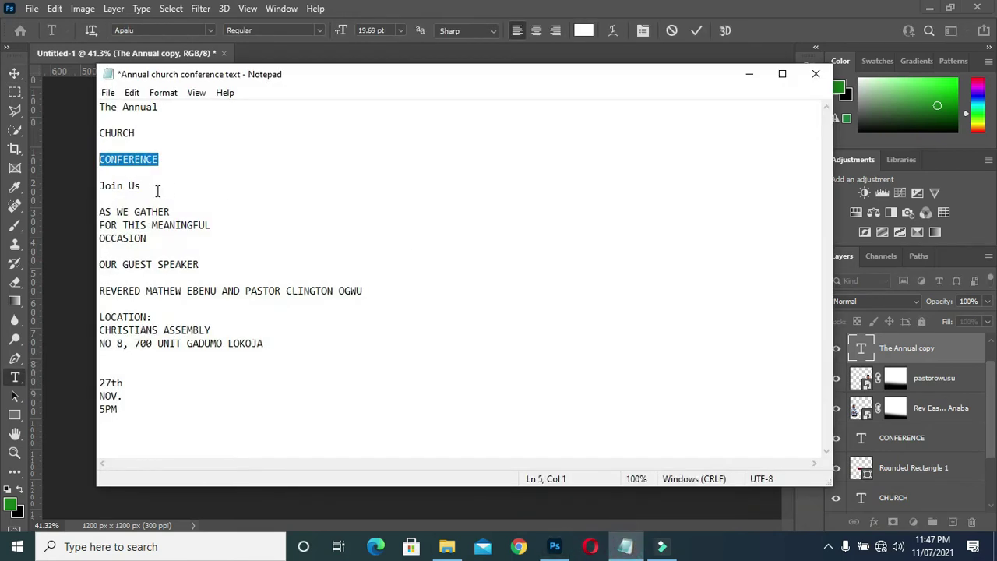
left_click_drag(100, 185, 142, 186)
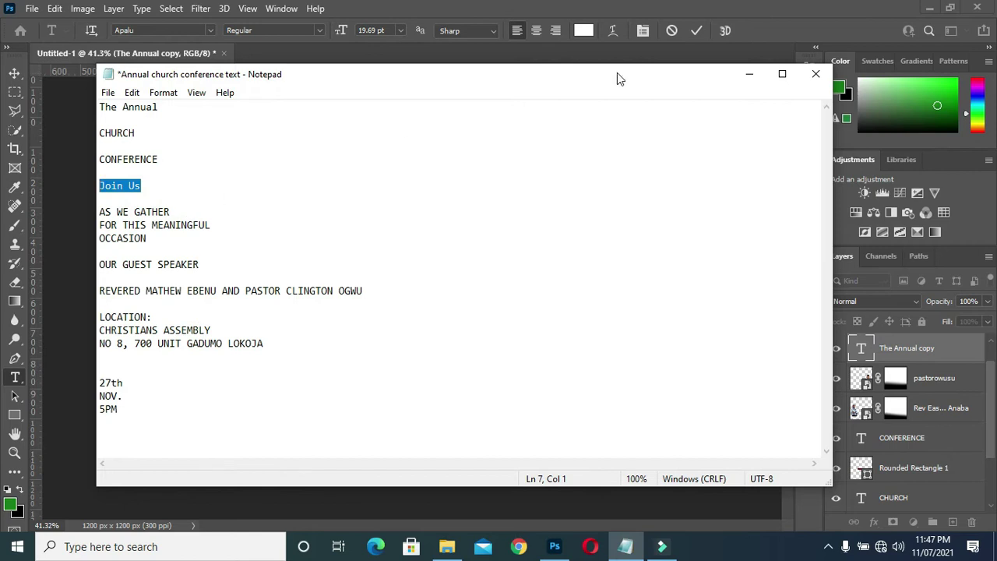
left_click(749, 73)
type("Join Us")
key("ctrl+Return")
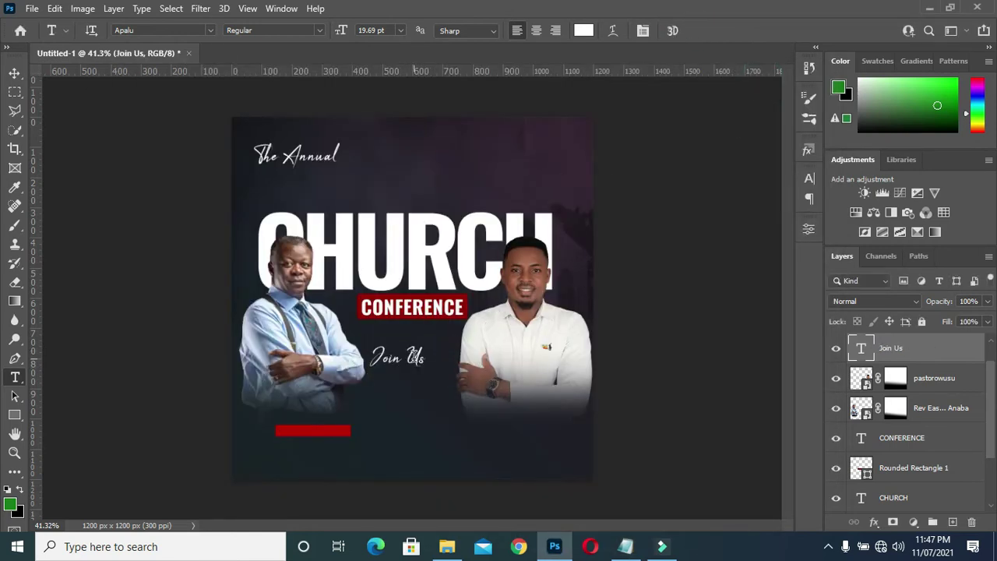
left_click_drag(419, 366, 429, 366)
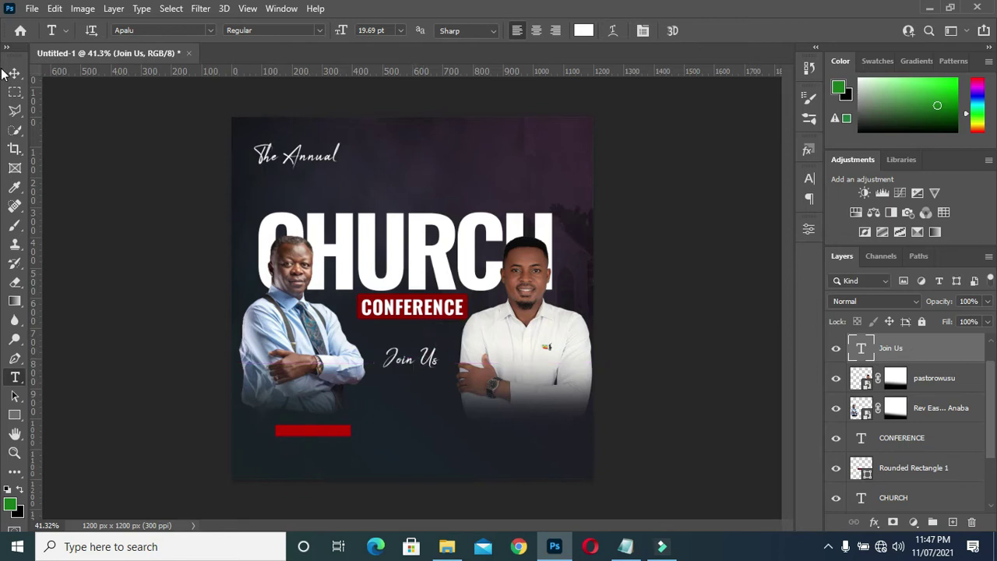
key("v")
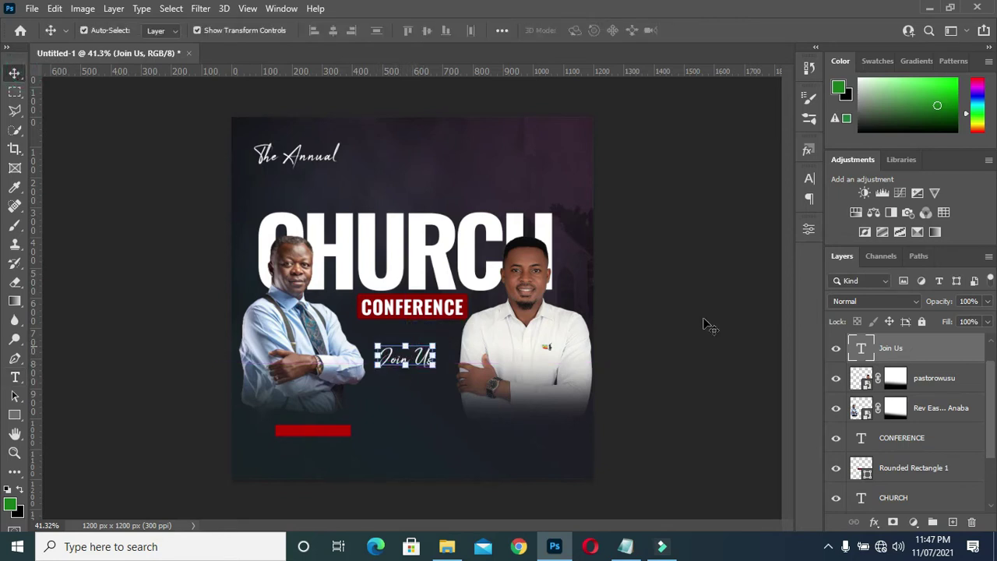
left_click(699, 338)
left_click(625, 547)
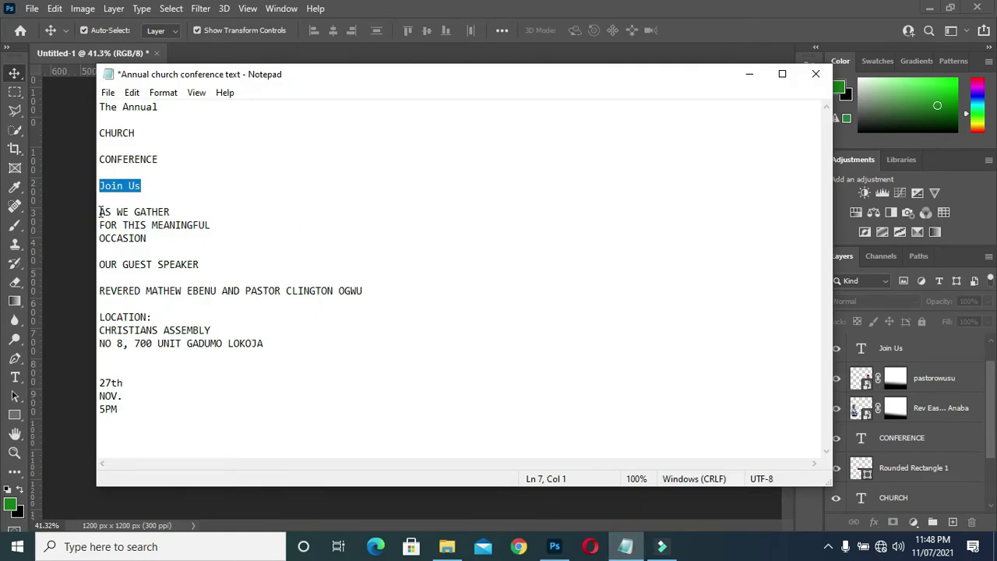
- Rewrap the Notepad tagline into 'AS WE GATHER FOR' / 'THIS MEANINGFUL OCCASION' and select the first line
left_click_drag(100, 212, 171, 213)
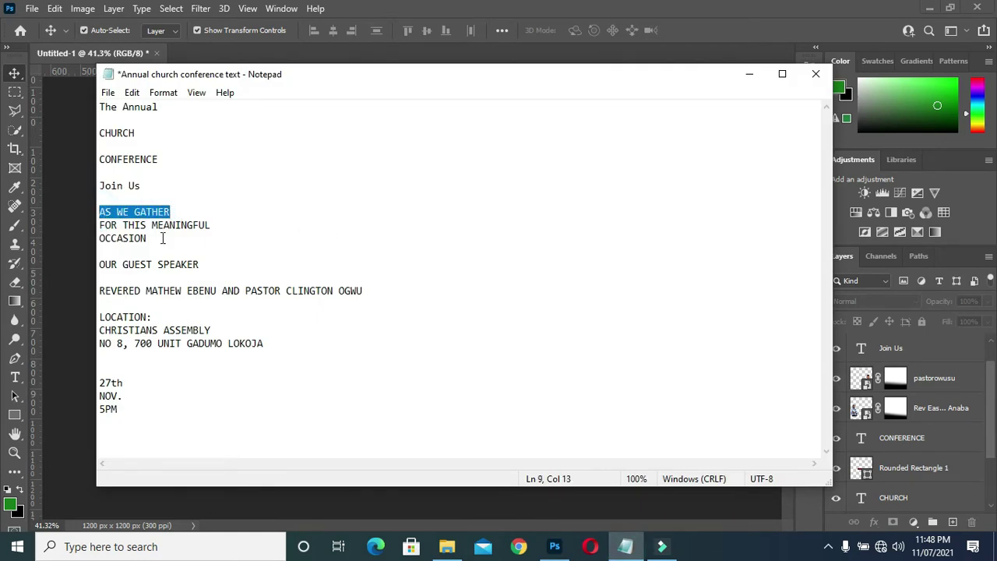
left_click(99, 225)
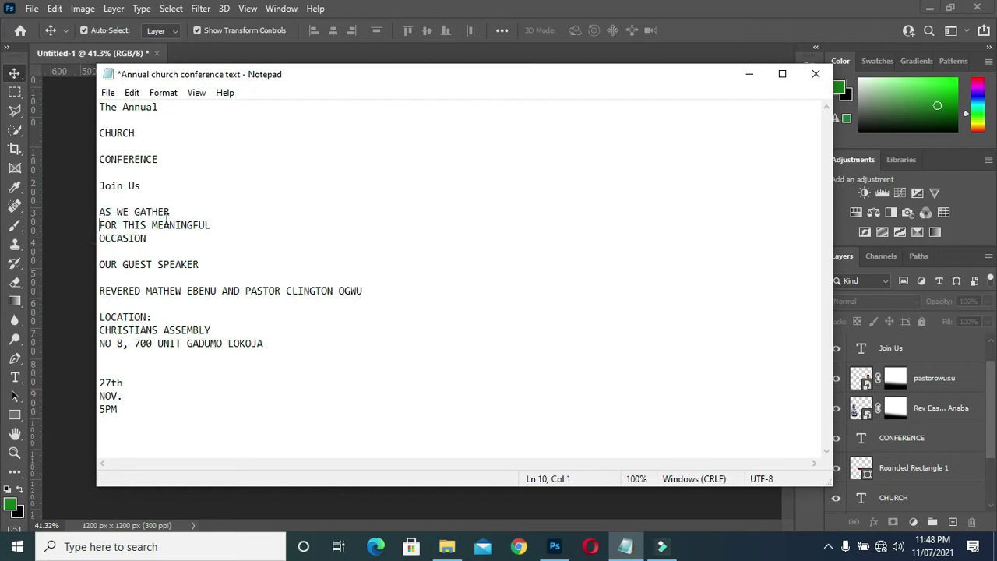
key("BackSpace")
left_click(201, 211)
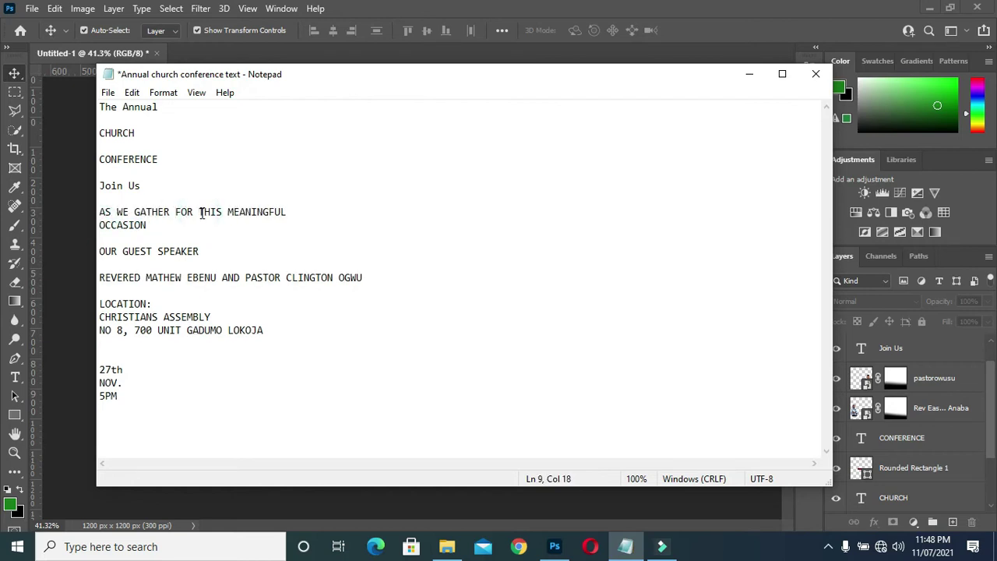
key("Return")
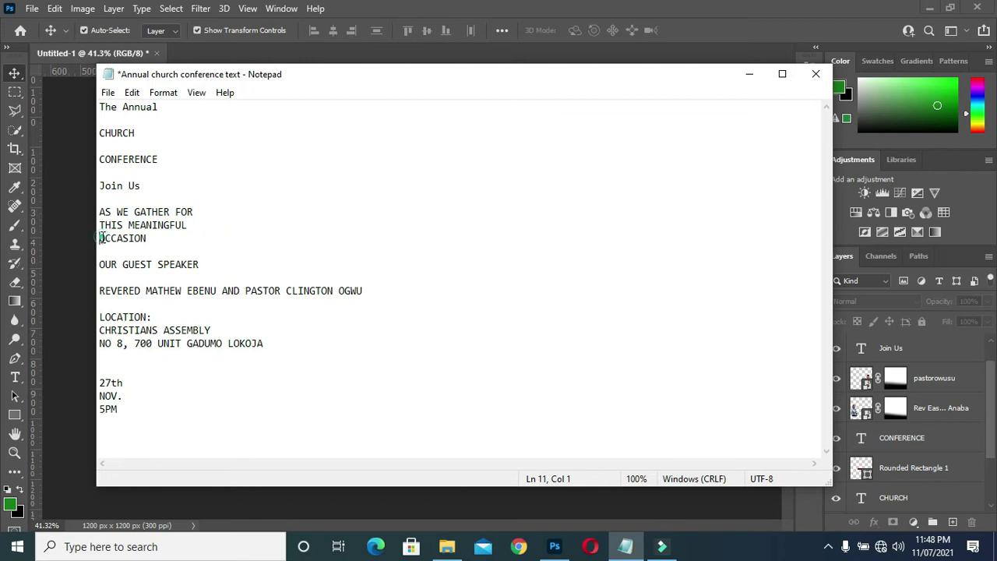
key("BackSpace")
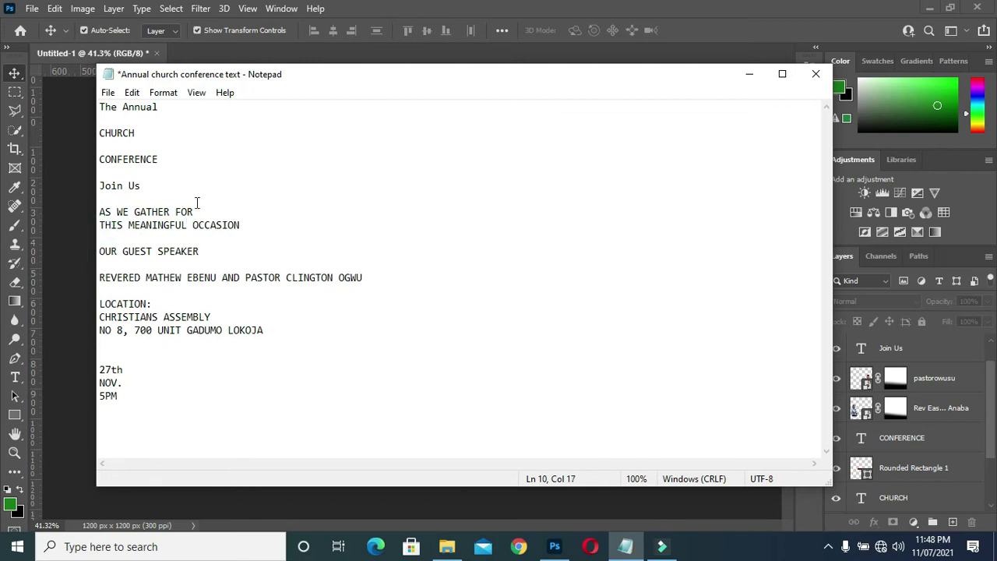
left_click_drag(195, 212, 104, 213)
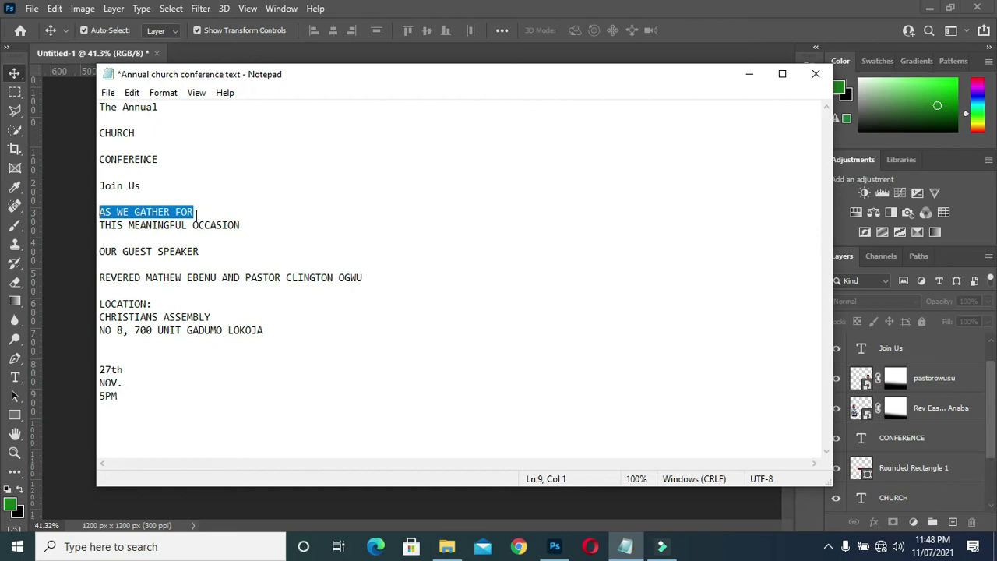
left_click(749, 74)
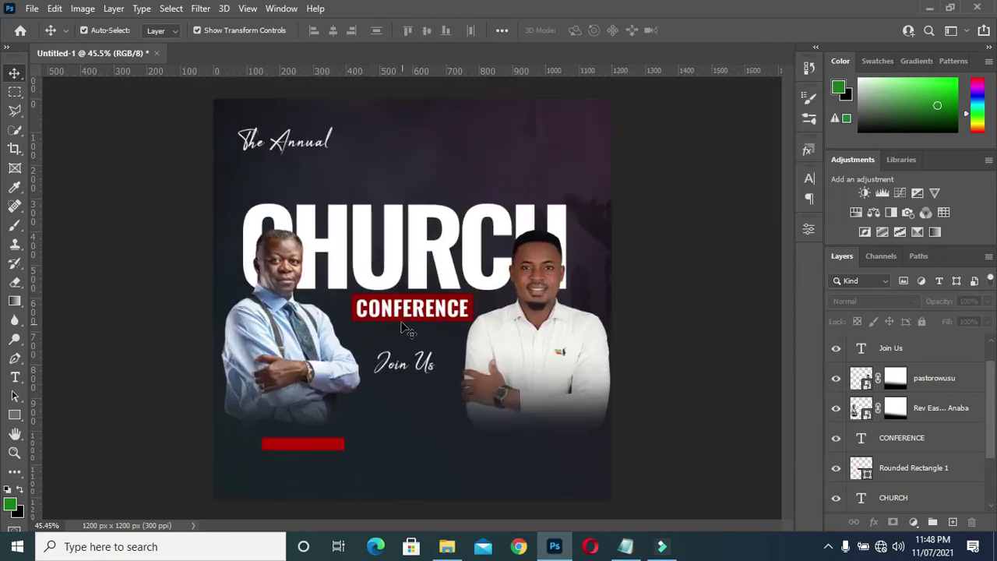
- Add a text layer reading 'AS WE GATHER FOR' set in Akrobat Bold
left_click(15, 376)
left_click(399, 160)
type("AS WE GATHER FOR")
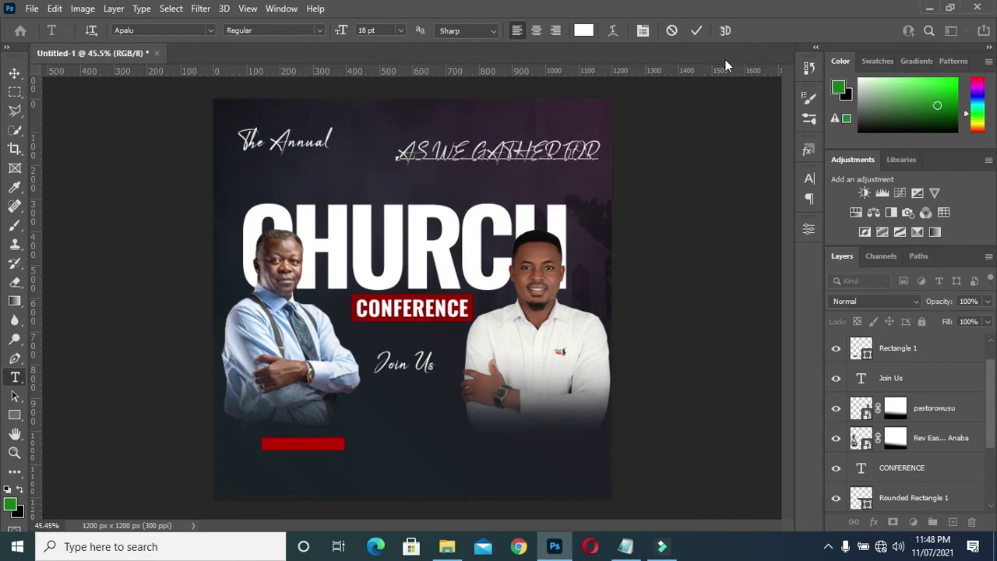
left_click(697, 31)
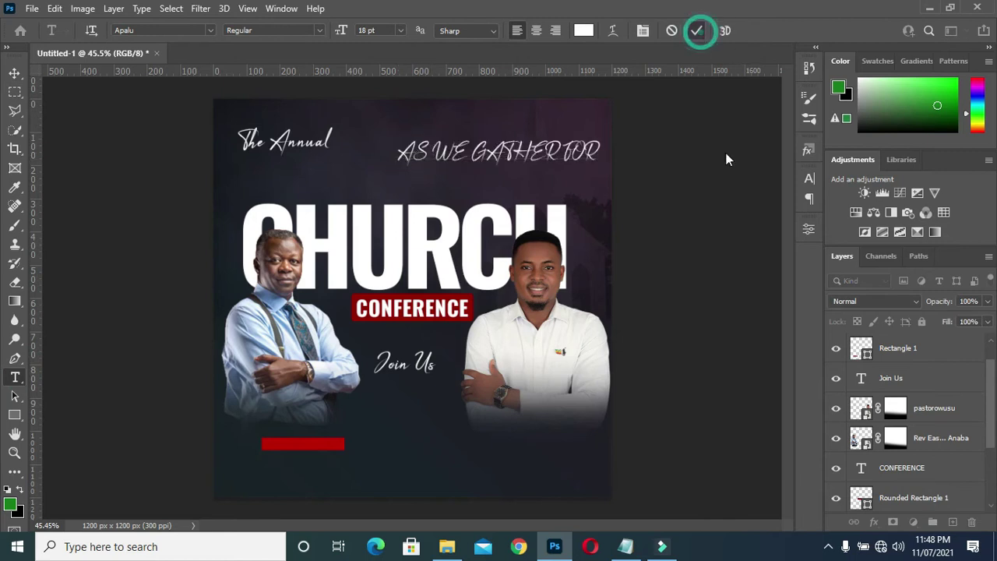
left_click(809, 180)
left_click(722, 199)
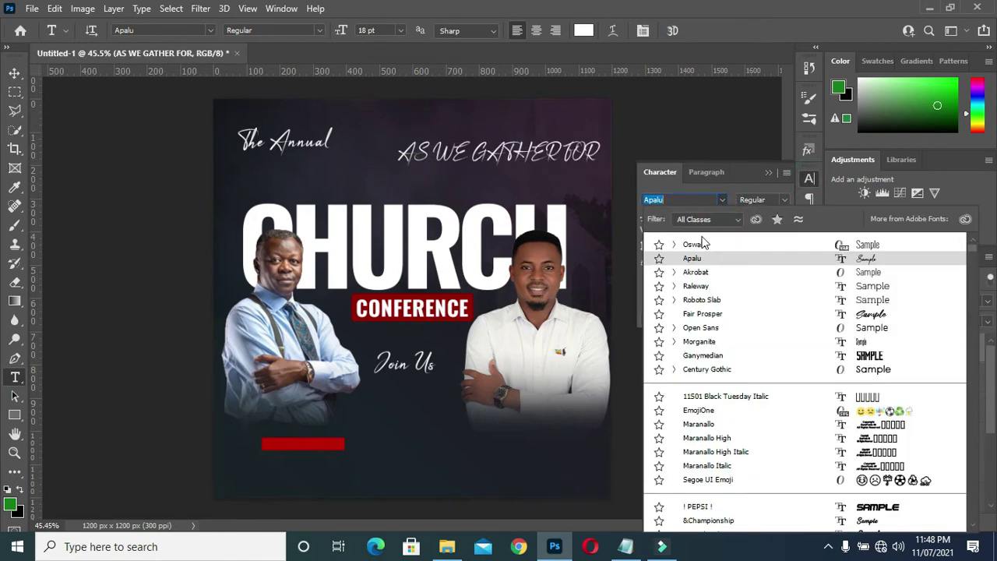
left_click(674, 273)
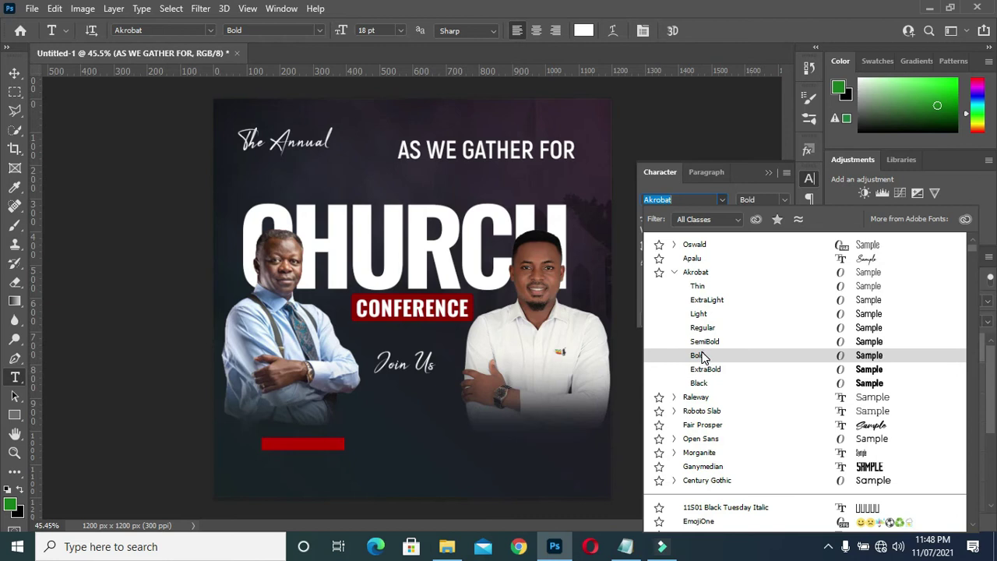
left_click(701, 356)
- Scale the tagline to about 53% and centre it just below Join Us
left_click(15, 72)
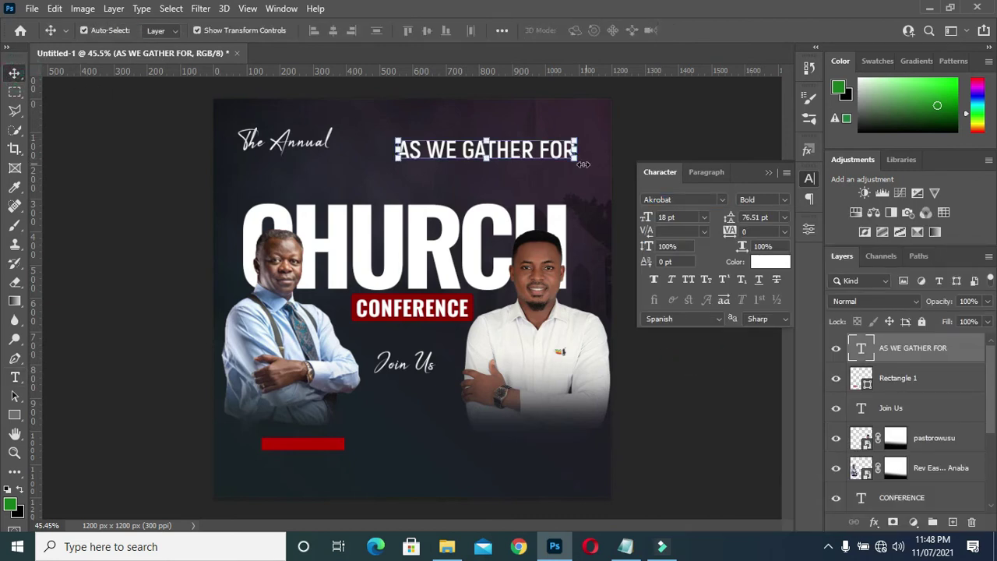
left_click(576, 160)
mouse_move(572, 162)
left_mouse_down()
mouse_move(490, 151)
mouse_move(426, 393)
left_mouse_up()
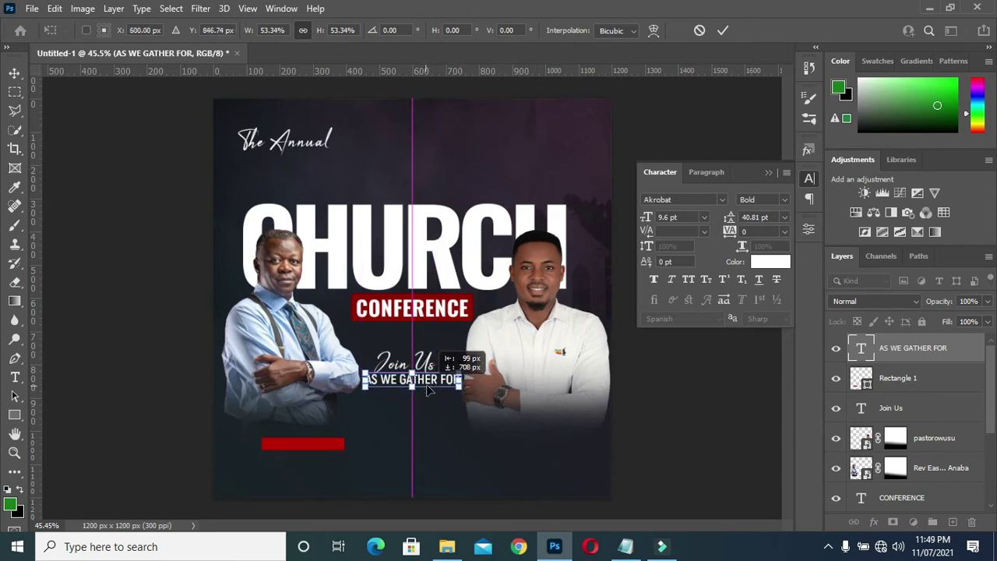
left_click_drag(426, 393, 431, 384)
key("Return")
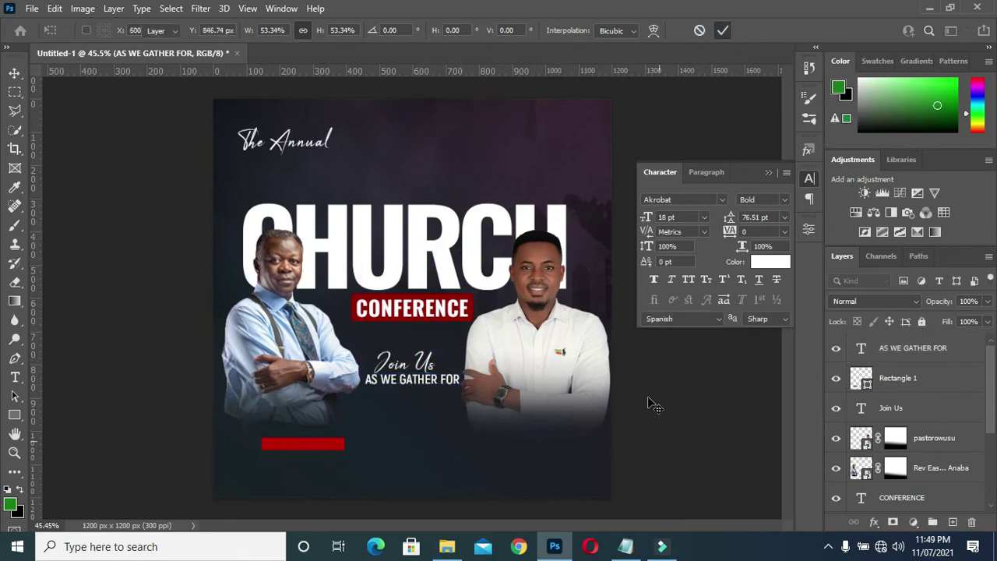
left_click(429, 389)
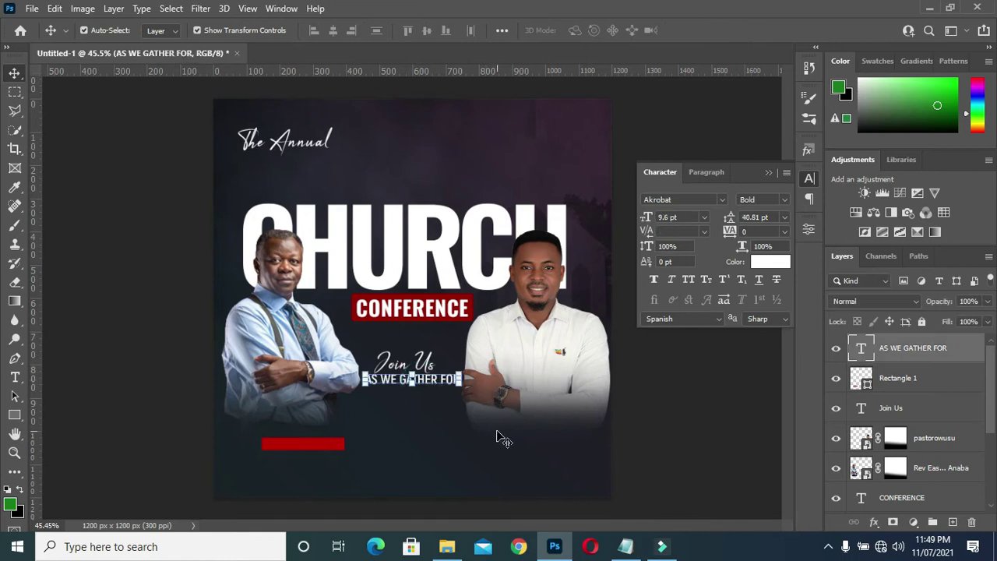
left_click(692, 398)
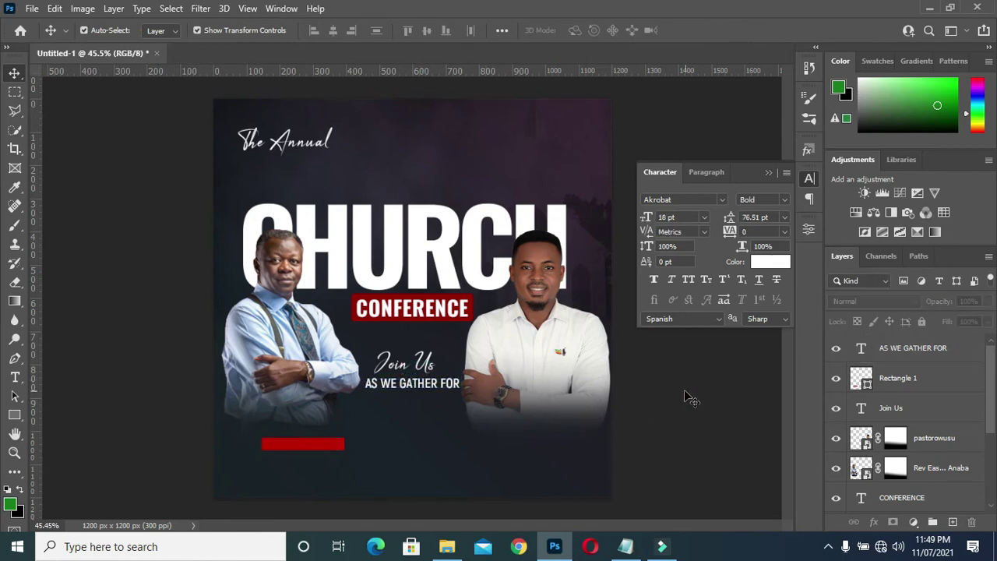
left_click(397, 389)
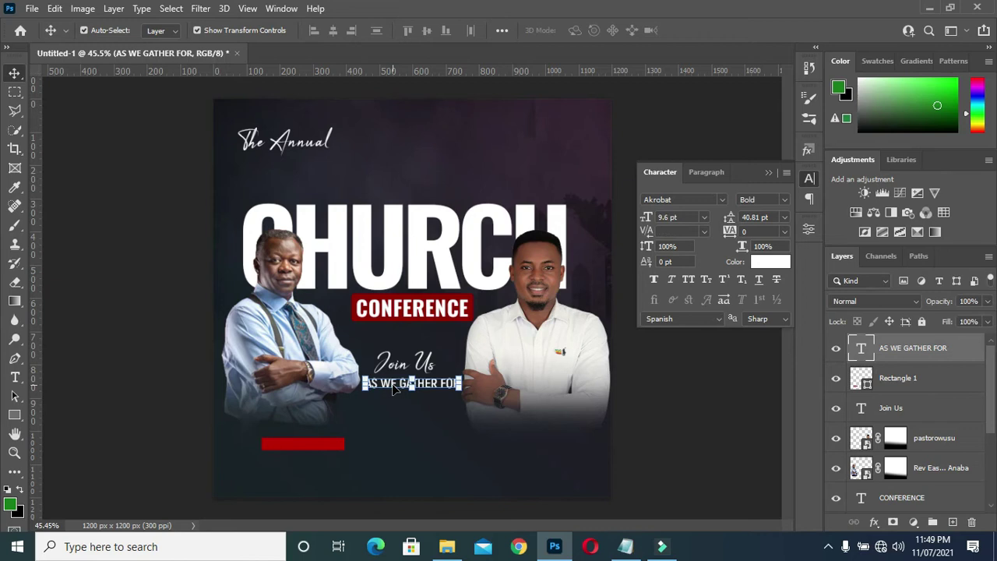
- Duplicate the AS WE GATHER FOR line and nudge the copy down beneath it
key("ctrl+j")
left_click_drag(398, 394, 397, 390)
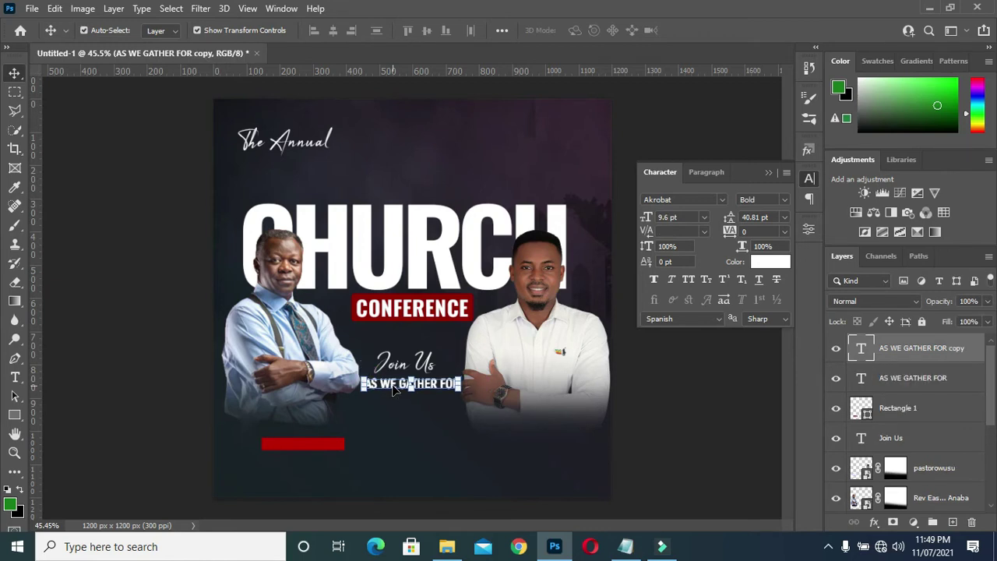
key("shift+Down")
key("shift+Down")
key("Down")
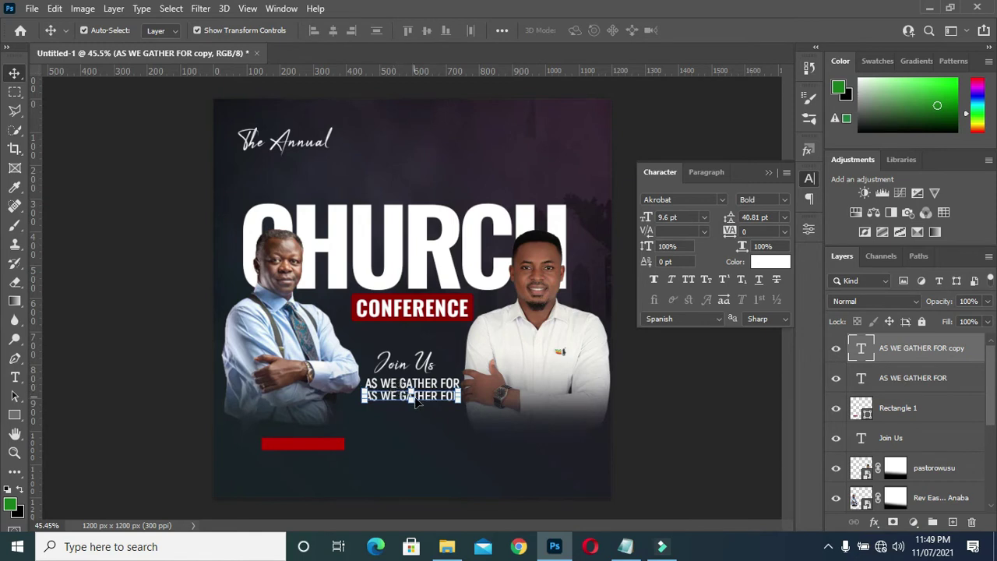
- Change the copy's text to 'THIS MEANINGFUL OCCASION' from Notepad and zoom in
double_click(416, 399)
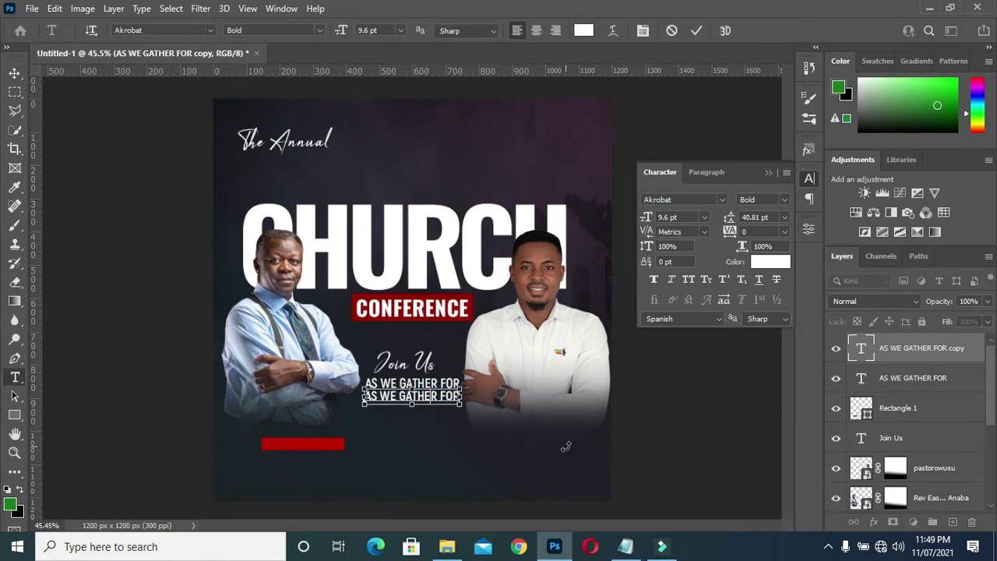
left_click(626, 545)
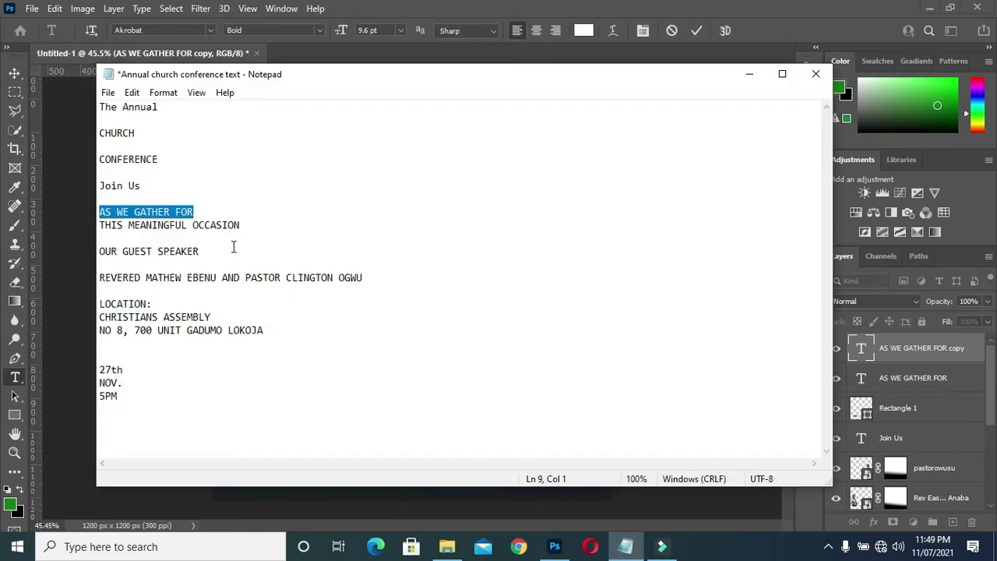
left_click_drag(243, 225, 100, 224)
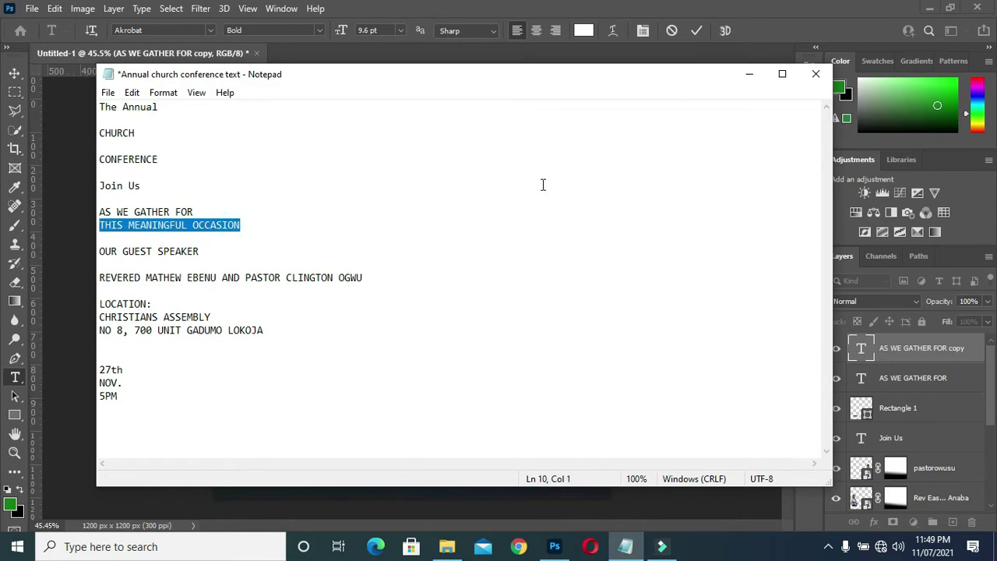
left_click(751, 75)
key("ctrl+plus")
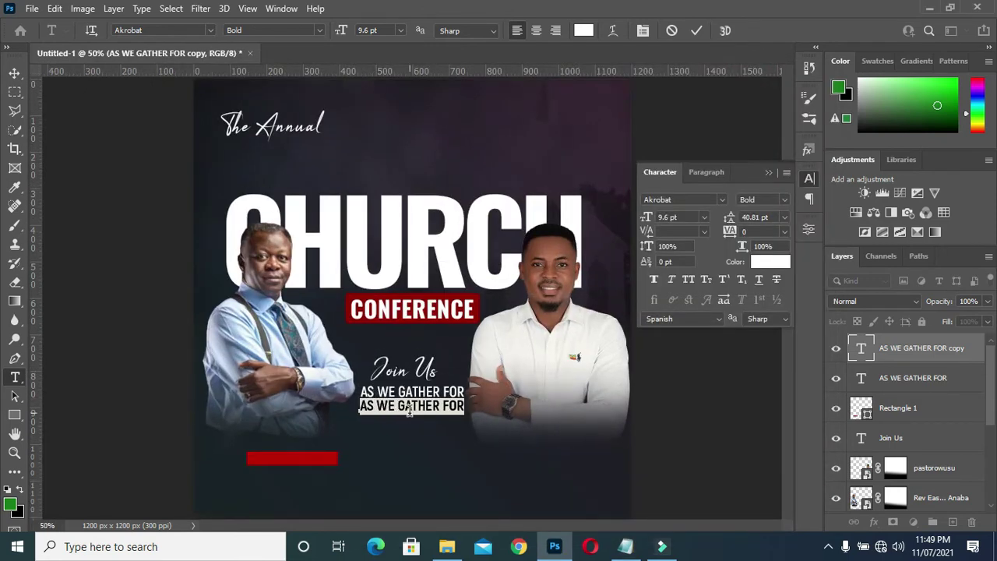
type("THIS MEANINGFUL OCCASION")
left_click(696, 30)
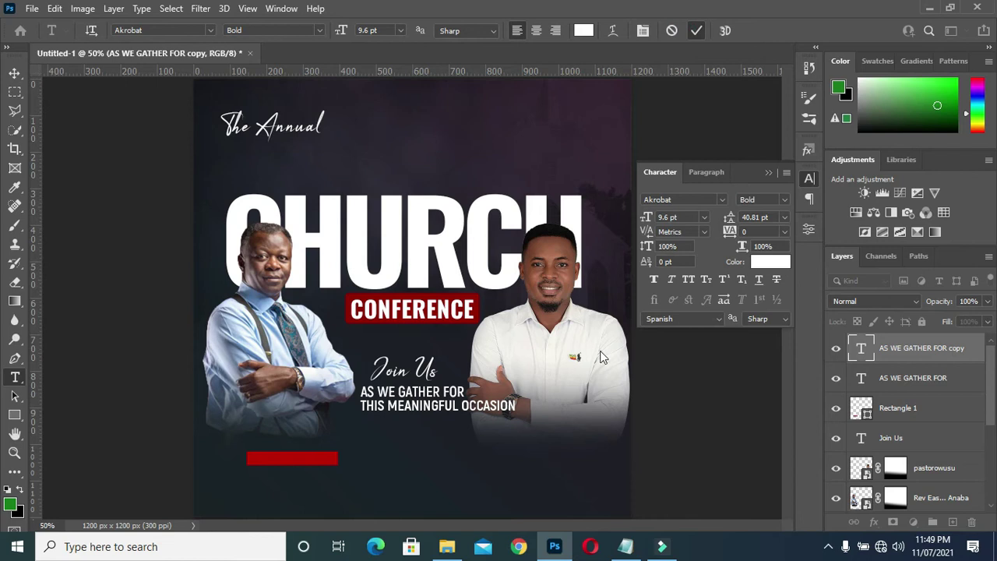
key("ctrl+Return")
key("v")
key("ctrl+plus")
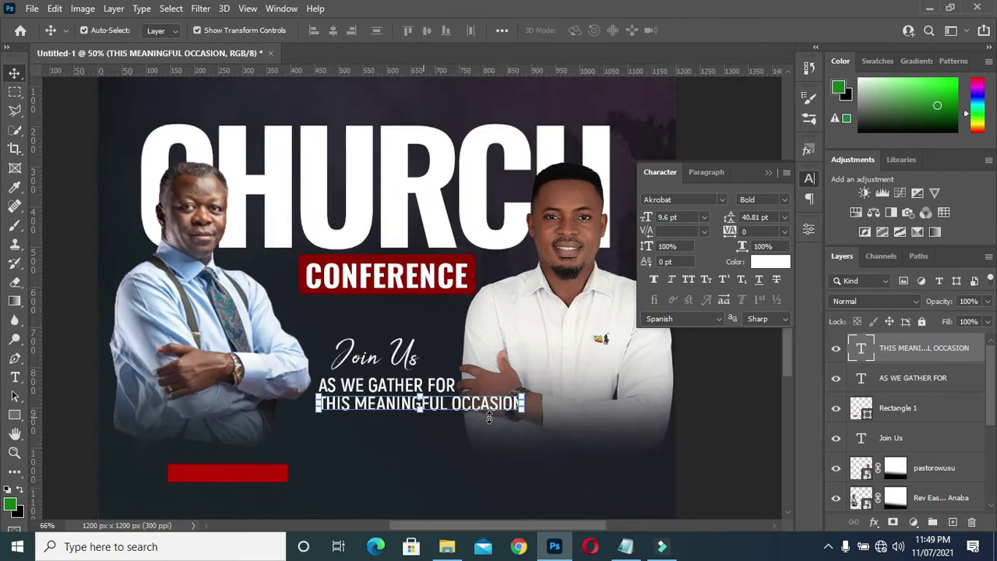
- Scale THIS MEANINGFUL OCCASION down to 67.48% and resize AS WE GATHER FOR to match
scroll(489, 416, "up", 1)
left_click_drag(527, 413, 455, 404)
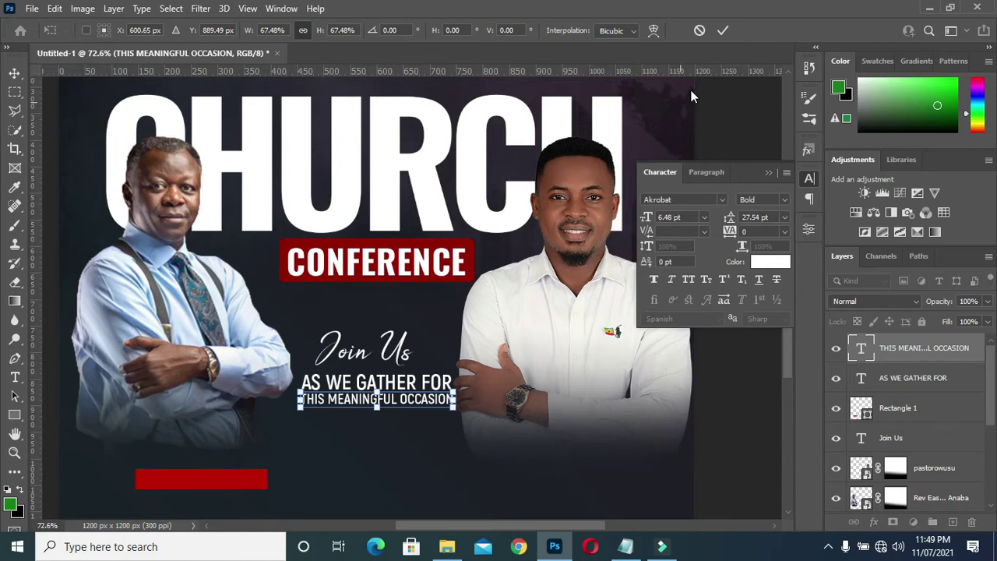
left_click(720, 32)
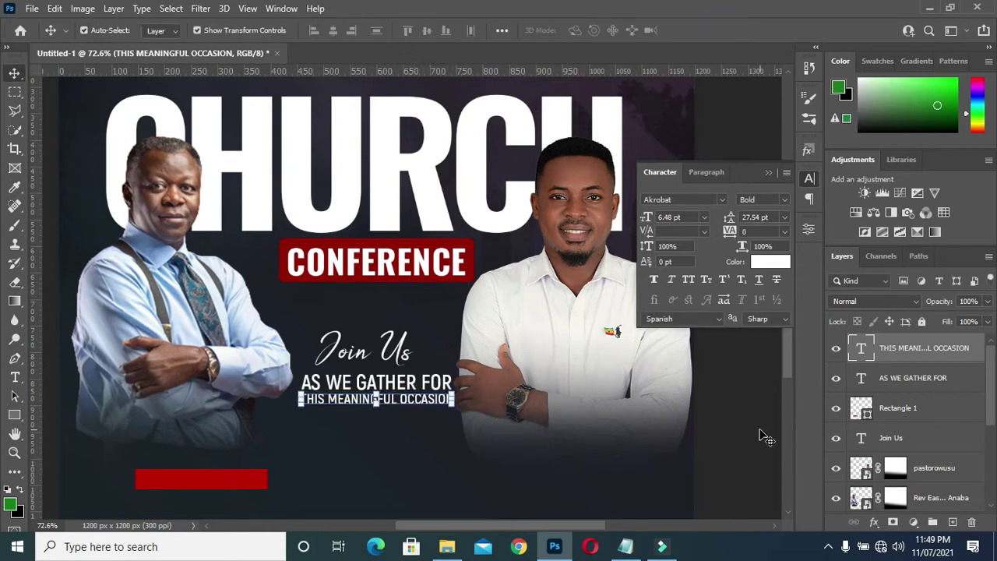
left_click(408, 383)
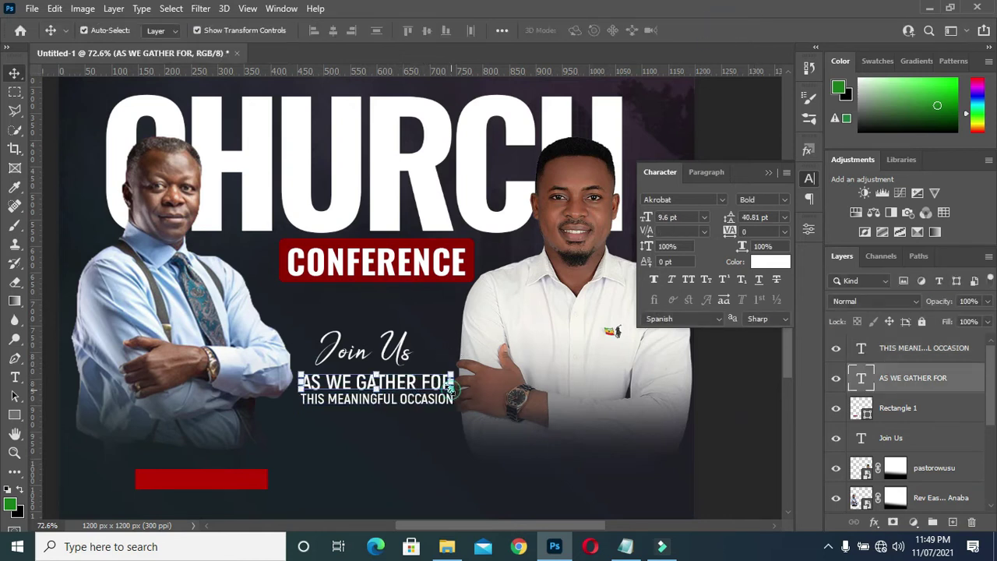
left_click_drag(453, 376, 444, 374)
left_click(721, 30)
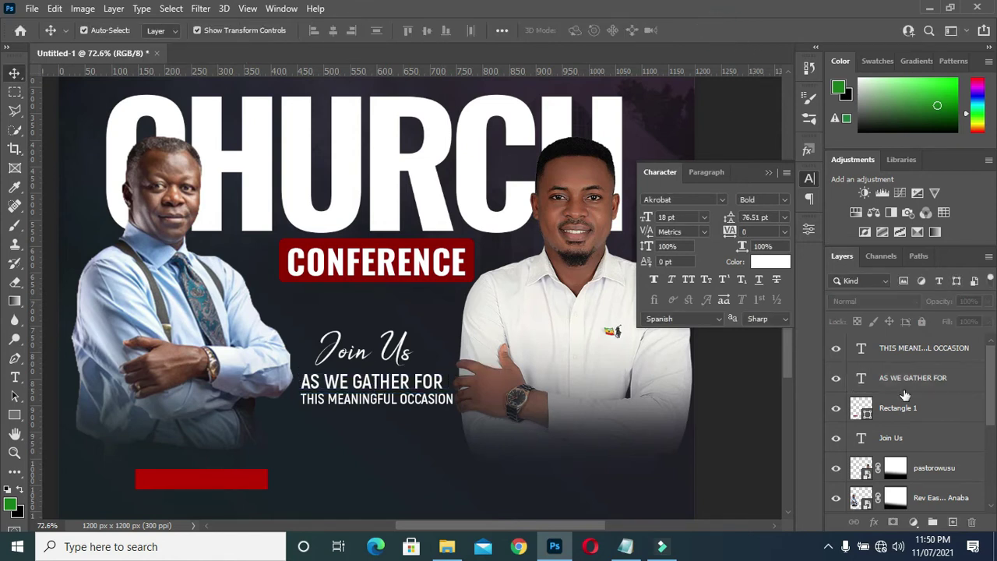
- Align both tagline lines on their horizontal centres and shift them into place beneath Join Us
left_click(903, 379)
left_click(904, 349, "shift")
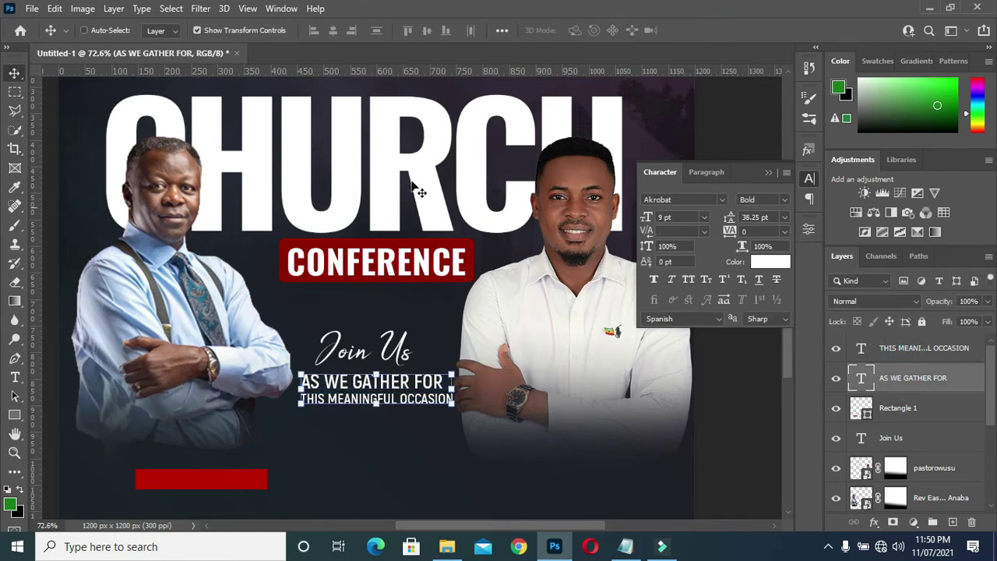
left_click(331, 33)
left_click_drag(381, 387, 385, 384)
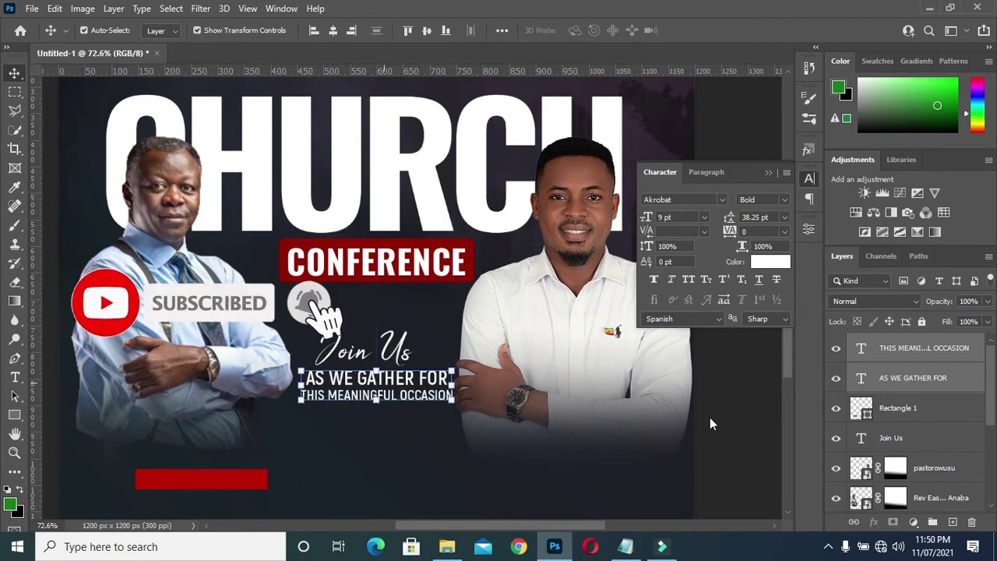
- Centre Join Us horizontally on the whole flyer canvas
left_click(399, 356)
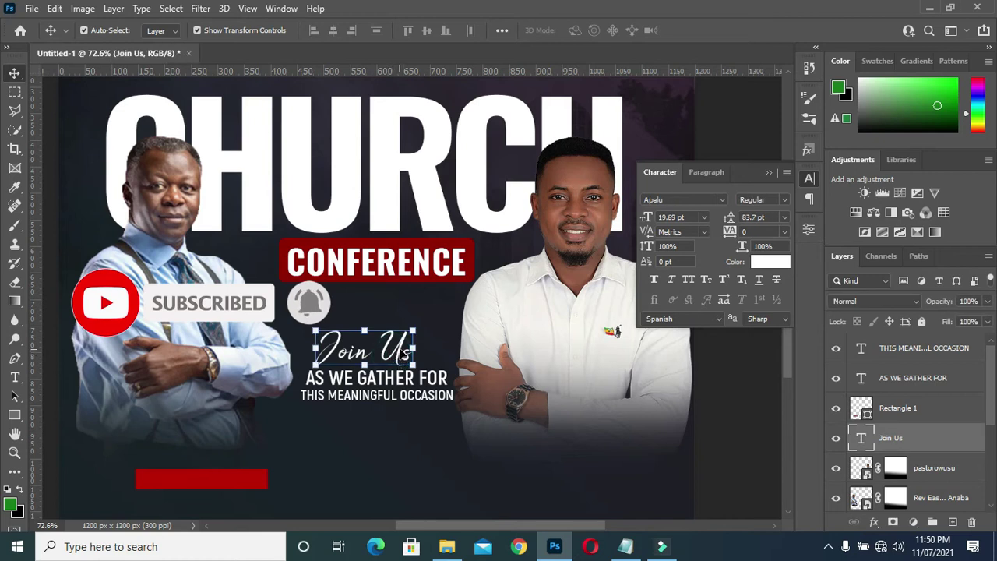
key("ctrl+a")
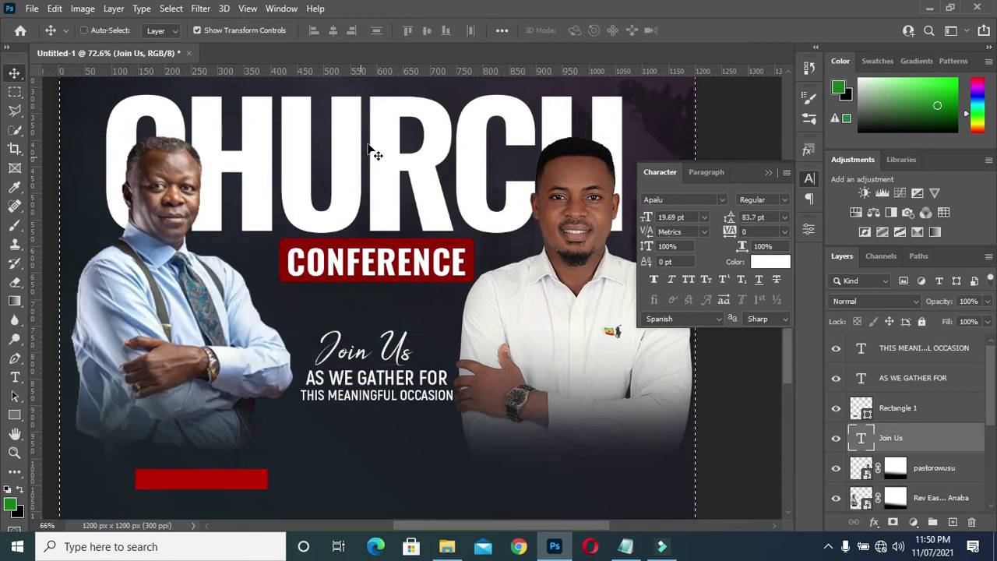
key("ctrl+0")
left_click(332, 31)
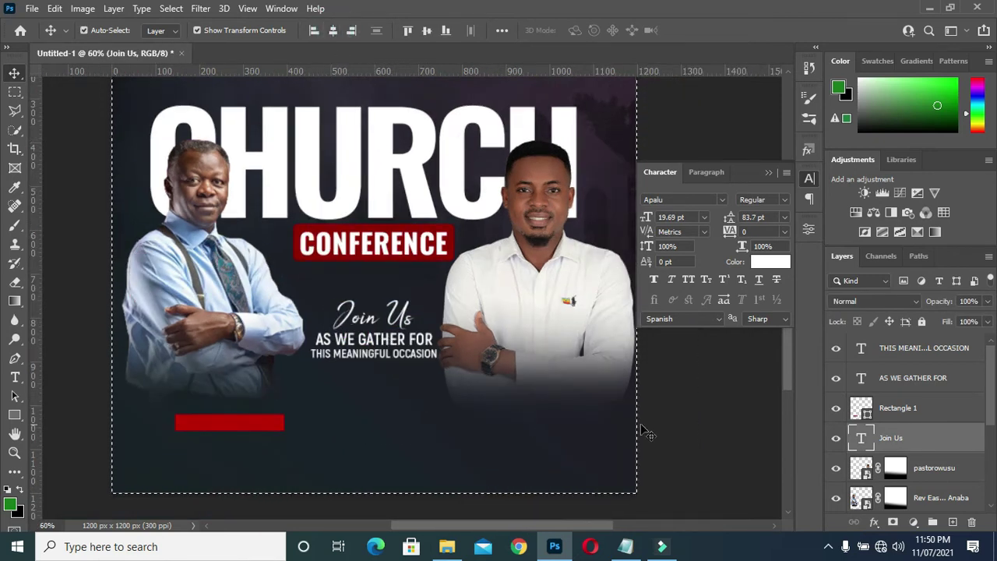
left_click(710, 414)
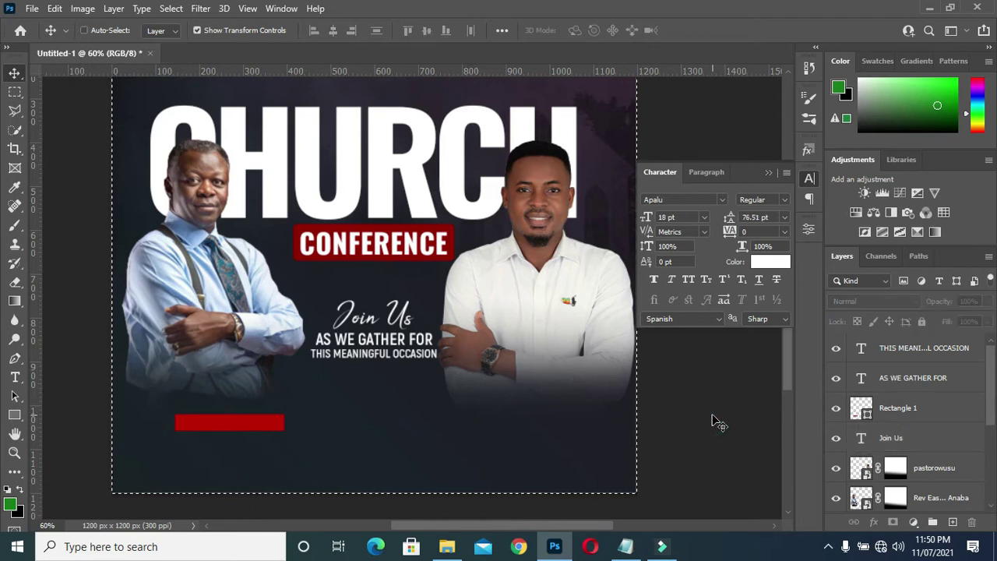
- Nudge the two tagline lines down slightly together
left_click(911, 384)
left_click(898, 350, "shift")
key("Down")
key("Down")
key("Down")
key("Down")
key("Down")
key("Down")
left_click(699, 398)
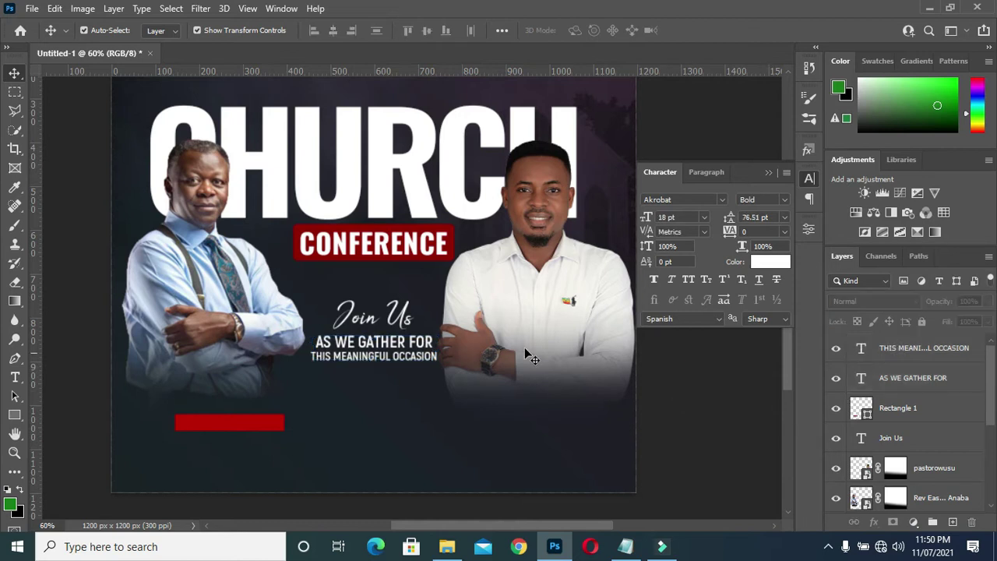
- Shrink the Join Us script to 72.10%
left_click(402, 331)
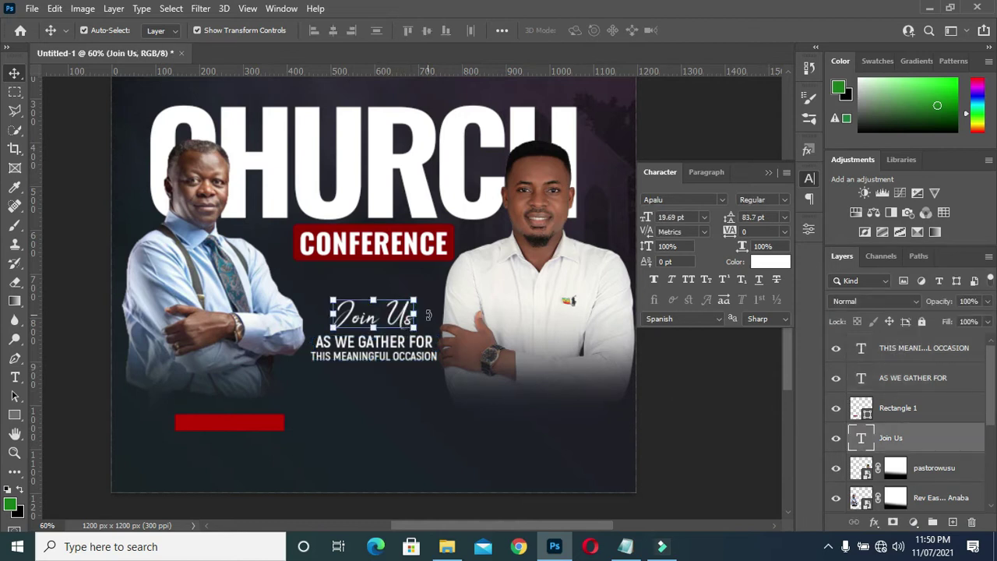
mouse_move(415, 326)
left_mouse_down()
mouse_move(416, 340)
mouse_move(404, 336)
left_mouse_up()
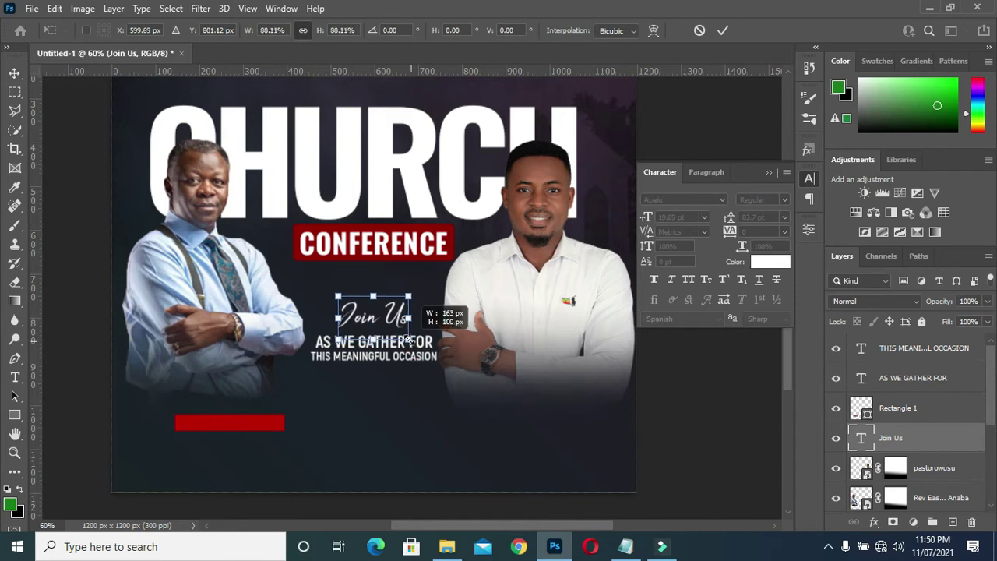
left_click(723, 30)
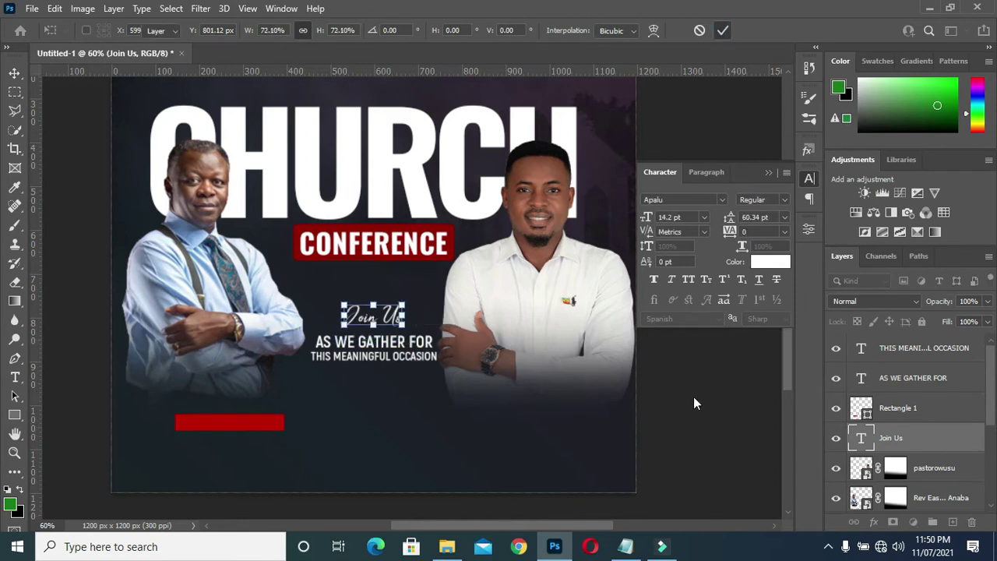
- Bring up the Notepad conference text and select the OUR GUEST SPEAKER line
left_click(691, 397)
scroll(488, 386, "down", 1)
scroll(460, 479, "up", 1)
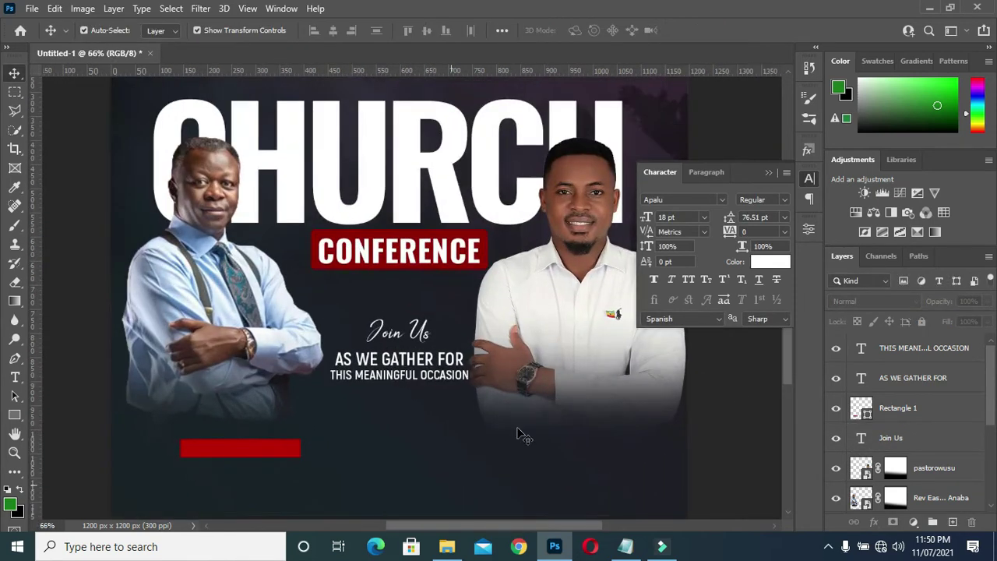
scroll(783, 368, "down", 2)
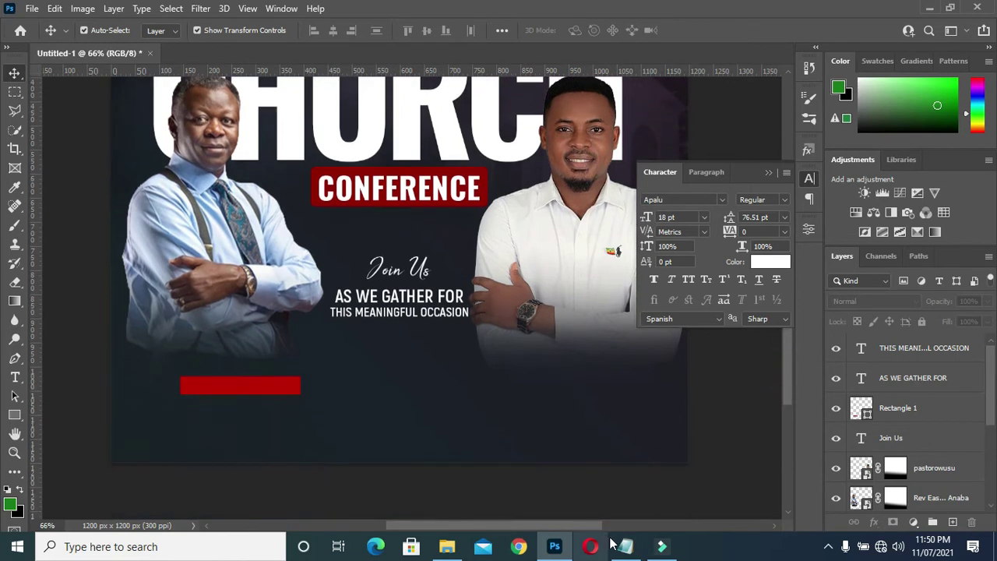
left_click(625, 546)
left_click_drag(202, 251, 103, 251)
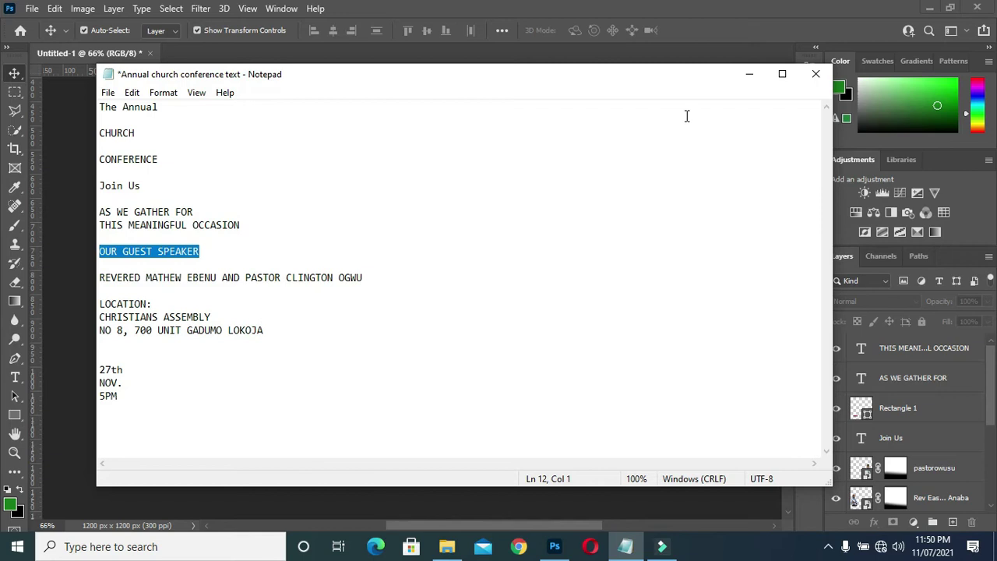
- Back in Photoshop, move the red bar layer to the top of the layer stack
left_click(749, 74)
left_click(906, 408)
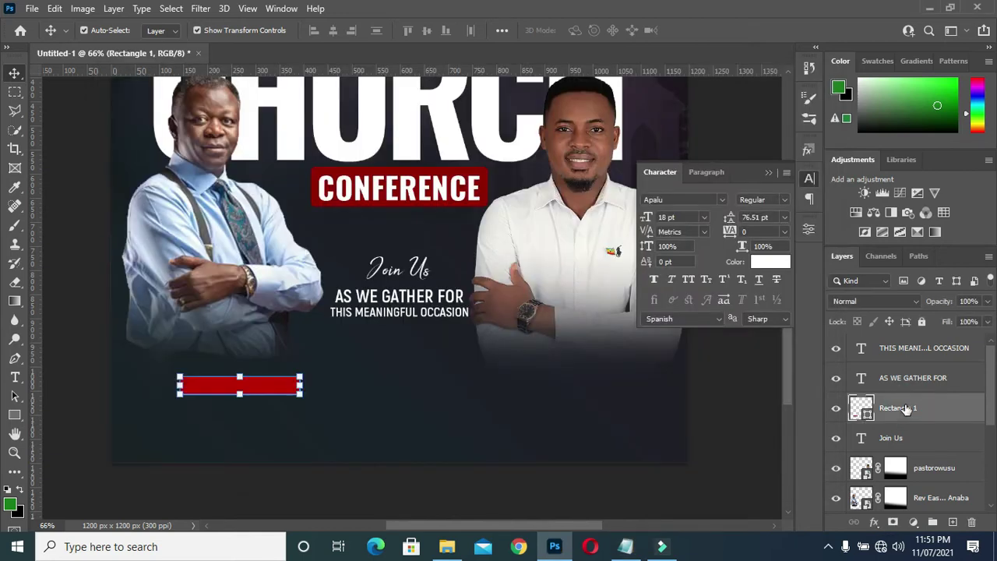
mouse_move(906, 408)
left_mouse_down()
mouse_move(901, 324)
mouse_move(902, 340)
left_mouse_up()
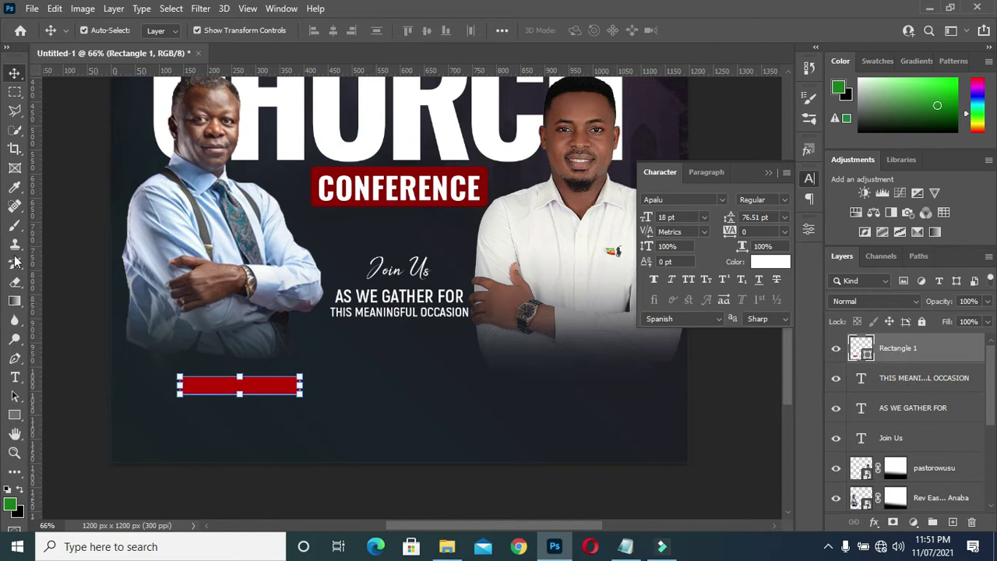
- Paste OUR GUEST SPEAKER as new text beside the red bar, set in Akrobat Bold
left_click(15, 377)
left_click(317, 383)
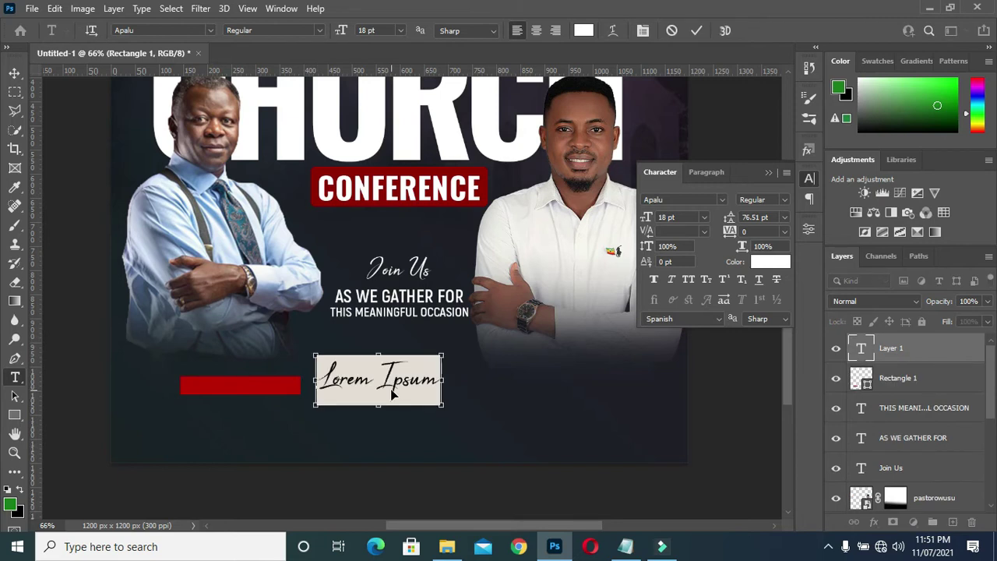
key("ctrl+v")
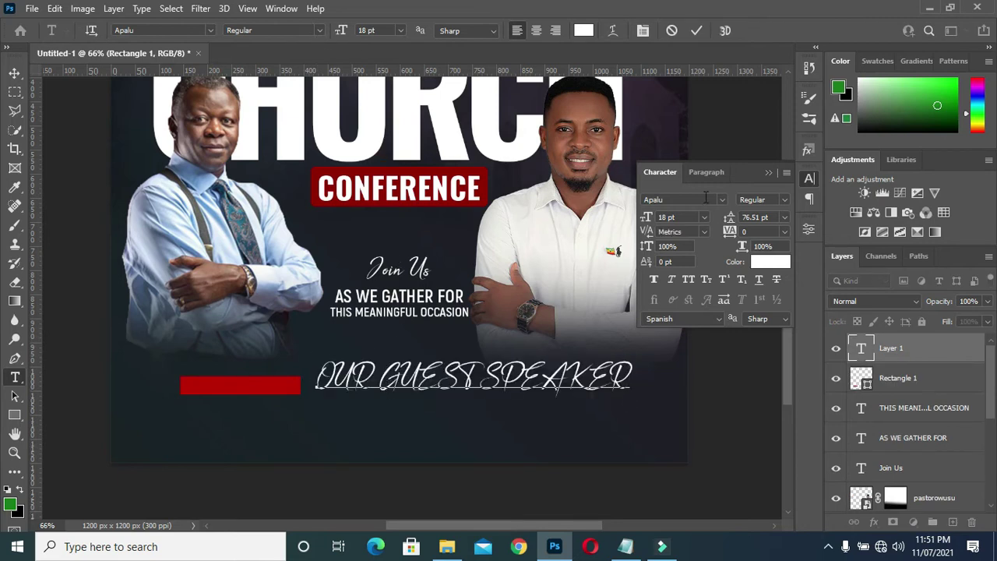
left_click(721, 200)
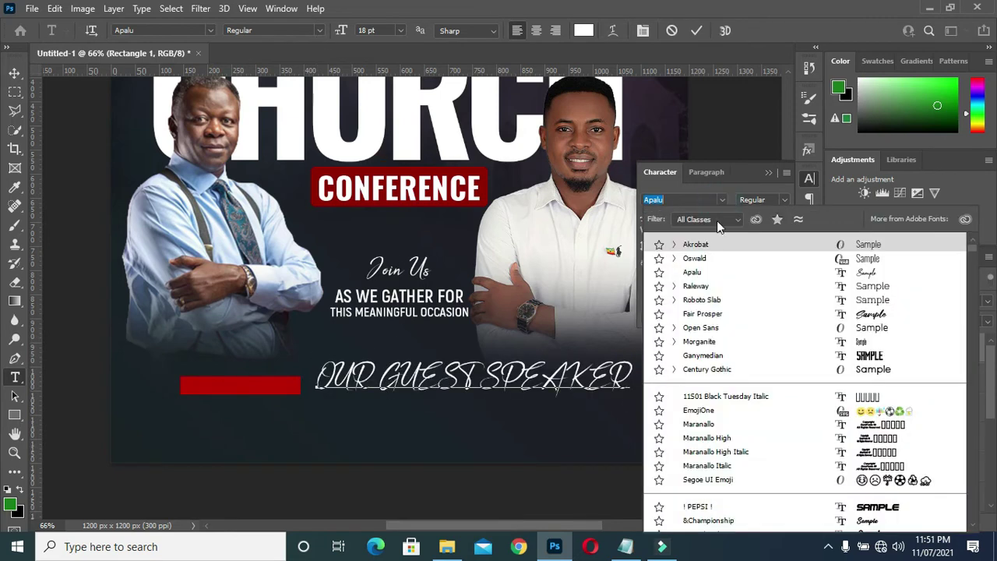
left_click(675, 244)
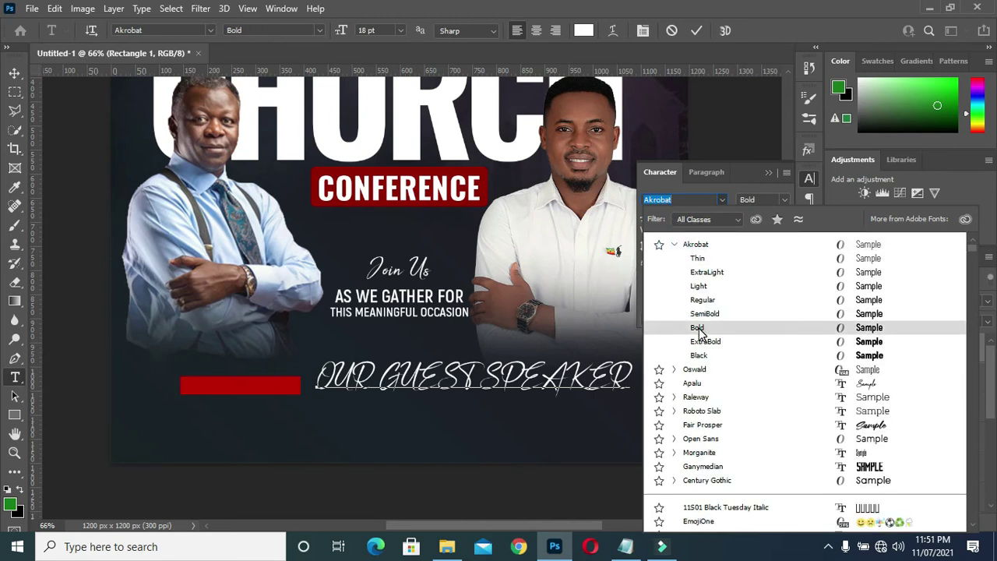
left_click(698, 330)
left_click(696, 30)
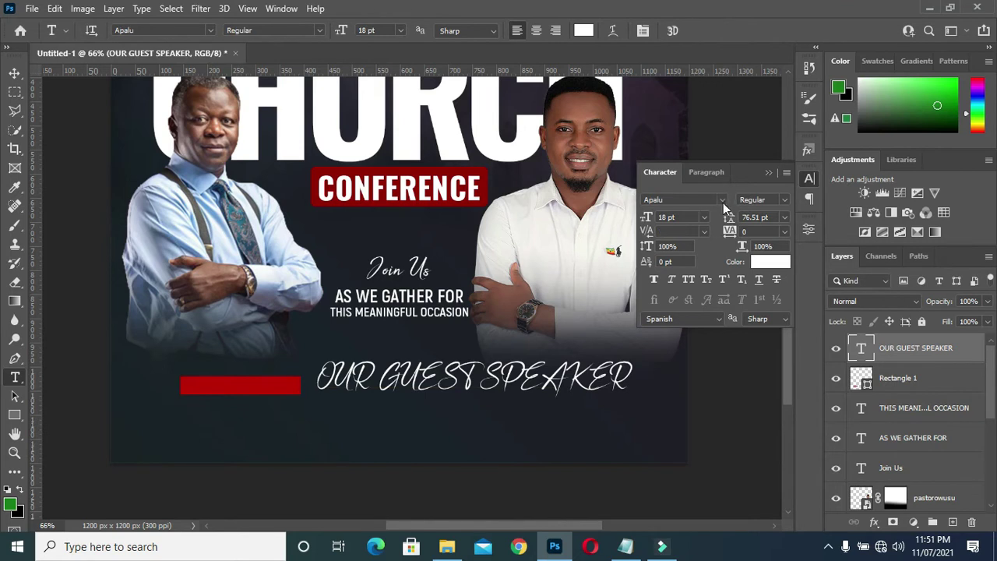
left_click(722, 202)
left_click(685, 243)
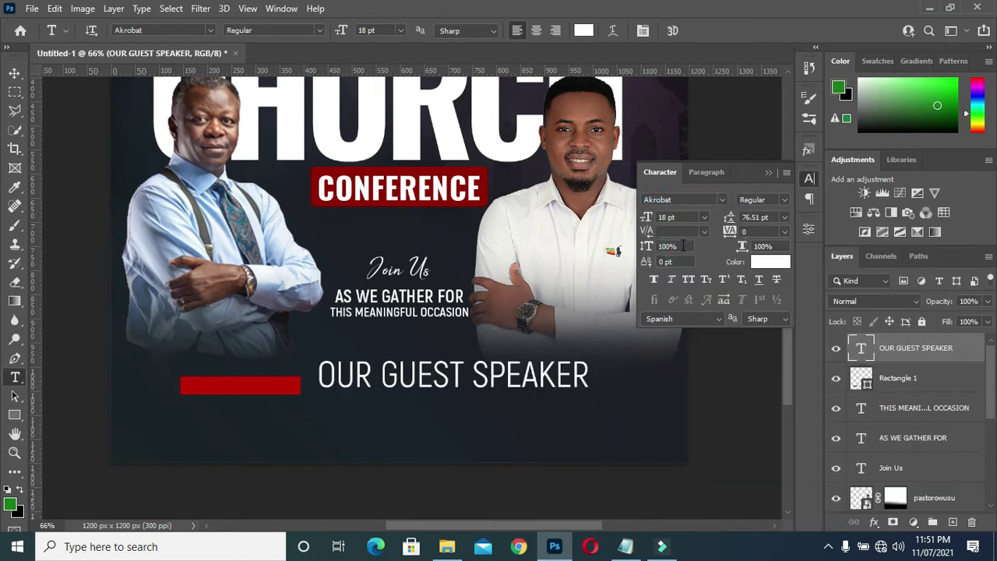
left_click(784, 201)
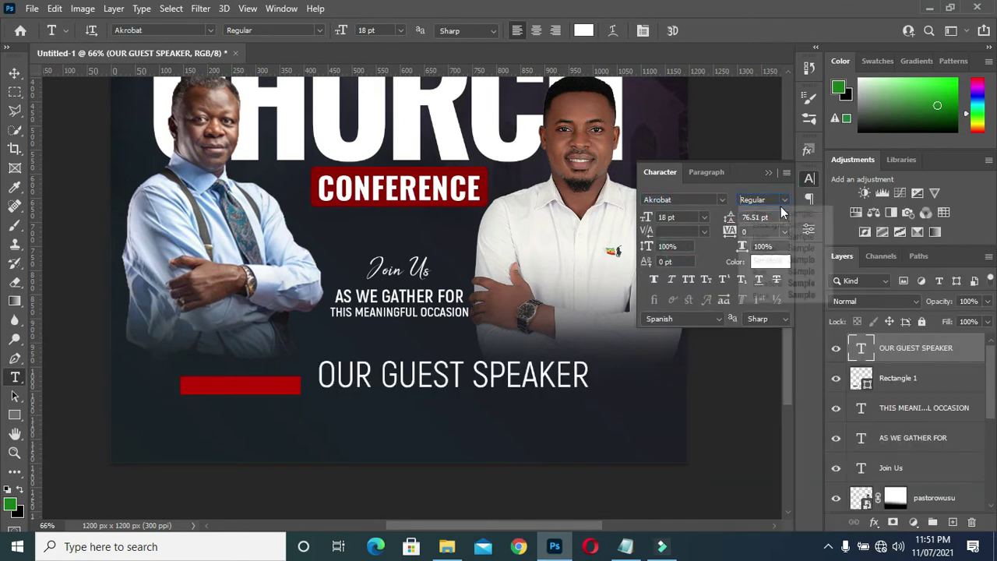
left_click(769, 272)
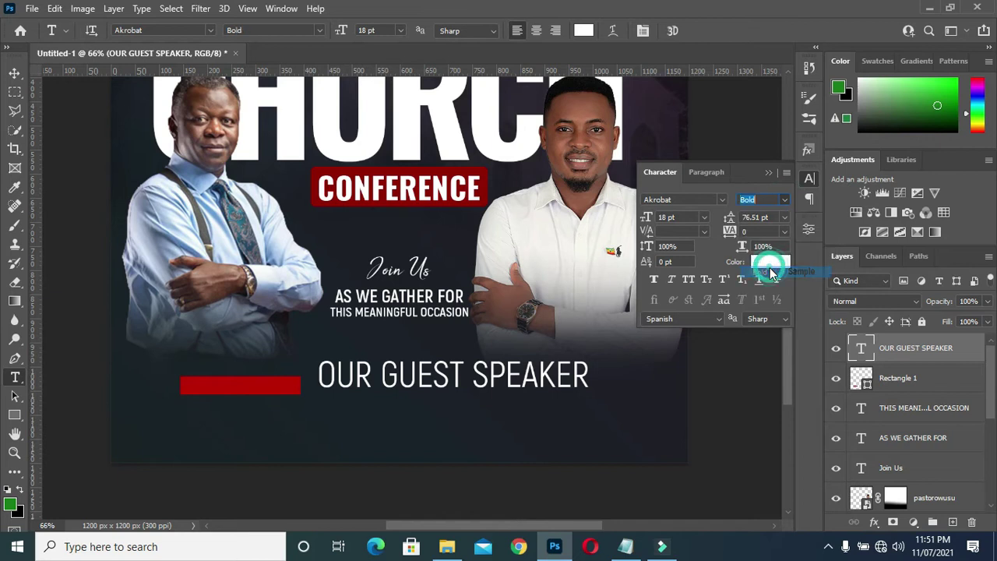
- Shrink the heading to about 54% and centre it horizontally on the canvas
left_click(13, 73)
mouse_move(595, 359)
left_mouse_down()
mouse_move(475, 387)
mouse_move(418, 387)
mouse_move(428, 387)
left_mouse_up()
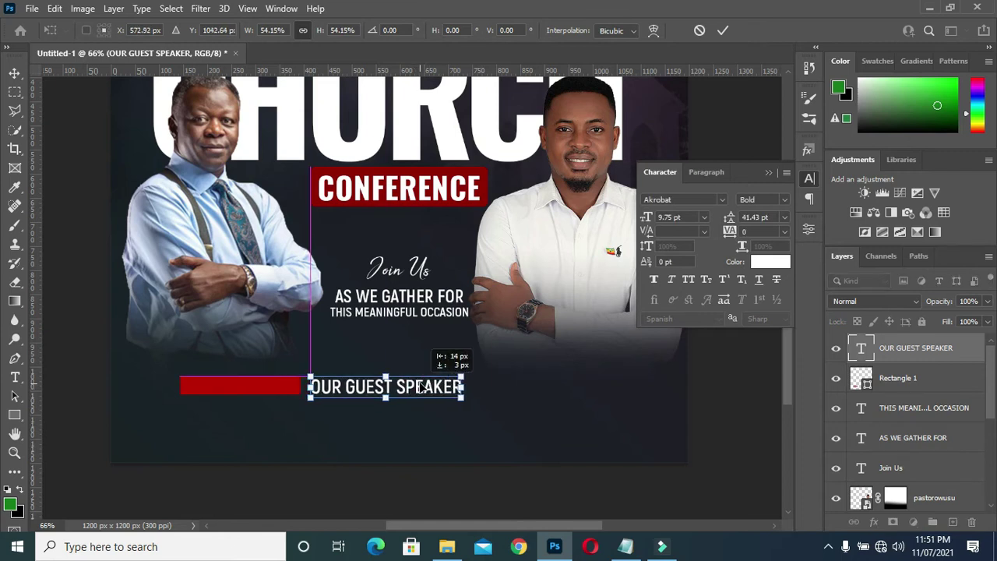
left_click(698, 407)
key("ctrl+a")
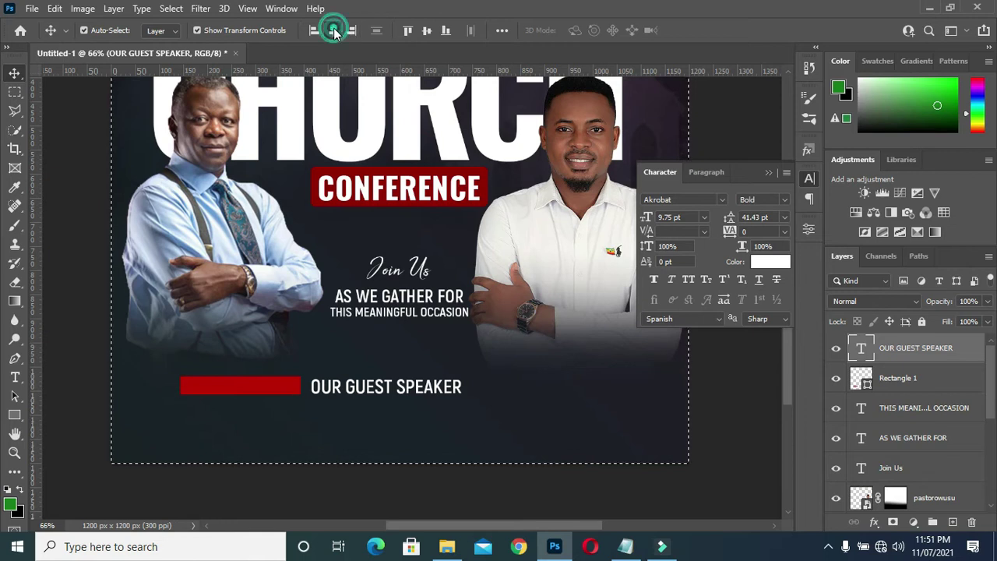
left_click(333, 30)
key("ctrl+d")
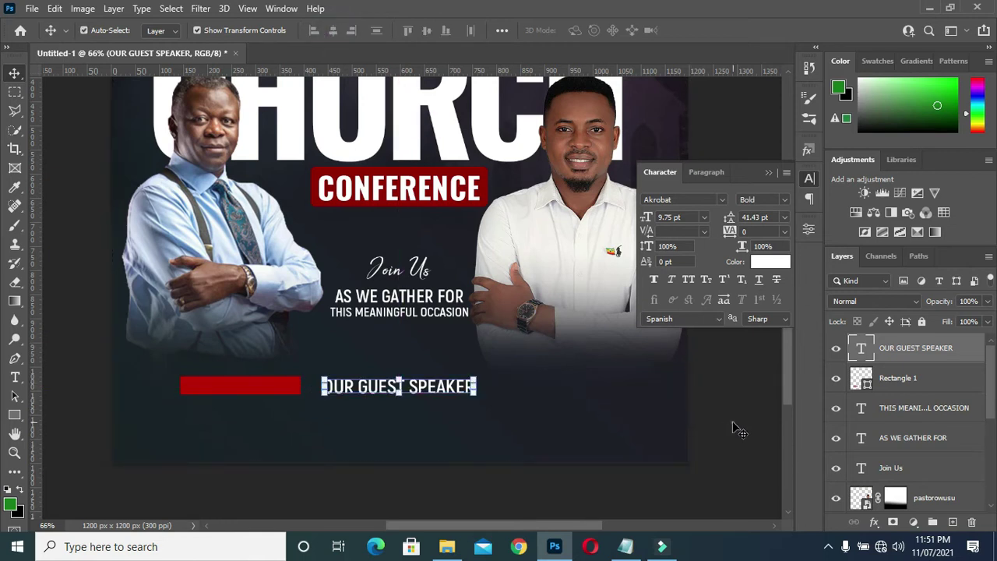
- Stretch the left red bar so it reaches the OUR GUEST SPEAKER heading
left_click(724, 424, "ctrl")
left_click(285, 381)
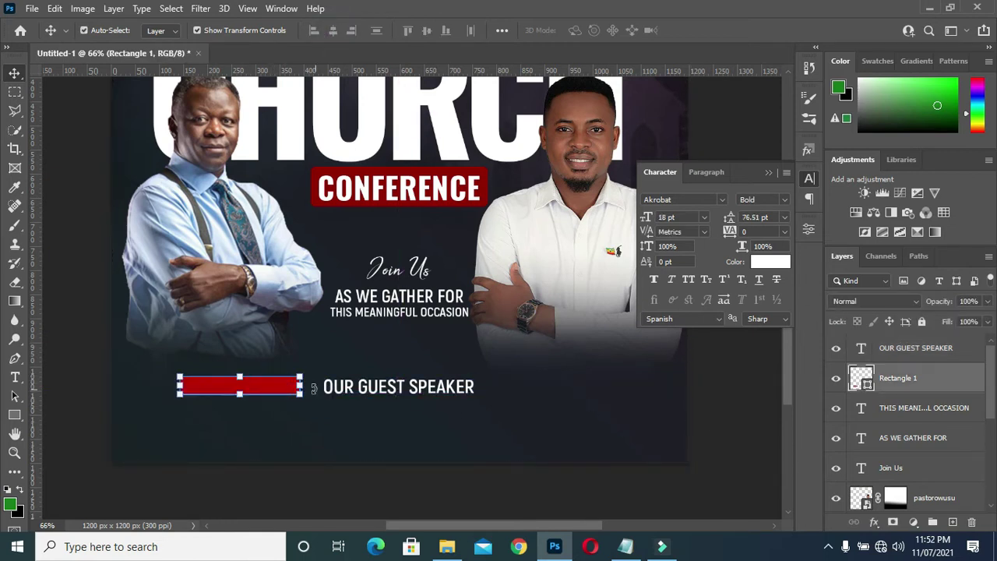
scroll(298, 384, "up", 1)
scroll(298, 383, "up", 1)
left_click_drag(300, 386, 324, 385)
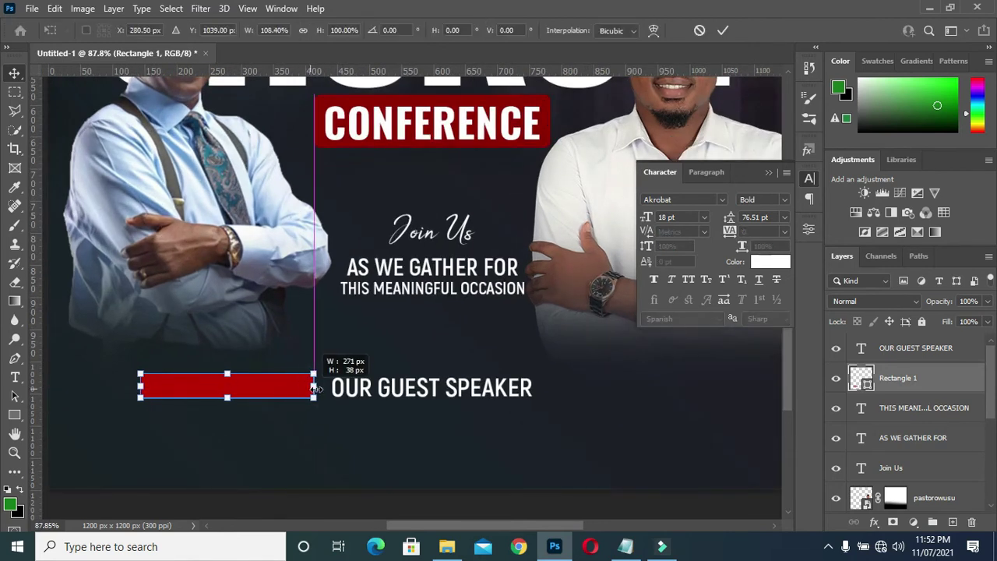
left_click(724, 30)
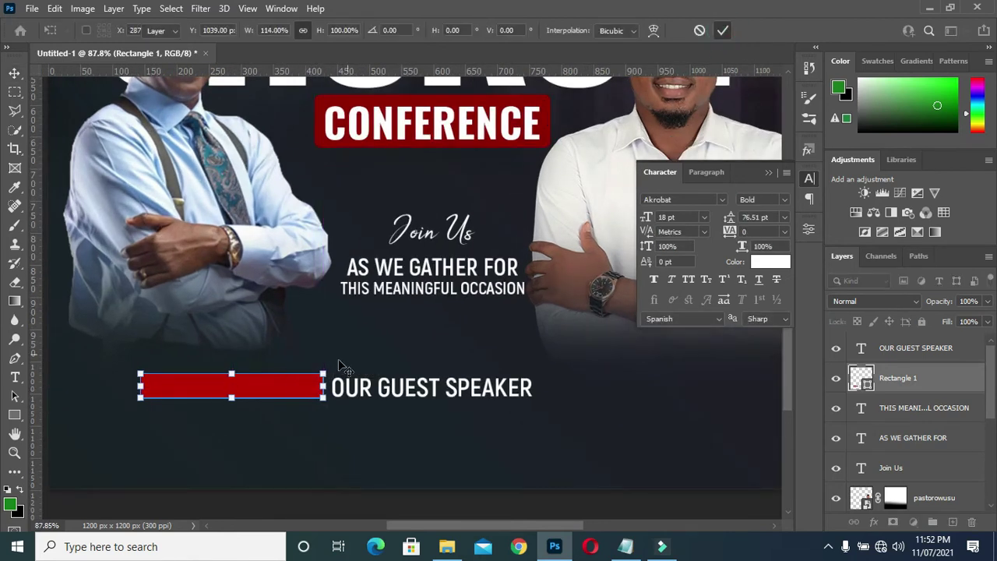
- Duplicate the red bar, place the copy right of the heading, and stack it above
key("ctrl+j")
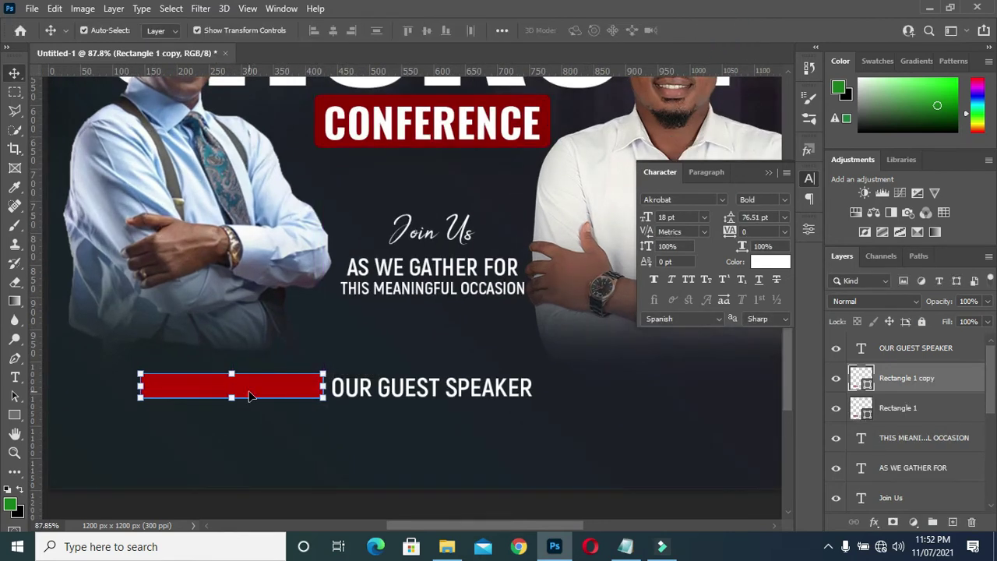
left_click_drag(245, 390, 631, 406)
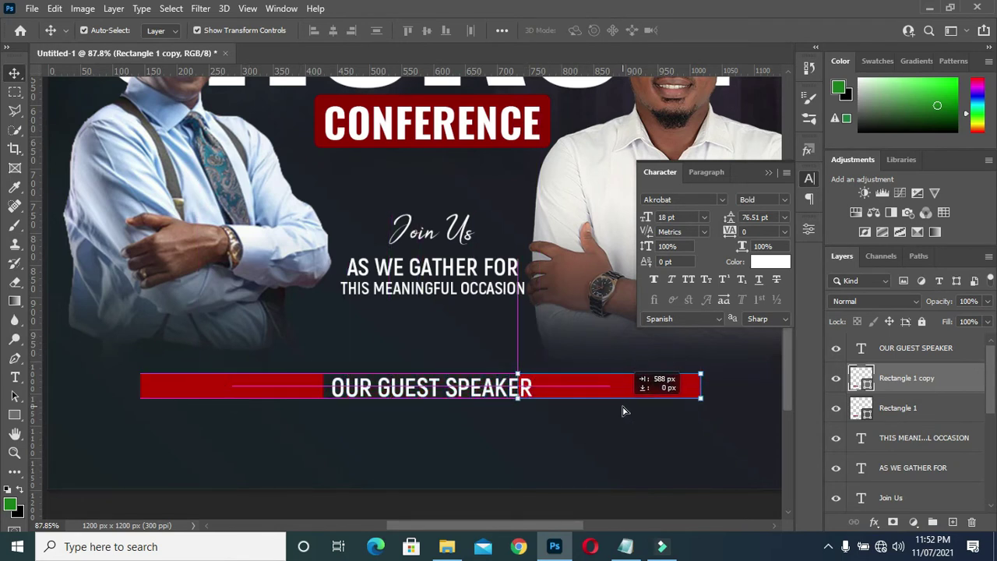
left_click_drag(632, 411, 646, 401)
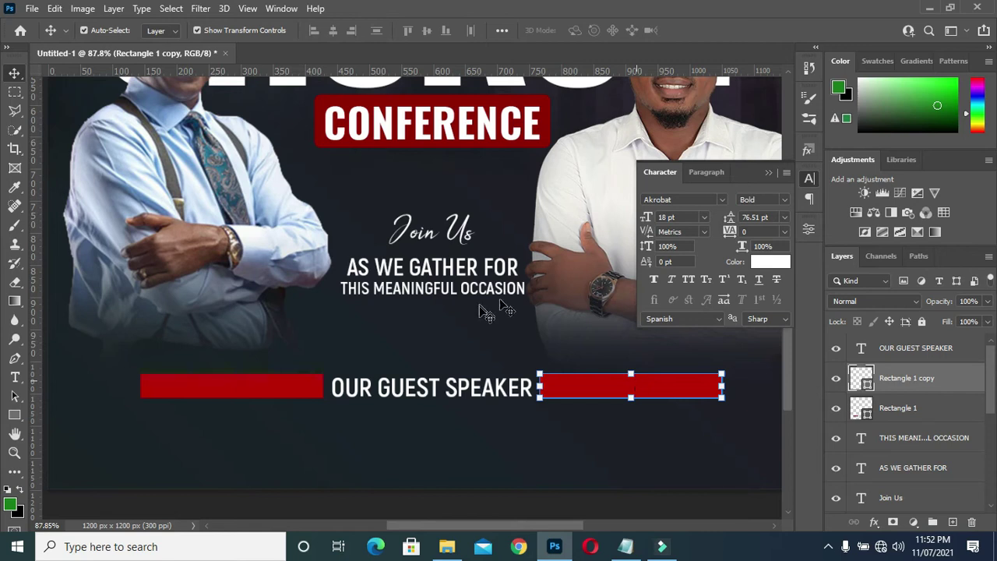
scroll(498, 311, "down", 1)
left_click(513, 503)
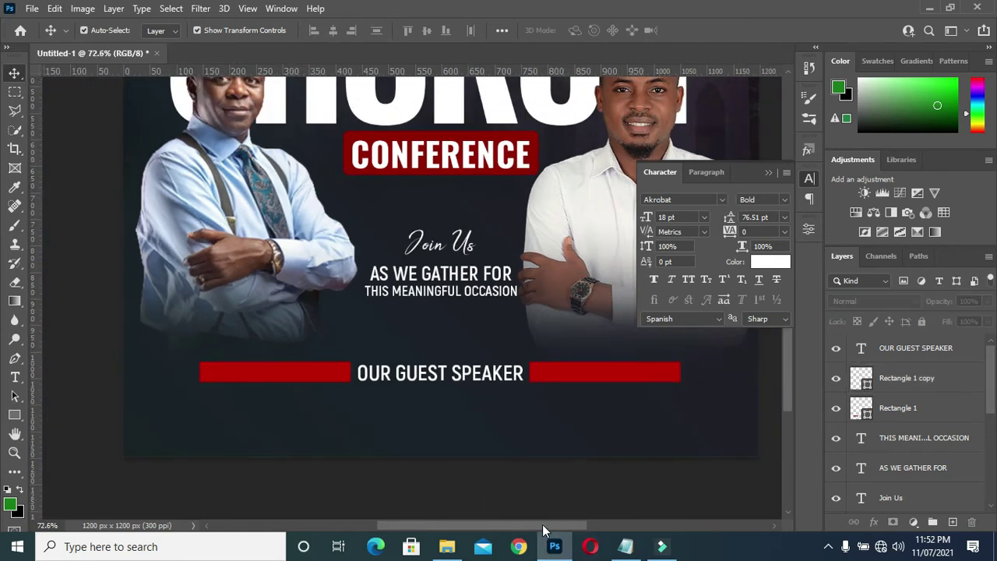
left_click_drag(544, 526, 559, 525)
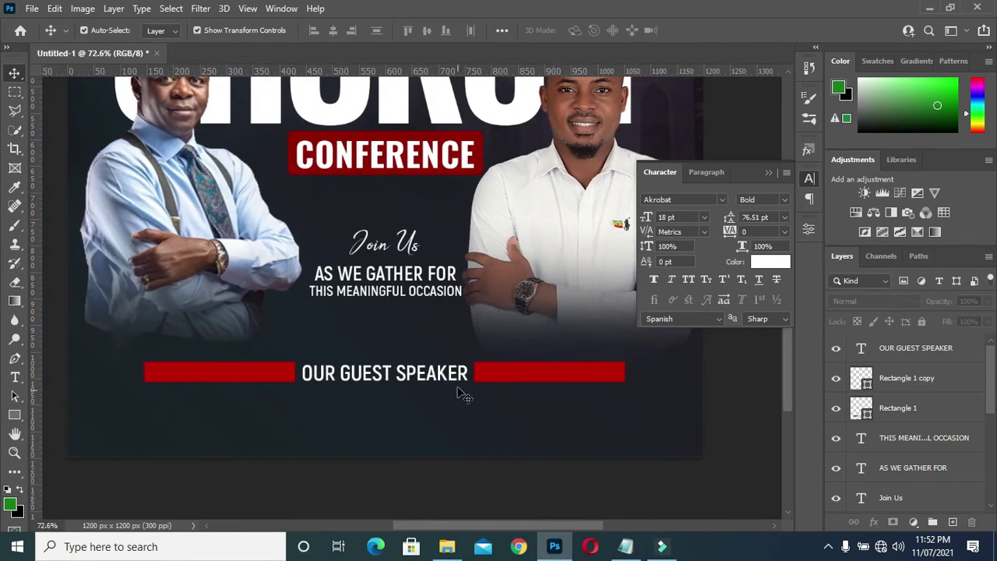
scroll(459, 393, "down", 1)
left_click(905, 379)
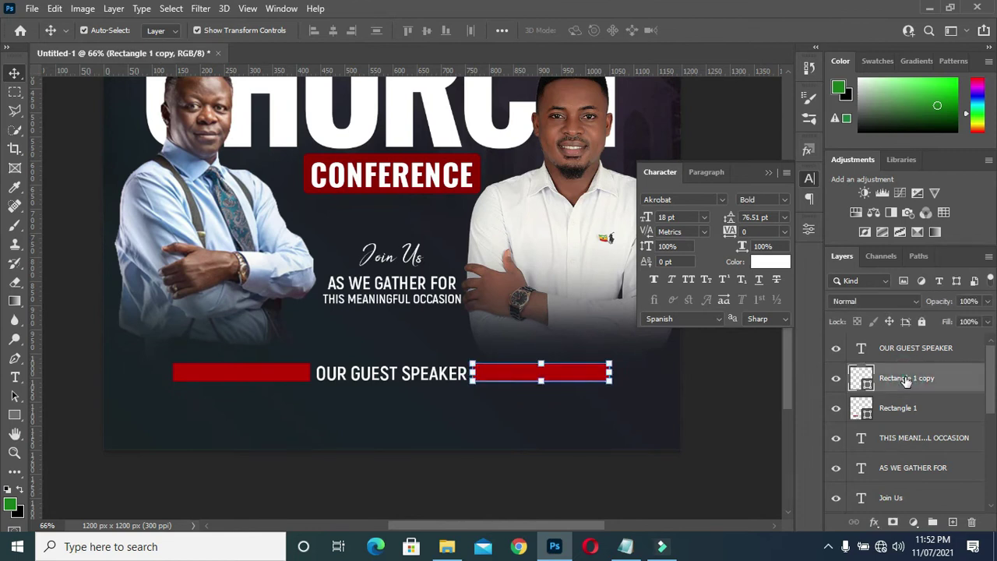
left_click_drag(906, 380, 894, 344)
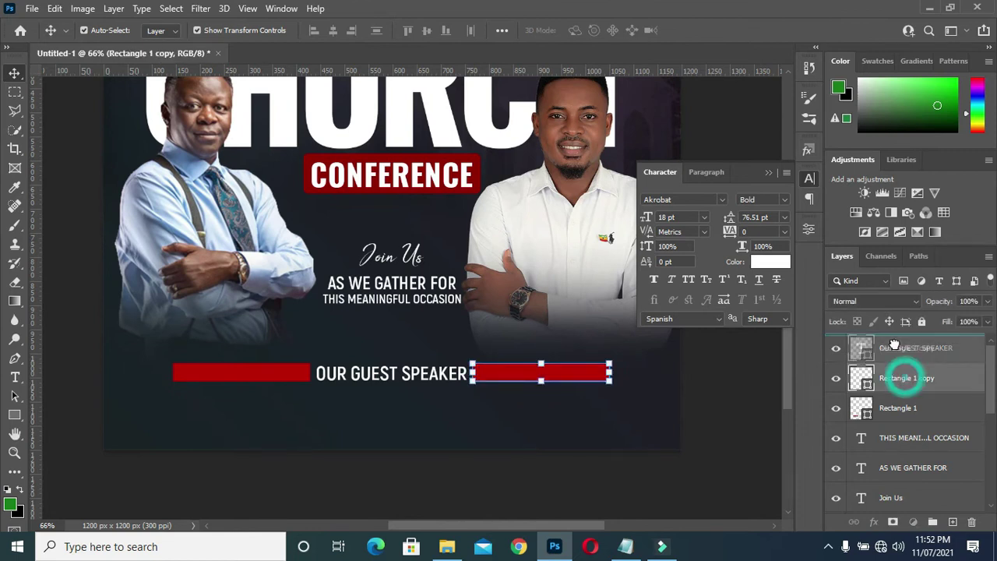
- Free Transform both bars and the heading together, then restore their size and confirm
left_click(897, 411, "shift")
left_click(609, 382)
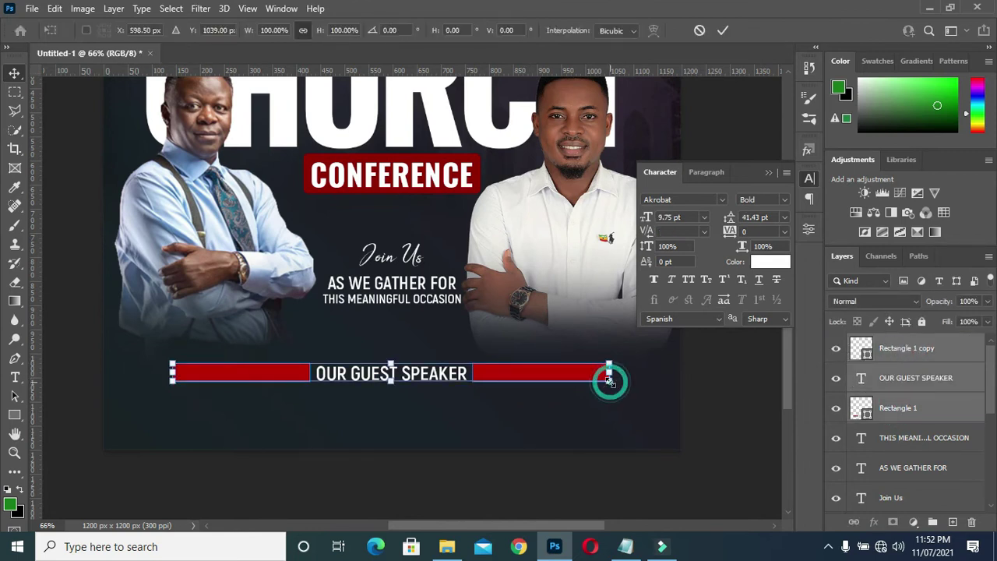
mouse_move(609, 378)
left_mouse_down()
mouse_move(598, 383)
mouse_move(611, 382)
left_mouse_up()
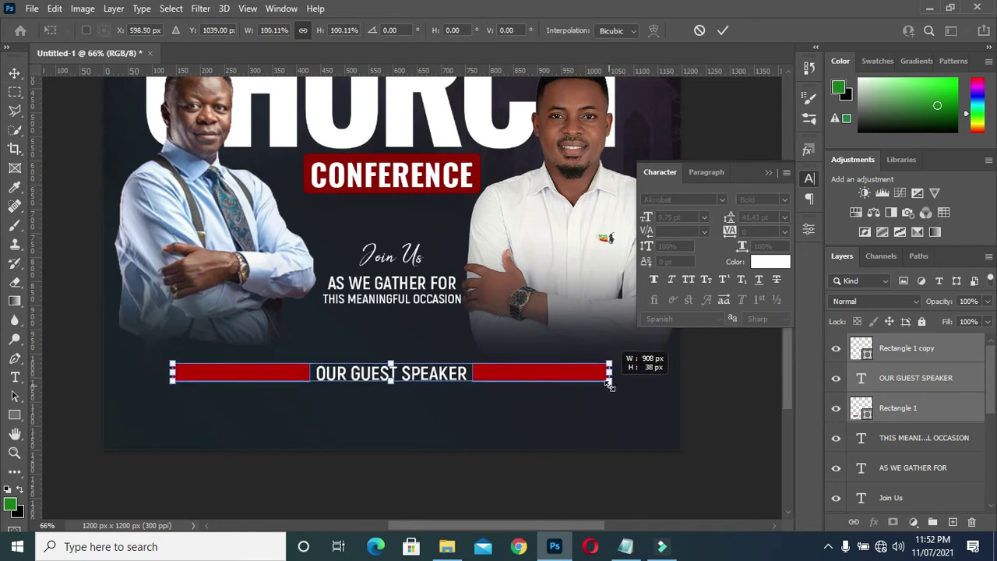
left_click(723, 30)
left_click(724, 390)
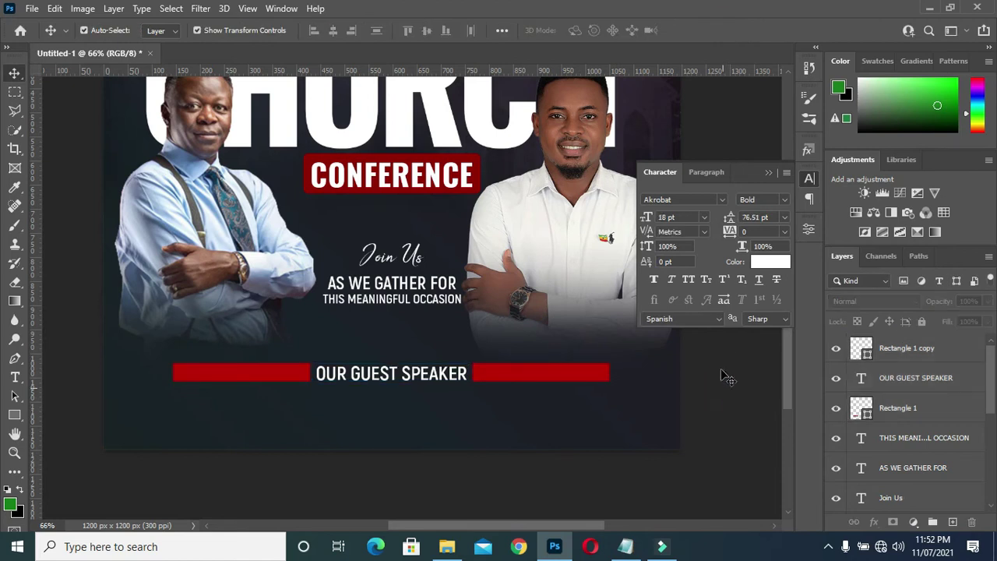
- Group both red bars with the OUR GUEST SPEAKER heading
left_click(901, 411)
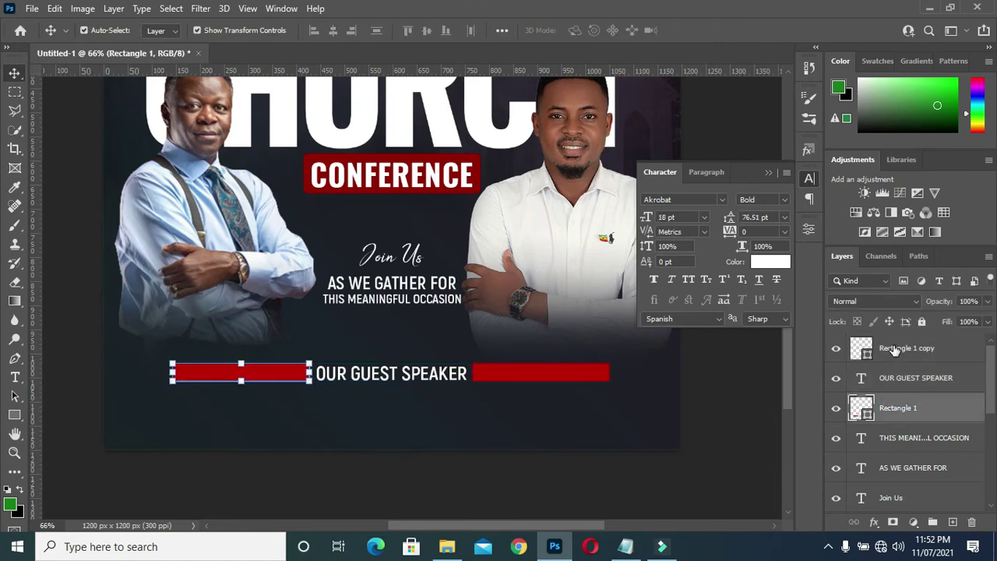
left_click(892, 349, "ctrl")
key("ctrl+g")
type("GUEST")
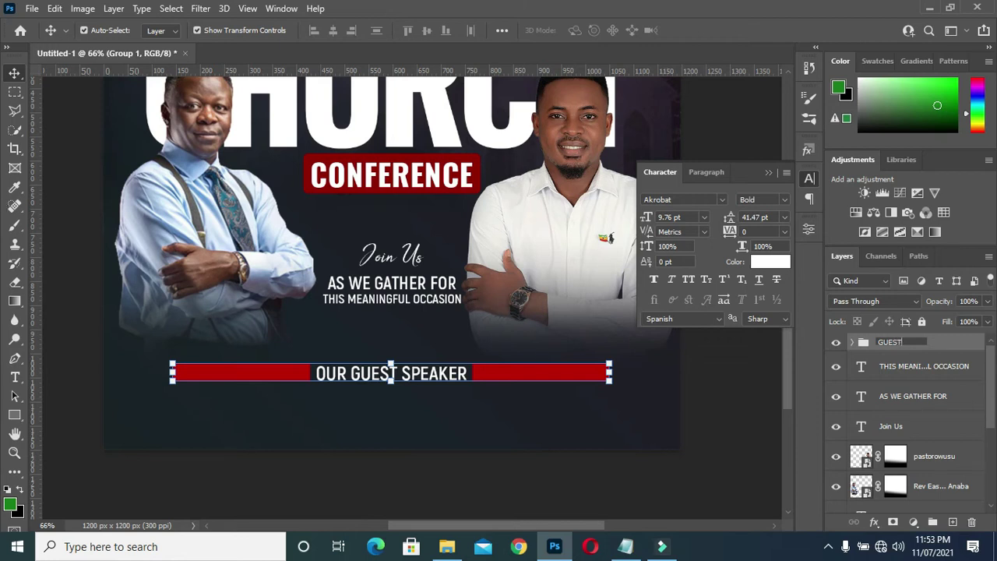
- Confirm the group name GUEST, nudge the group slightly upward, then deselect it
key("Return")
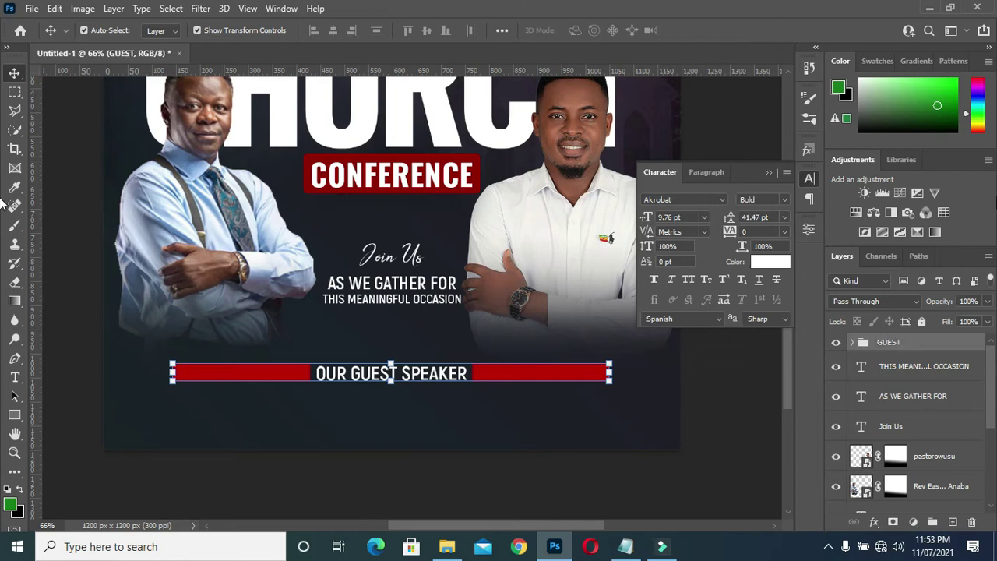
scroll(422, 347, "down", 1)
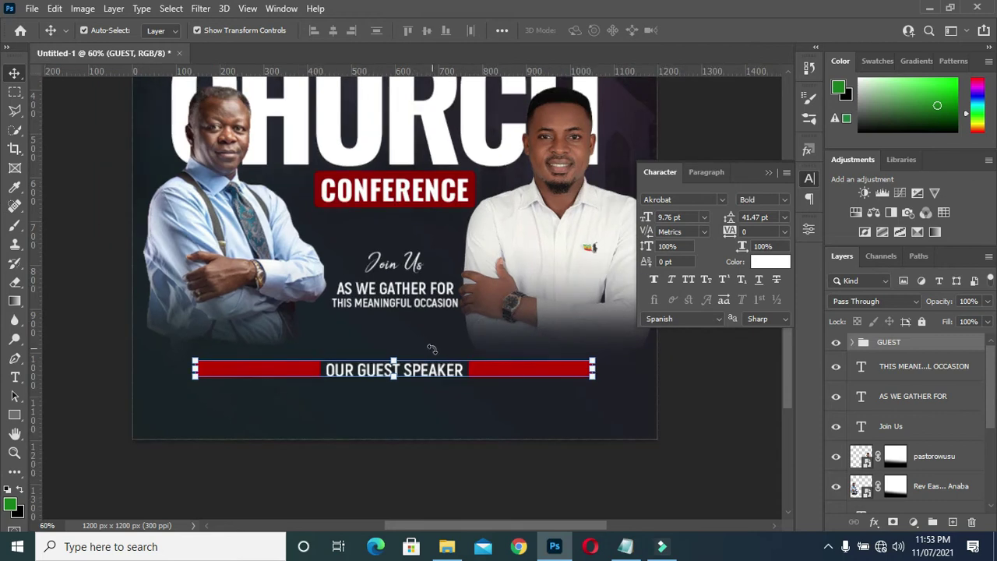
key("Up")
left_click_drag(427, 347, 429, 344)
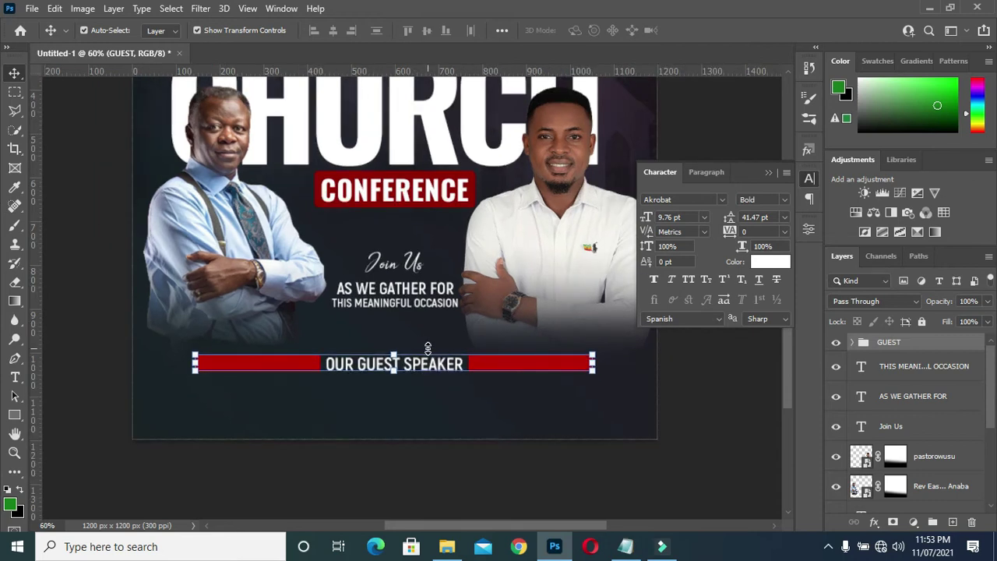
key("Return")
left_click(632, 499)
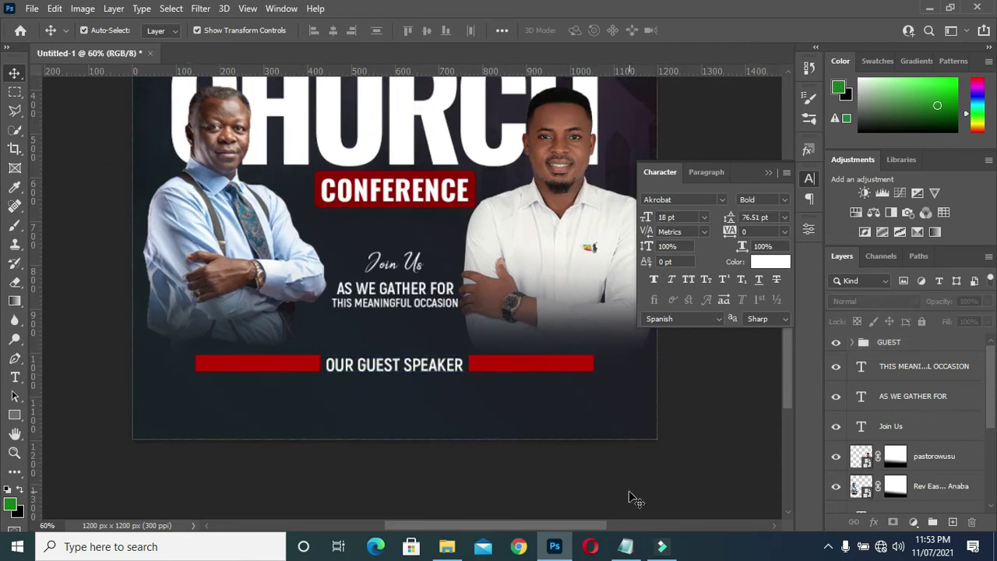
- Select the speaker names line in the Notepad text, then hide Notepad
left_click(625, 546)
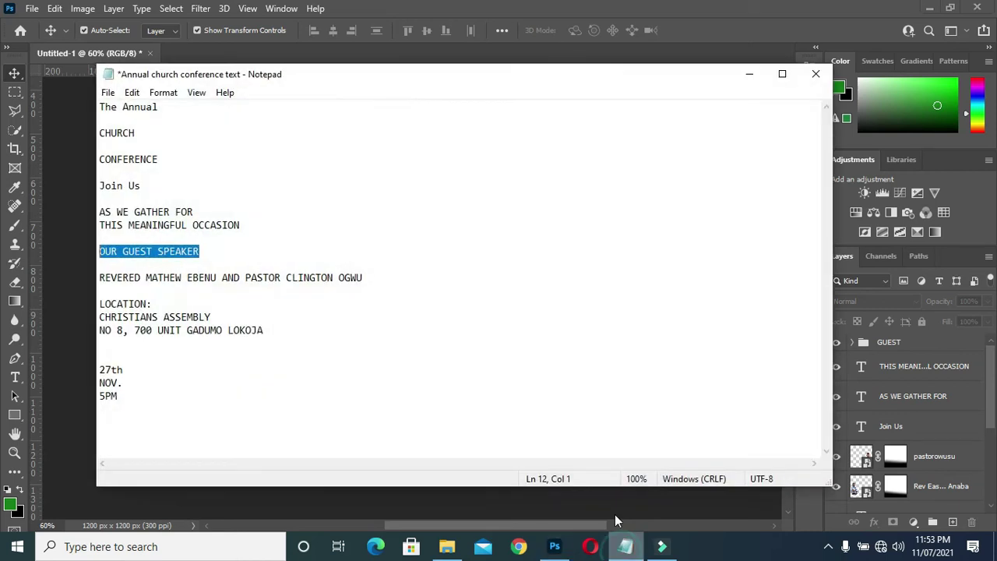
left_click(367, 278)
left_click_drag(367, 278, 97, 278)
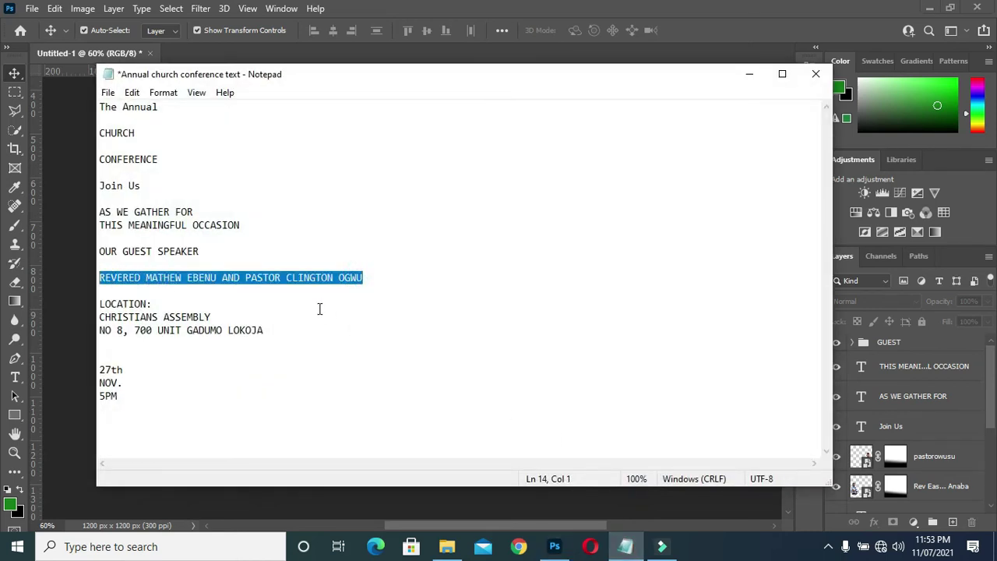
left_click(749, 74)
- Paste the speaker names as a new text layer below the heading
left_click(15, 376)
left_click(296, 387)
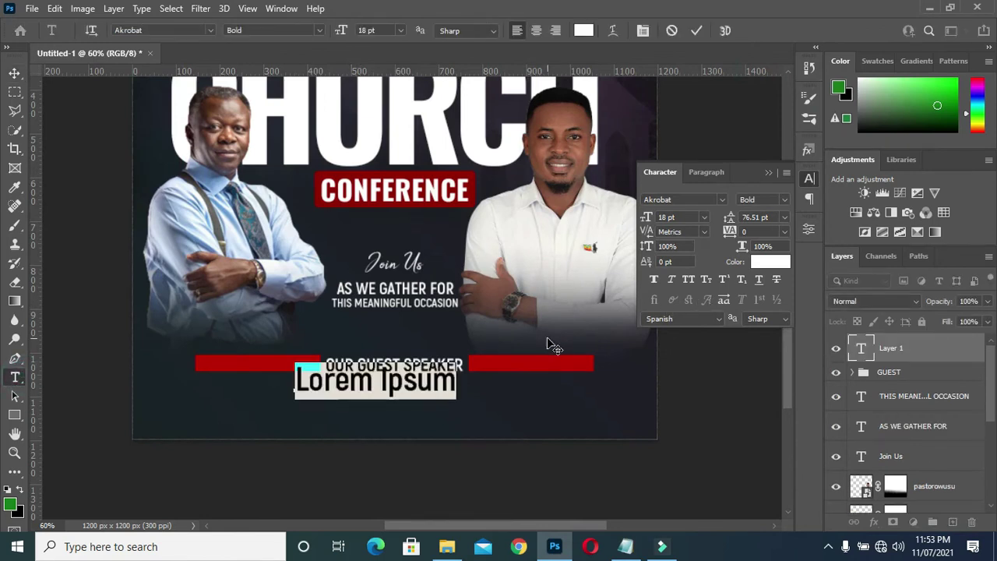
key("ctrl+v")
left_click(696, 30)
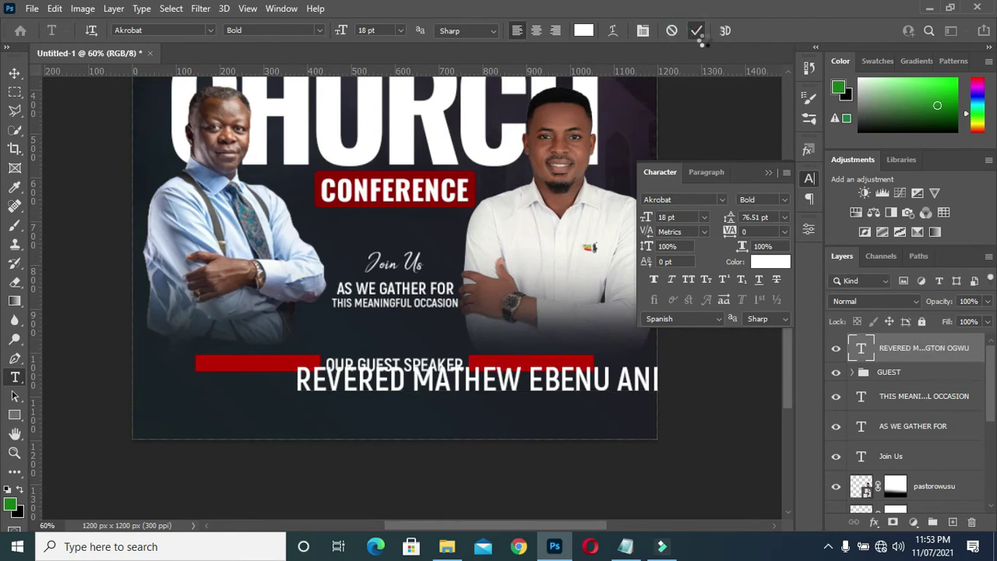
- Move and shrink the speaker names line to sit beneath the heading
left_click(15, 73)
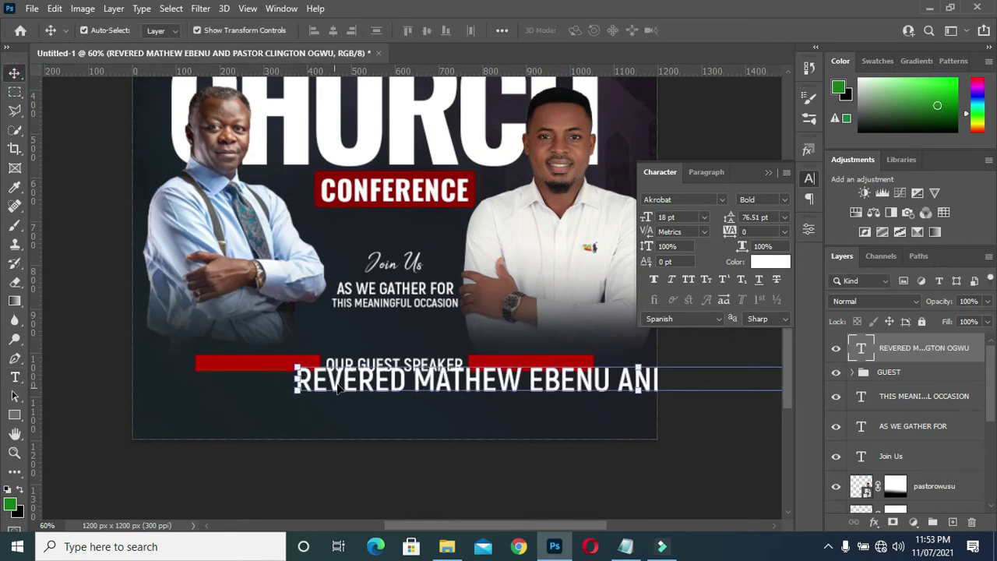
mouse_move(339, 384)
left_mouse_down()
mouse_move(165, 376)
mouse_move(516, 431)
mouse_move(545, 421)
left_mouse_up()
key("ctrl+t")
mouse_move(630, 404)
left_mouse_down()
mouse_move(294, 404)
mouse_move(347, 404)
mouse_move(341, 392)
left_mouse_up()
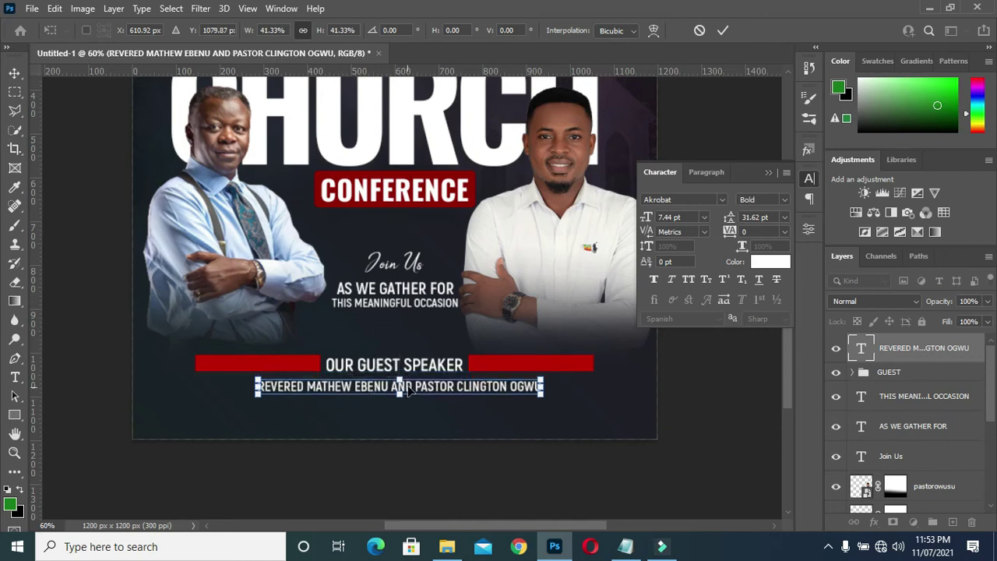
scroll(411, 387, "up", 3)
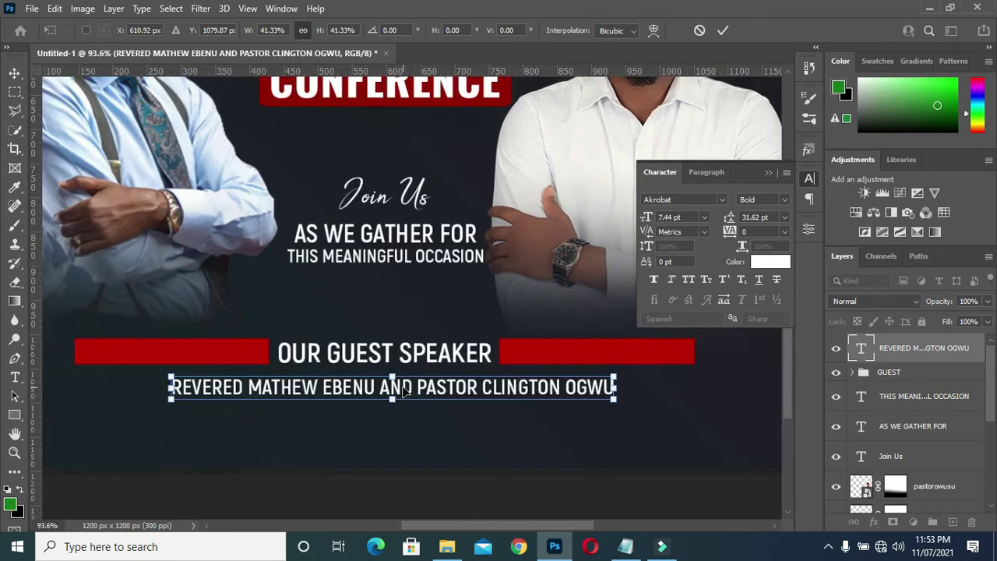
scroll(404, 389, "up", 2)
key("Return")
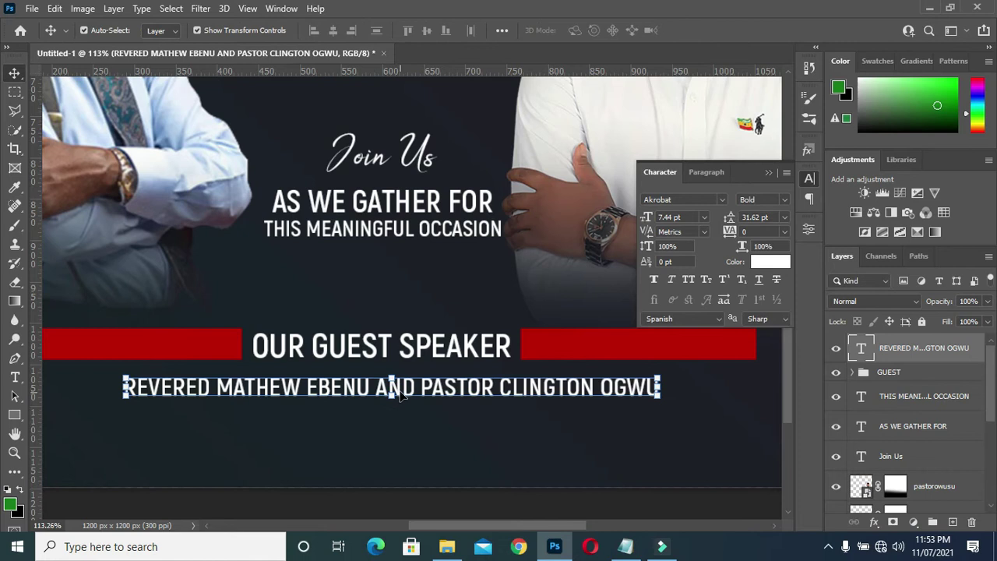
- Replace the word AND in the names line with &
double_click(399, 389)
left_click_drag(416, 387, 370, 385)
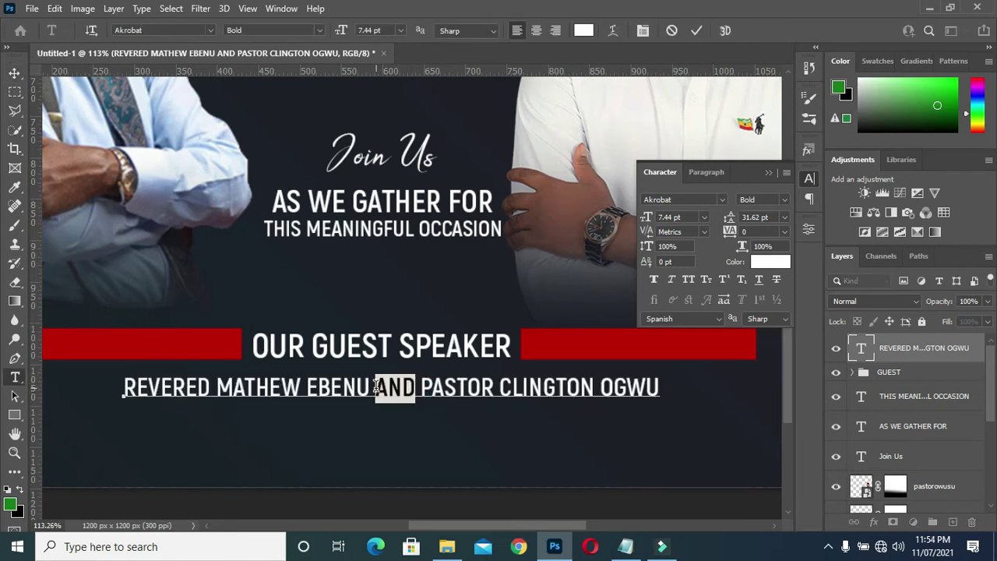
type("&")
left_click(695, 32)
- Raise the names line slightly and centre it horizontally on the canvas
key("v")
left_click_drag(450, 385, 449, 383)
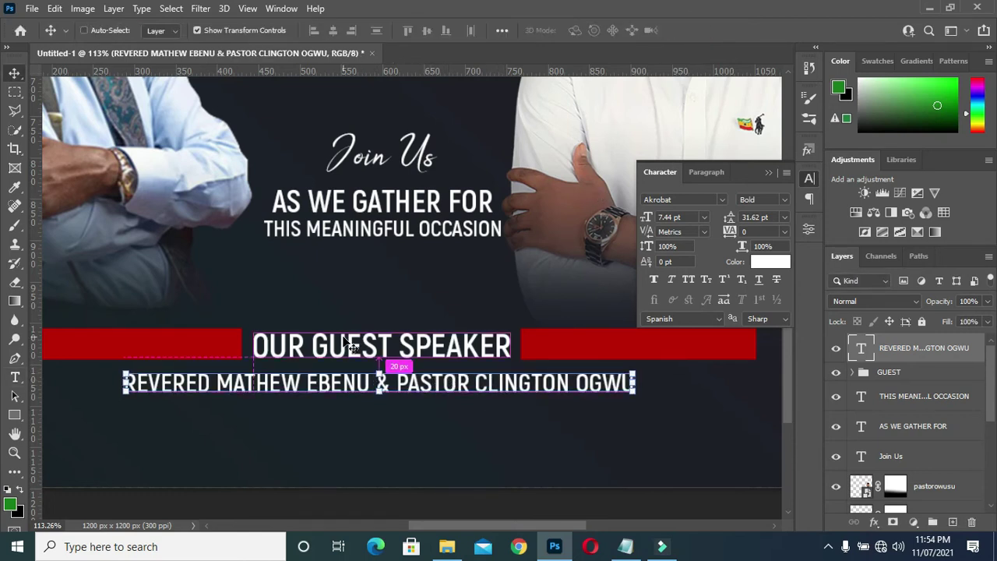
key("ctrl+a")
left_click(333, 31)
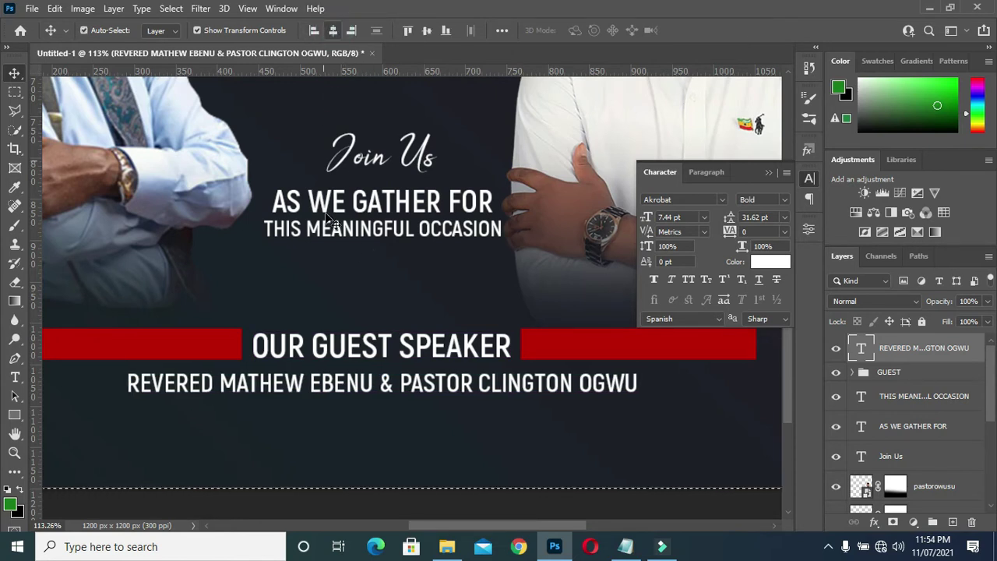
key("ctrl+d")
scroll(476, 369, "down", 1)
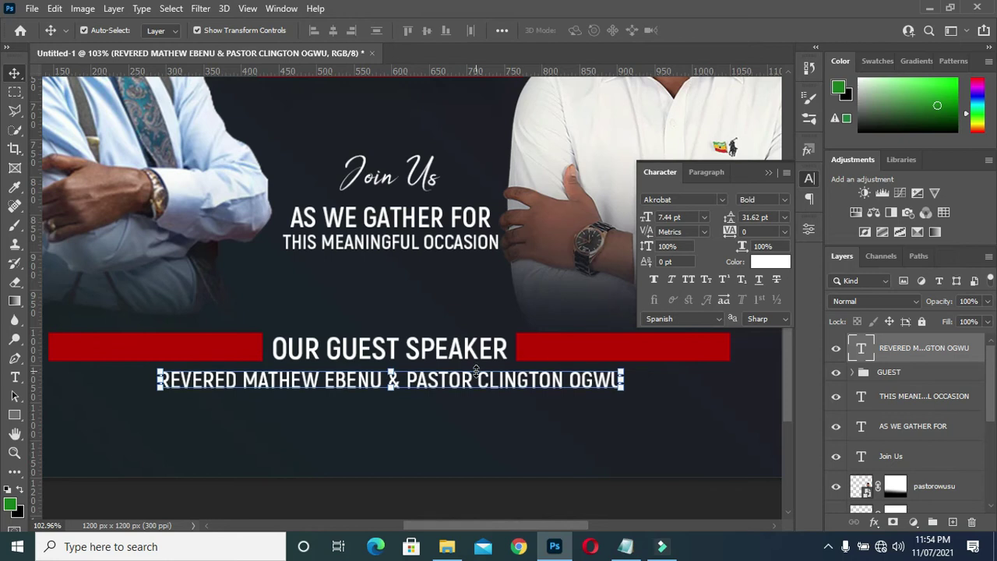
scroll(580, 310, "down", 1)
- Colour the speaker names line light grey b2aeae
left_click(775, 265)
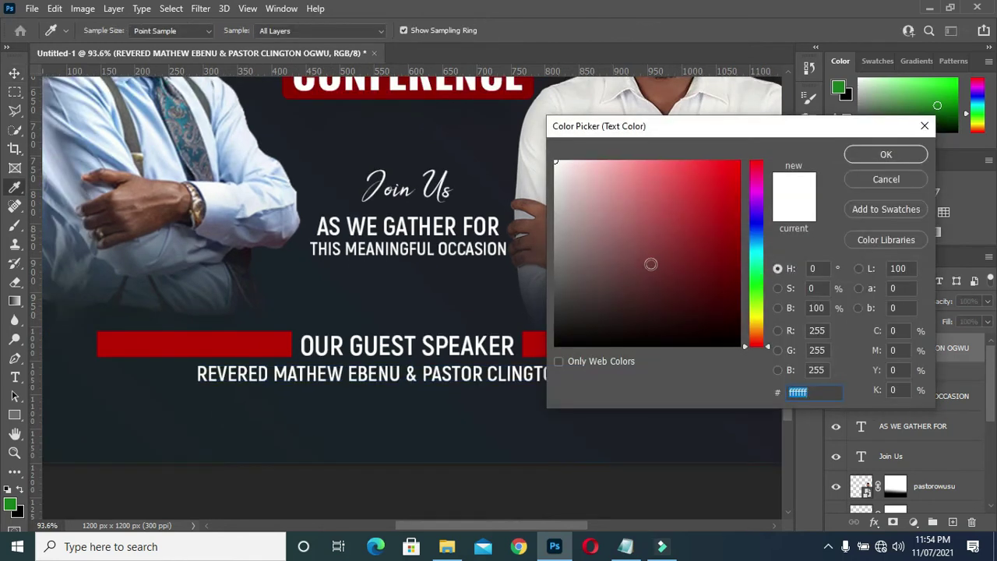
left_click_drag(560, 193, 554, 209)
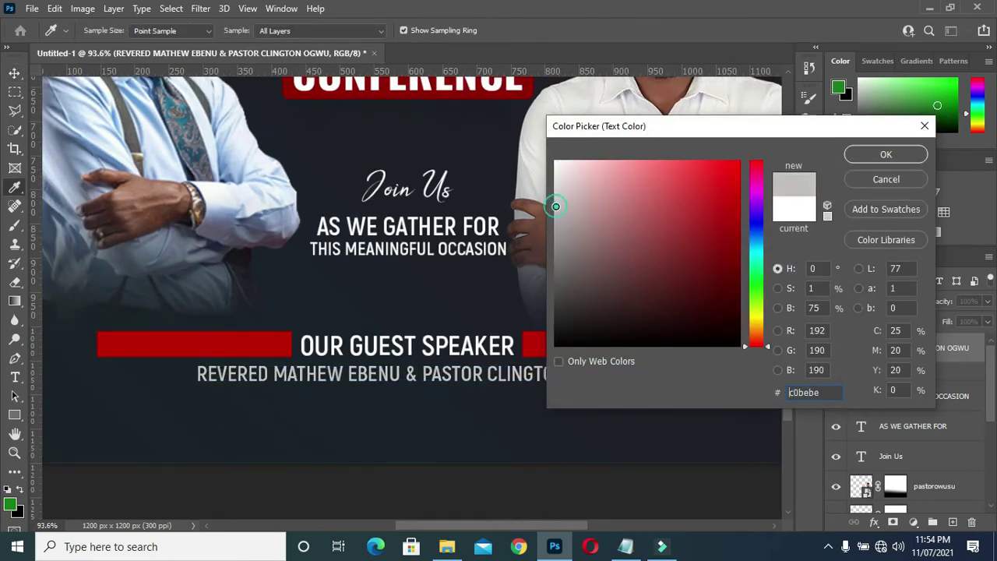
left_click_drag(557, 211, 558, 216)
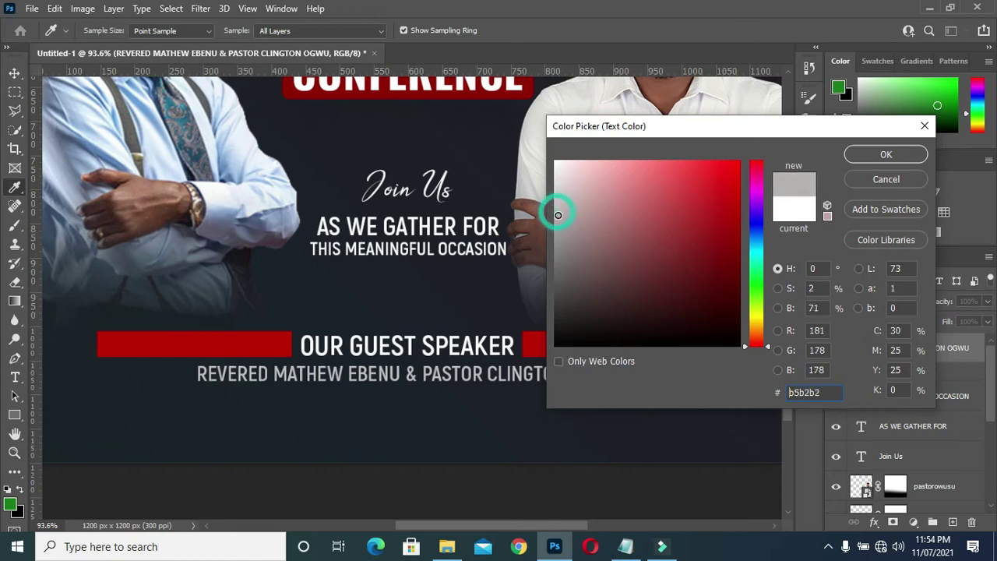
left_click_drag(825, 392, 767, 398)
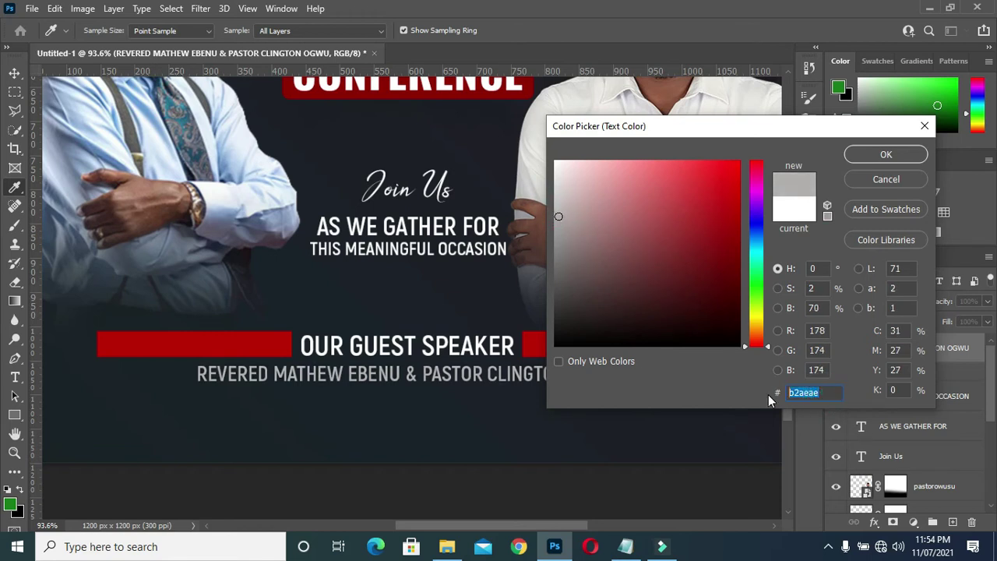
left_click(907, 158)
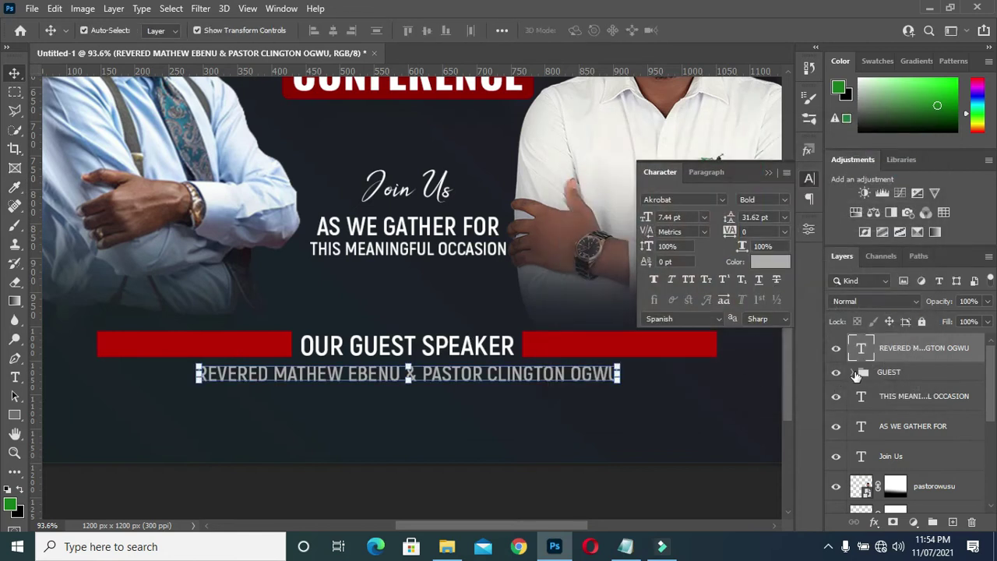
- Inside the GUEST group, recolour the OUR GUEST SPEAKER heading to b2aeae and commit
left_click(854, 373)
double_click(872, 426)
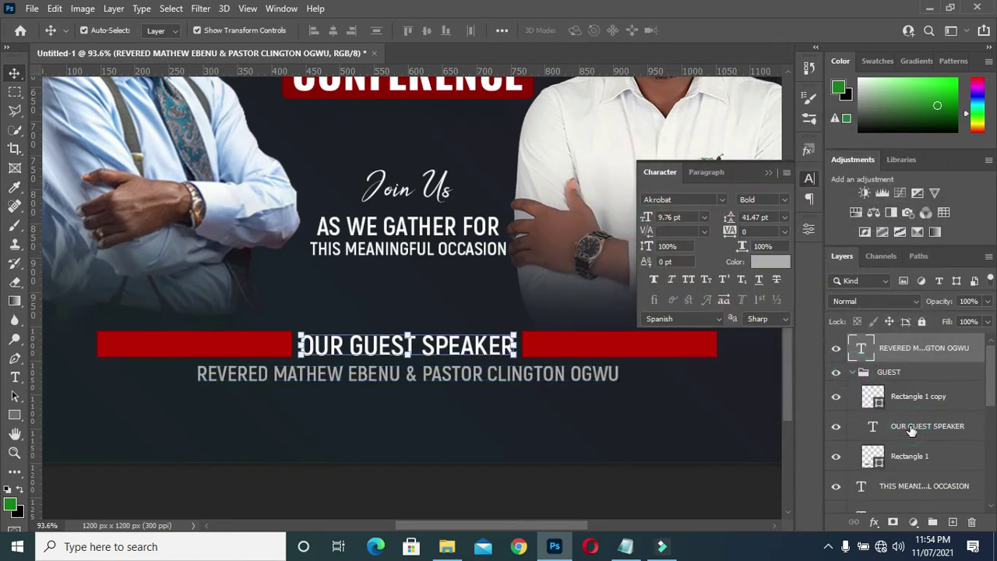
left_click(770, 262)
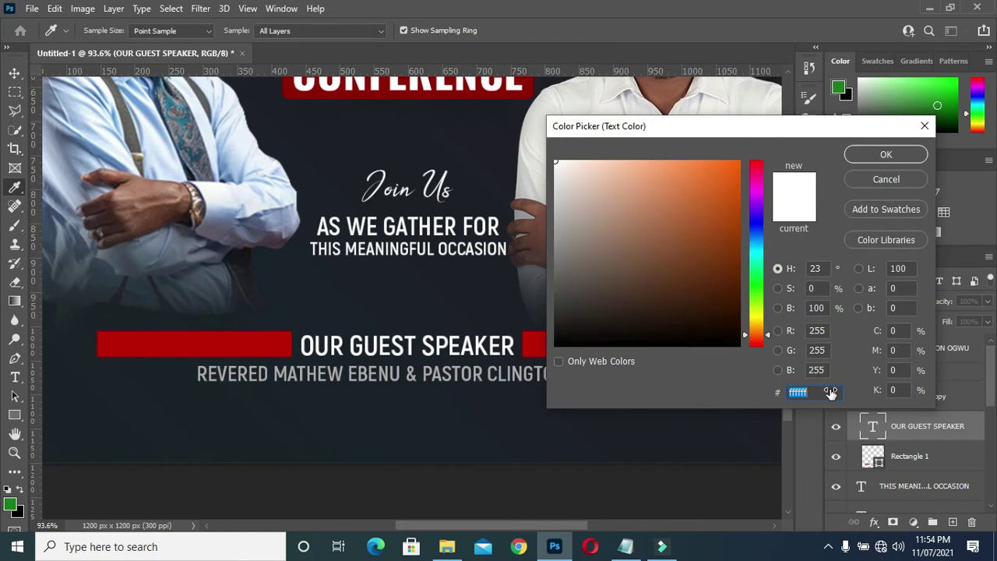
type("b2aeae")
left_click(880, 154)
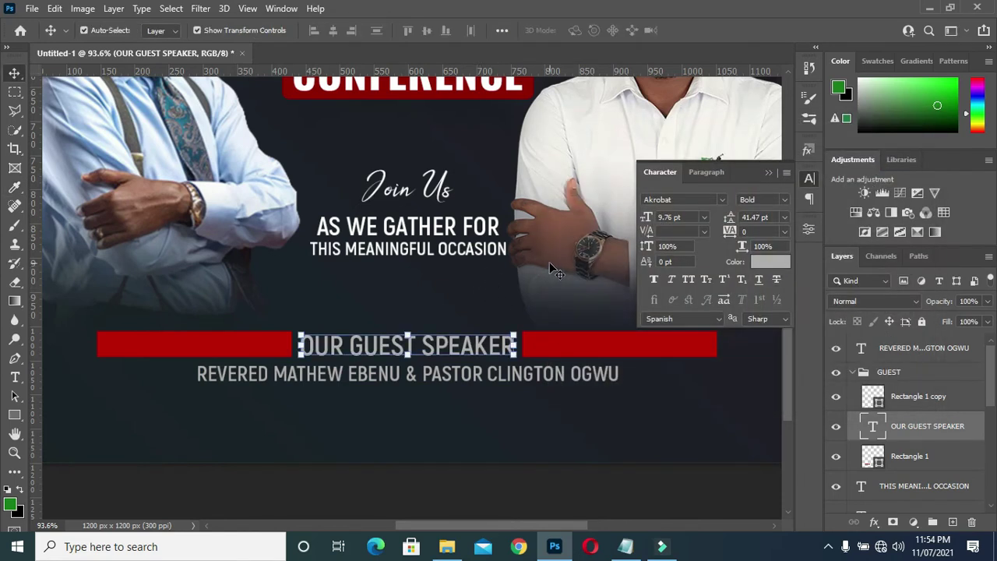
scroll(549, 262, "down", 2)
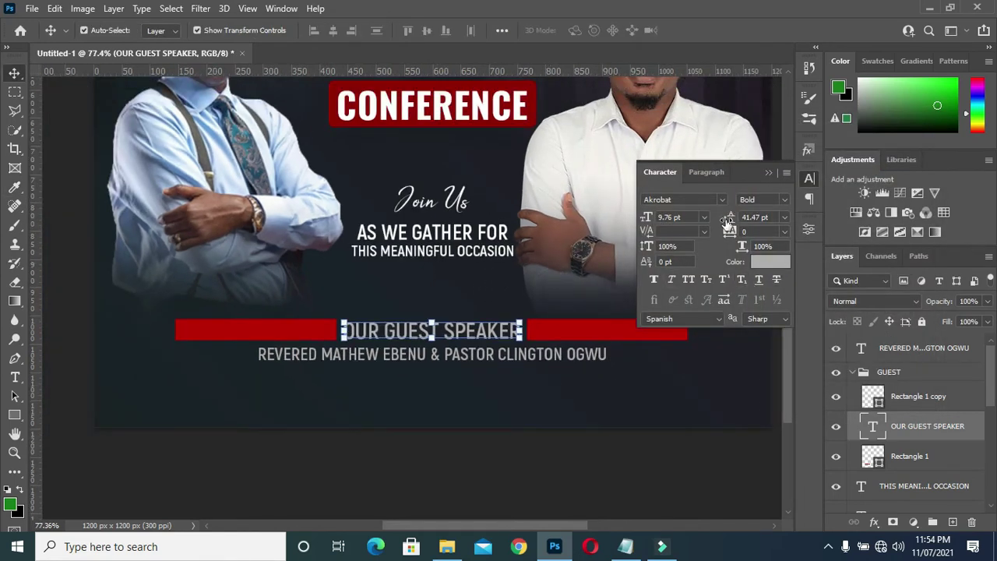
left_click(768, 172)
scroll(534, 367, "down", 1)
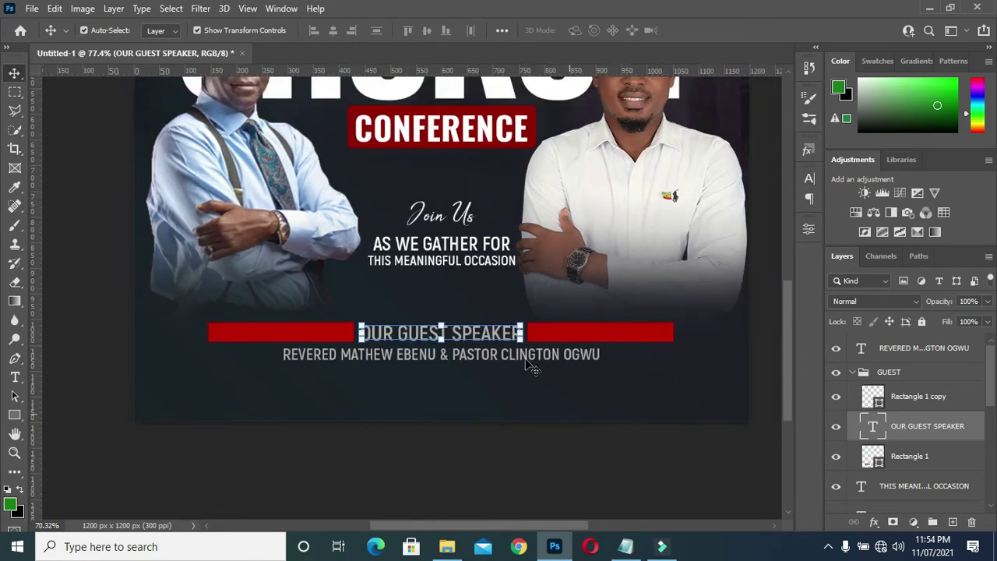
scroll(556, 364, "down", 2)
left_click(641, 389)
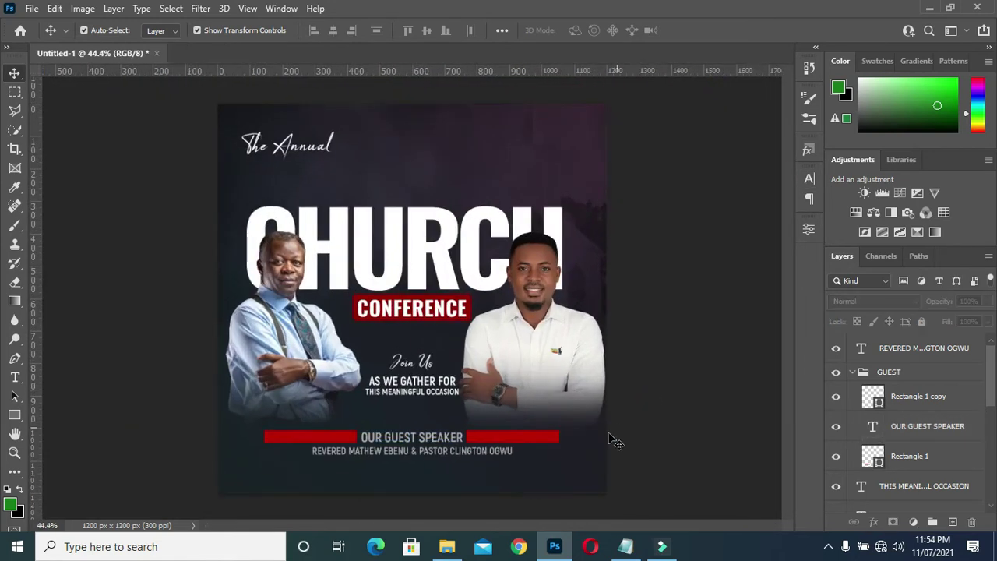
- Shrink the GUEST red banner group to 85.14%
scroll(521, 499, "up", 2)
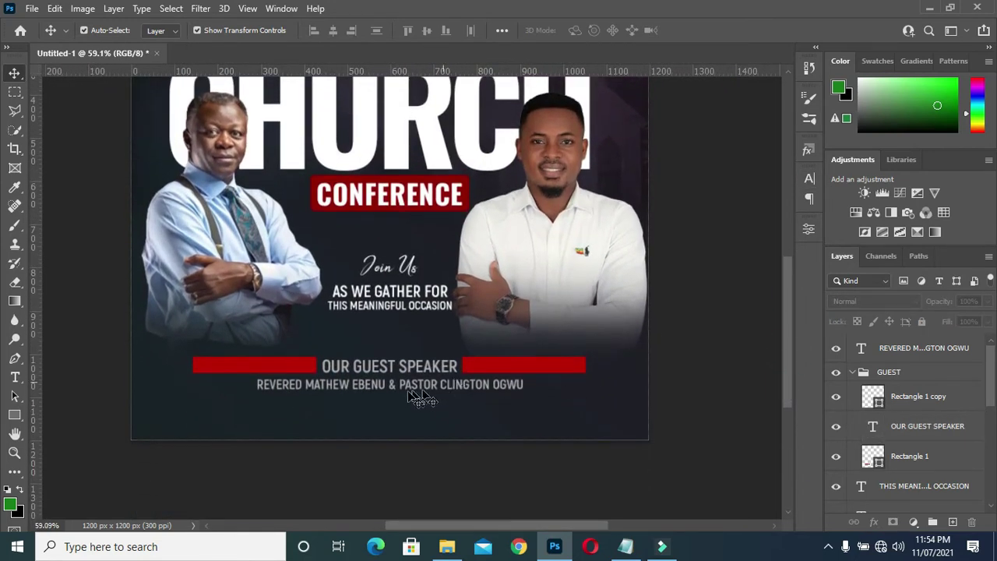
scroll(423, 396, "up", 3)
scroll(411, 399, "down", 1)
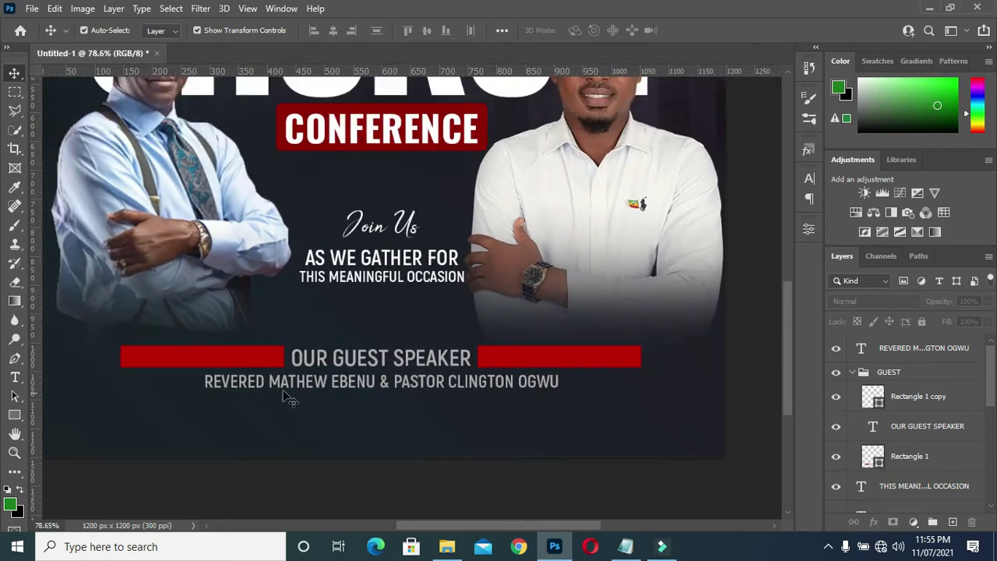
left_click(852, 372)
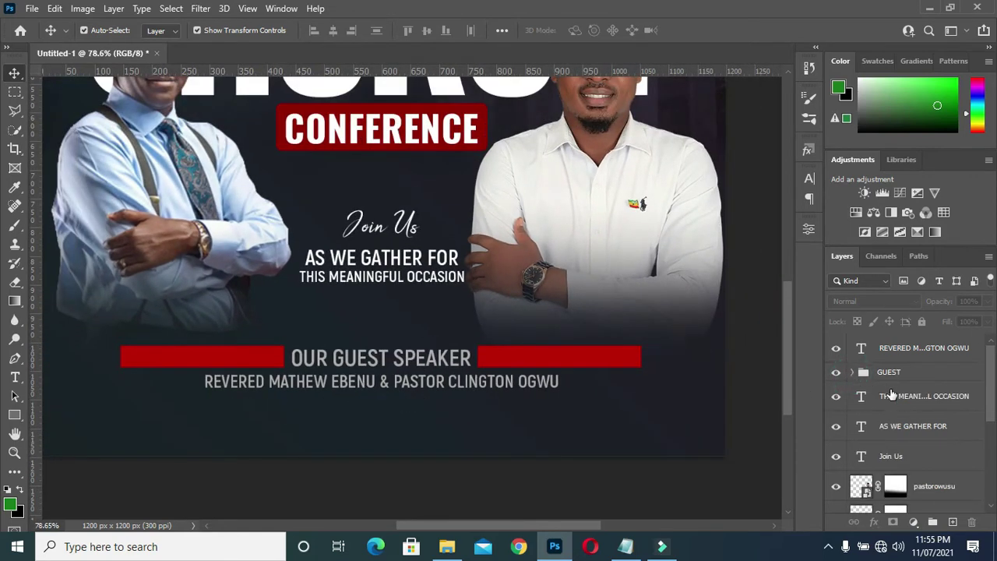
left_click(877, 374)
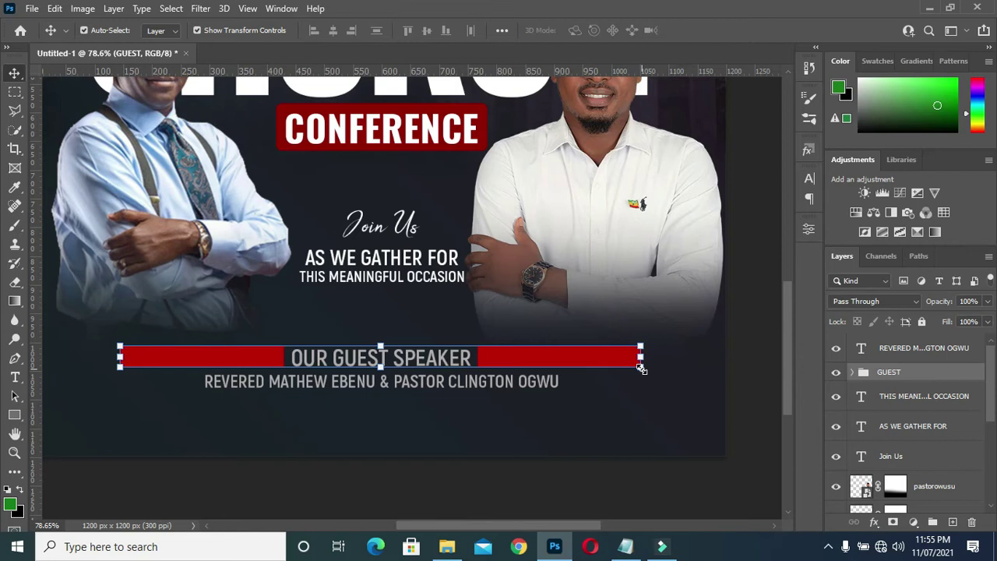
left_click_drag(641, 369, 603, 362)
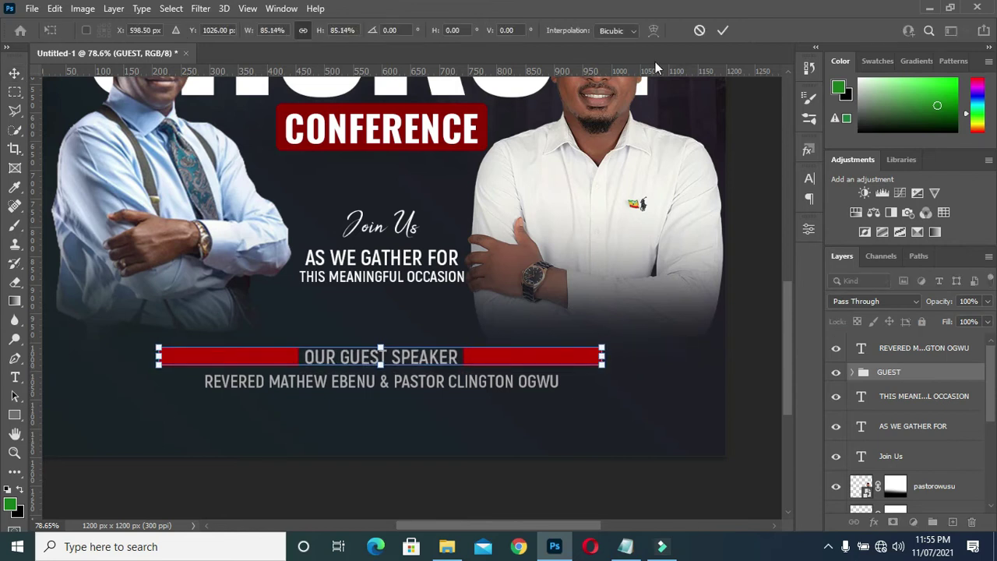
left_click(723, 30)
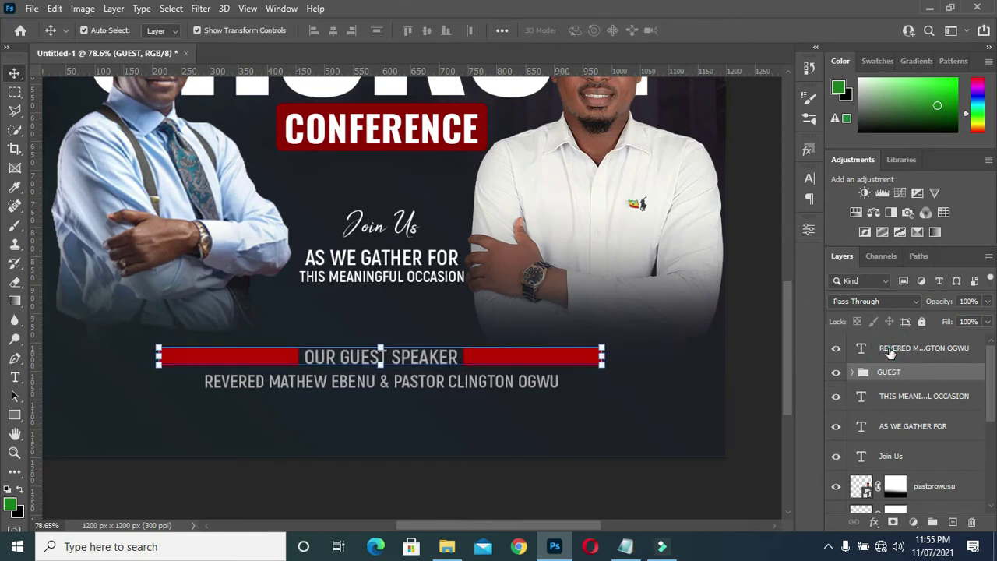
- Nudge the speaker names line up closer to the banner, then bring up Notepad
left_click(888, 348)
key("Up")
key("Up")
key("Up")
key("Up")
key("Up")
key("Up")
key("Up")
key("Up")
key("Up")
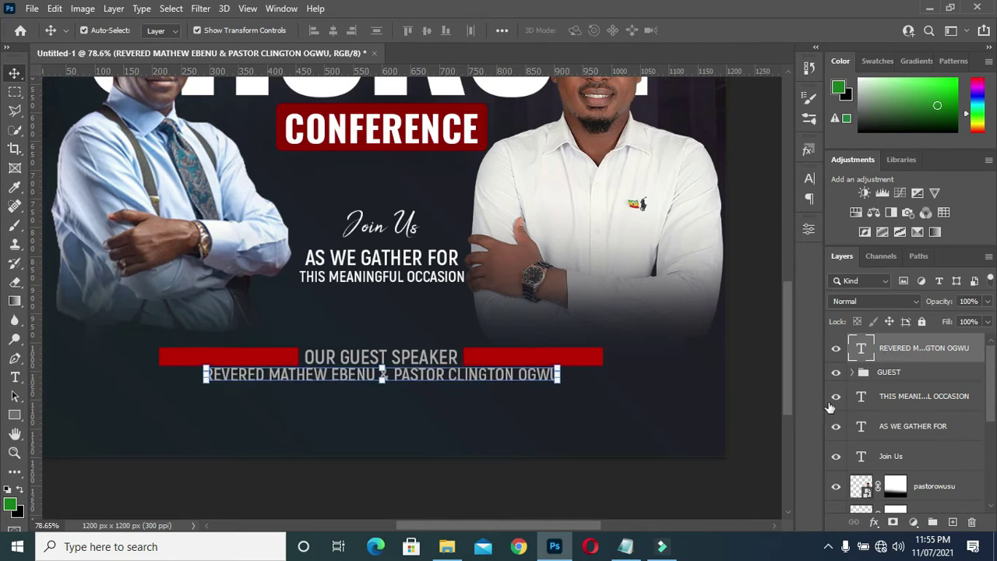
left_click(743, 427)
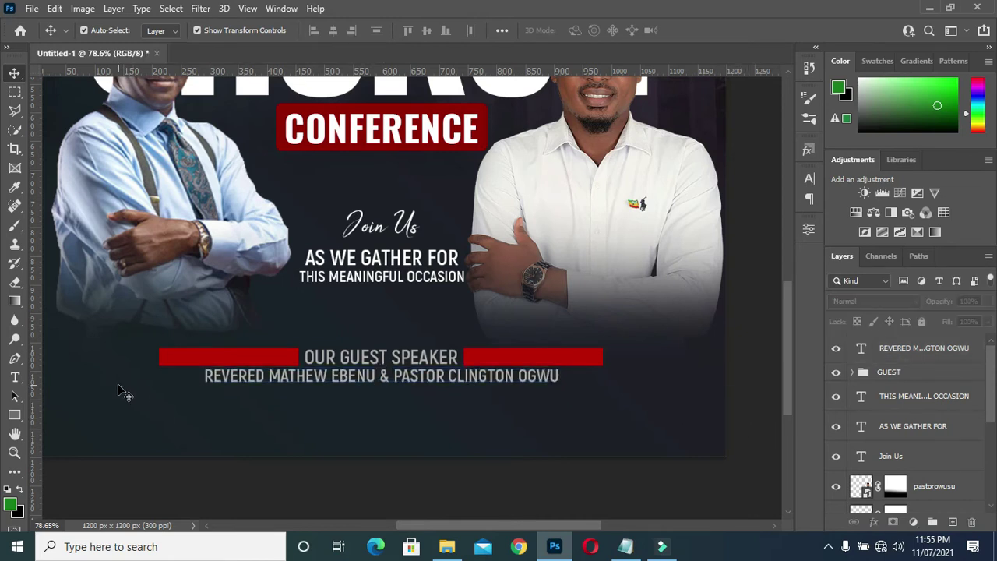
left_click(625, 545)
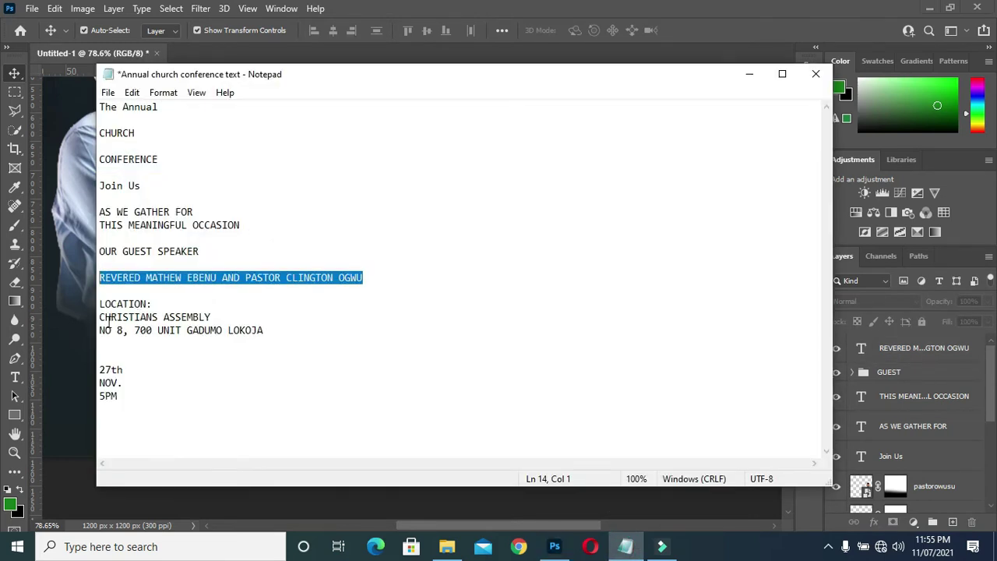
- Select the Notepad location lines, then Alt-drag a copy of the names line beneath the original
left_click_drag(100, 318, 261, 333)
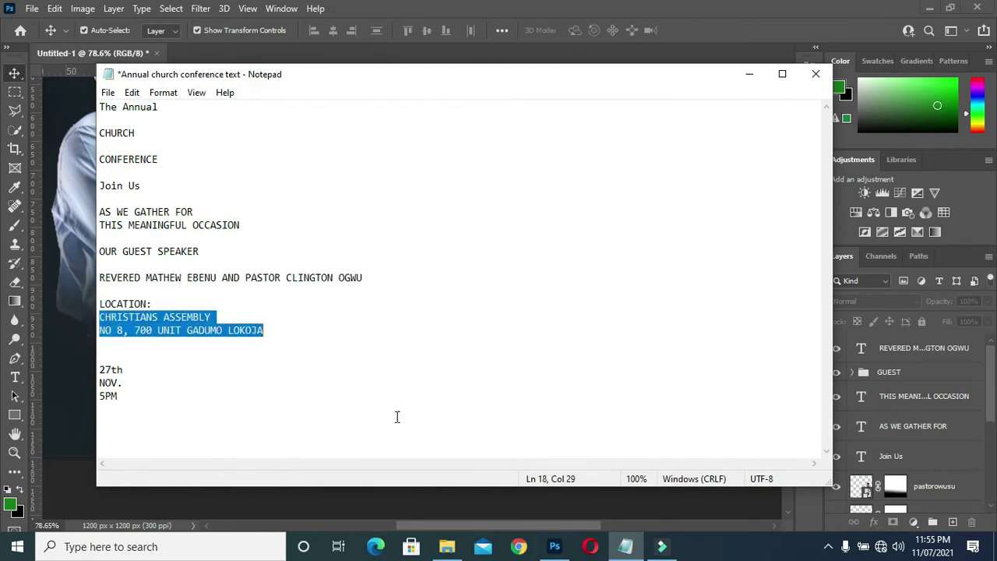
left_click(749, 74)
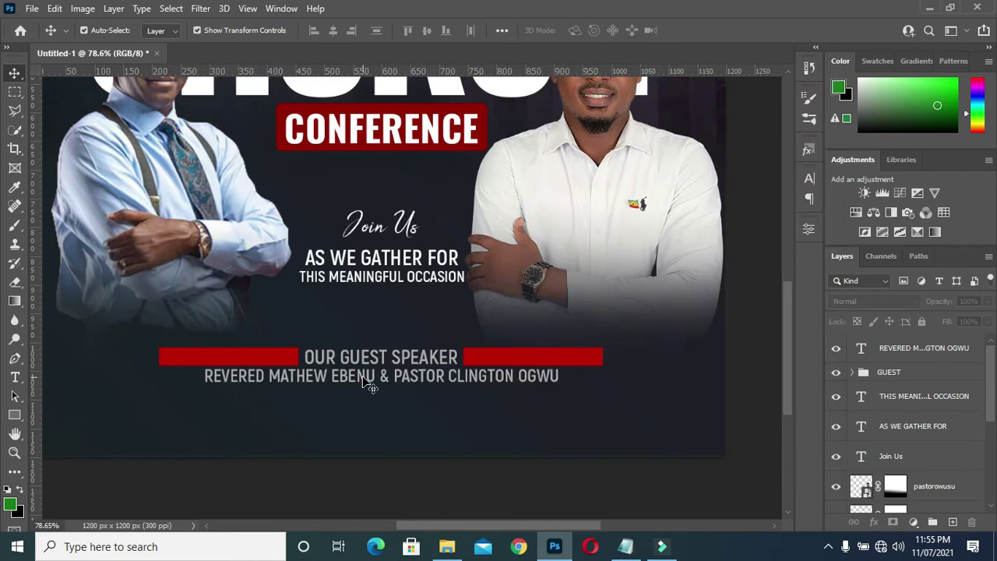
mouse_move(366, 382)
left_mouse_down()
mouse_move(401, 393)
mouse_move(366, 397)
left_mouse_up()
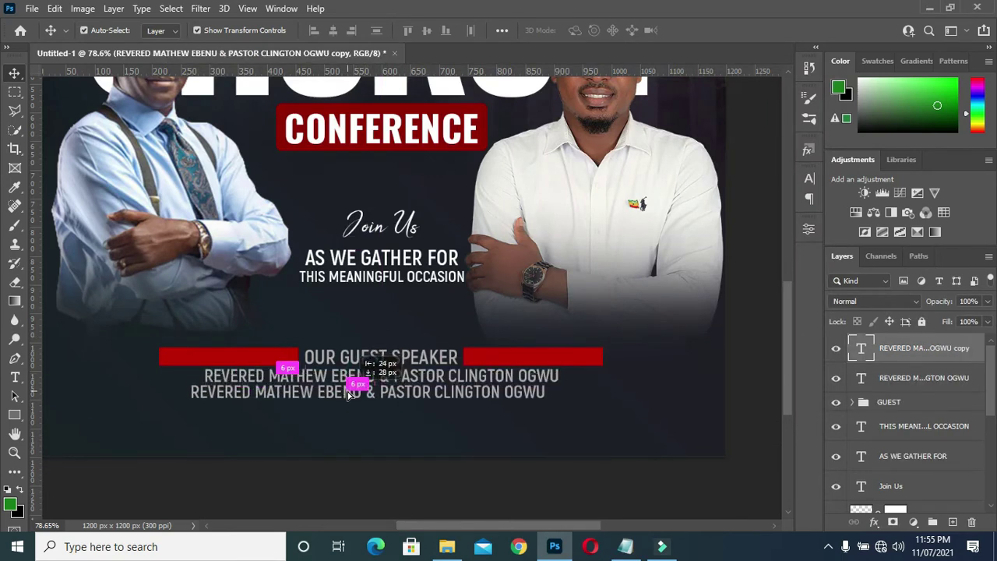
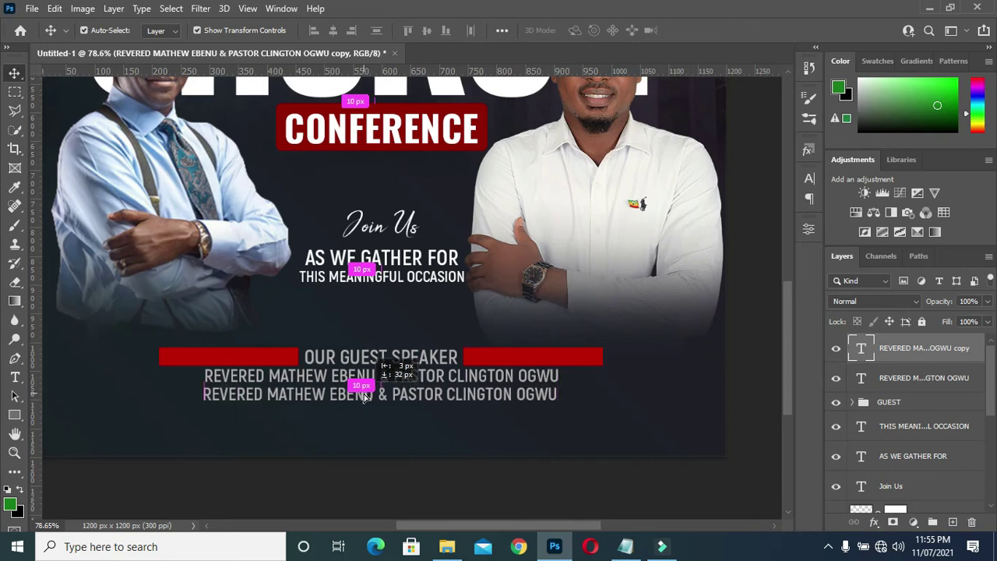
- Duplicate the speaker line below it and retype it as CHRISTIANS ASSEMBLY
left_click_drag(366, 395, 340, 394)
key("t")
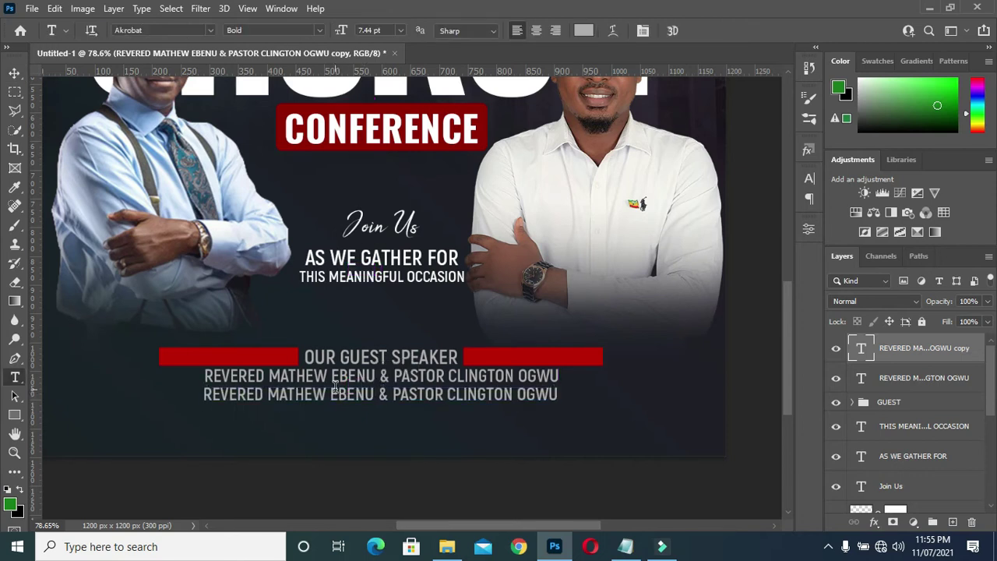
left_click(335, 395)
key("ctrl+a")
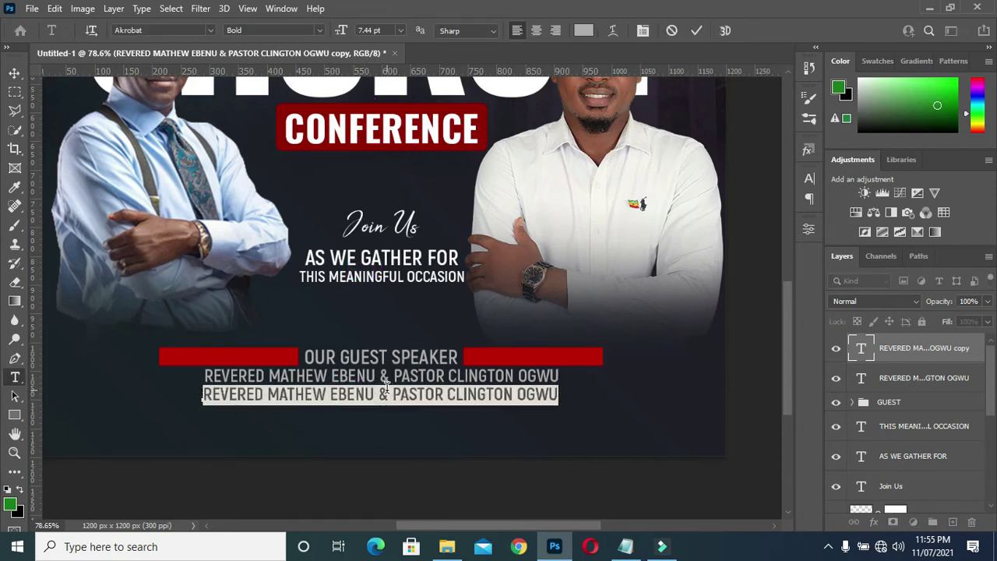
type("CHRISTIANS ASSEMBLY")
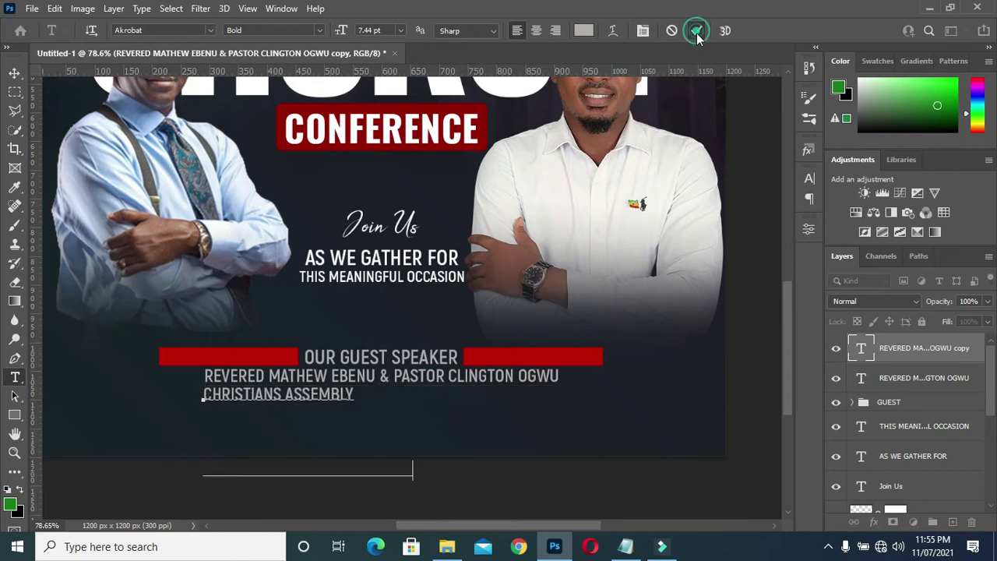
left_click(697, 31)
- Tighten the address leading in the Character panel and scale it down beneath the speakers
left_click(809, 178)
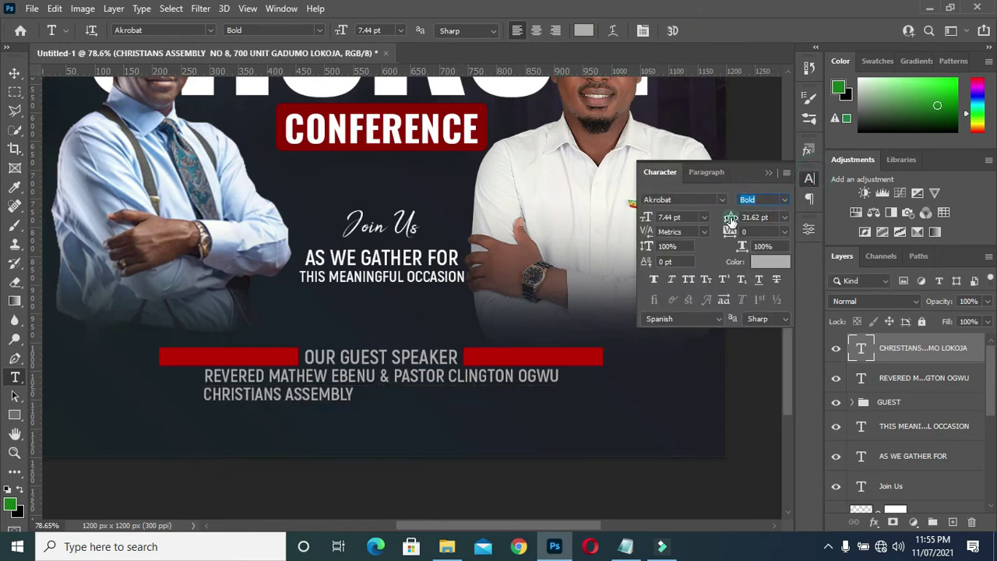
left_click_drag(730, 220, 708, 218)
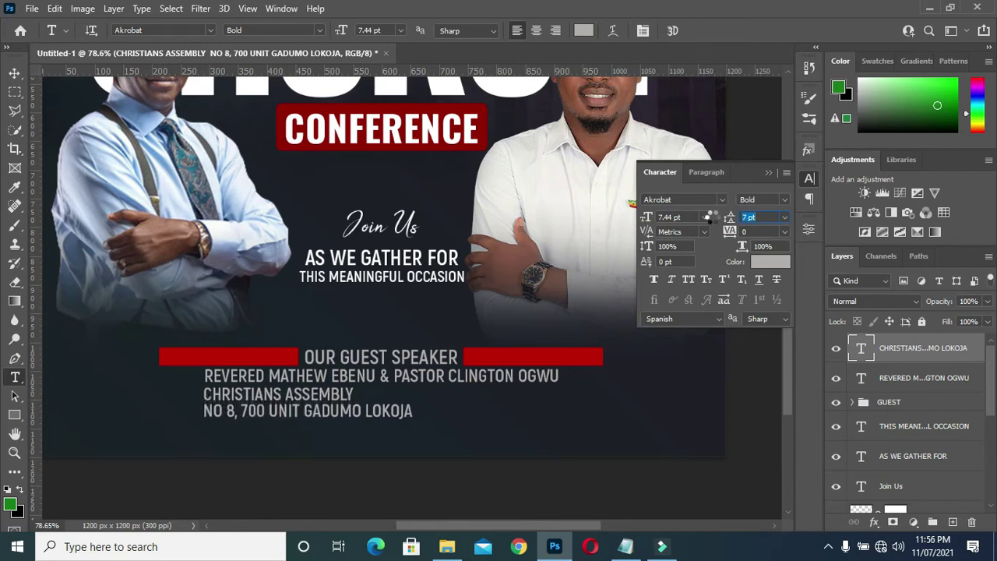
left_click(18, 74)
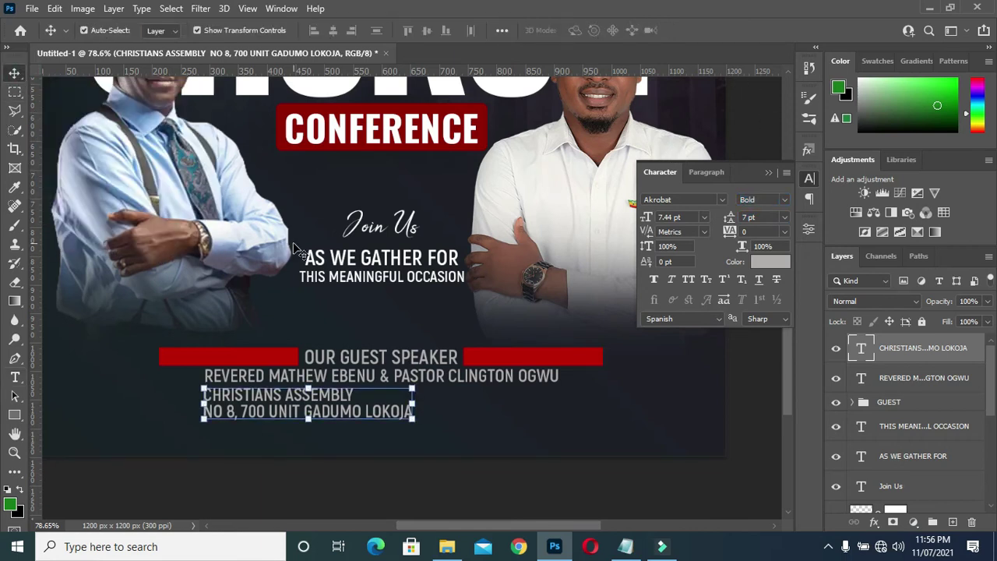
key("Down")
key("Down")
key("Down")
key("Down")
key("Down")
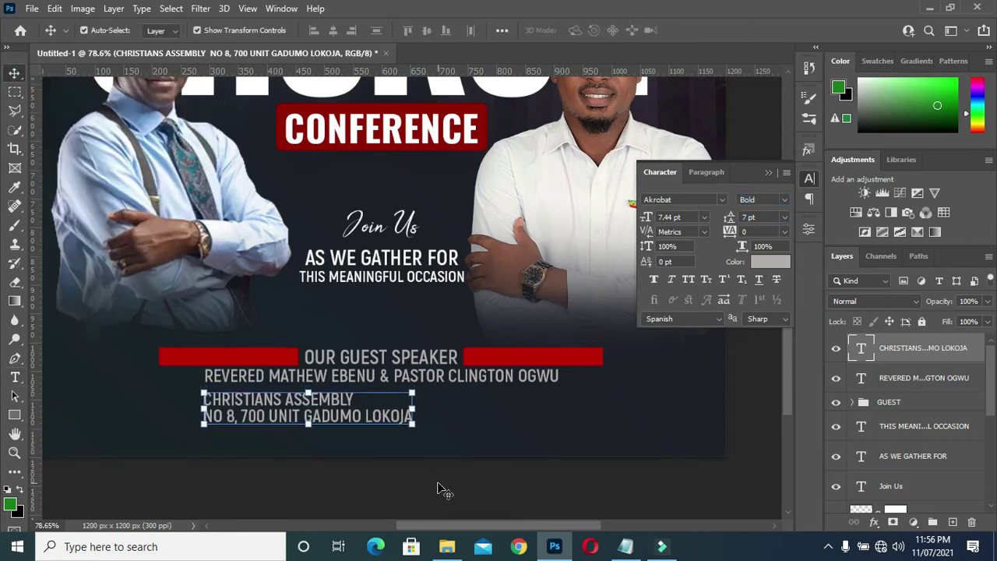
left_click_drag(412, 425, 349, 414)
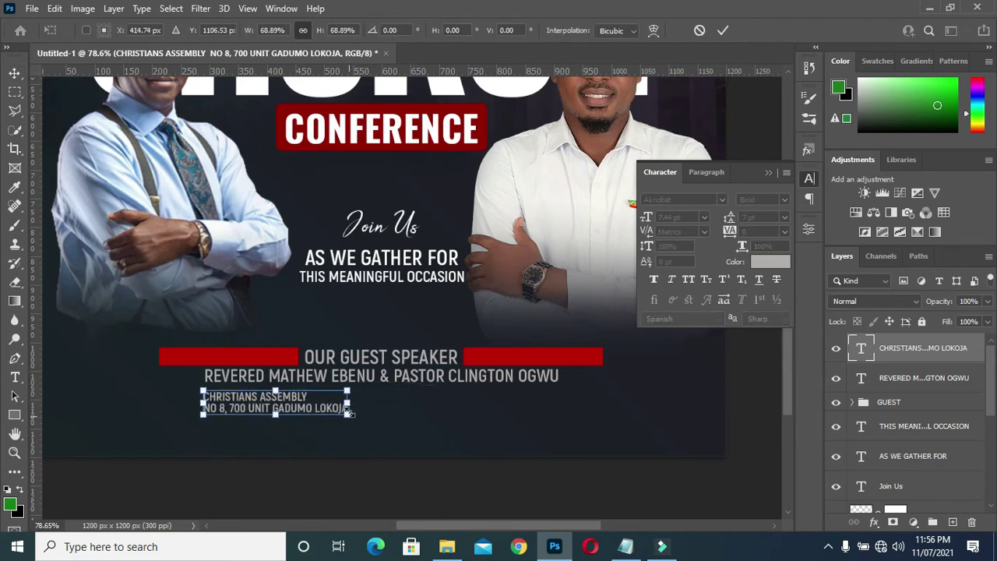
left_click(722, 31)
left_click(498, 478)
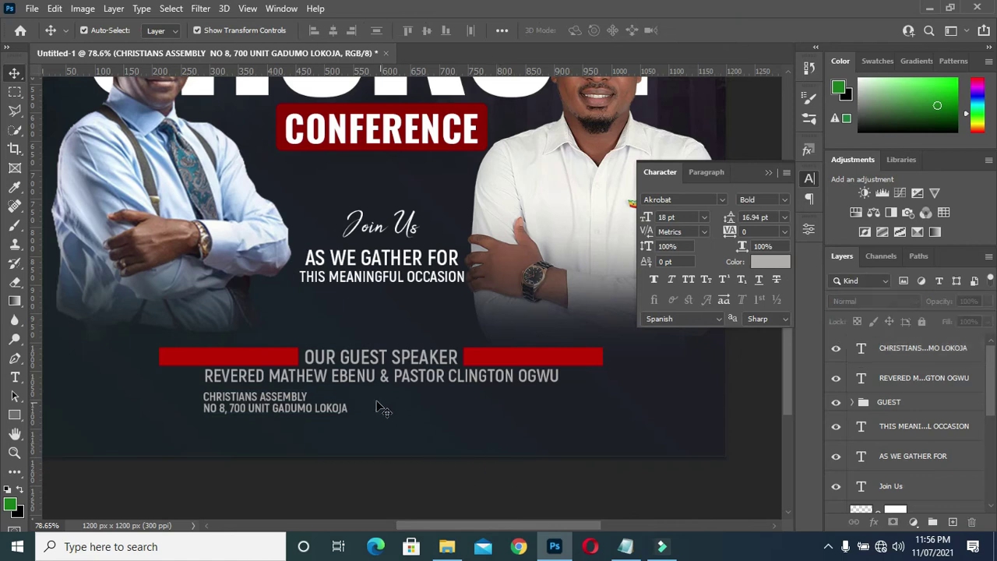
- Nudge the two-line venue address slightly right so it sits flush under the speaker names
scroll(389, 413, "down", 3)
scroll(348, 467, "up", 1)
scroll(348, 467, "up", 2)
scroll(348, 467, "up", 1)
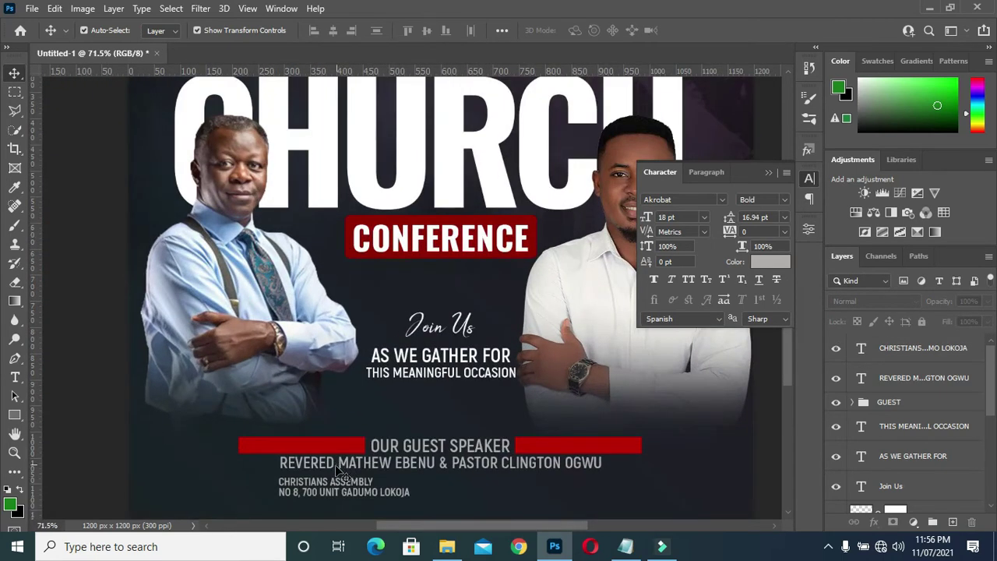
left_click_drag(374, 502, 375, 502)
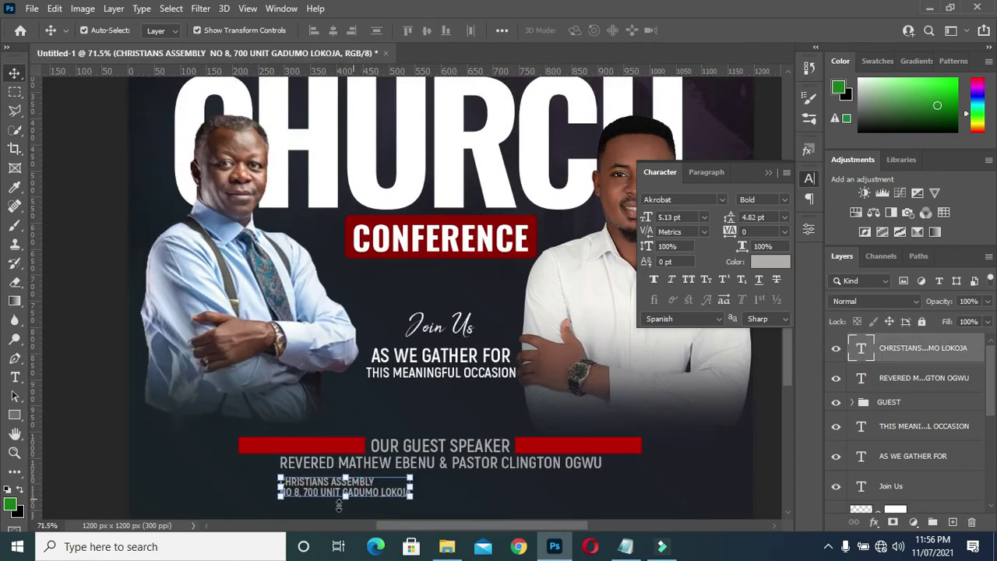
left_click(113, 446)
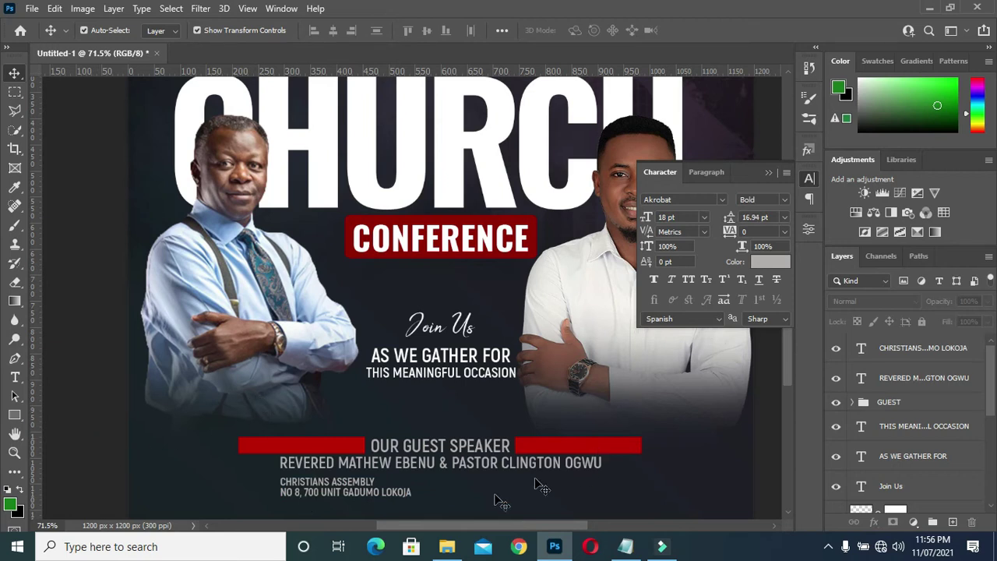
scroll(679, 411, "up", 1)
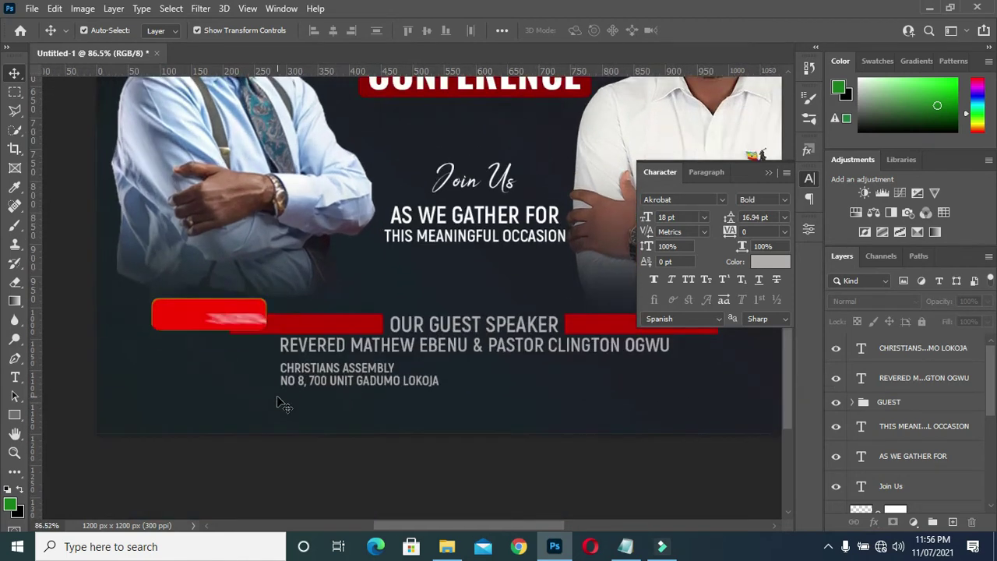
scroll(277, 395, "up", 3)
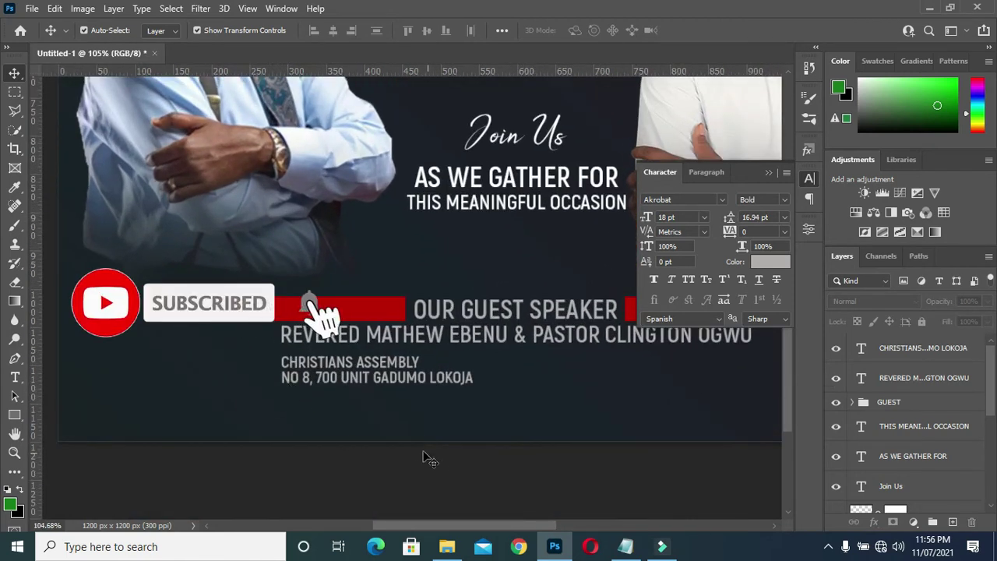
left_click(324, 387)
left_click(378, 464)
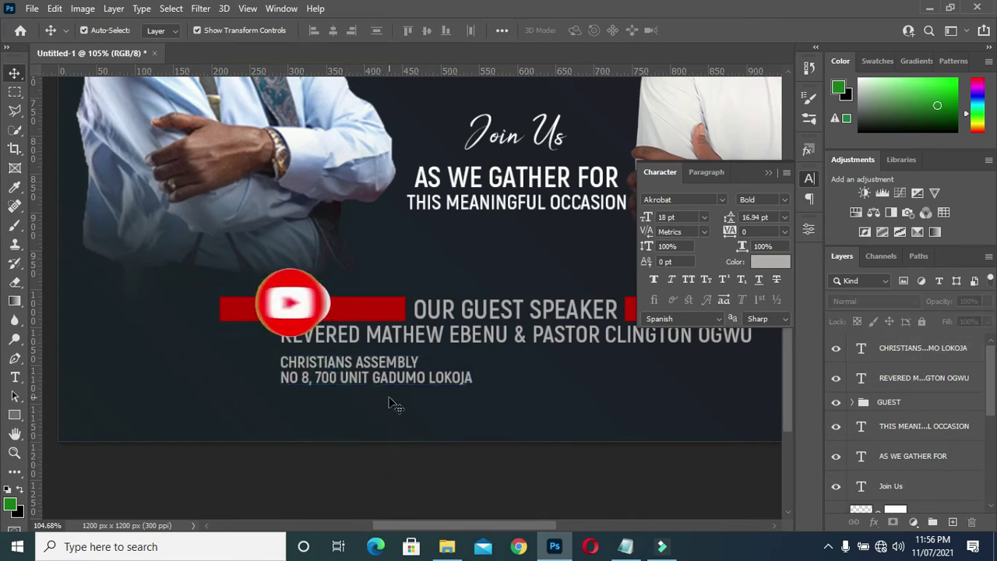
scroll(436, 428, "down", 1)
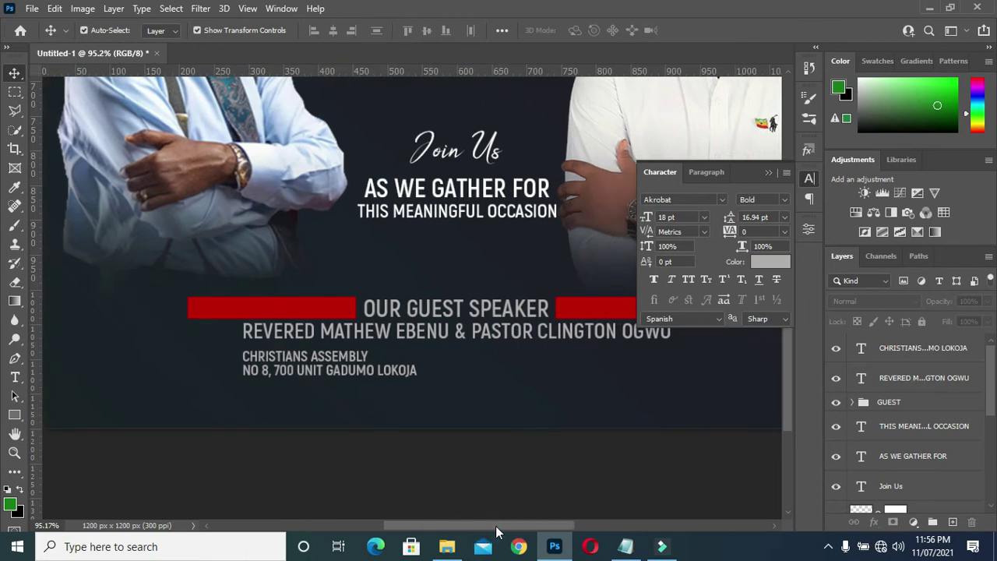
left_click_drag(480, 530, 506, 530)
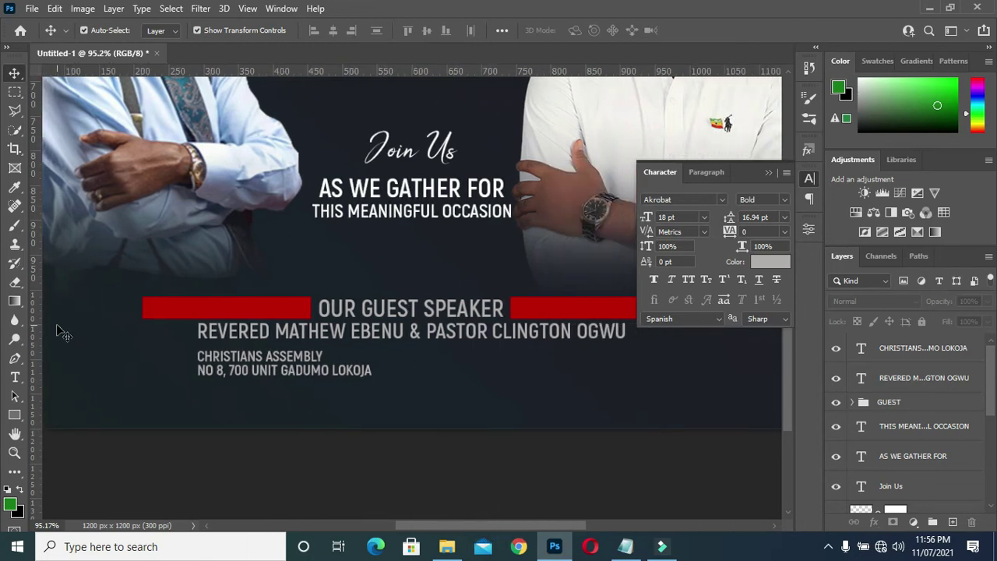
- Draw a small circle, about 49 px wide, right of the venue address
right_click(15, 414)
left_click(55, 436)
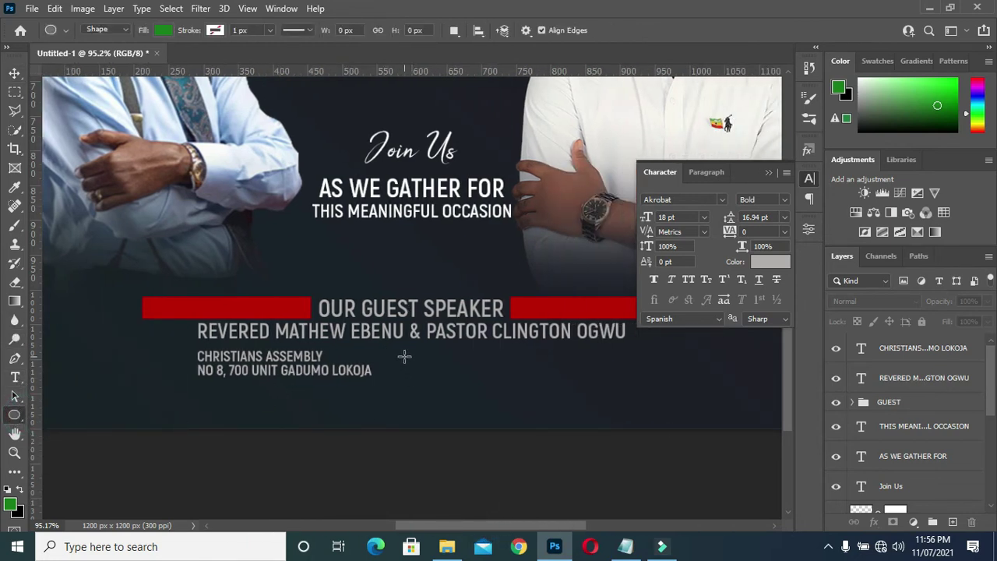
left_click_drag(398, 350, 444, 400)
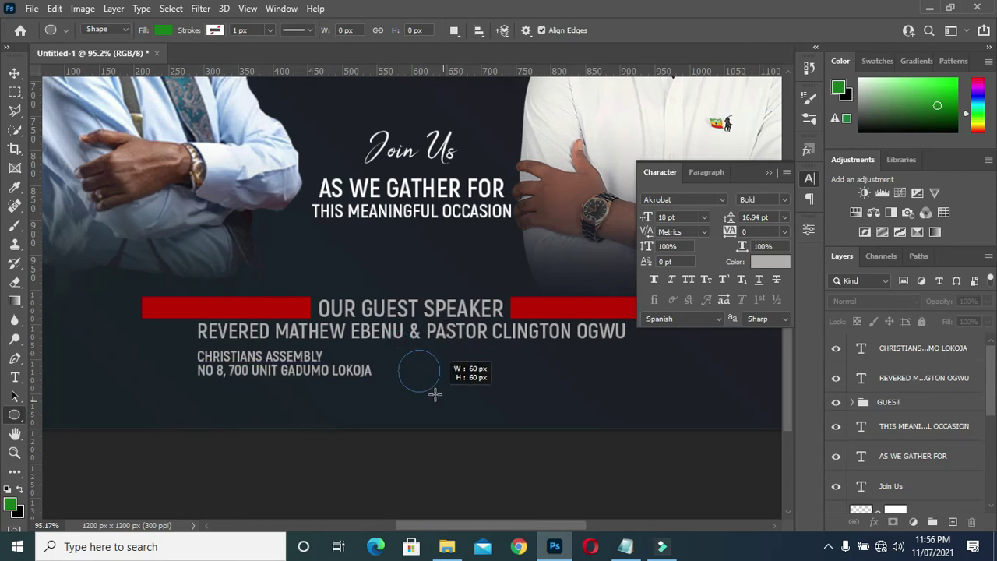
left_click_drag(441, 400, 432, 385)
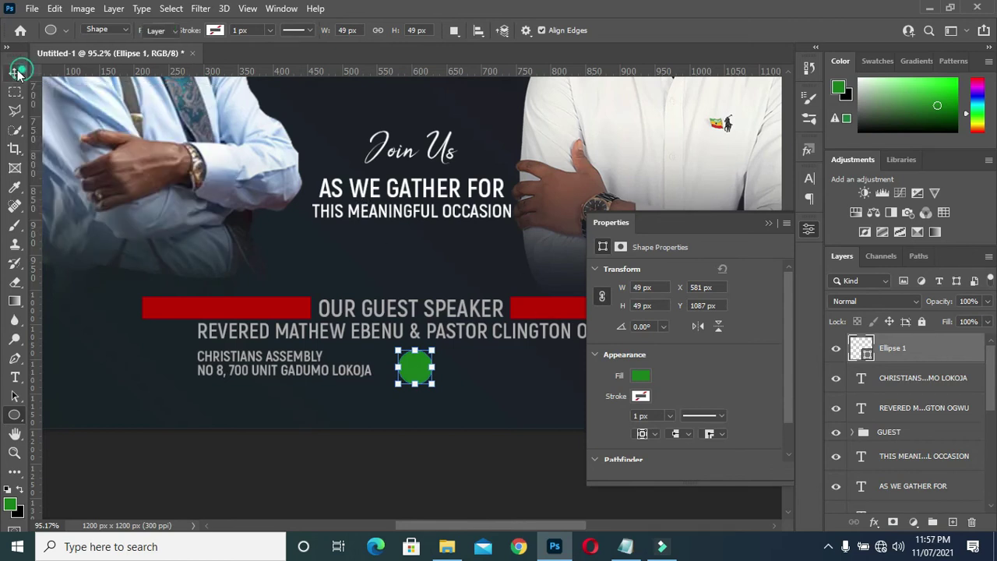
- Fill the circle light grey and position it beside the slightly lowered address
left_click(14, 72)
left_click(640, 395)
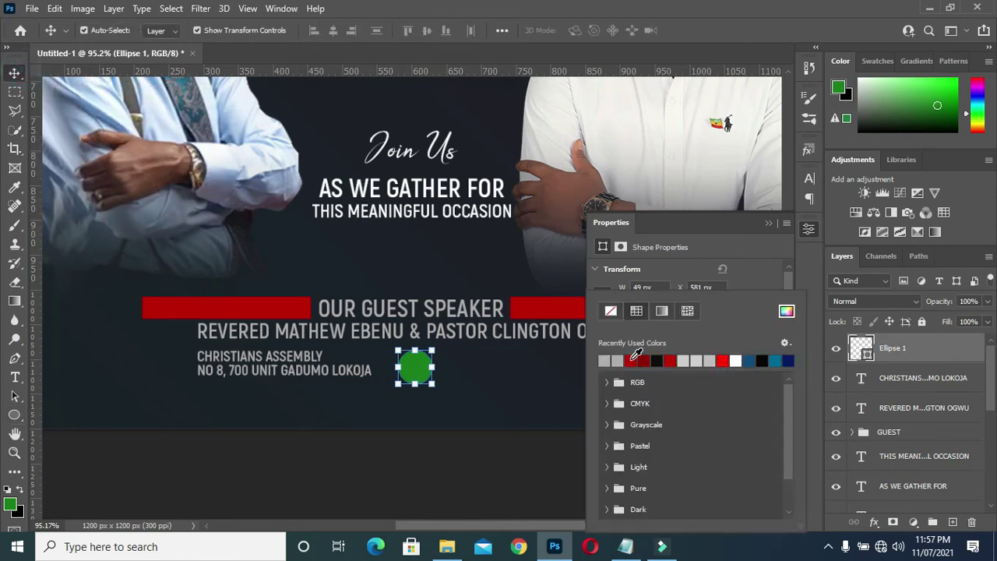
left_click(617, 360)
left_click(768, 223)
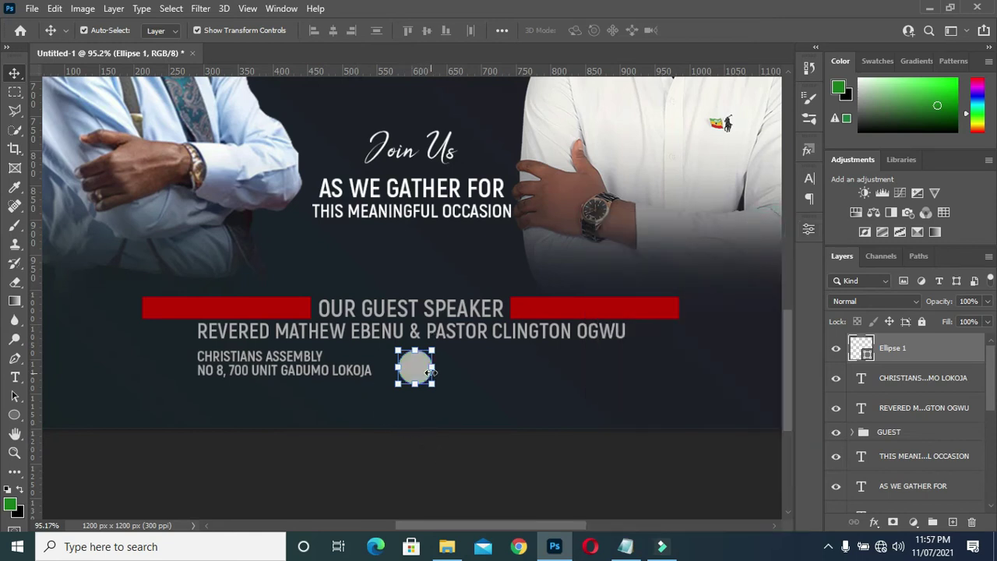
left_click_drag(415, 372, 410, 374)
left_click_drag(287, 358, 285, 363)
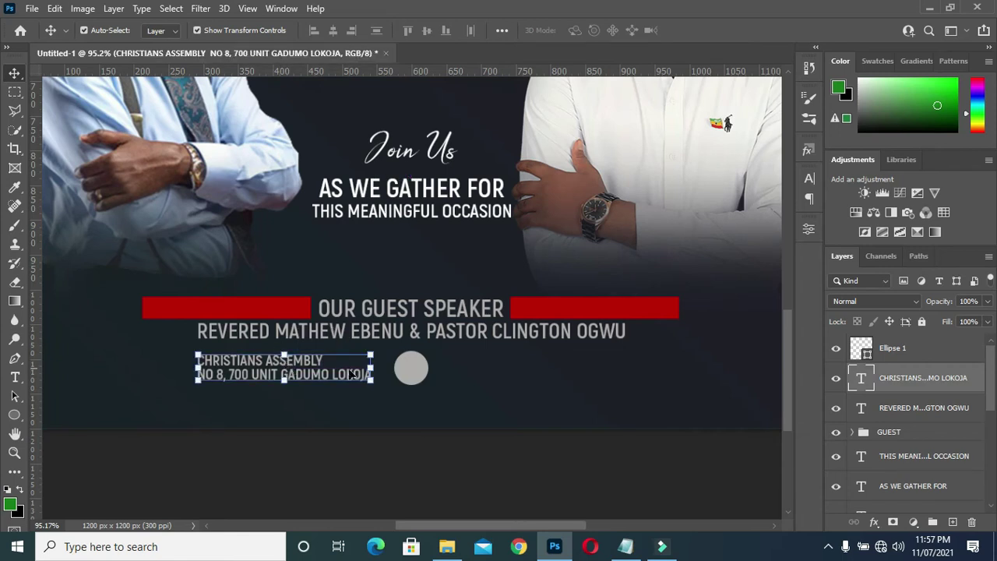
left_click(418, 479)
left_click_drag(410, 368, 392, 376)
left_click(450, 448)
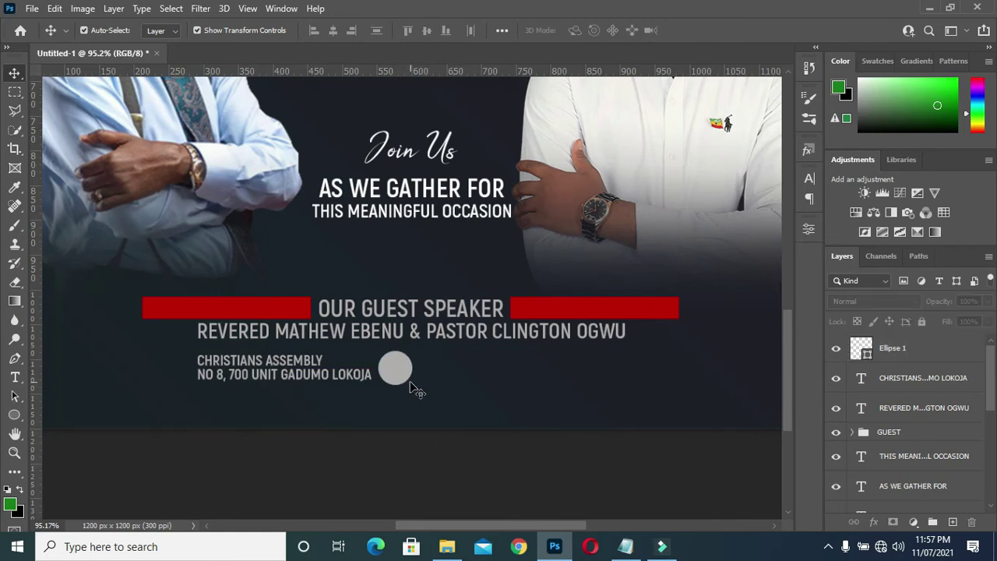
- Copy the date 27th from the event notes
scroll(405, 389, "up", 3)
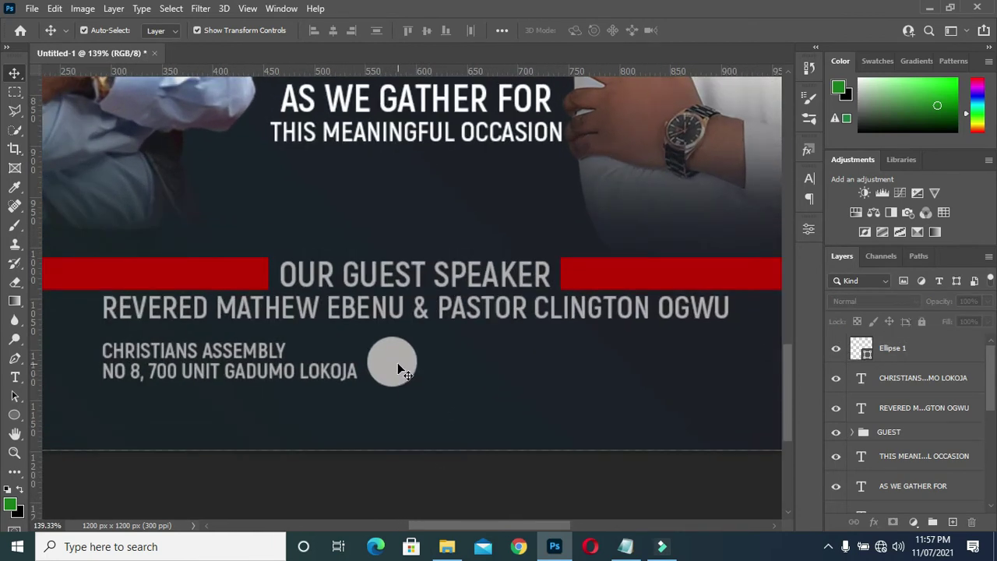
left_click(626, 546)
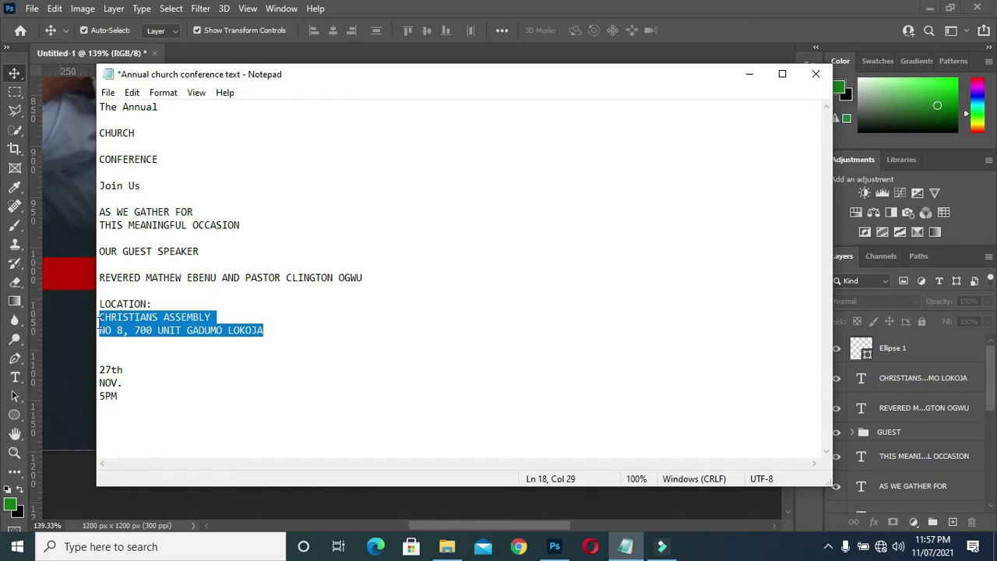
left_click_drag(123, 369, 100, 369)
key("ctrl+c")
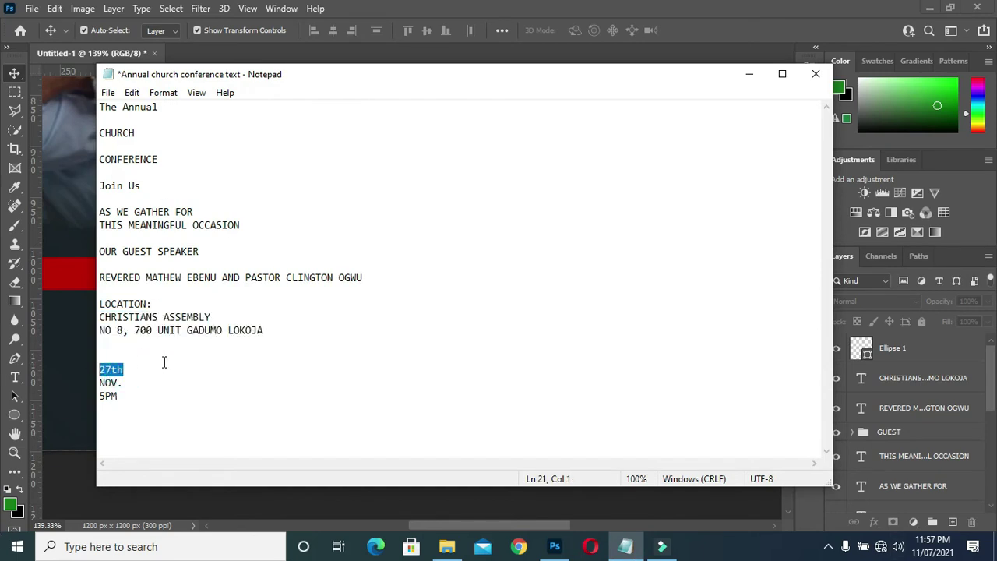
left_click(749, 74)
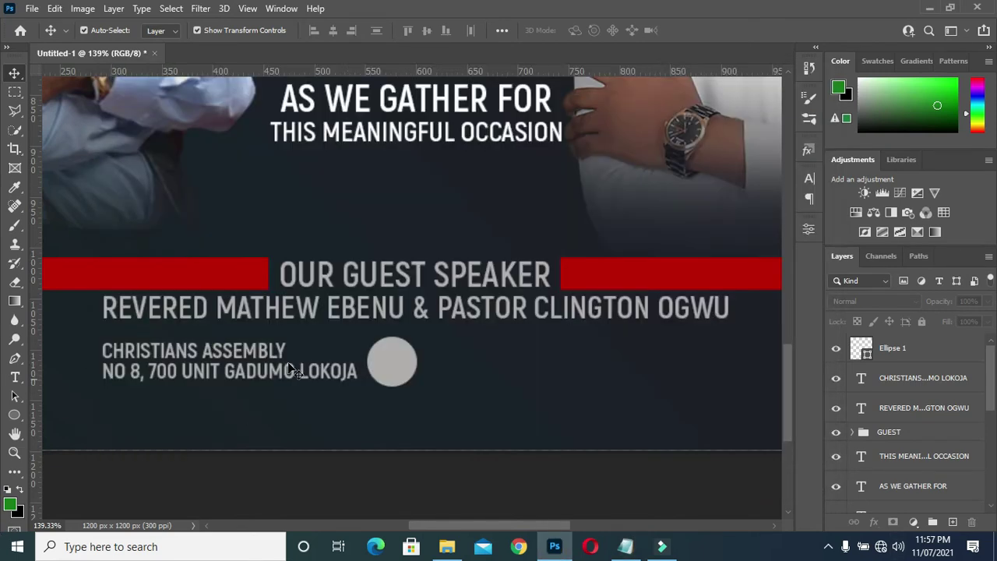
scroll(326, 377, "up", 2)
- Paste 27th as a new text layer beside the grey circle
left_click(15, 377)
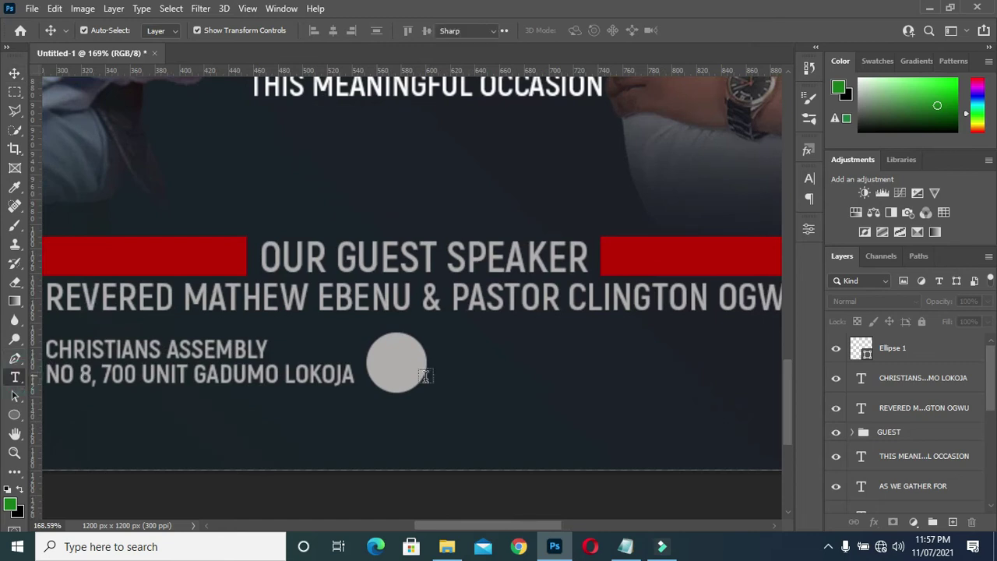
left_click(450, 359)
key("ctrl+v")
left_click(705, 30)
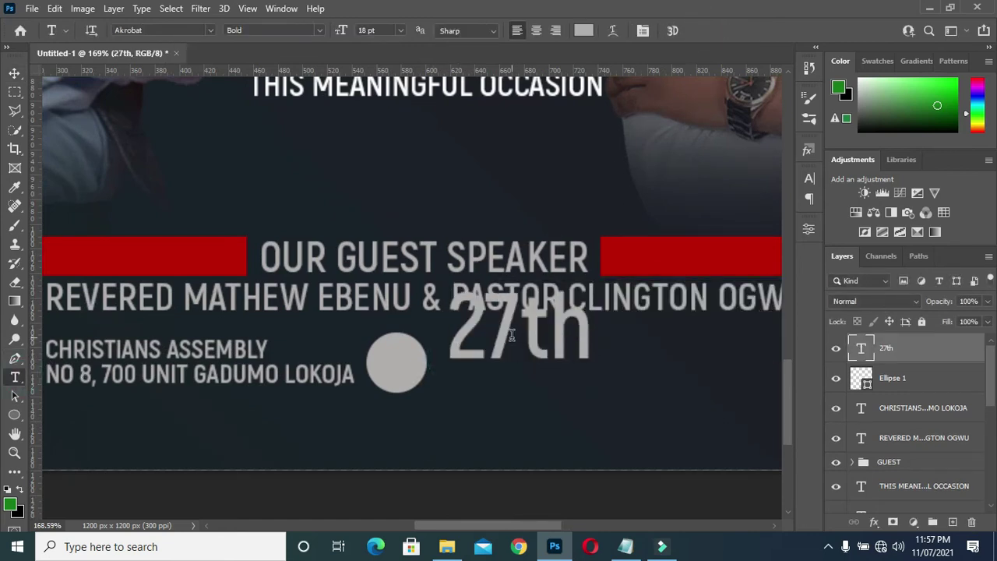
left_click_drag(503, 335, 453, 355)
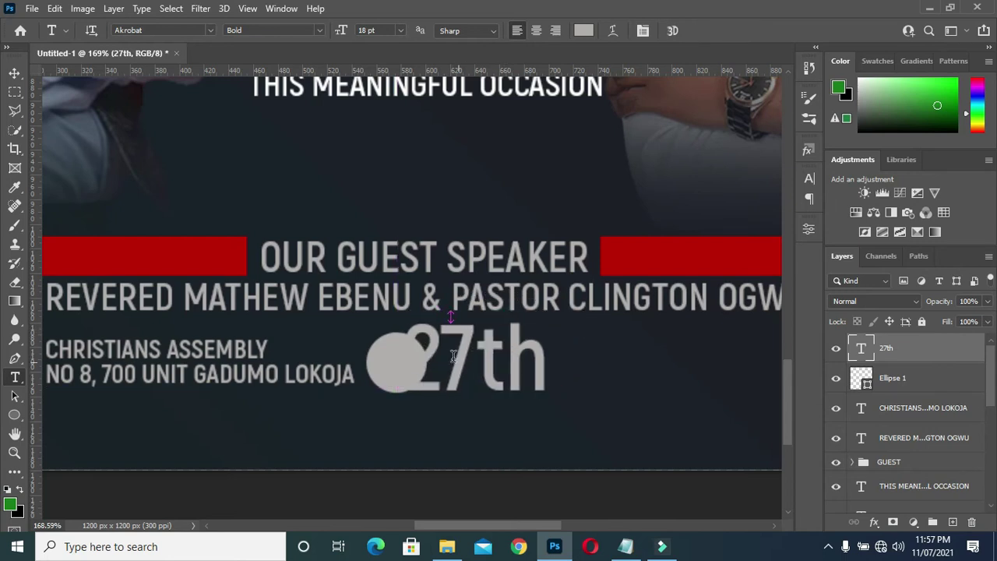
- Scale the 27th text down to about 29% next to the circle
left_click(15, 71)
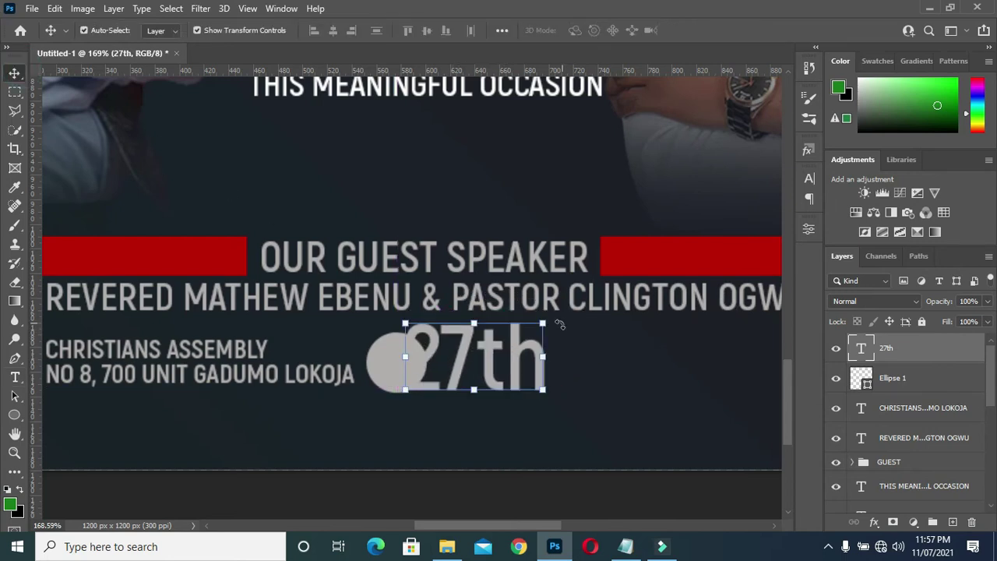
left_click_drag(543, 321, 489, 338)
left_click_drag(344, 441, 377, 441)
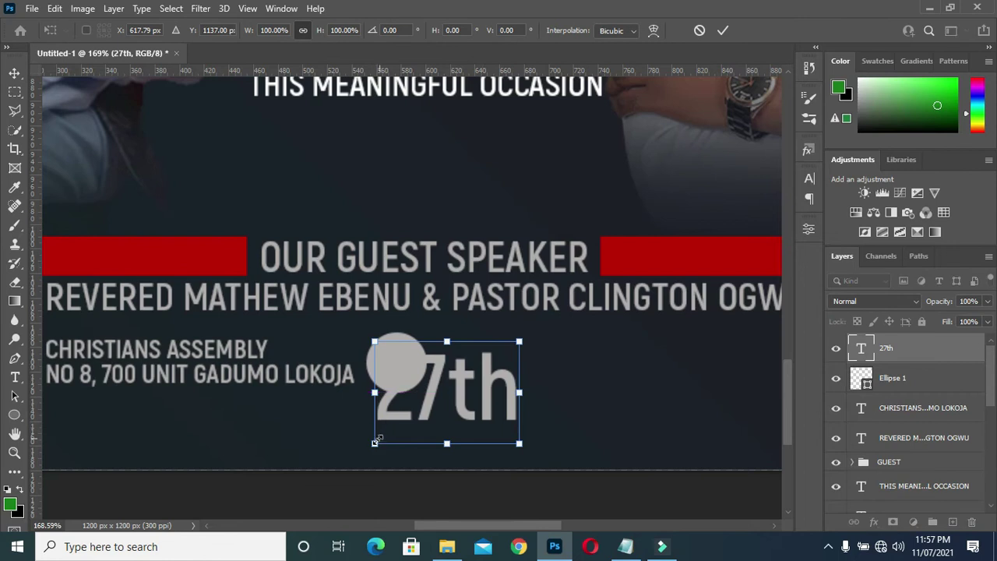
left_click_drag(377, 441, 476, 370)
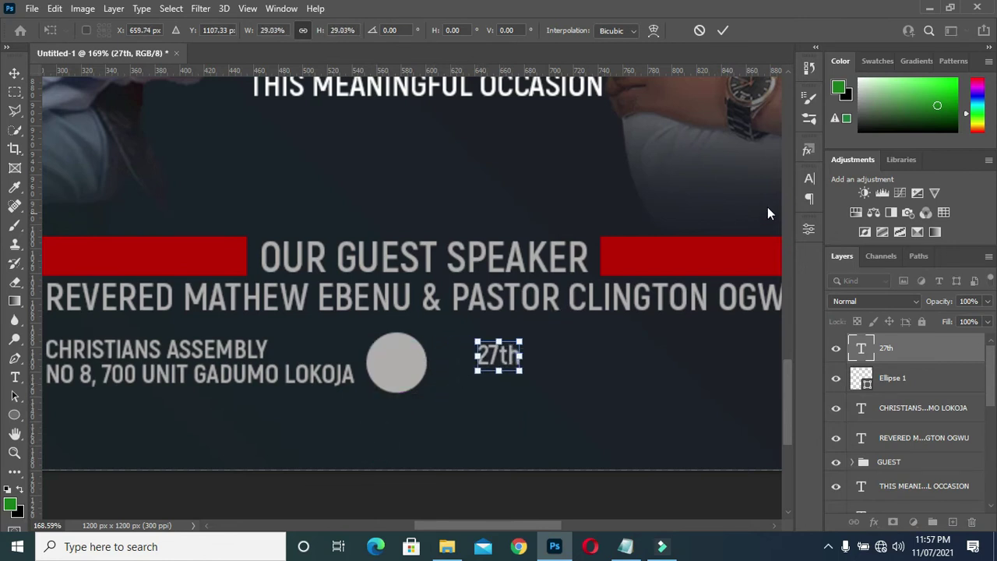
left_click(807, 178)
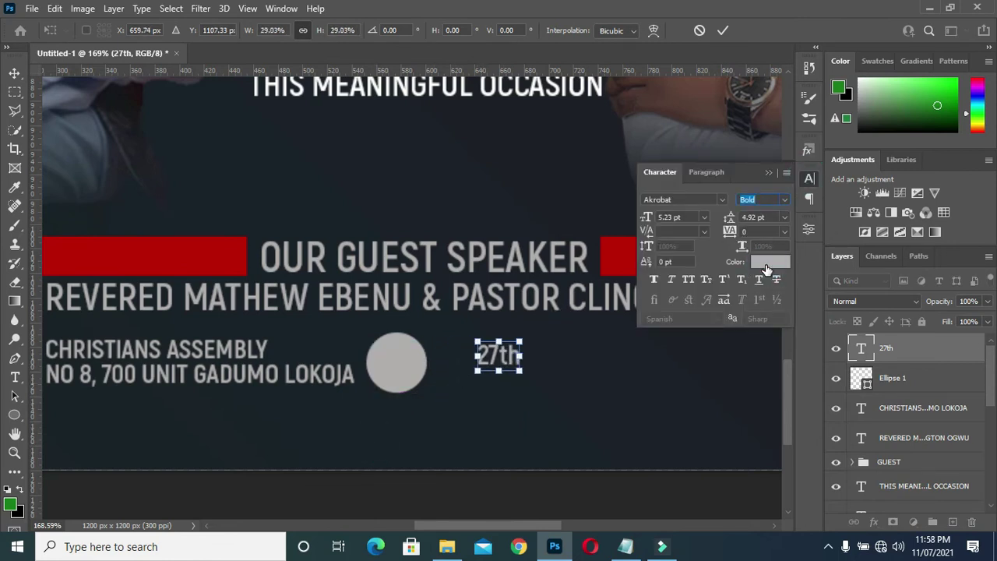
left_click(722, 30)
- Set the 27th text colour to red cd0000
left_click(770, 261)
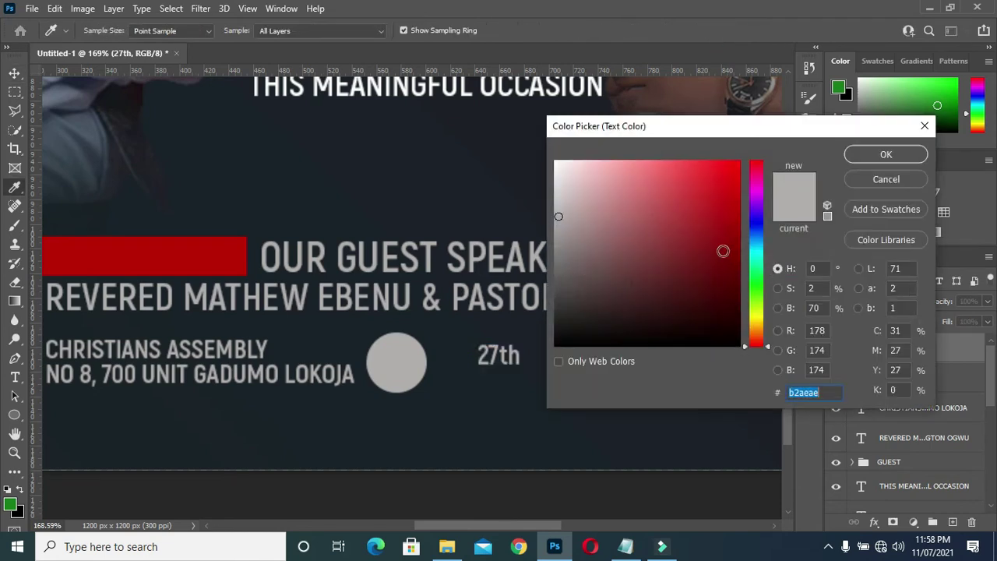
left_click_drag(683, 173, 743, 196)
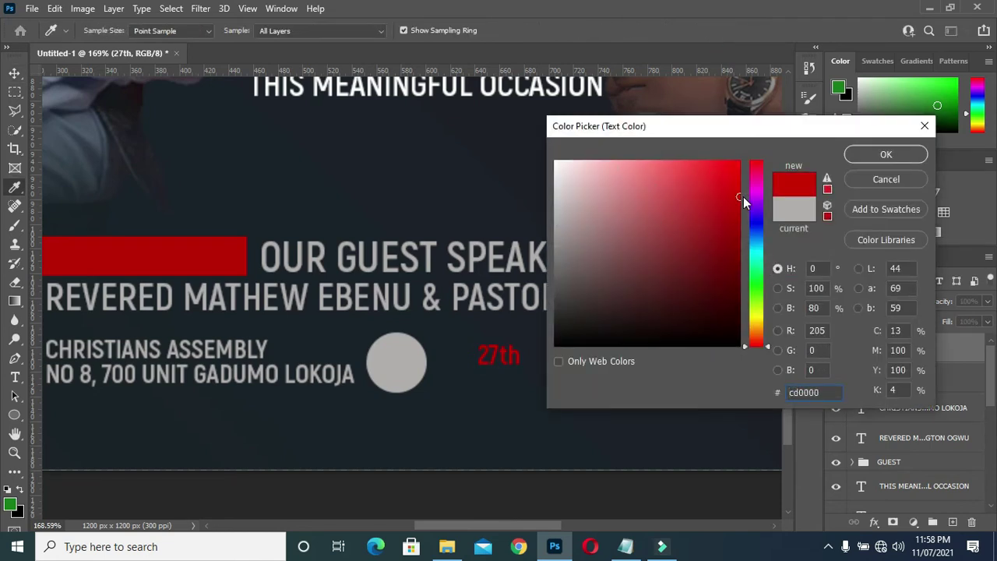
left_click(885, 155)
scroll(502, 356, "up", 2)
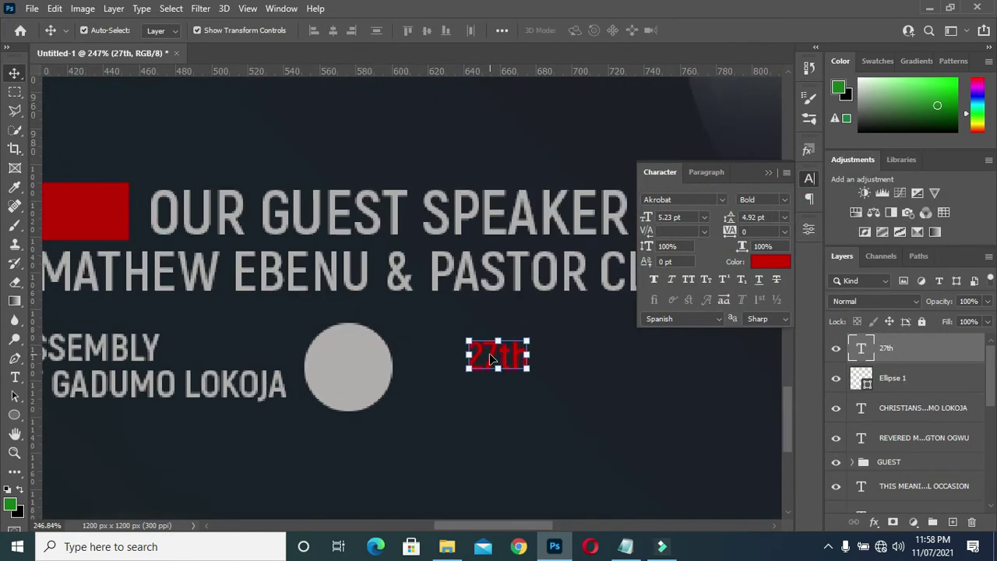
scroll(502, 356, "down", 3)
- Move the red 27th onto the grey circle and shrink the circle around it
left_click_drag(502, 355, 413, 360)
double_click(413, 361)
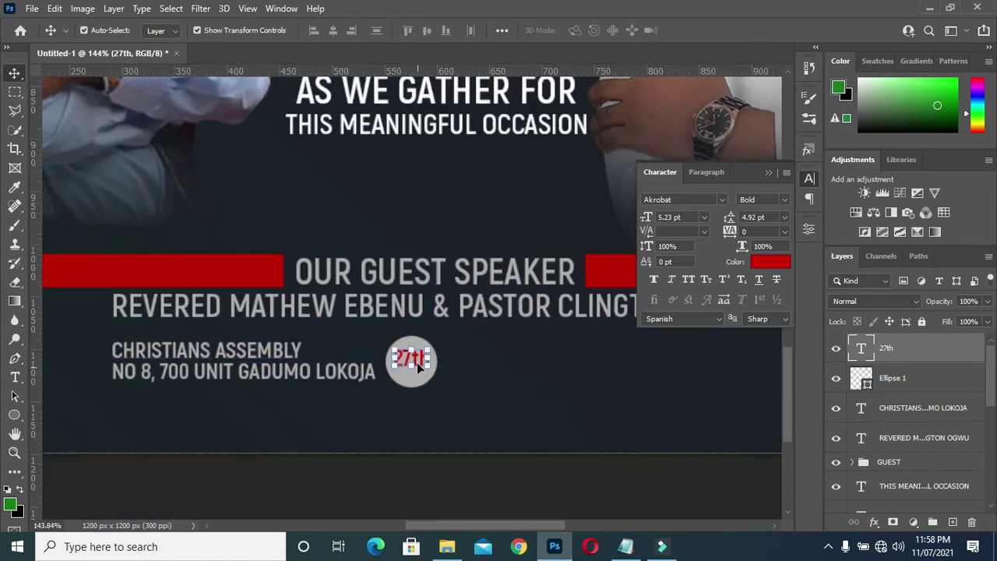
left_click_drag(415, 357, 424, 356)
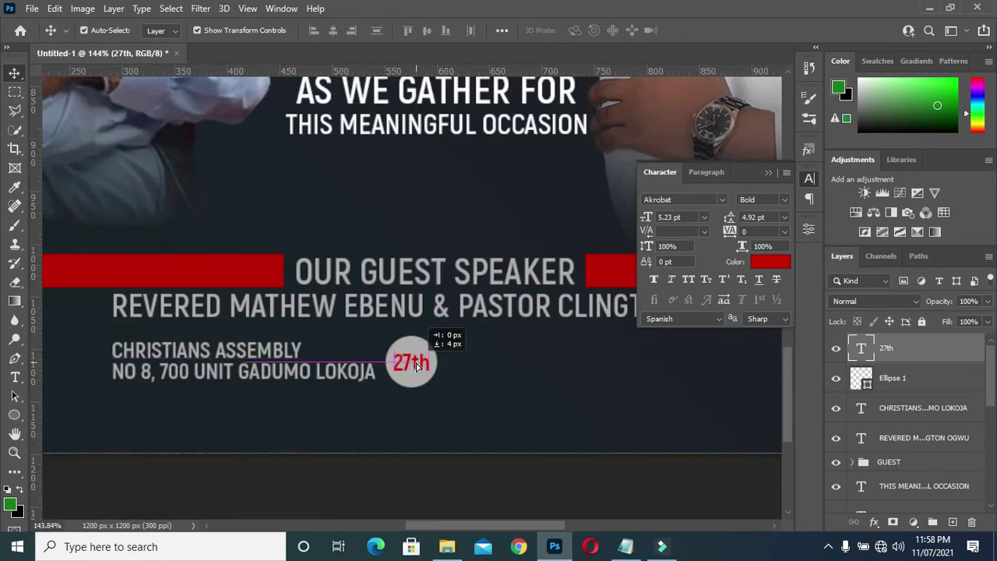
left_click(876, 380)
left_click_drag(437, 387, 433, 383)
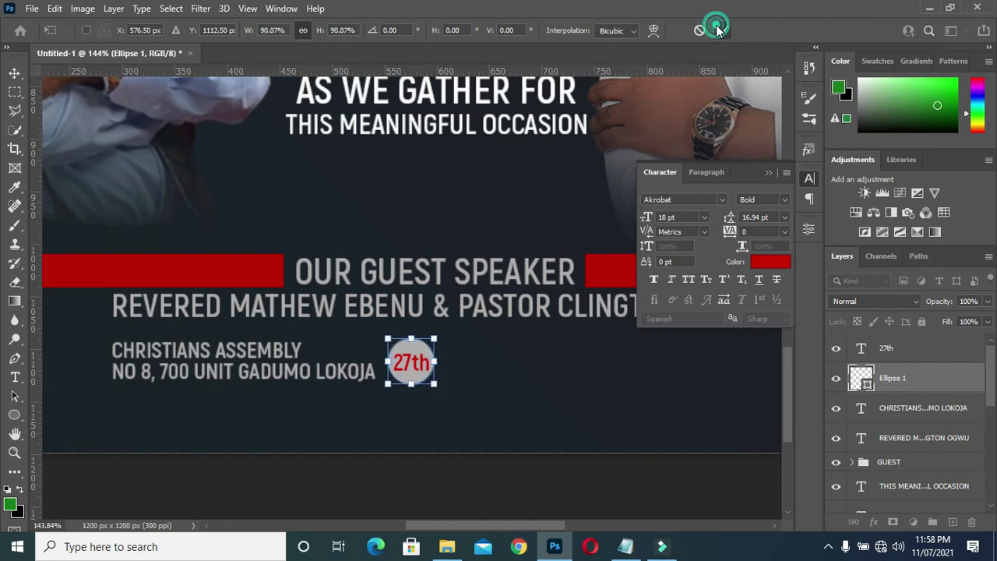
- Delete the 'th' so the date text reads just 27
scroll(424, 354, "up", 1)
left_click(401, 371)
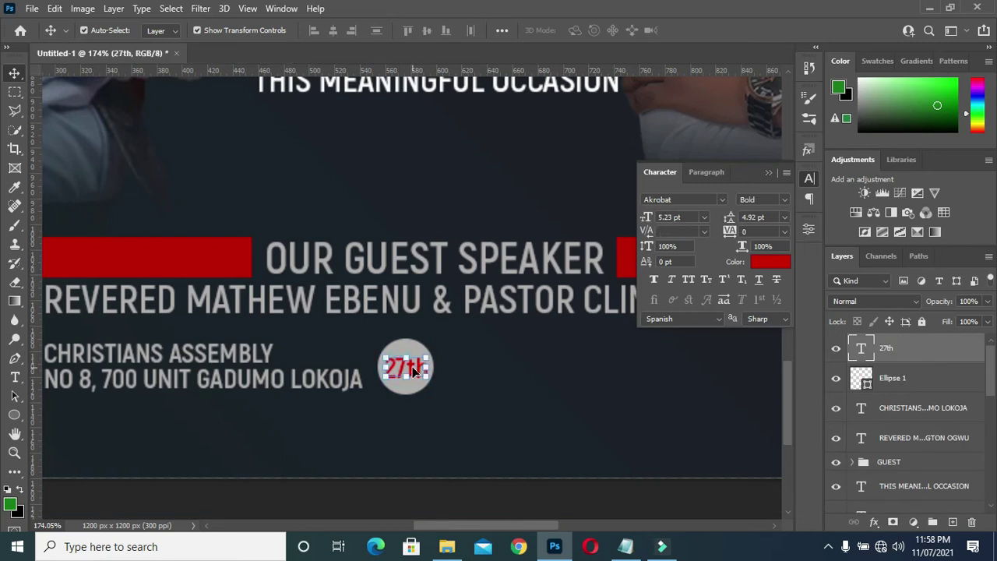
key("t")
left_click_drag(409, 366, 425, 371)
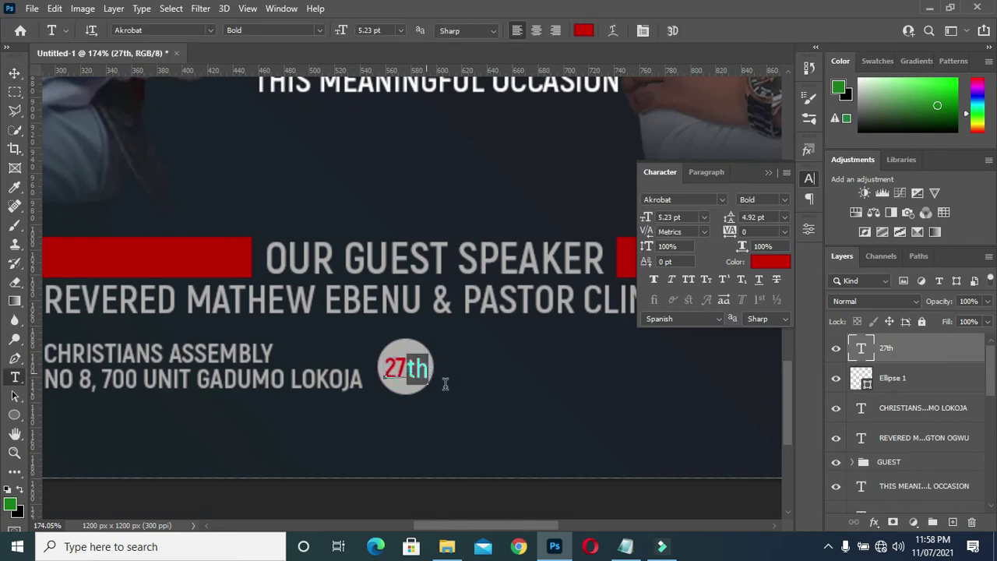
key("BackSpace")
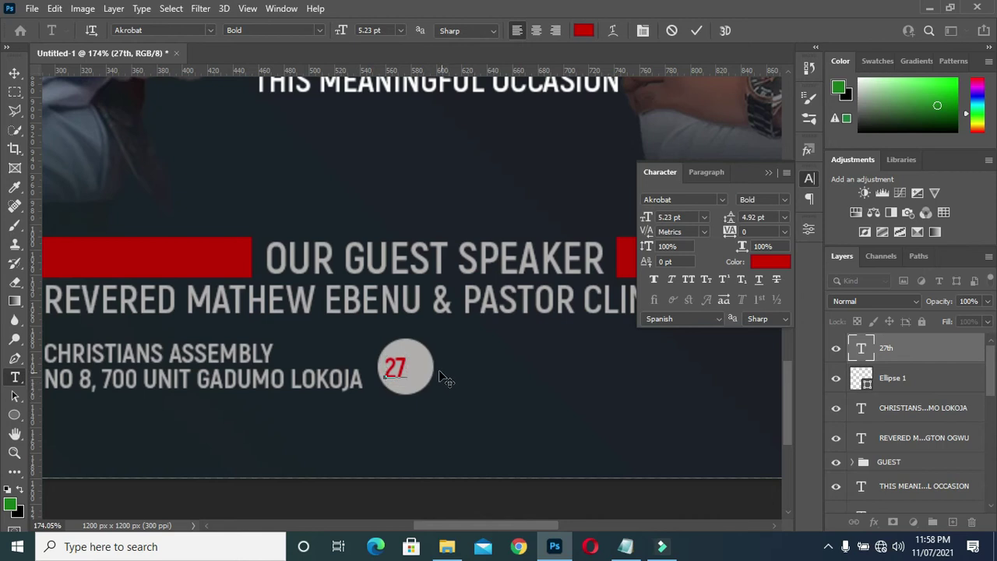
left_click(695, 31)
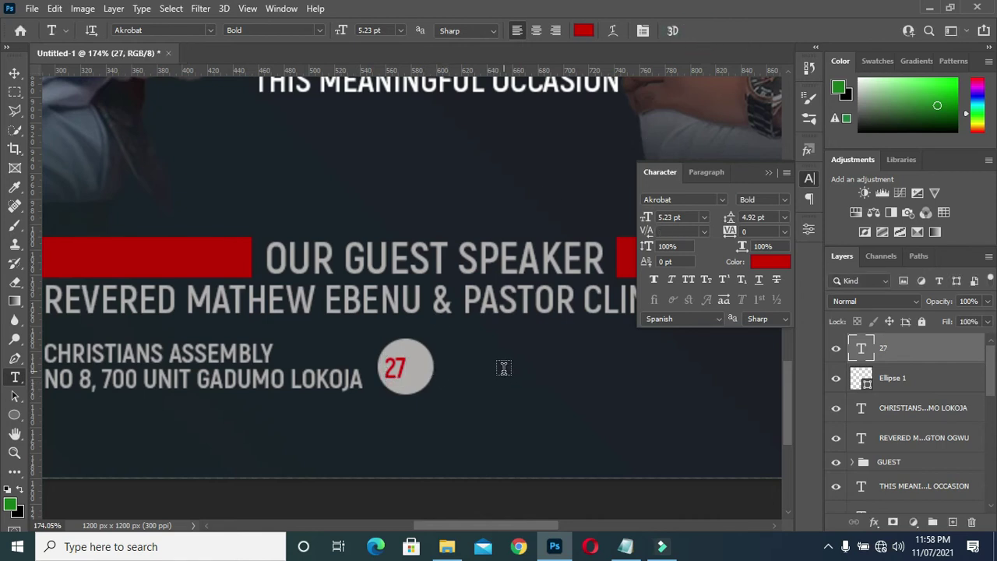
- Add a new 'th' text layer and shrink it to about 20%
left_click(503, 371)
type("th")
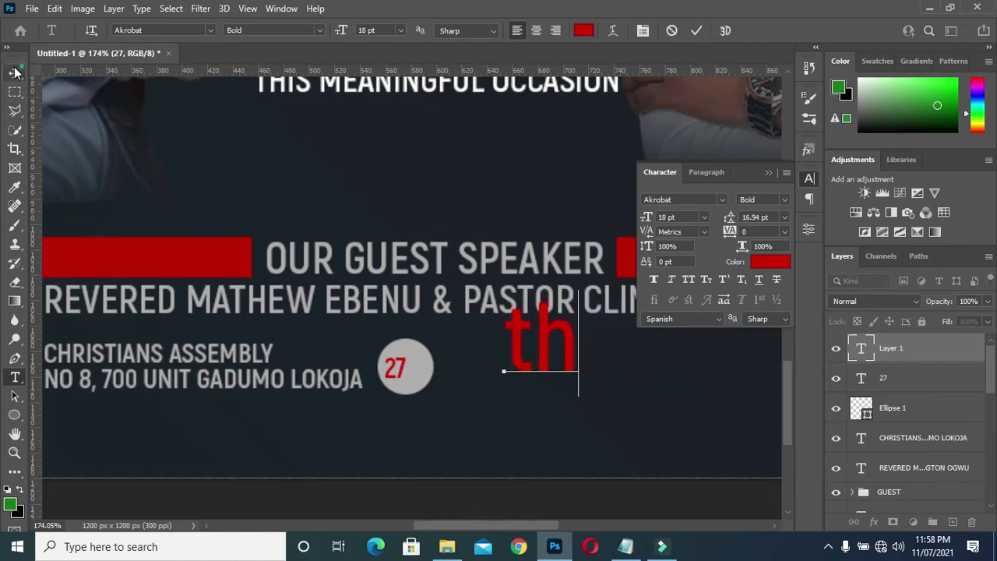
left_click(14, 73)
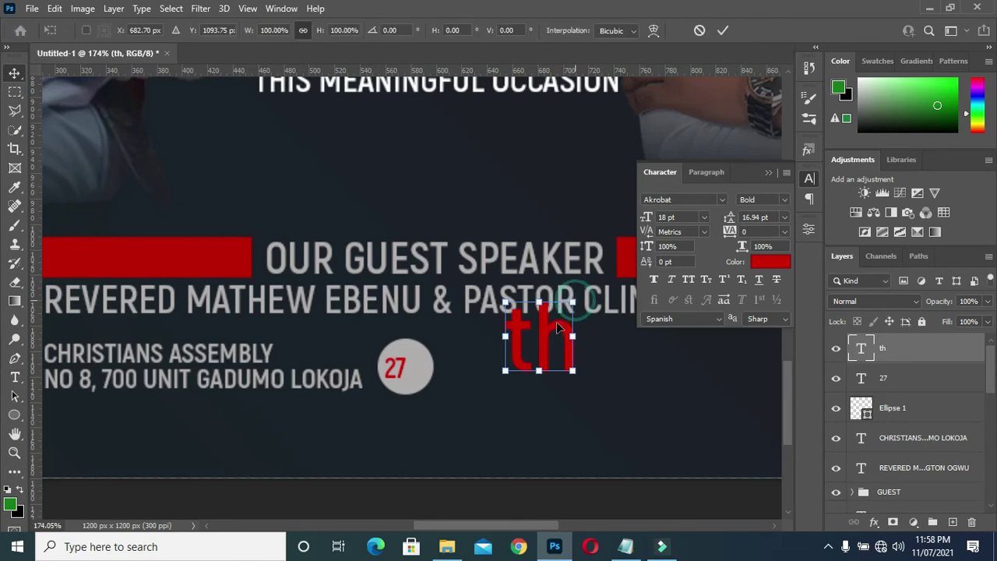
left_click_drag(574, 300, 542, 436)
left_click_drag(543, 324, 483, 424)
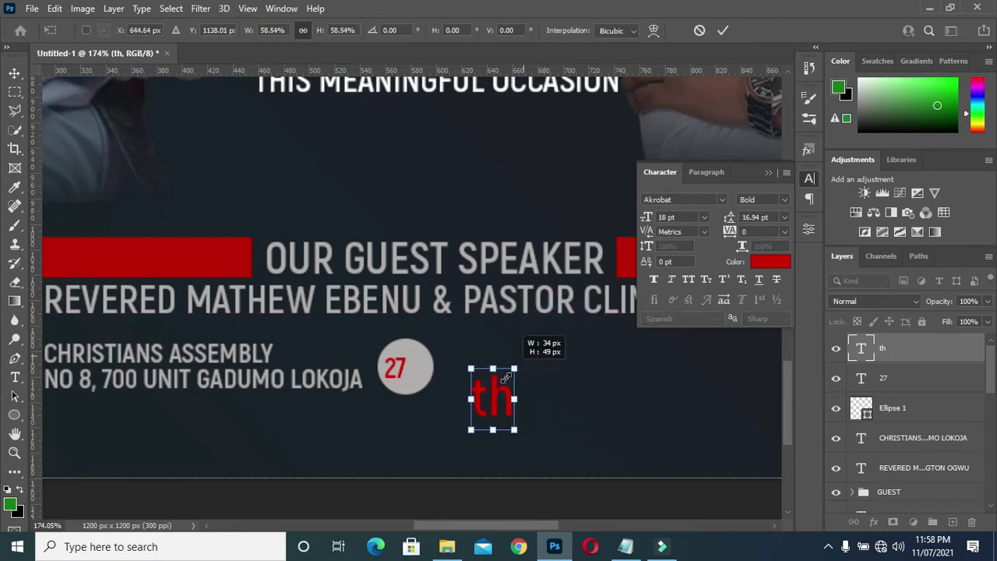
mouse_move(483, 424)
left_mouse_down()
mouse_move(479, 405)
mouse_move(415, 363)
left_mouse_up()
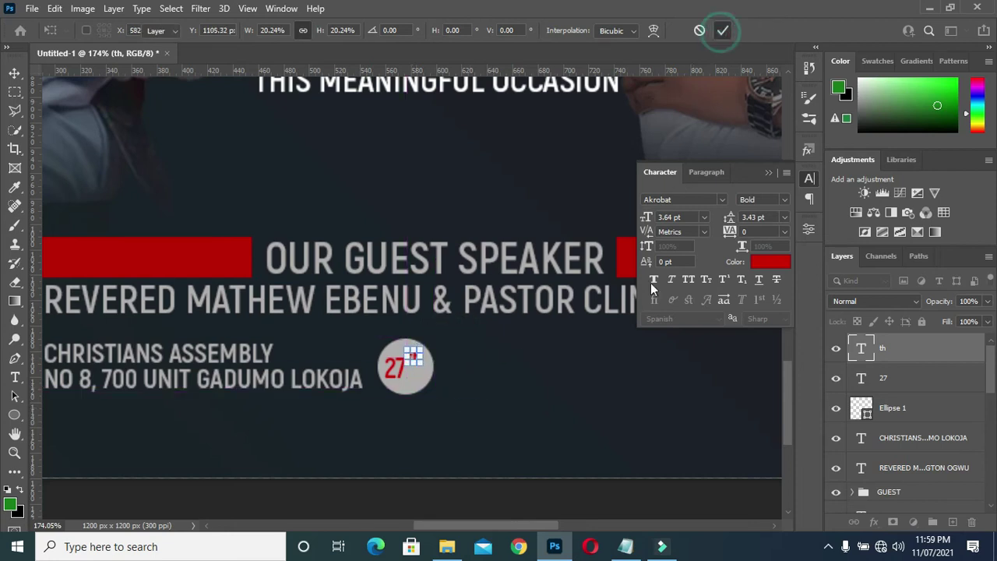
left_click(722, 30)
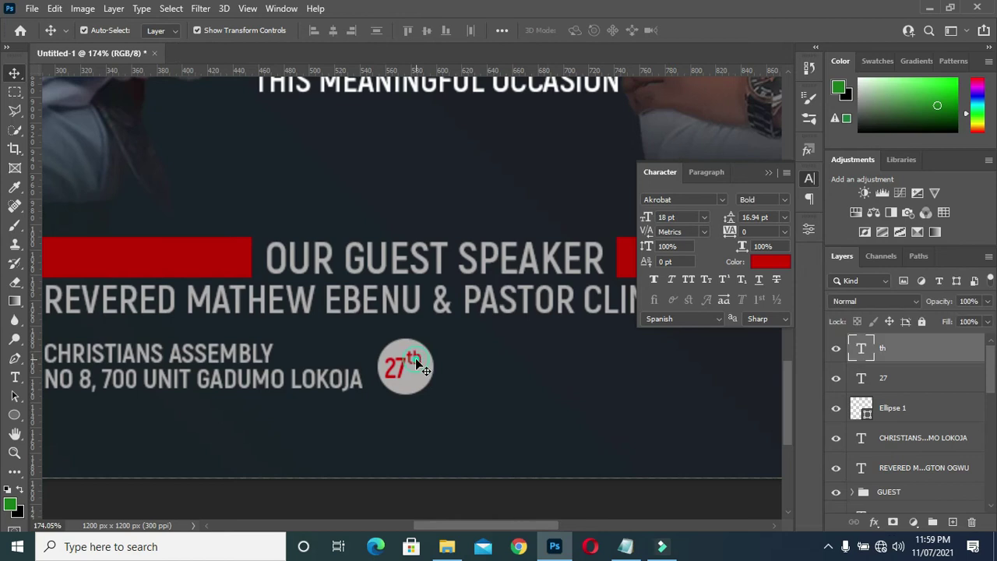
- Nudge the th into a raised spot beside 27, then scale both layers to 106%
key("Down")
key("Down")
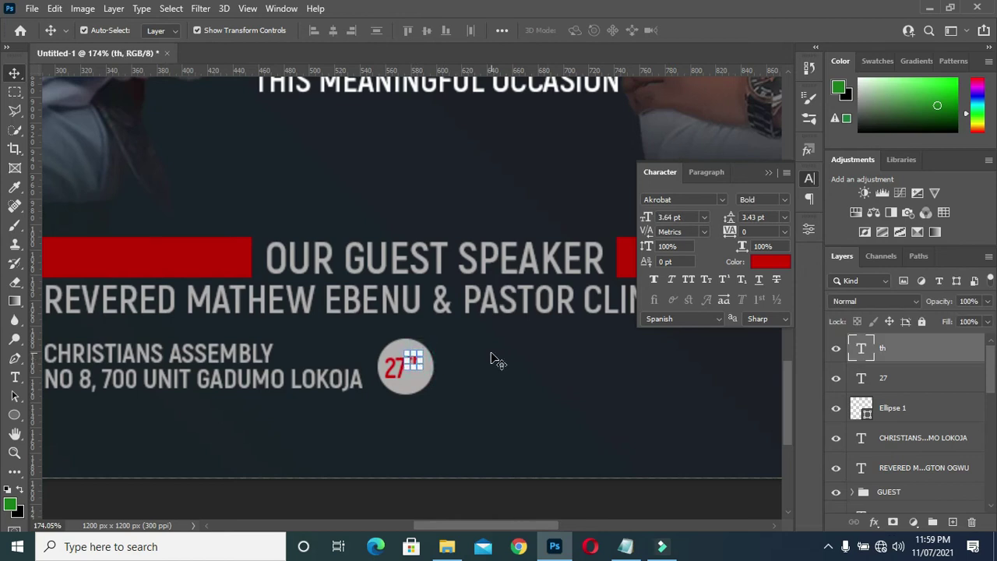
key("Right")
key("Right")
left_click(486, 497)
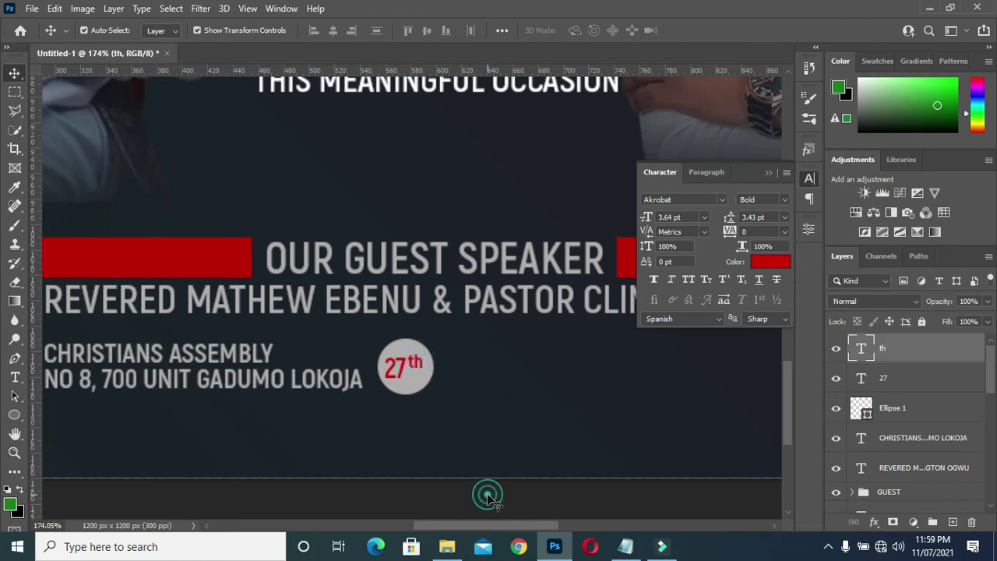
left_click(894, 380, "ctrl")
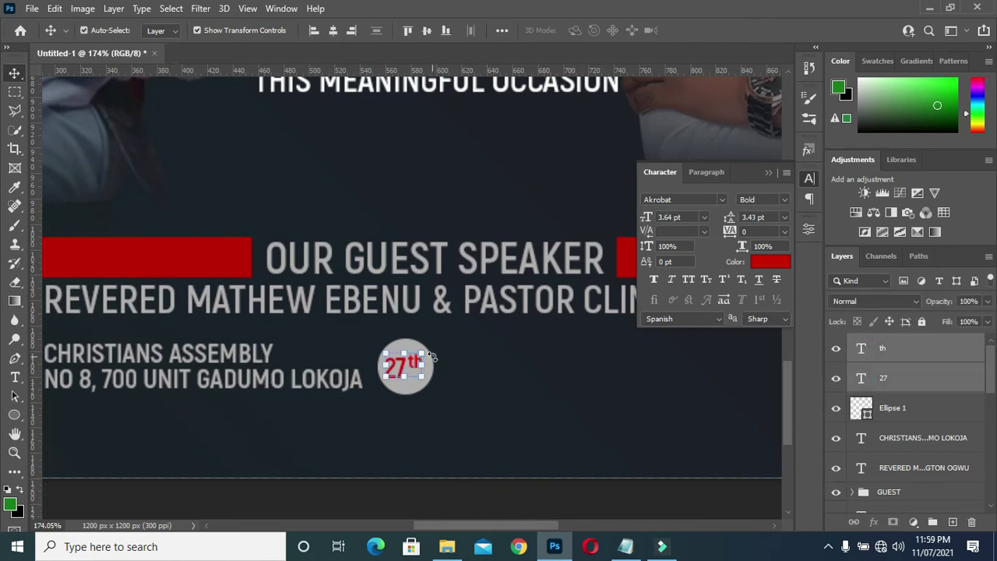
scroll(421, 352, "up", 1)
scroll(420, 352, "up", 1)
left_click_drag(421, 352, 424, 349)
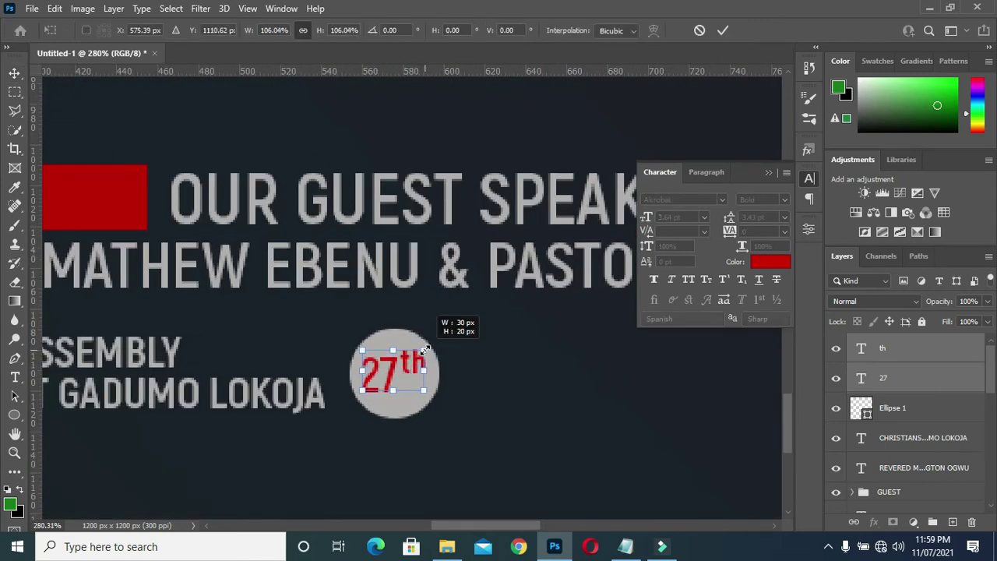
scroll(552, 225, "down", 3)
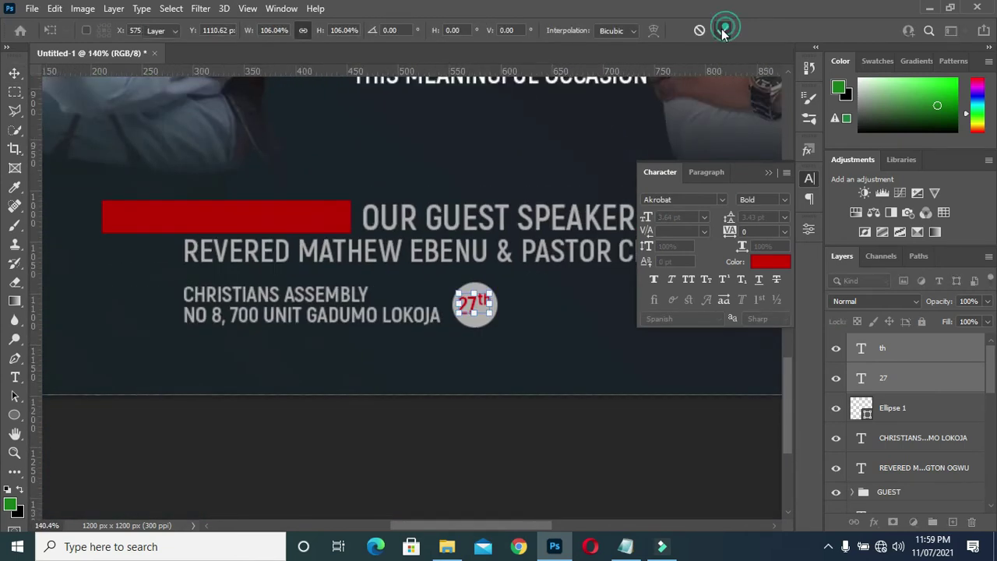
left_click(724, 29)
left_click(633, 441)
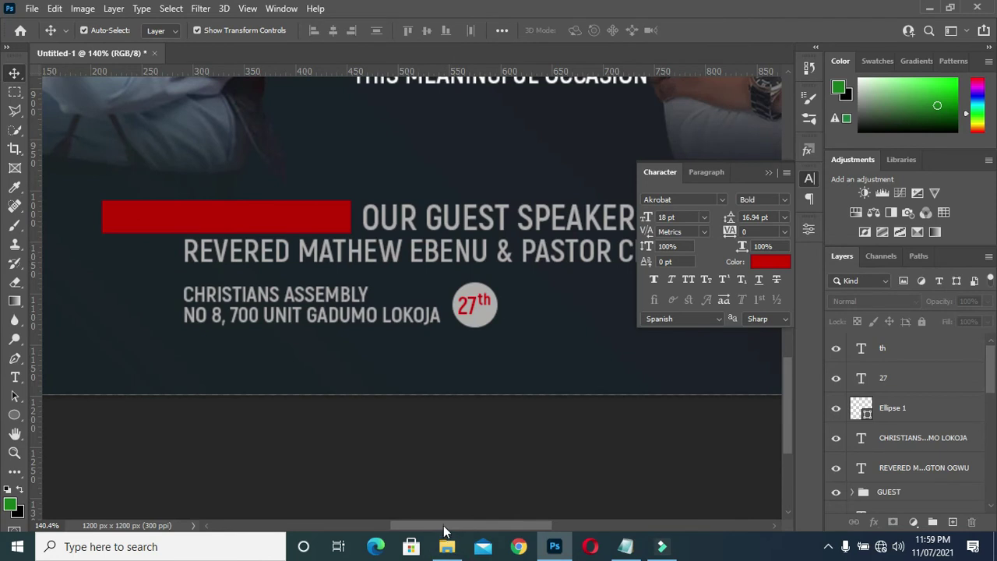
scroll(444, 526, "right", 3)
left_click(912, 407)
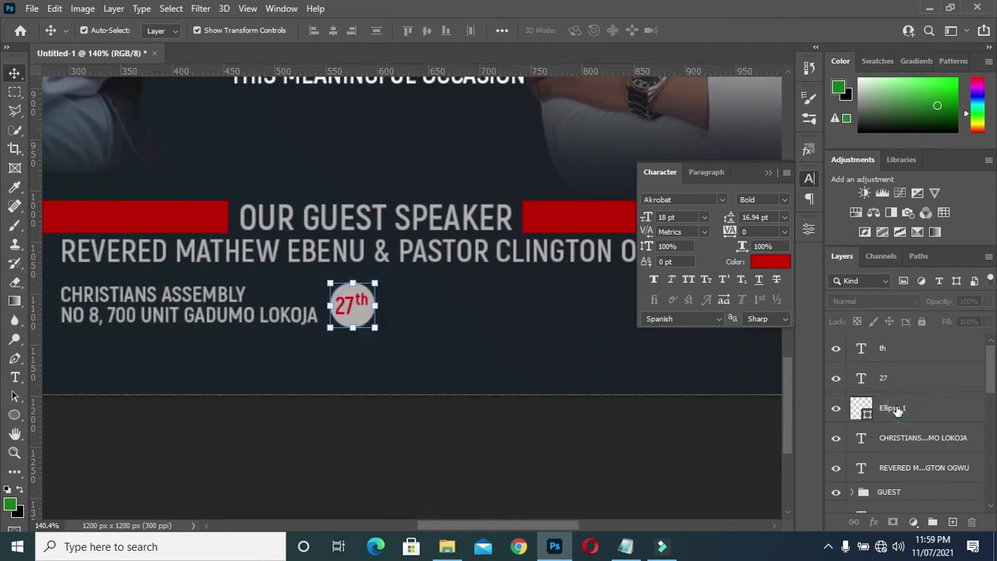
- Duplicate the grey circle, move the copy to the top, and place it right of 27th
key("ctrl+j")
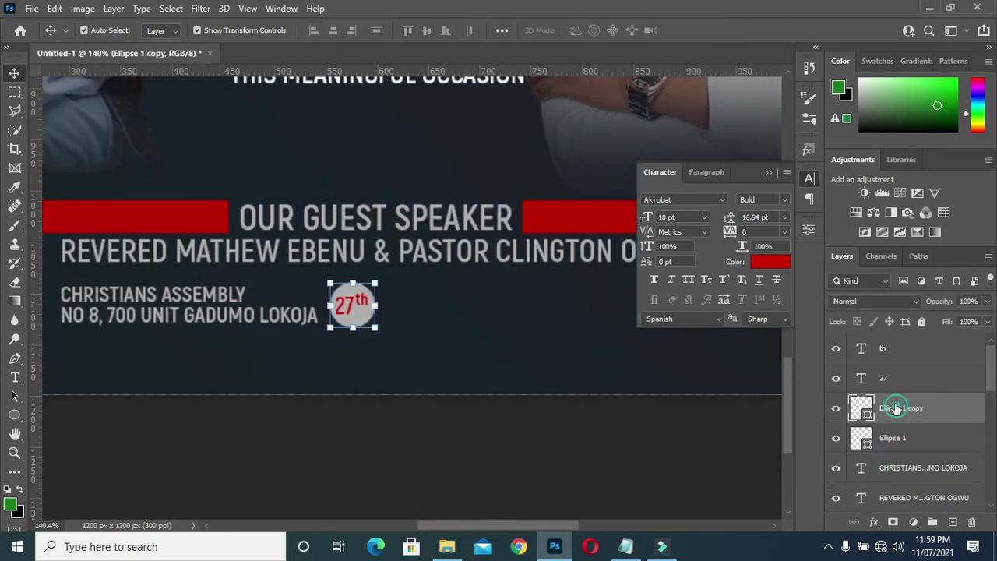
left_click_drag(896, 410, 896, 346)
left_click_drag(360, 312, 403, 317)
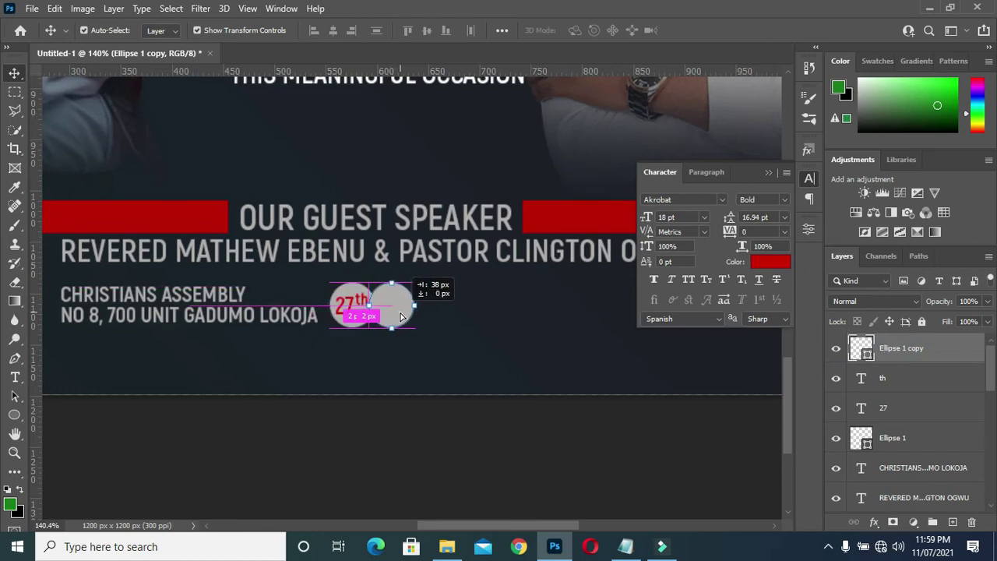
left_click(396, 439)
left_click(385, 308)
- Set the text colour to a40202 and fill the circle copy with dark red 8a0000
left_click(758, 266)
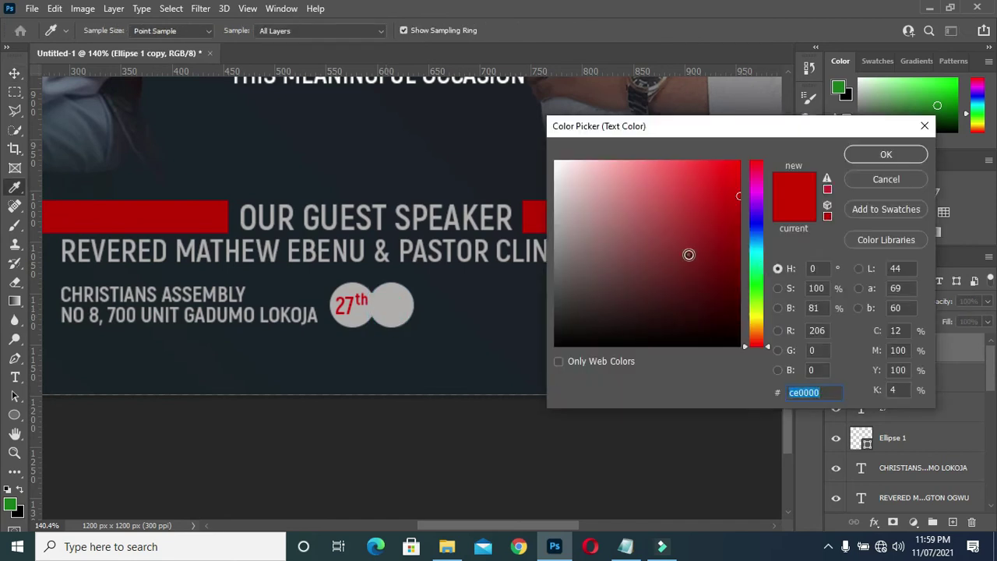
left_click(739, 227)
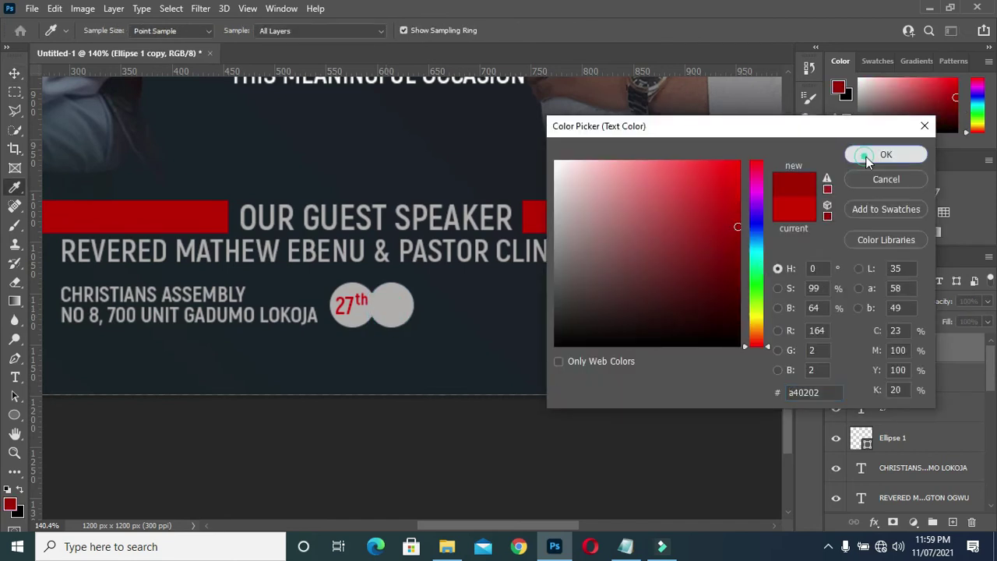
left_click(876, 154)
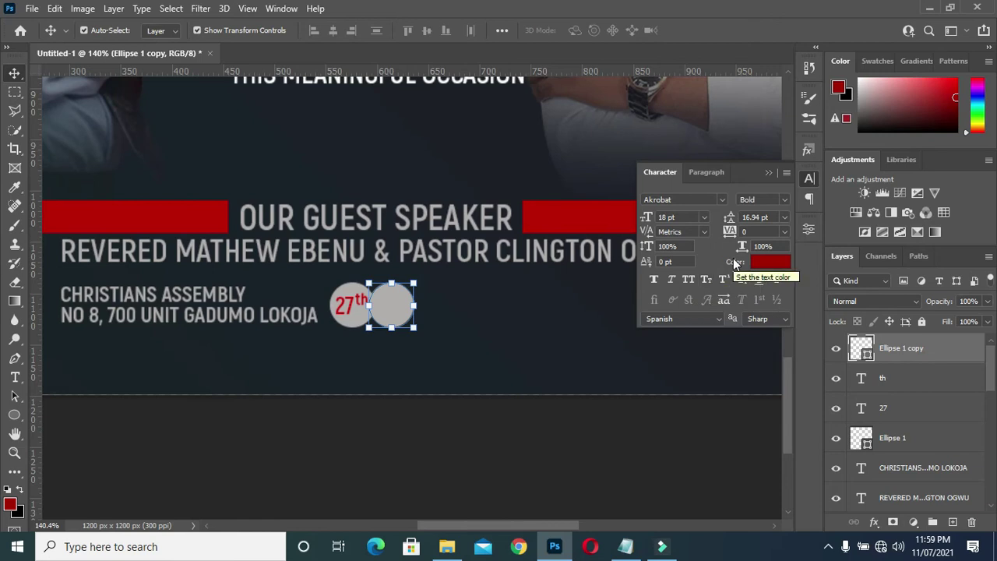
double_click(860, 348)
mouse_move(685, 252)
left_mouse_down()
mouse_move(716, 231)
mouse_move(748, 251)
left_mouse_up()
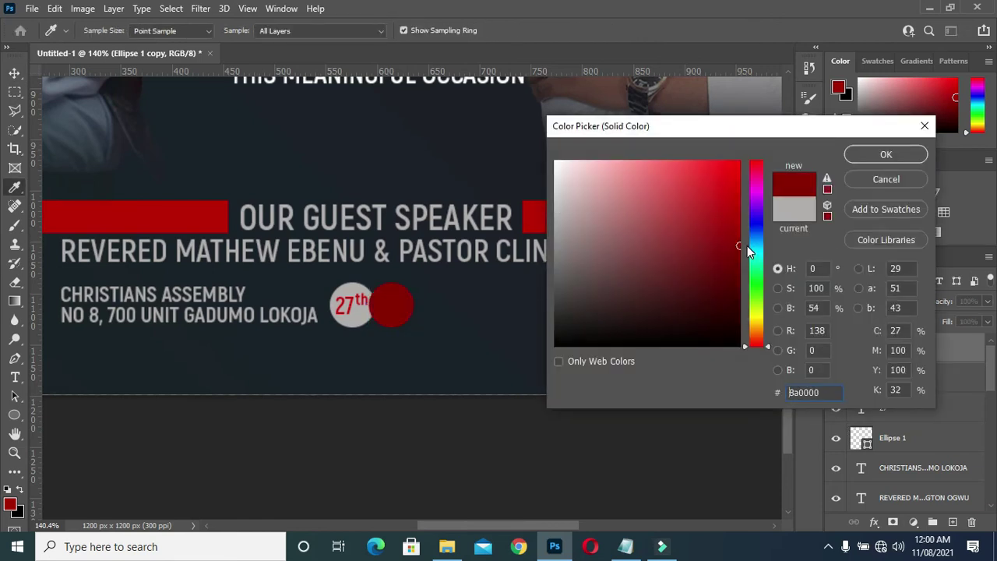
left_click(884, 154)
- Fill the original circle behind 27th with white
key("v")
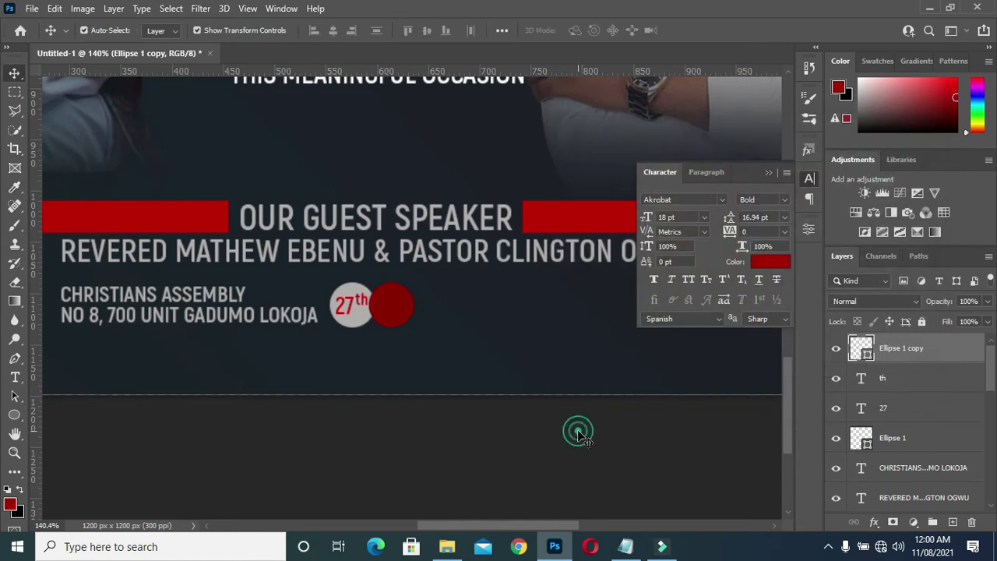
scroll(415, 336, "up", 1)
scroll(415, 336, "up", 1)
left_click(355, 325)
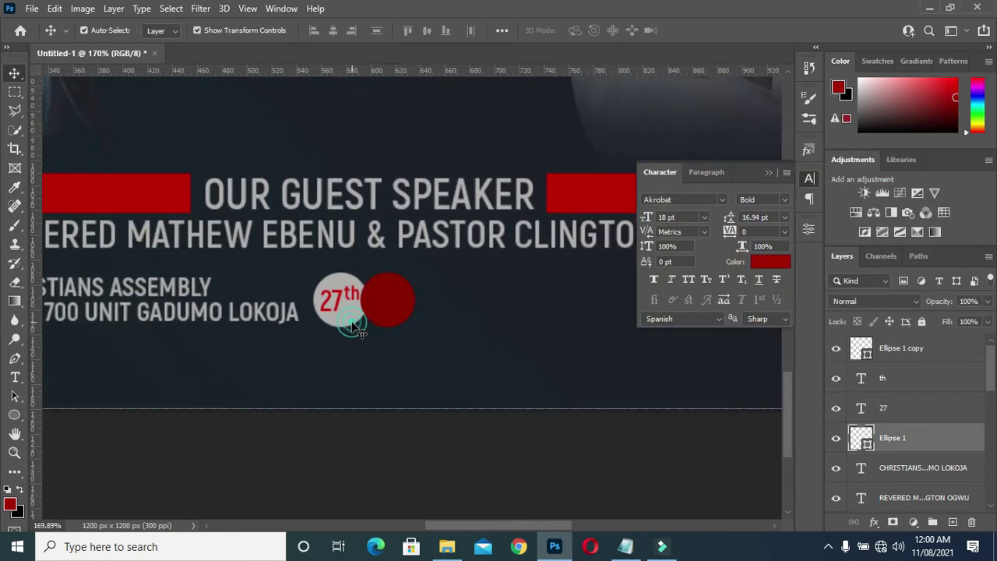
double_click(863, 447)
left_click_drag(556, 185, 551, 156)
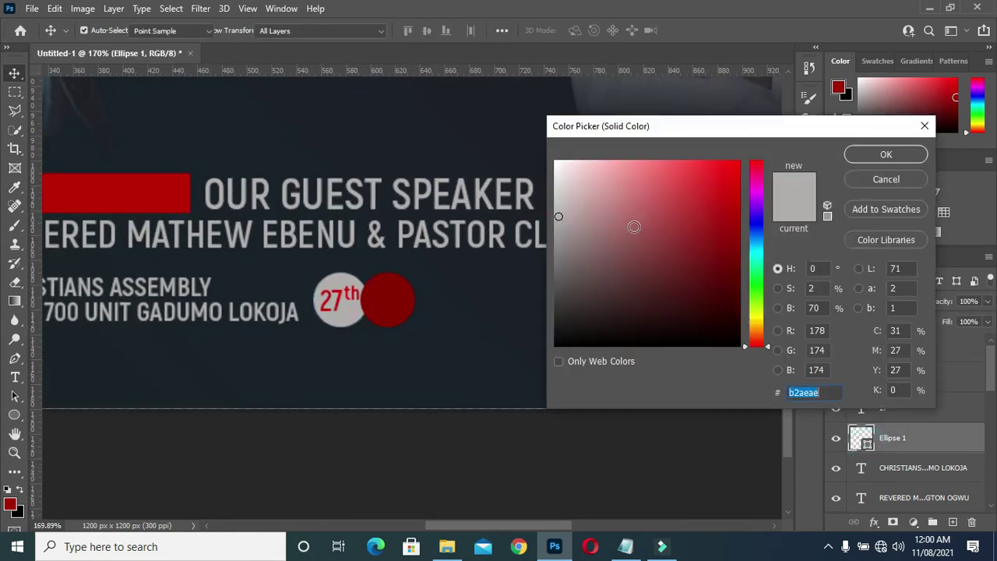
left_click(904, 162)
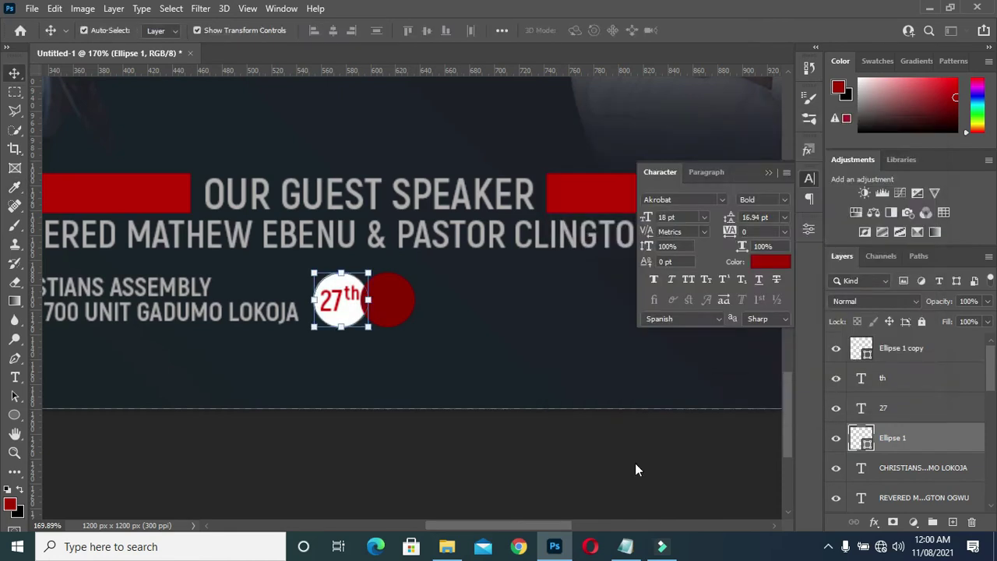
- Copy the NOV. and 5PM lines from the flyer text notes
scroll(551, 416, "down", 3)
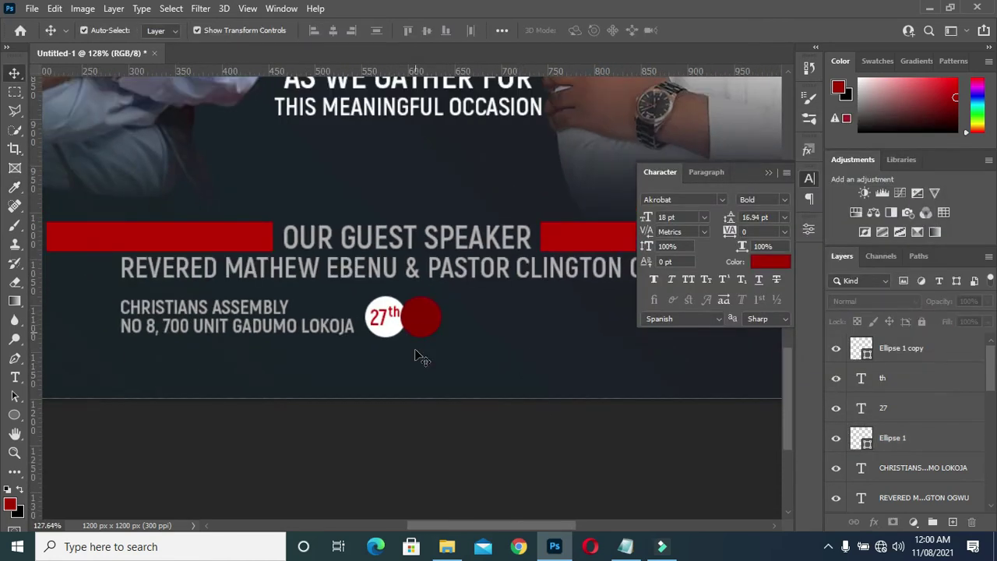
left_click(625, 546)
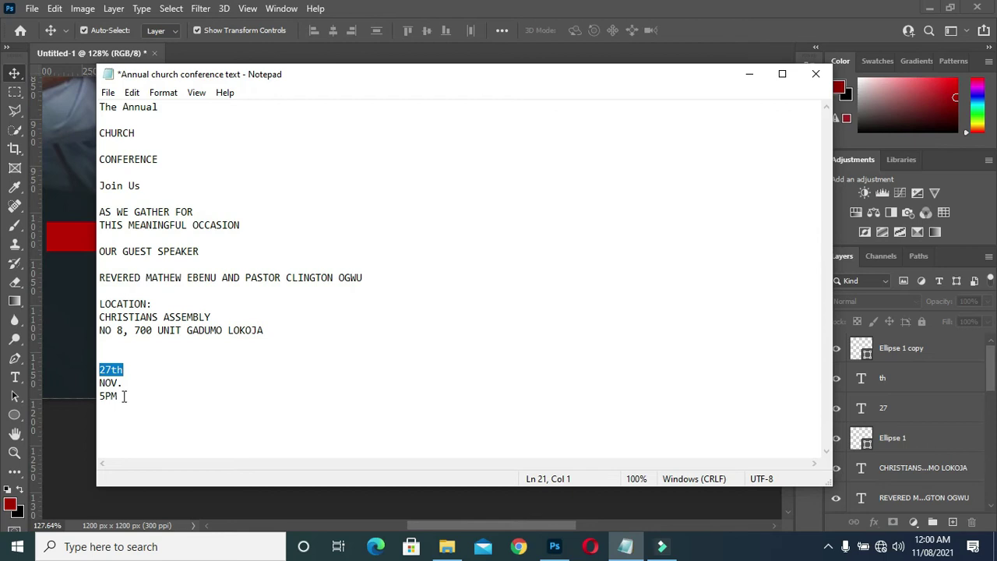
mouse_move(124, 393)
left_mouse_down()
mouse_move(99, 369)
mouse_move(121, 399)
left_mouse_up()
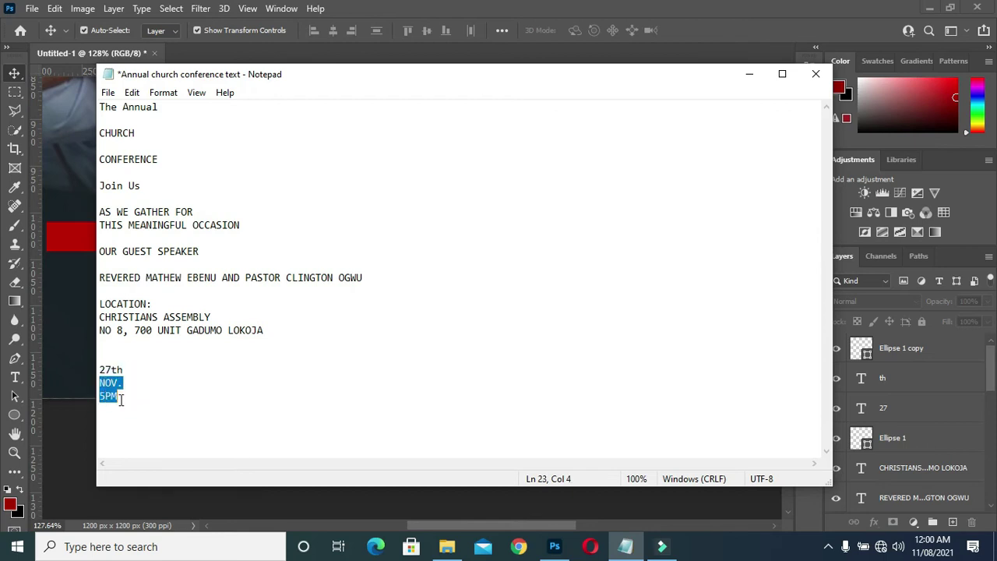
left_click(749, 74)
scroll(367, 360, "up", 2)
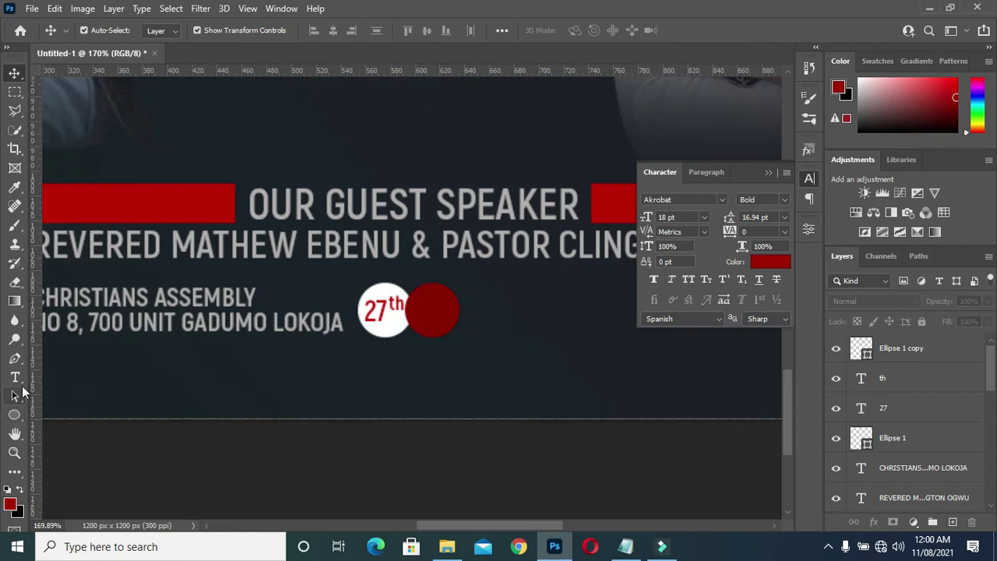
- Duplicate the 27 text layer, move it to the top, and drag it onto the dark red circle
left_click(383, 313)
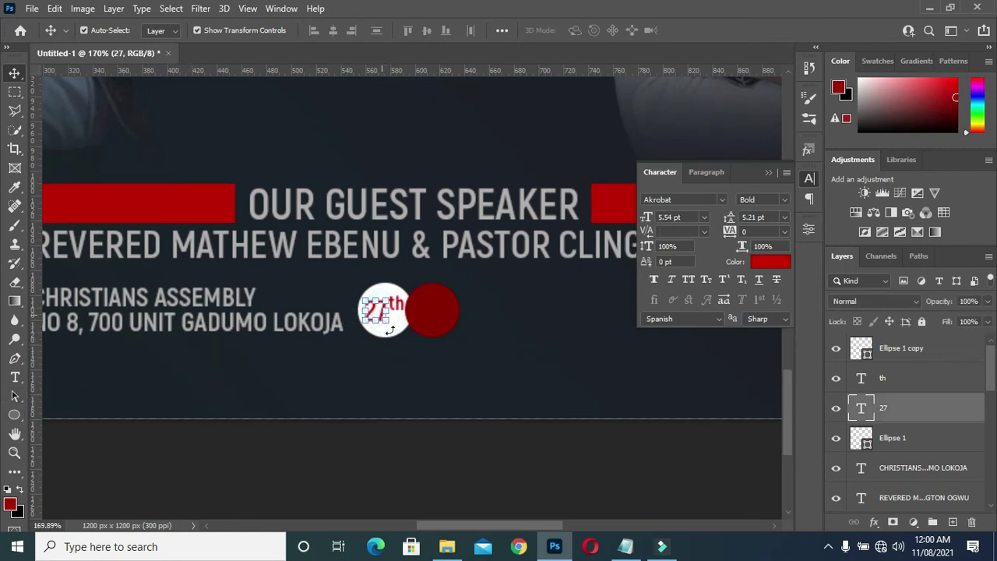
key("ctrl")
key("ctrl+j")
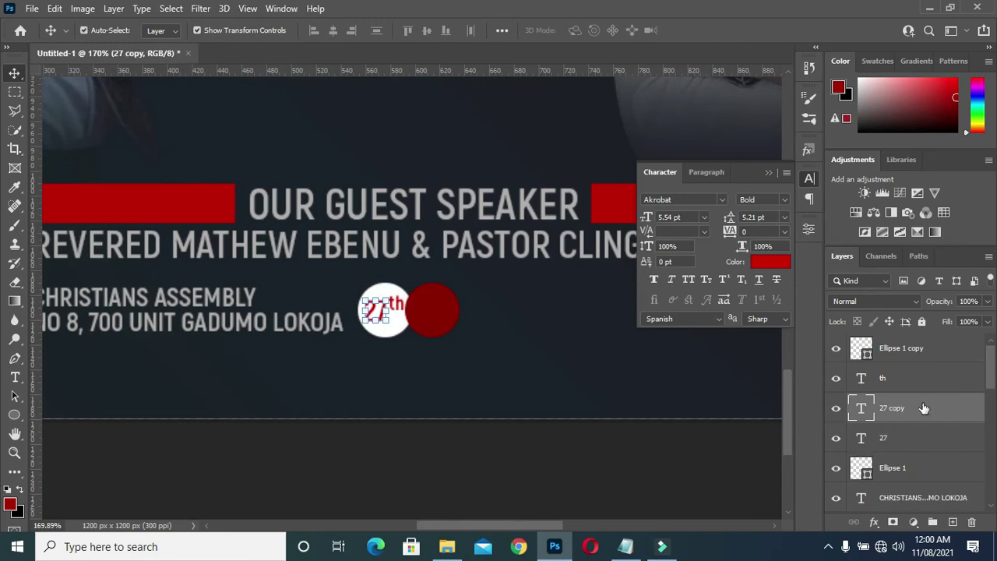
left_click_drag(900, 408, 891, 347)
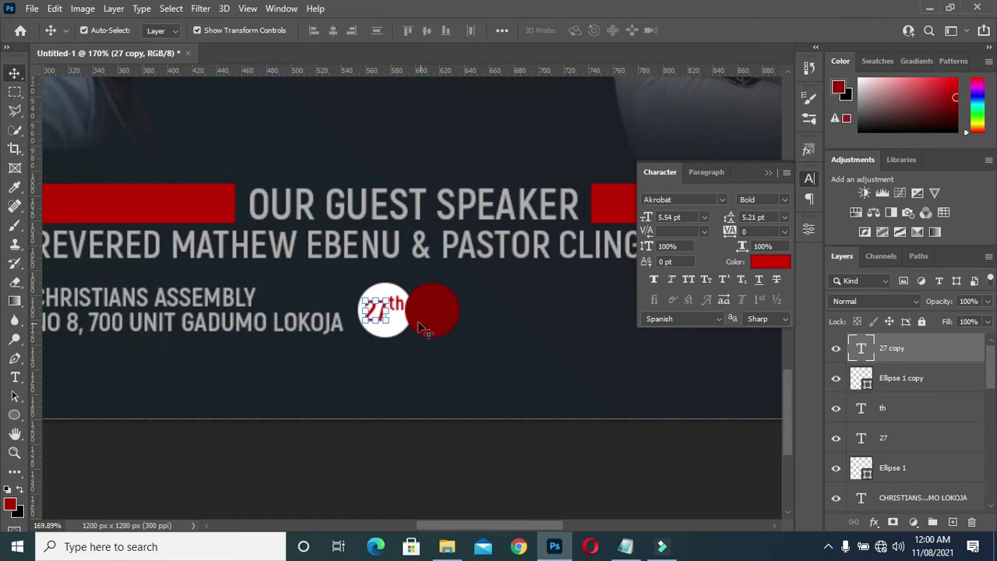
left_click_drag(371, 315, 429, 319)
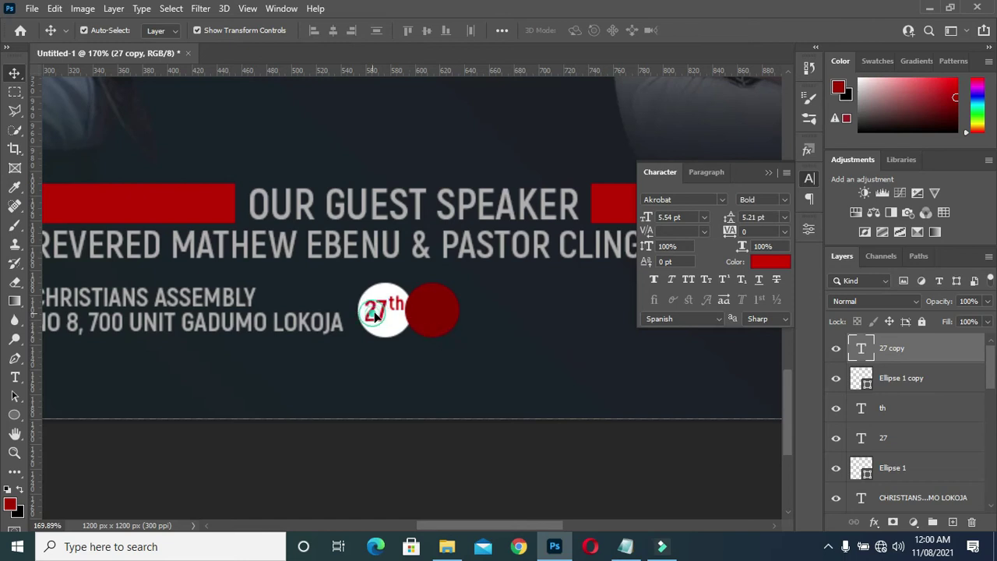
- Retype the copy as two lines, NOV and 5PM, and make it white
double_click(433, 312)
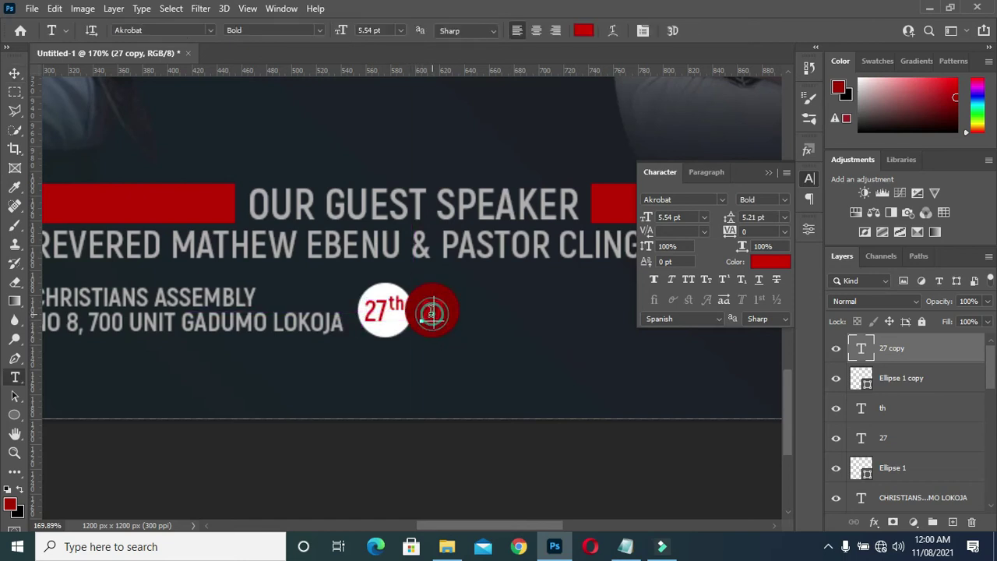
type("NOV")
key("Return")
type("5PM")
left_click(694, 31)
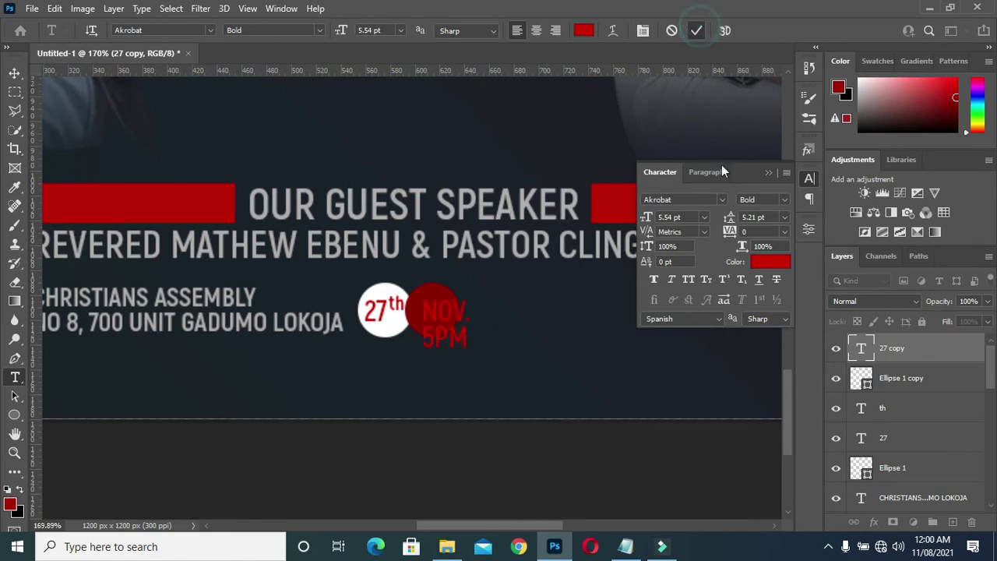
left_click(769, 261)
type("ffffff")
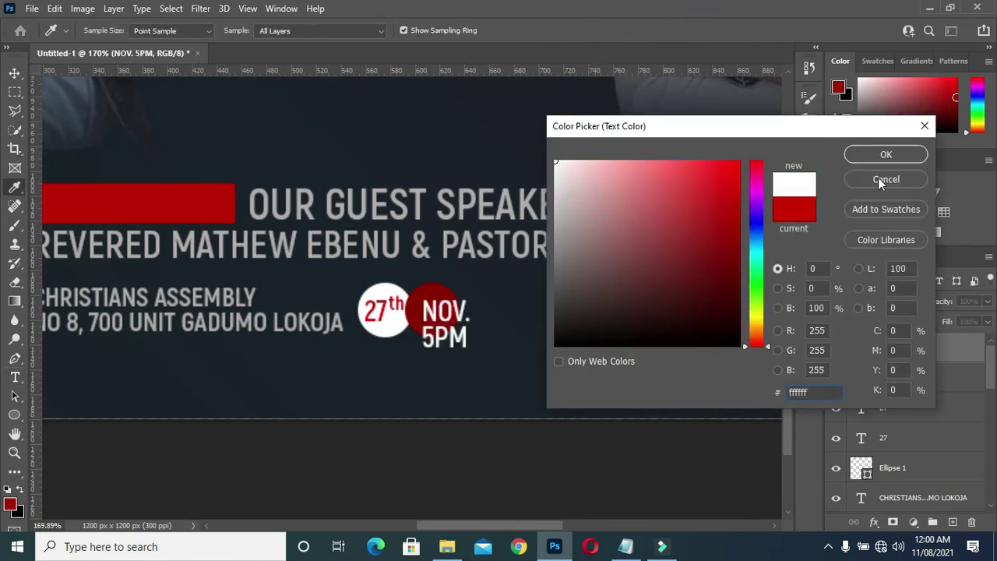
left_click(885, 155)
- Resize and position the NOV. 5PM text to fit inside the red circle
scroll(379, 337, "up", 1)
left_click(15, 73)
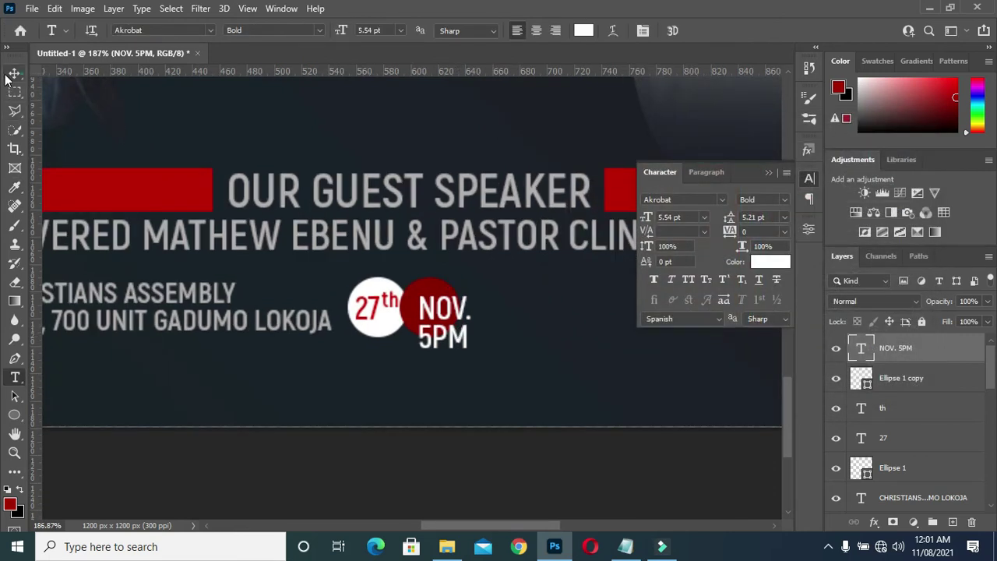
mouse_move(469, 348)
left_mouse_down()
mouse_move(456, 347)
mouse_move(438, 316)
left_mouse_up()
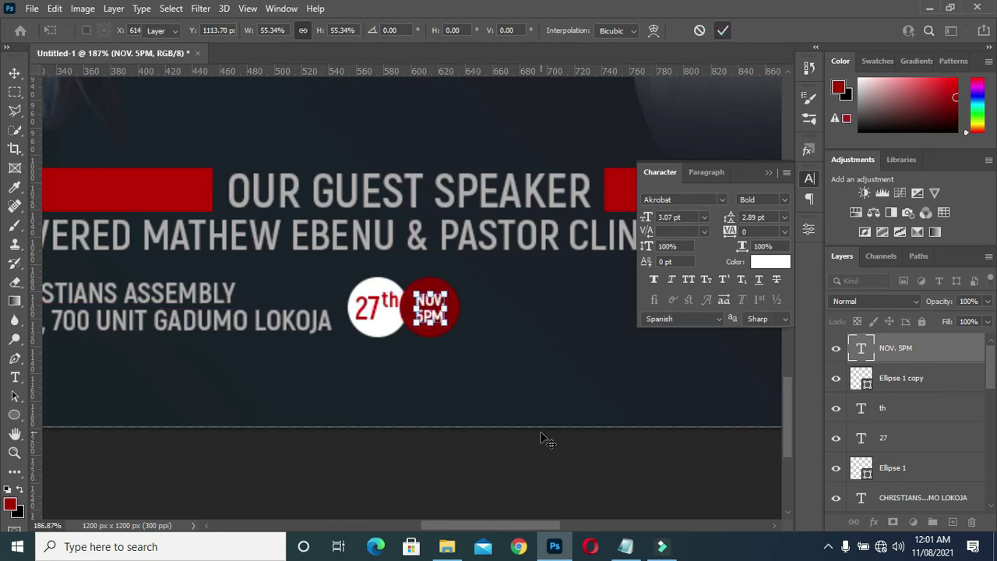
key("Return")
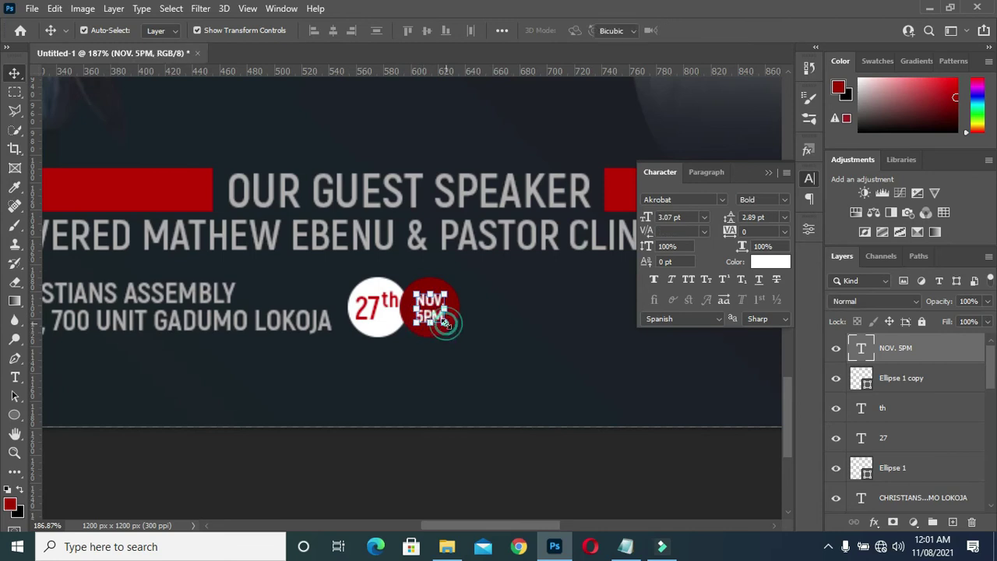
left_click_drag(445, 324, 450, 330)
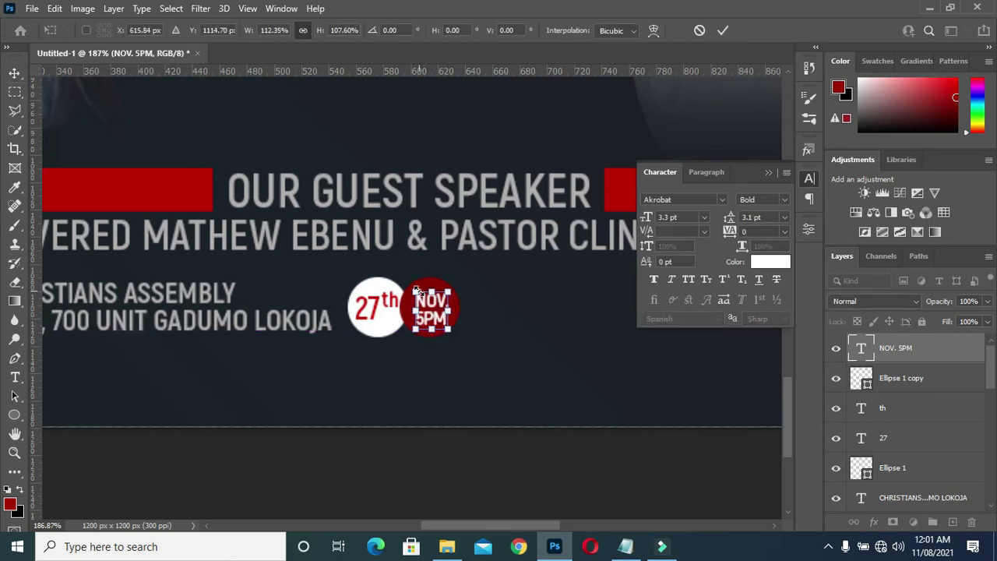
left_click_drag(440, 313, 438, 311)
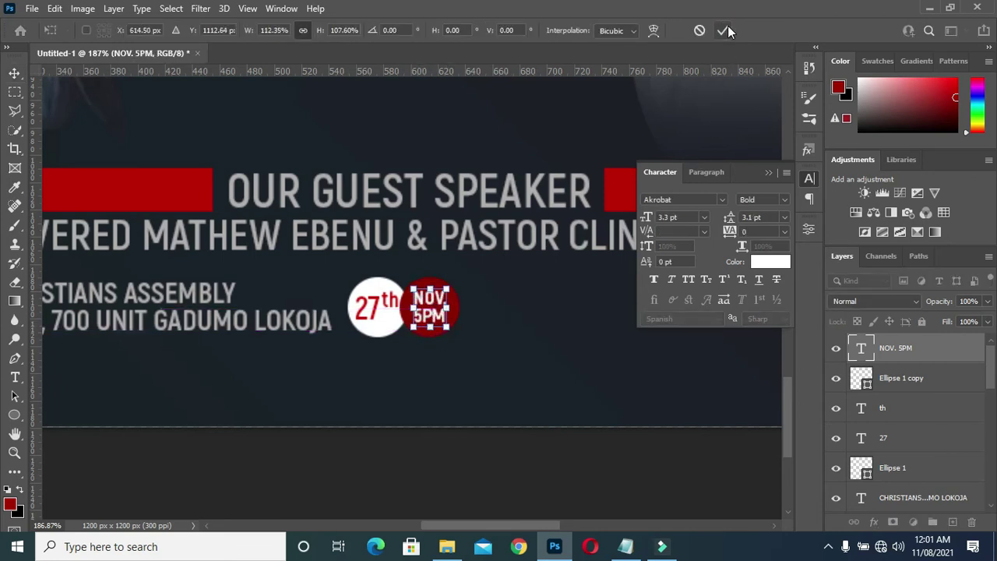
key("Return")
scroll(533, 445, "down", 2)
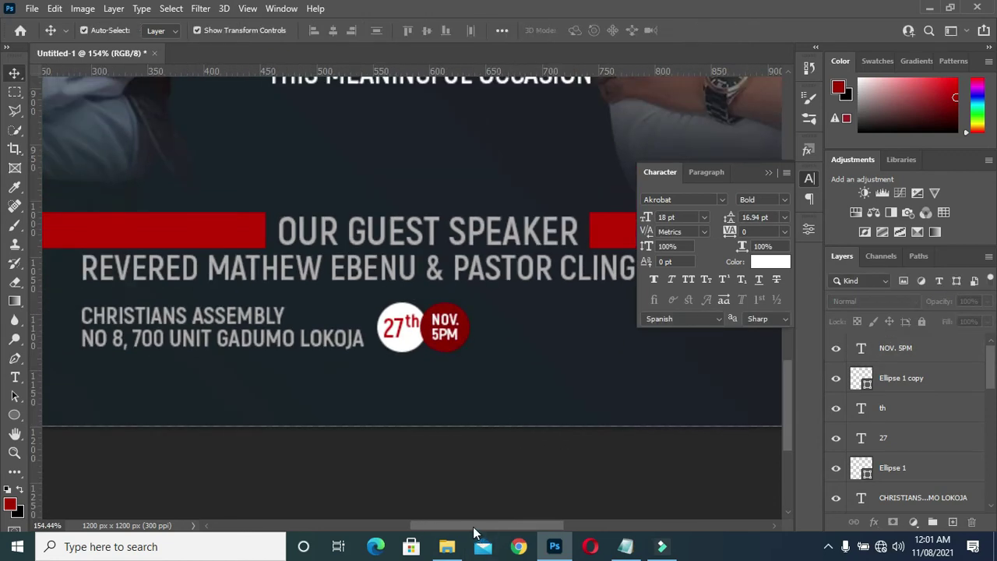
- Type a white ONLINE label just right of the 27th NOV. 5PM date circles
scroll(494, 429, "down", 2)
scroll(510, 439, "up", 1)
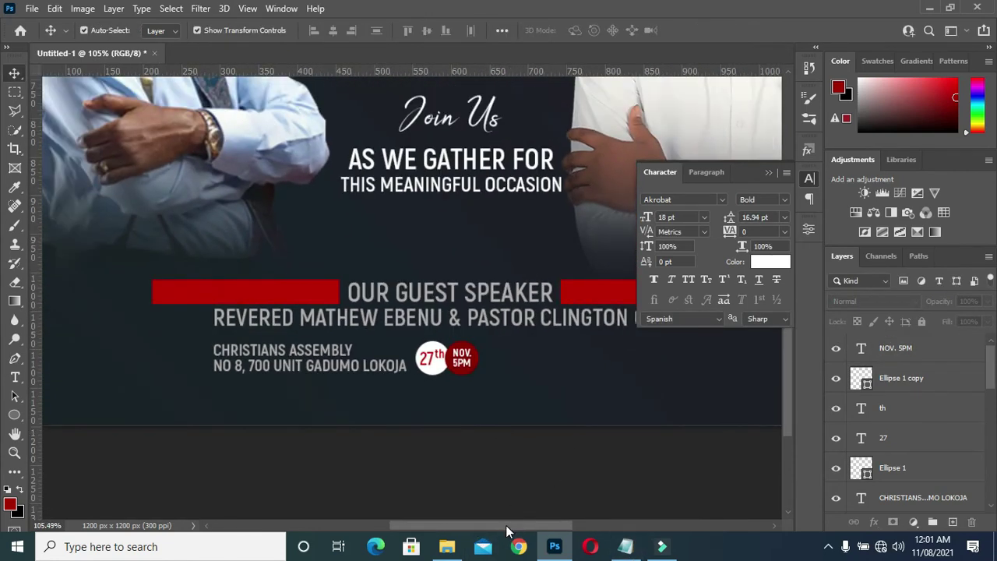
left_click_drag(506, 529, 540, 535)
left_click(313, 444)
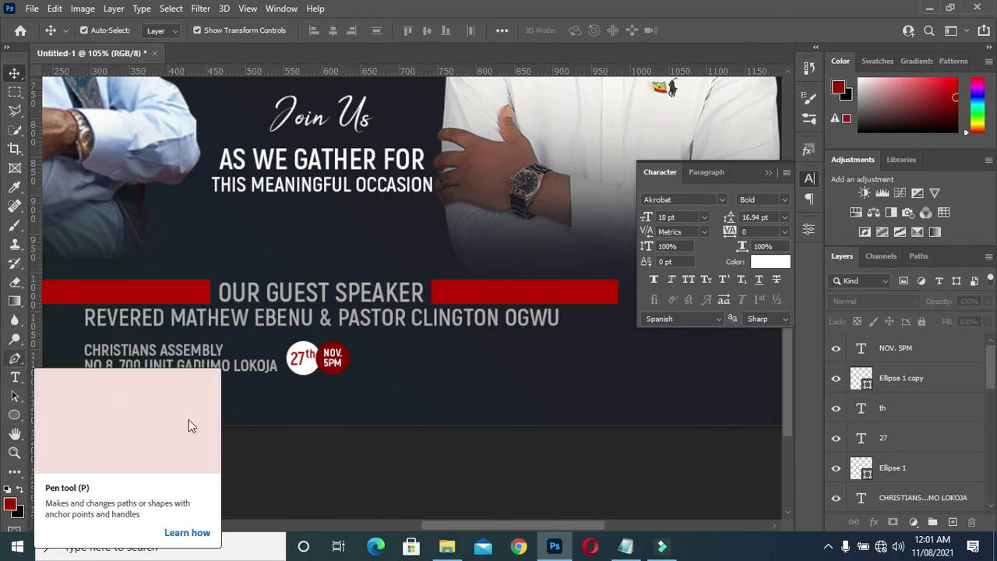
left_click(14, 377)
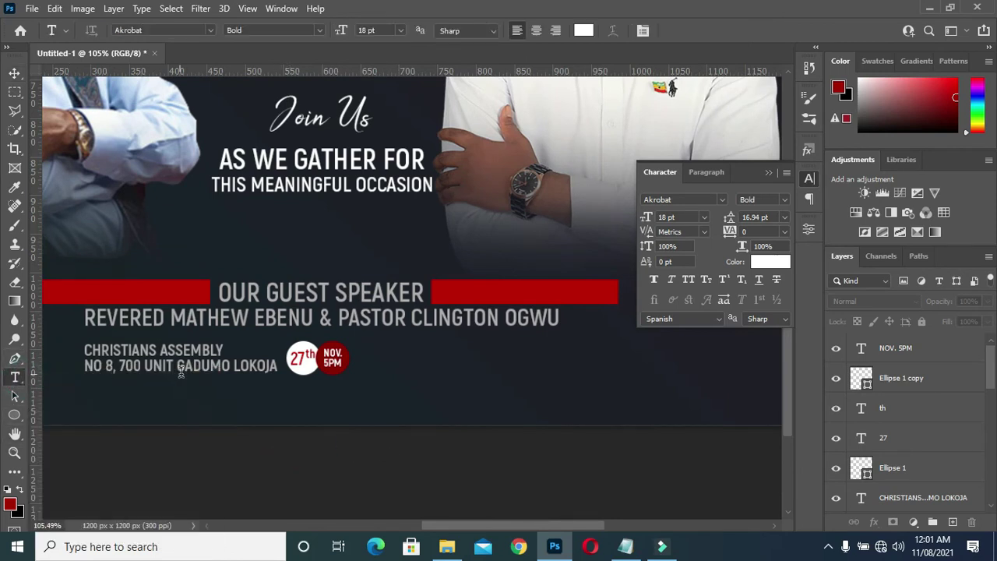
left_click(383, 354)
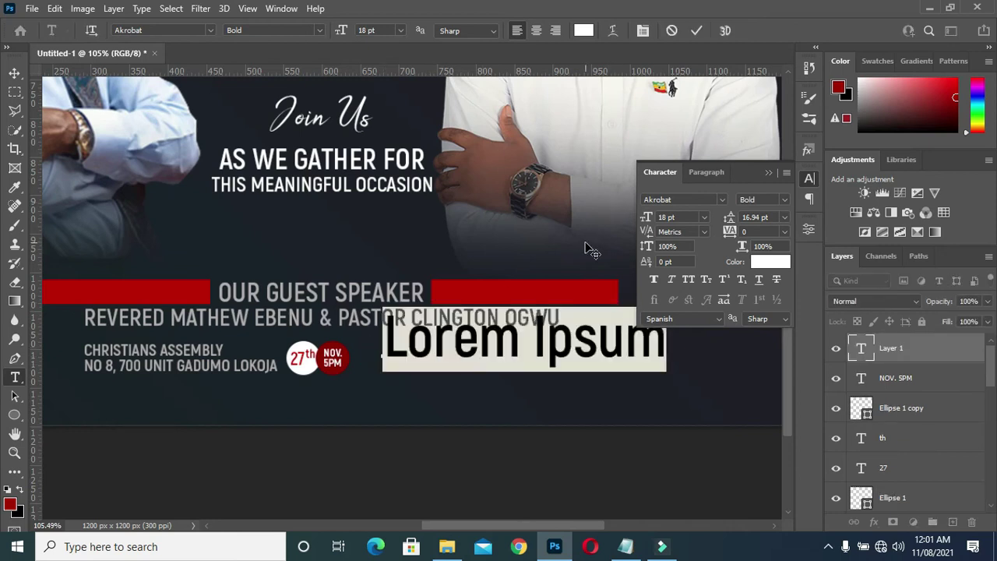
type("ONLI")
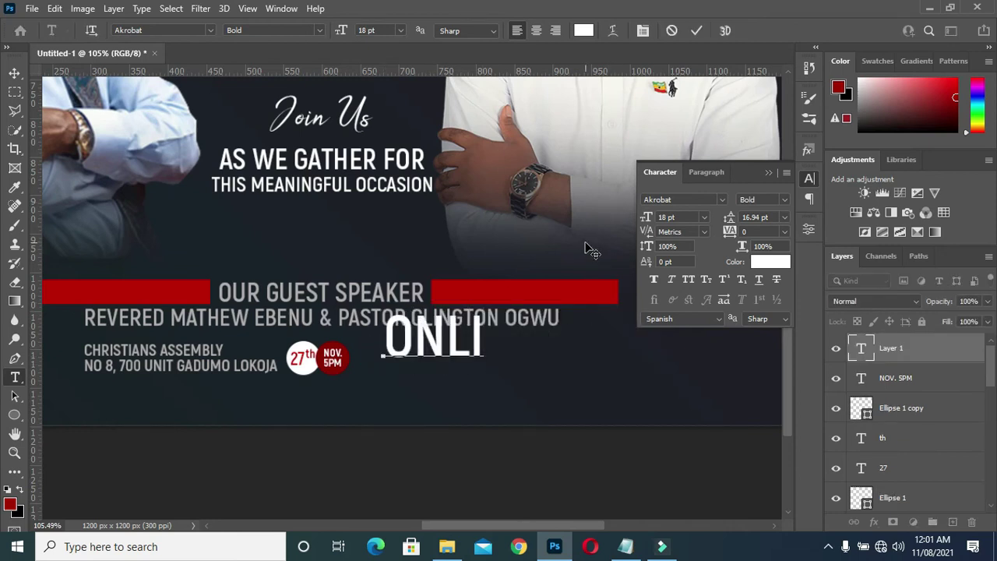
type("CE")
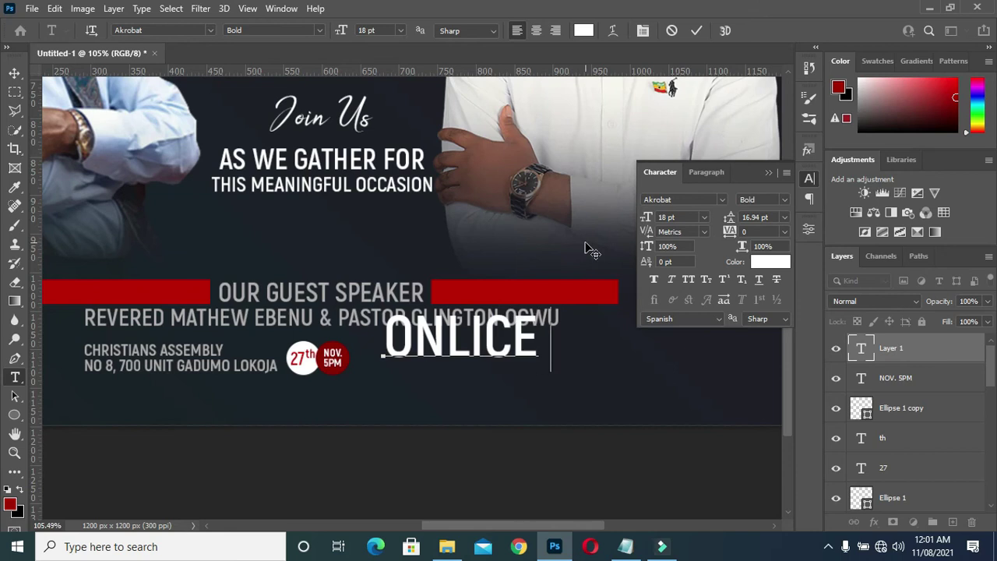
key("BackSpace")
key("BackSpace")
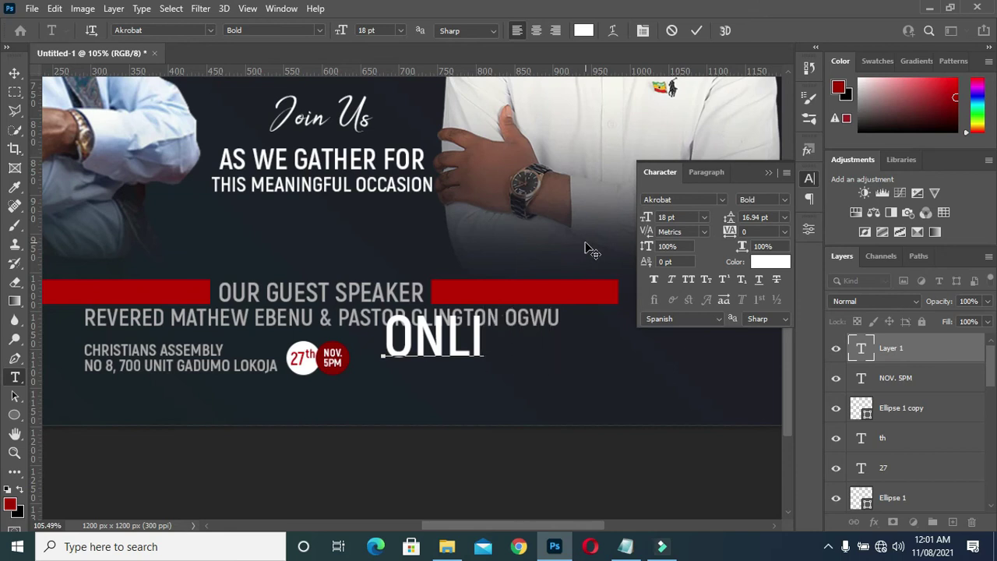
type("NE")
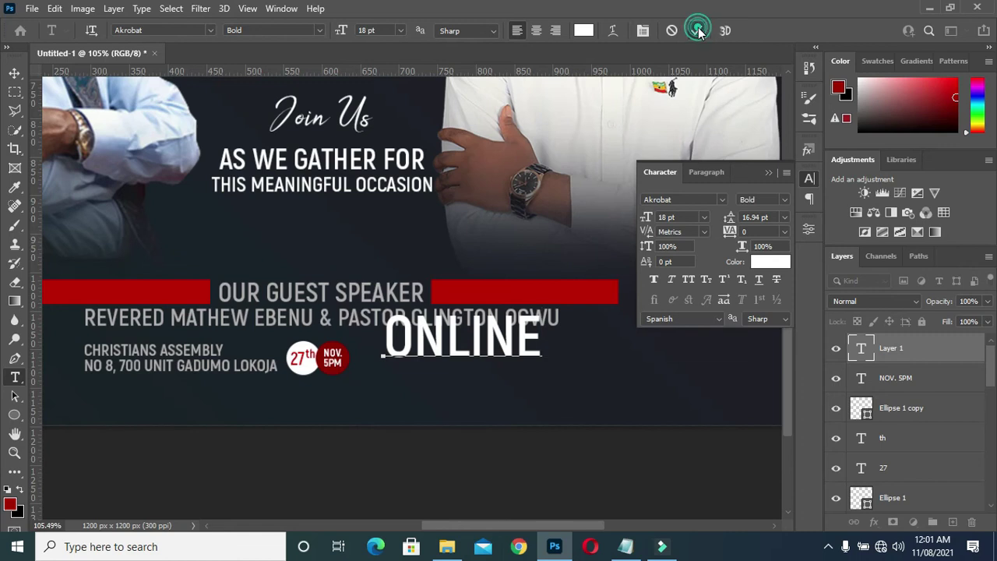
left_click(696, 31)
- Scale the ONLINE text down to about 30% and place it beside the date circles
key("v")
mouse_move(541, 313)
left_mouse_down()
mouse_move(437, 364)
mouse_move(411, 363)
left_mouse_up()
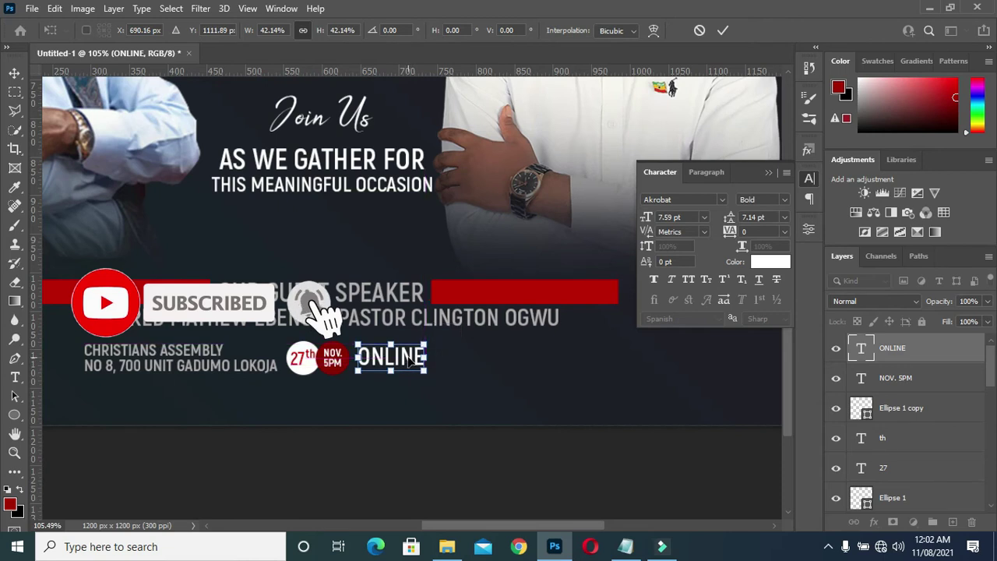
scroll(410, 363, "up", 5)
left_click_drag(429, 379, 395, 355)
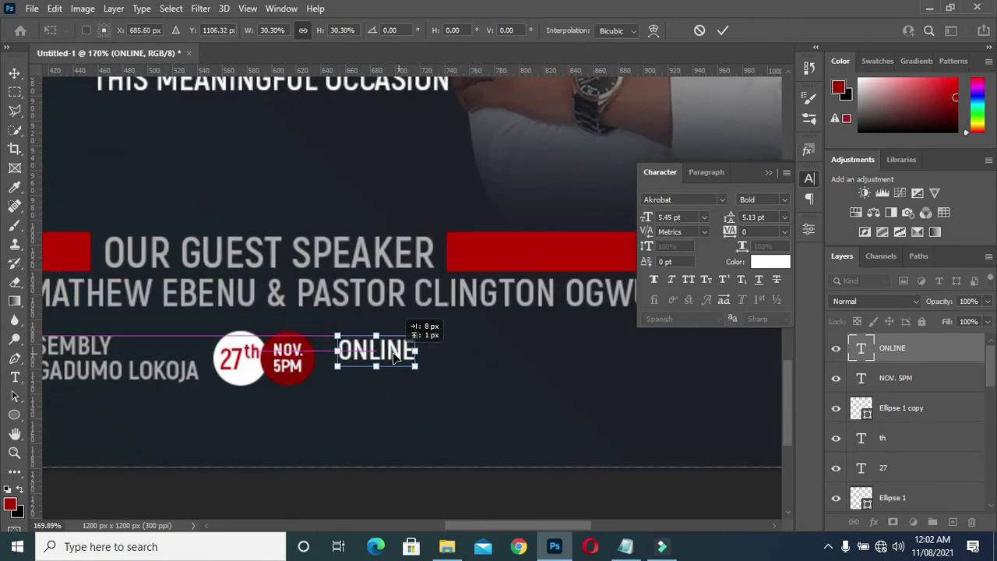
scroll(437, 356, "down", 3)
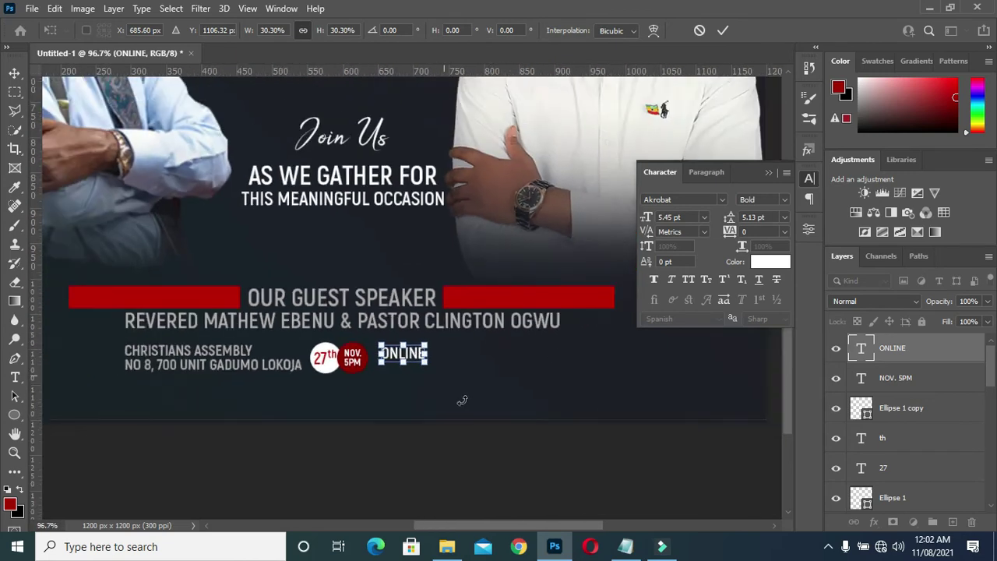
left_click(724, 31)
- Select the ONLINE text layer and open its text colour picker
left_click(769, 262)
left_click(884, 155)
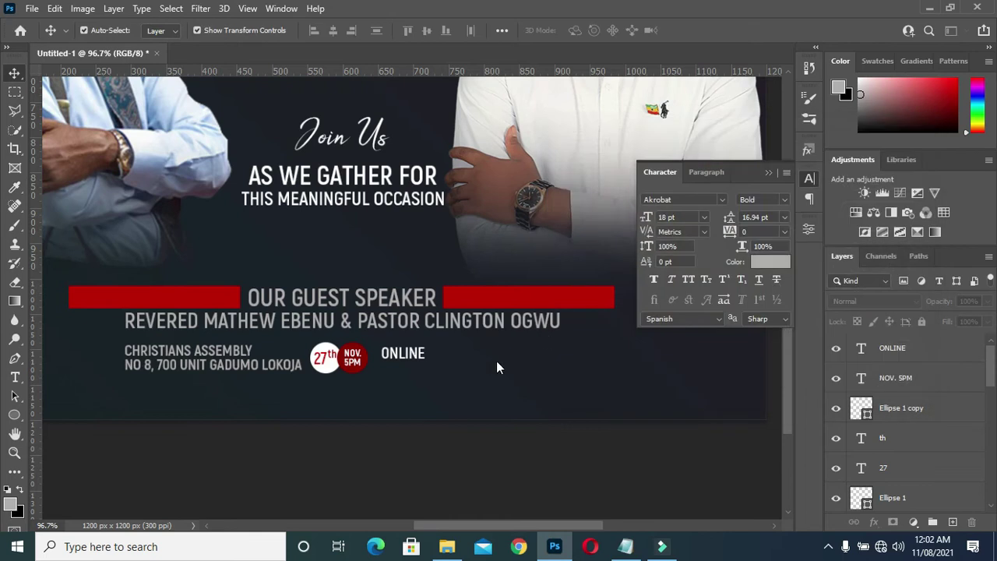
left_click(903, 347)
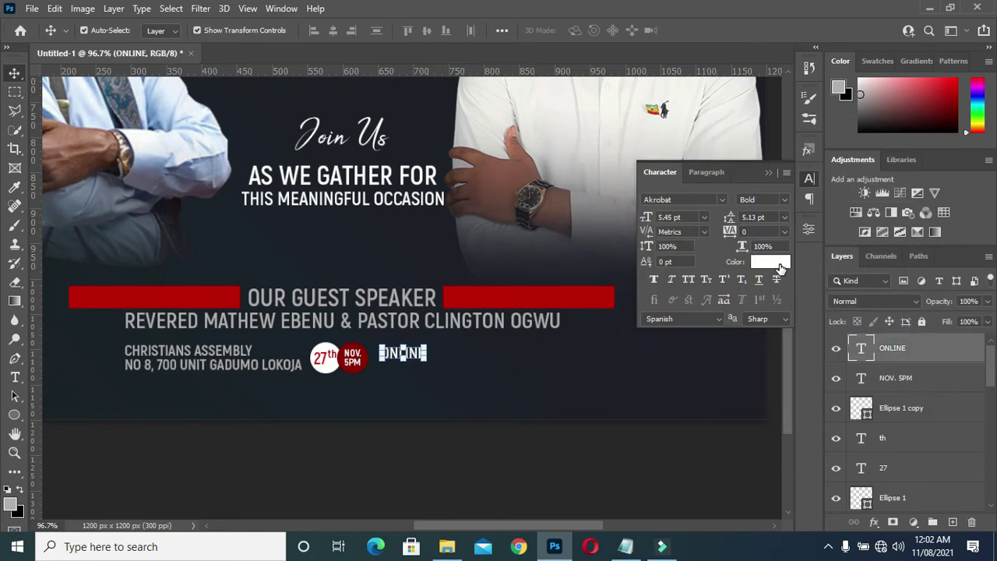
left_click(779, 264)
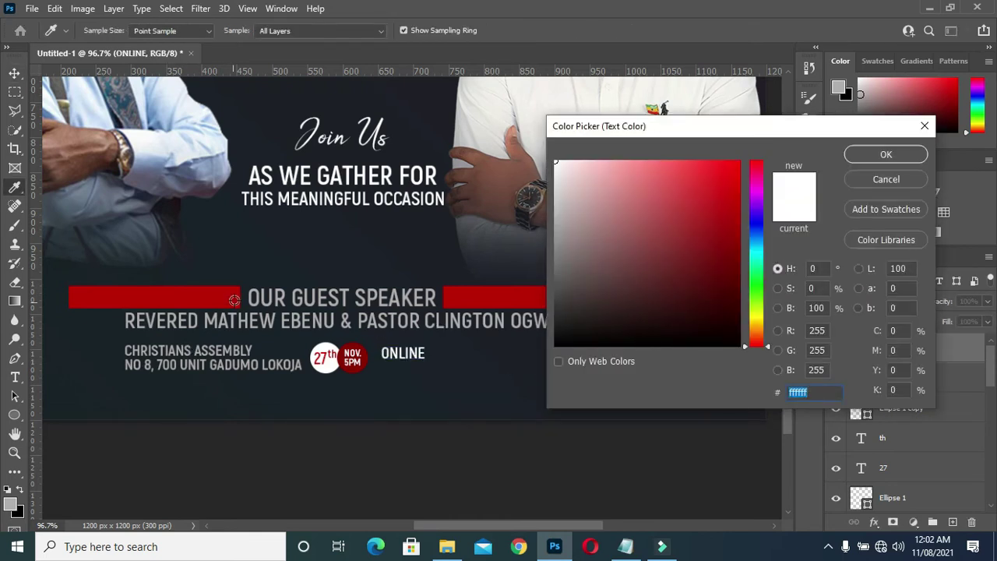
- Colour ONLINE with the grey sampled from the OUR GUEST SPEAKER heading
left_click(262, 297)
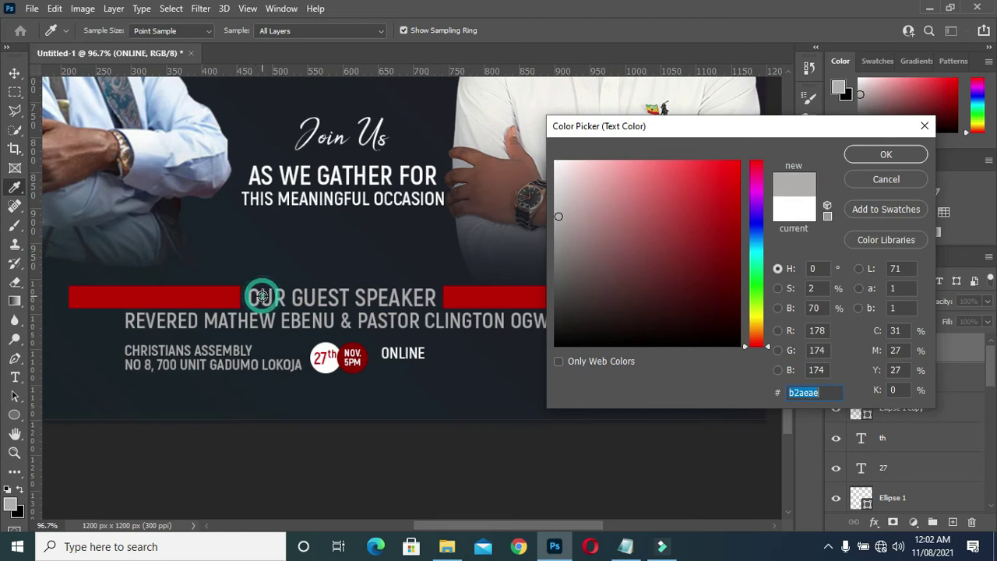
left_click(898, 155)
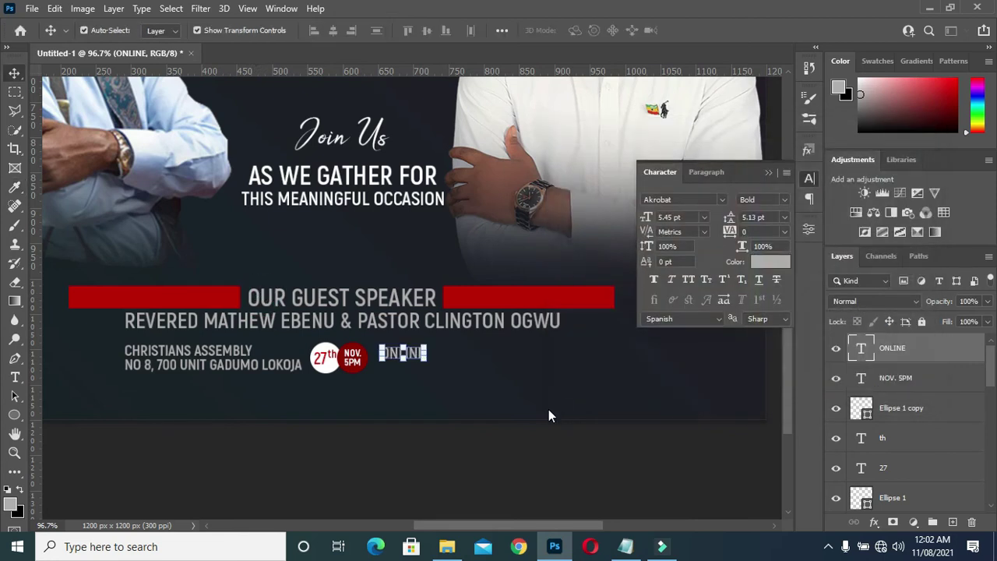
left_click(769, 172)
scroll(445, 356, "up", 2)
scroll(400, 363, "up", 3)
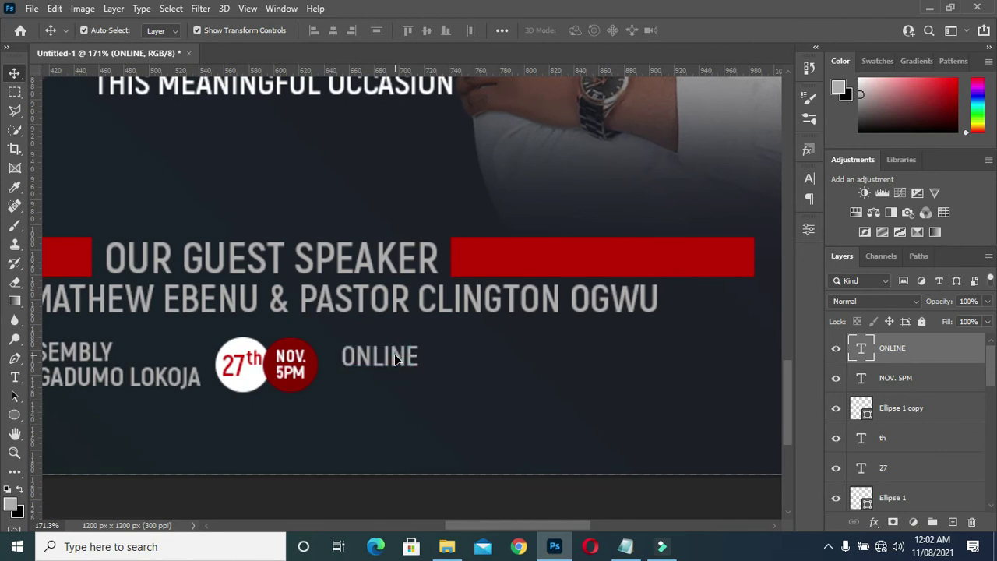
- Nudge ONLINE left and up so it sits level with the date circles
key("Left")
key("Left")
key("Left")
key("Left")
key("Left")
key("Left")
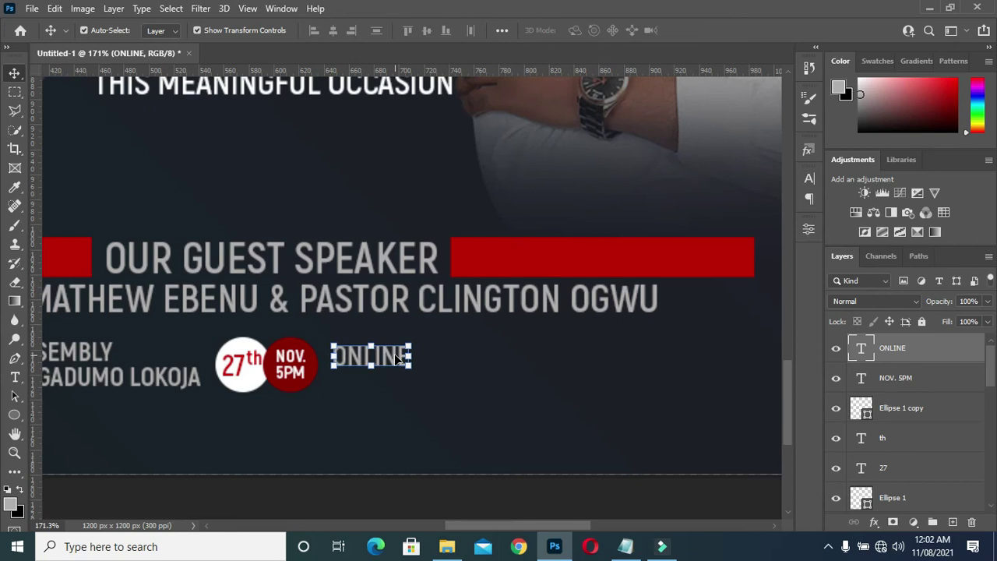
scroll(394, 354, "down", 1)
scroll(438, 329, "down", 2)
left_click(448, 440)
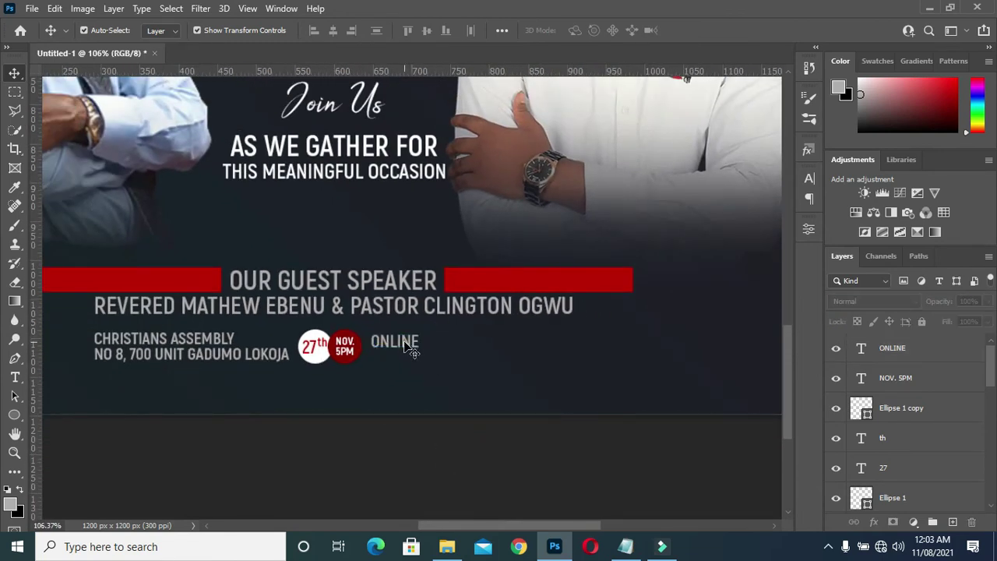
left_click_drag(399, 344, 401, 340)
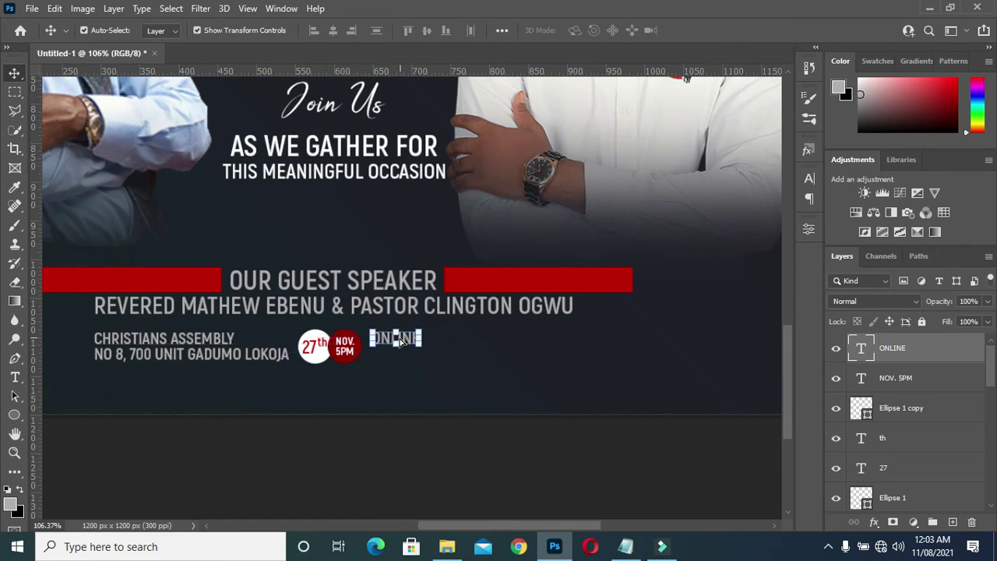
scroll(413, 342, "up", 1)
key("t")
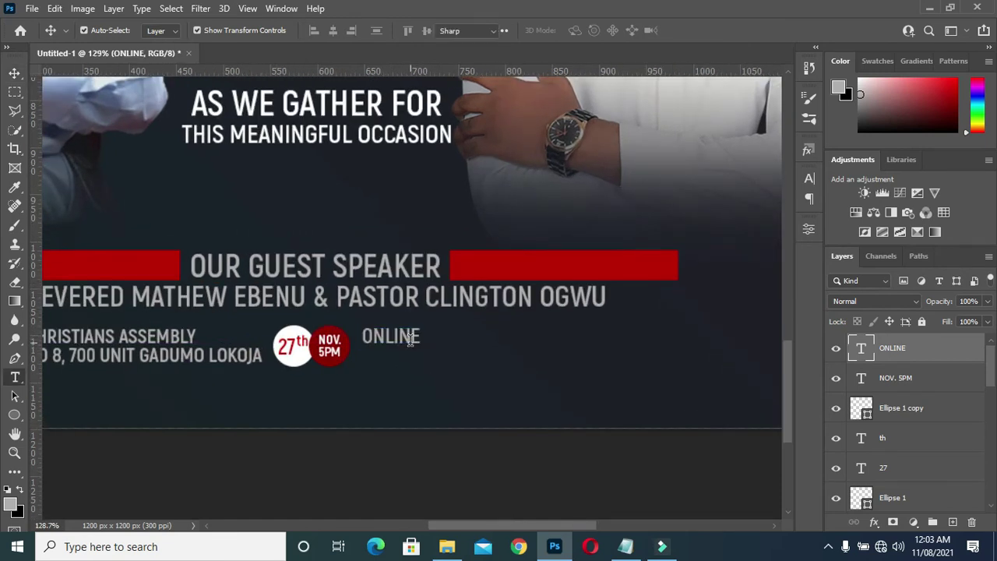
scroll(417, 335, "up", 1)
- Add SERVICE after and LIVE before ONLINE so the committed label reads LIVE ONLINE SERVICE
left_click(418, 335)
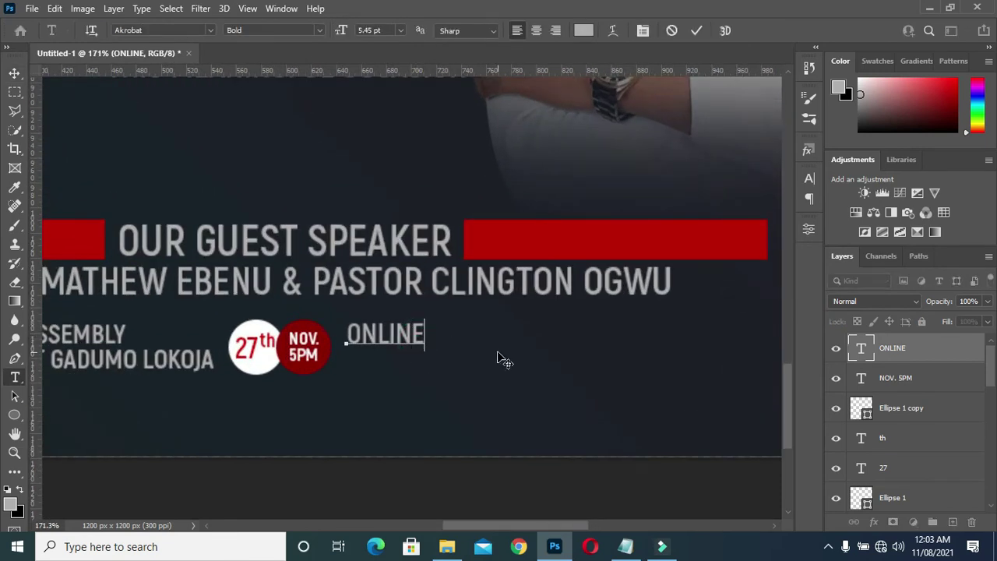
type("SERV")
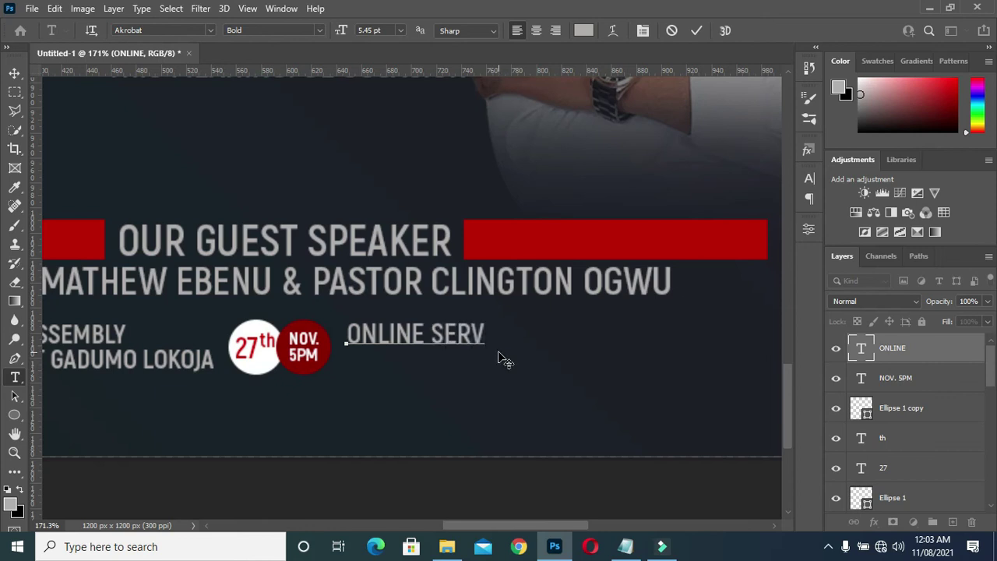
type("ICE")
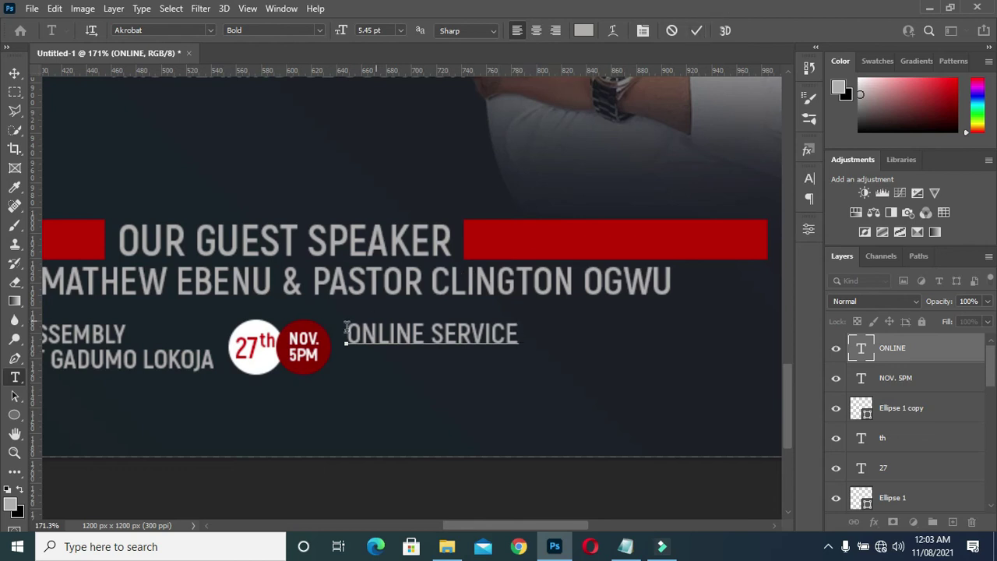
type("LIVE")
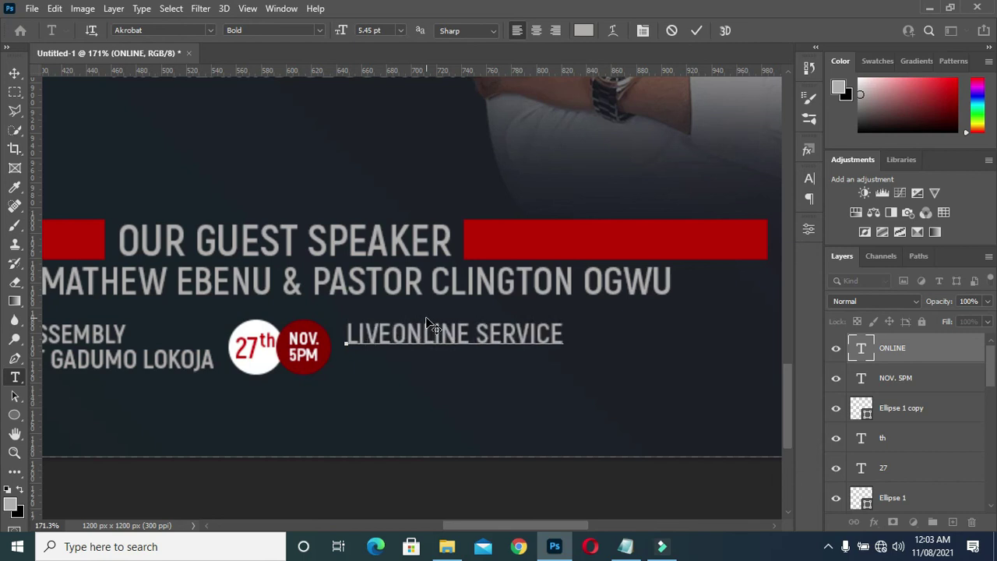
left_click(696, 30)
scroll(500, 441, "down", 2)
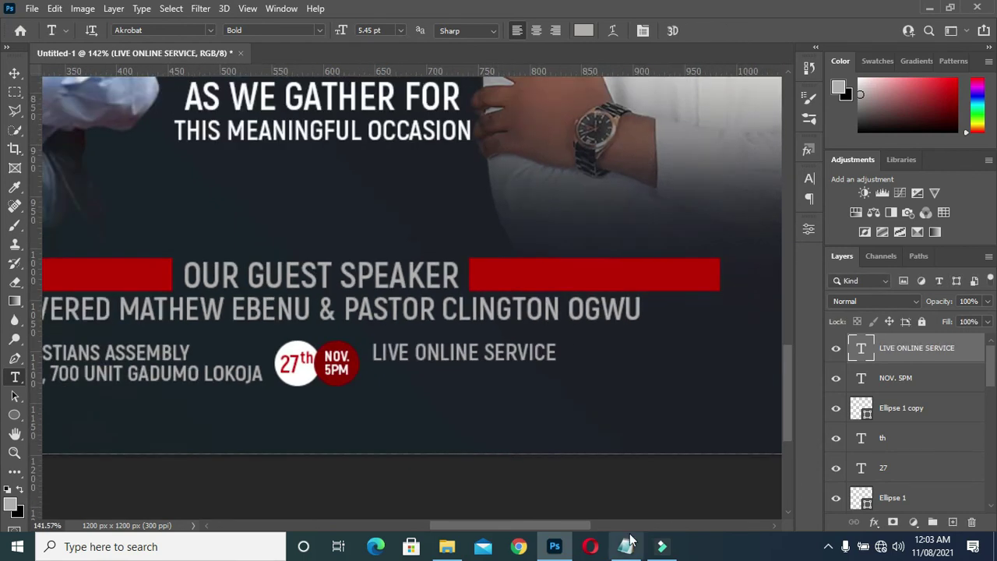
left_click(14, 72)
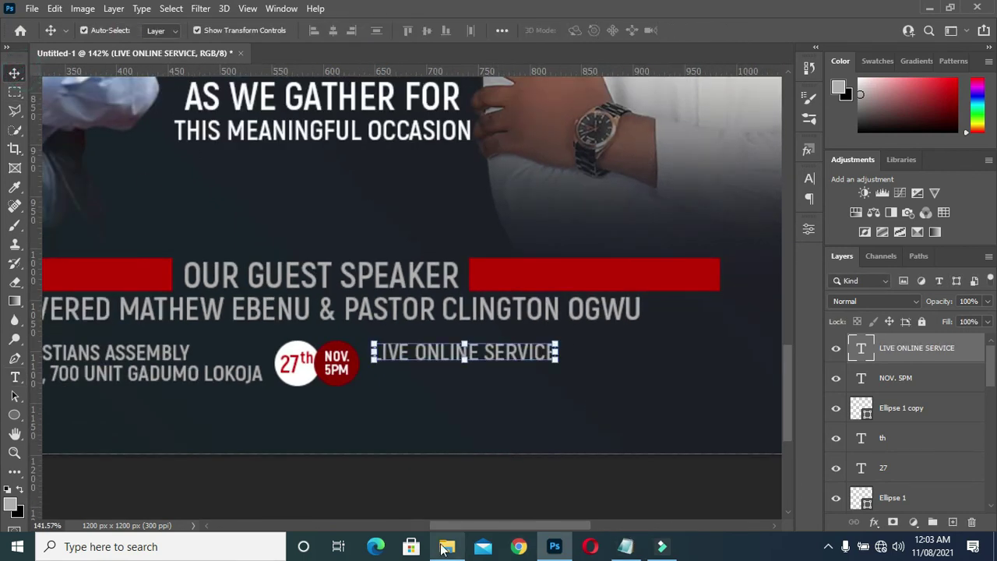
- Bring the fb and youtube-logo-hd-8 images from File Explorer into the flyer
left_click(442, 546)
left_click(817, 265)
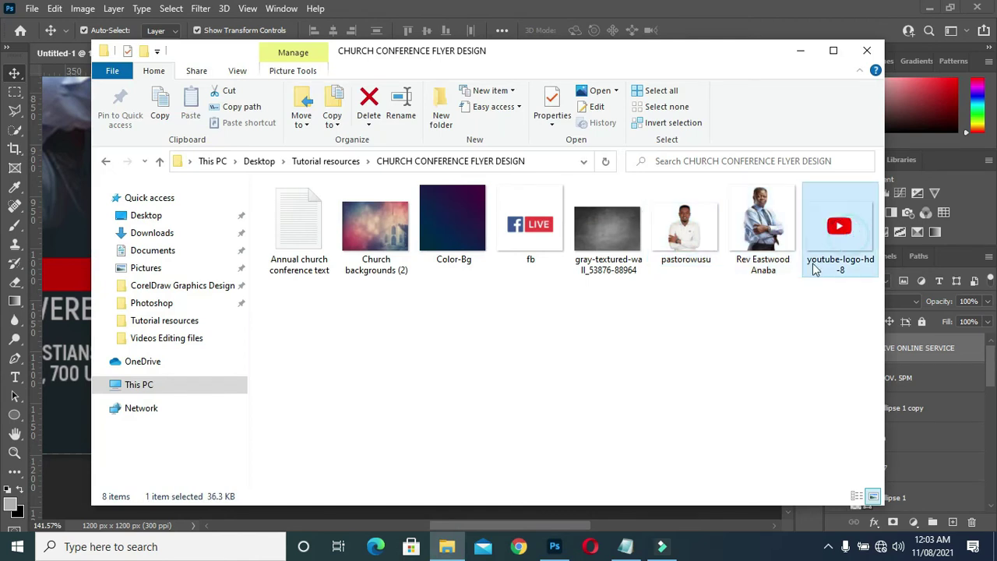
left_click(521, 231, "ctrl")
left_click_drag(535, 271, 393, 327)
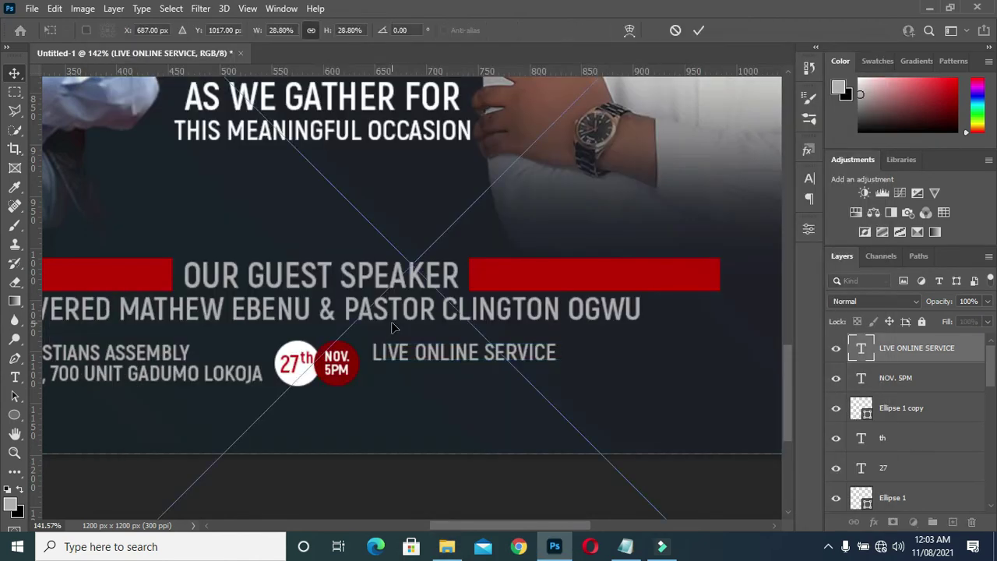
scroll(393, 327, "down", 3)
scroll(501, 292, "down", 3)
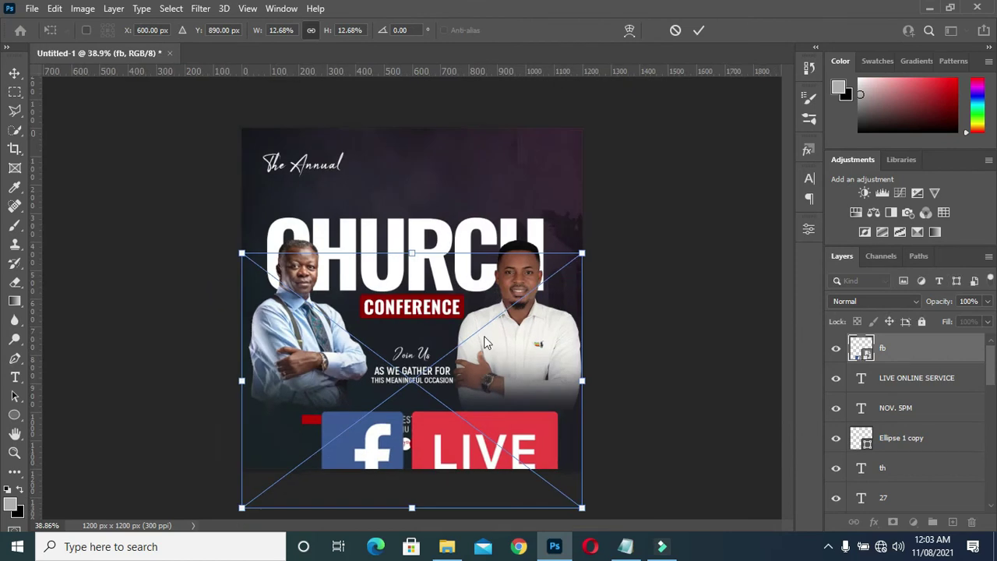
key("Return")
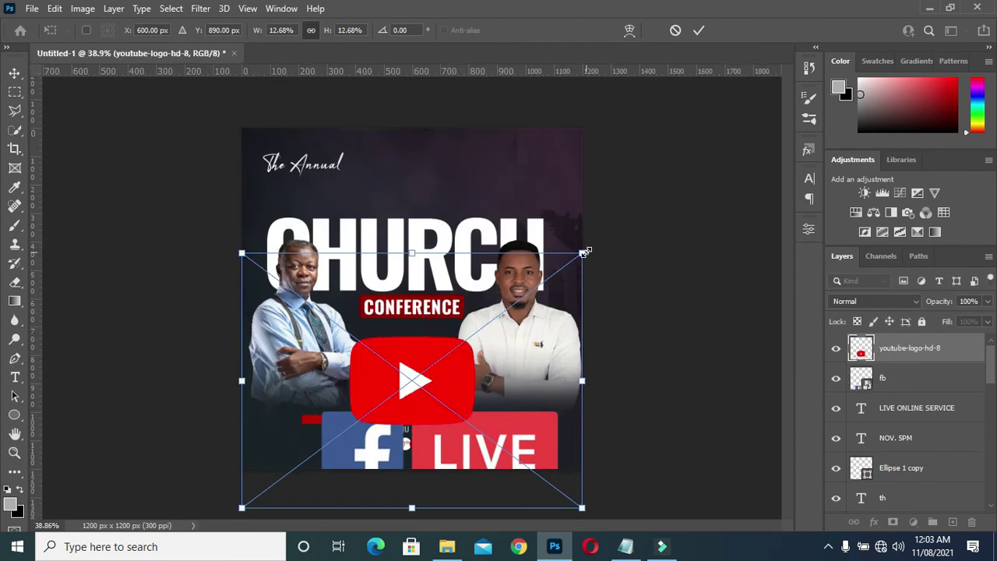
- Shrink the YouTube logo to a tiny icon near the bottom-left
left_click_drag(584, 252, 366, 413)
mouse_move(306, 460)
left_mouse_down()
mouse_move(502, 167)
mouse_move(486, 185)
left_mouse_up()
mouse_move(534, 134)
left_mouse_down()
mouse_move(443, 201)
mouse_move(393, 381)
mouse_move(372, 410)
mouse_move(292, 448)
mouse_move(296, 455)
left_mouse_up()
key("Return")
- Scale the Facebook LIVE badge to 2% and place it right of LIVE ONLINE SERVICE
mouse_move(485, 436)
left_mouse_down()
mouse_move(521, 353)
mouse_move(521, 281)
left_mouse_up()
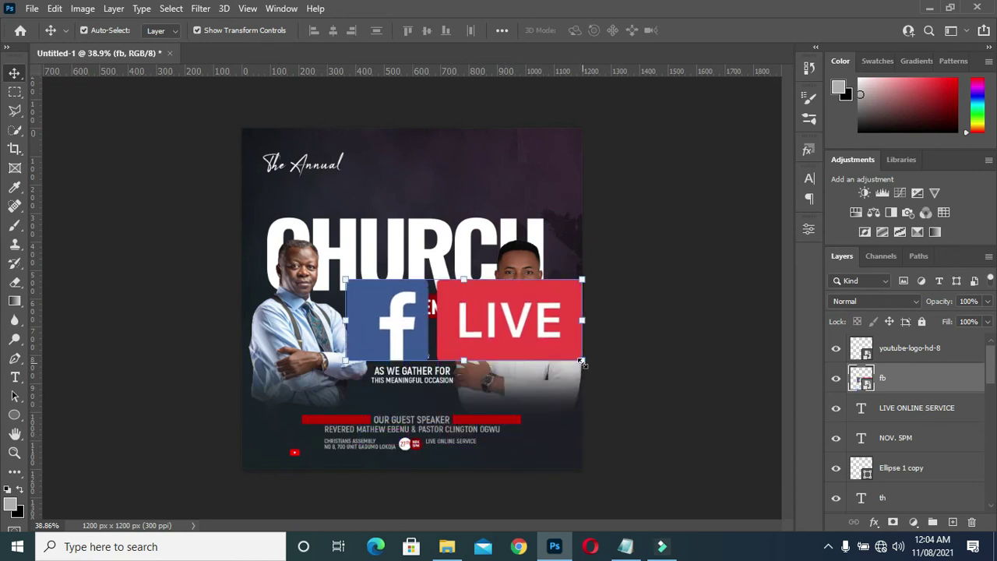
left_click_drag(580, 362, 416, 330)
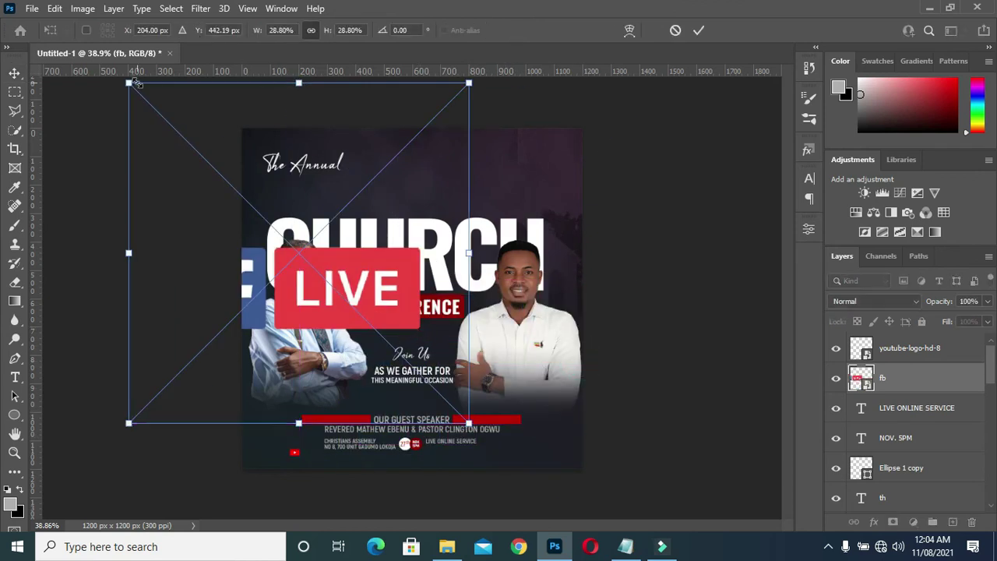
left_click_drag(153, 118, 445, 398)
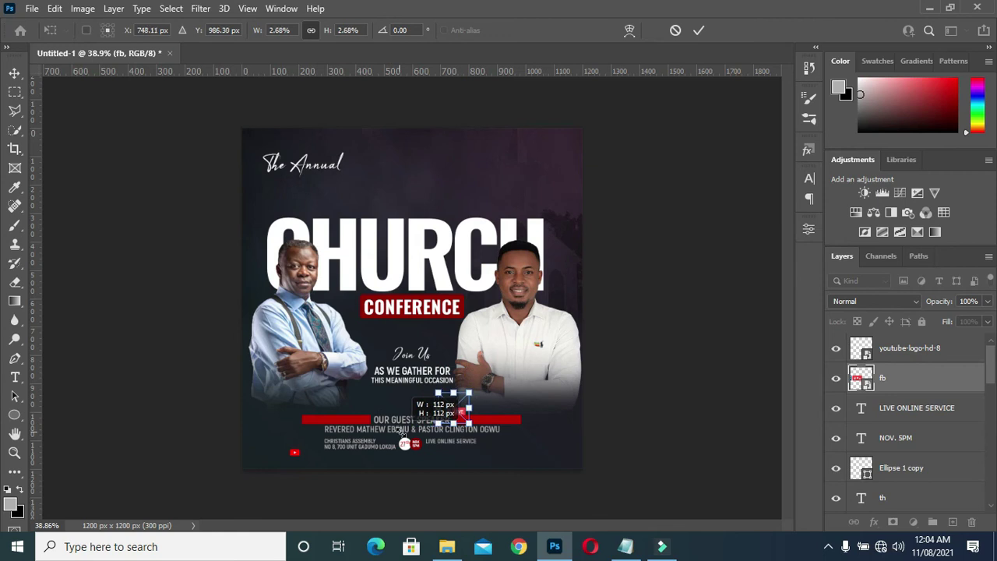
scroll(459, 413, "up", 3)
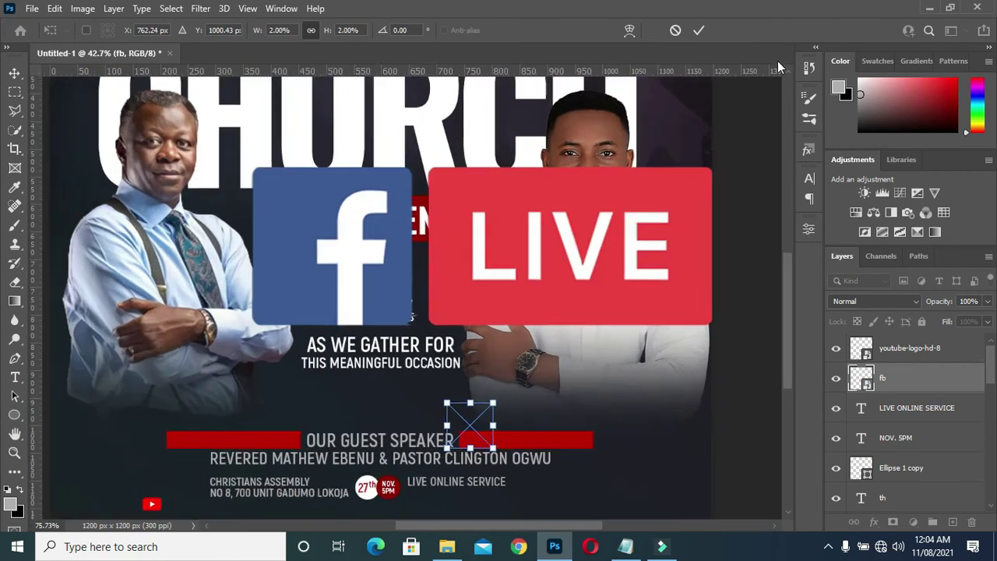
scroll(687, 367, "down", 3)
left_click_drag(483, 345, 575, 392)
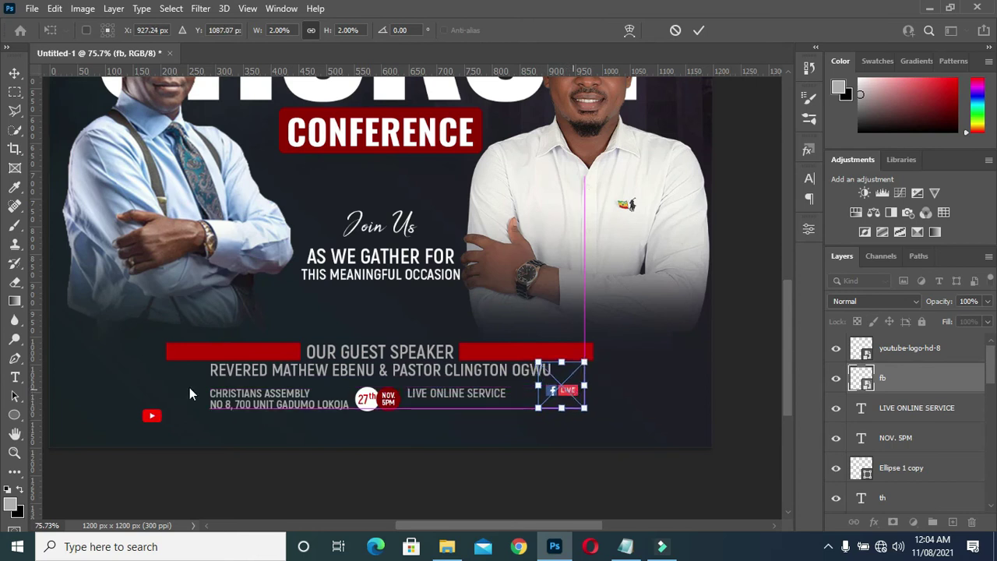
key("Return")
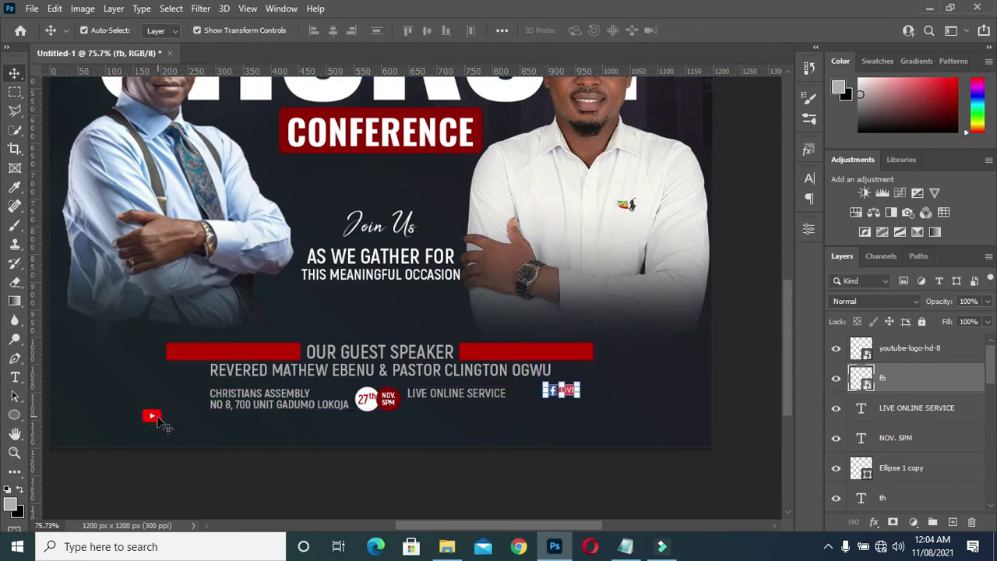
- Move the YouTube logo right after LIVE ONLINE SERVICE and shrink it slightly
left_click_drag(159, 421, 518, 404)
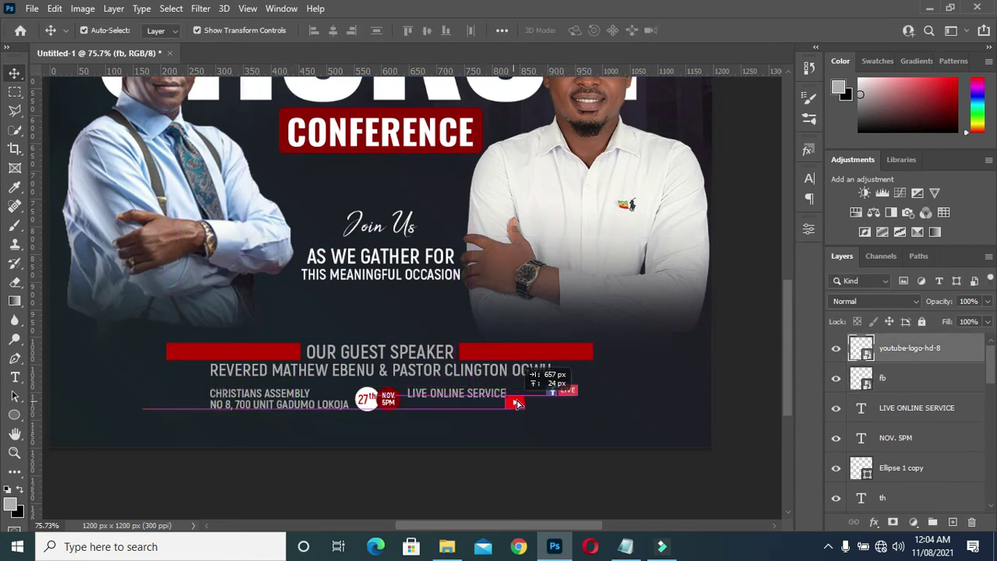
left_click_drag(518, 404, 522, 391)
scroll(747, 237, "down", 5)
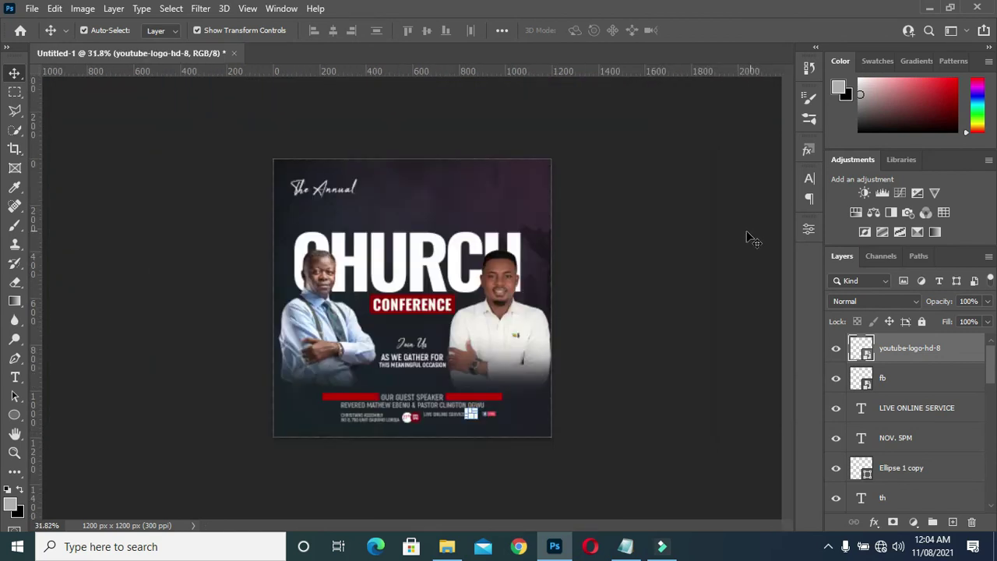
scroll(432, 405, "up", 3)
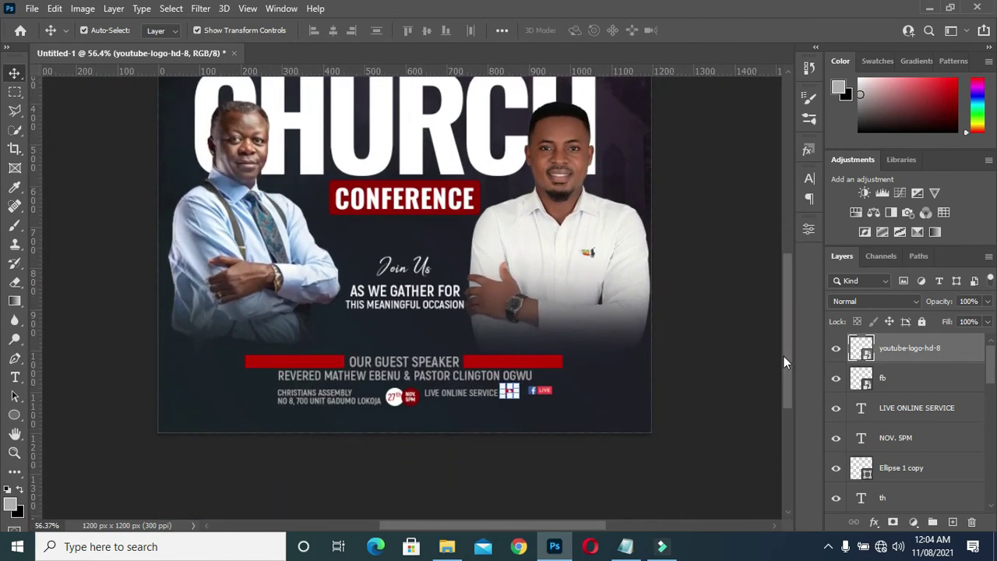
scroll(529, 399, "up", 3)
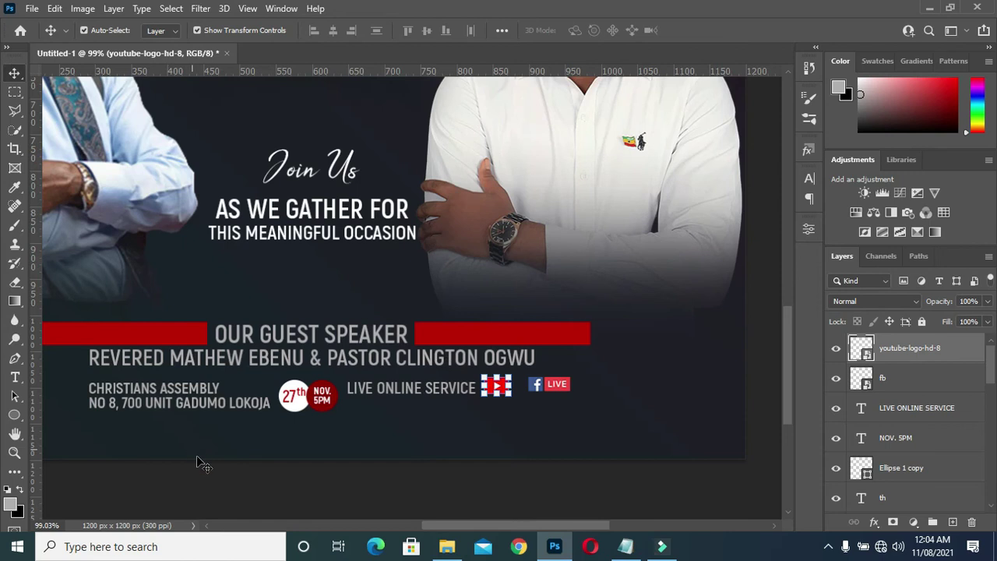
left_click(207, 474)
scroll(498, 393, "up", 2)
left_click(493, 393)
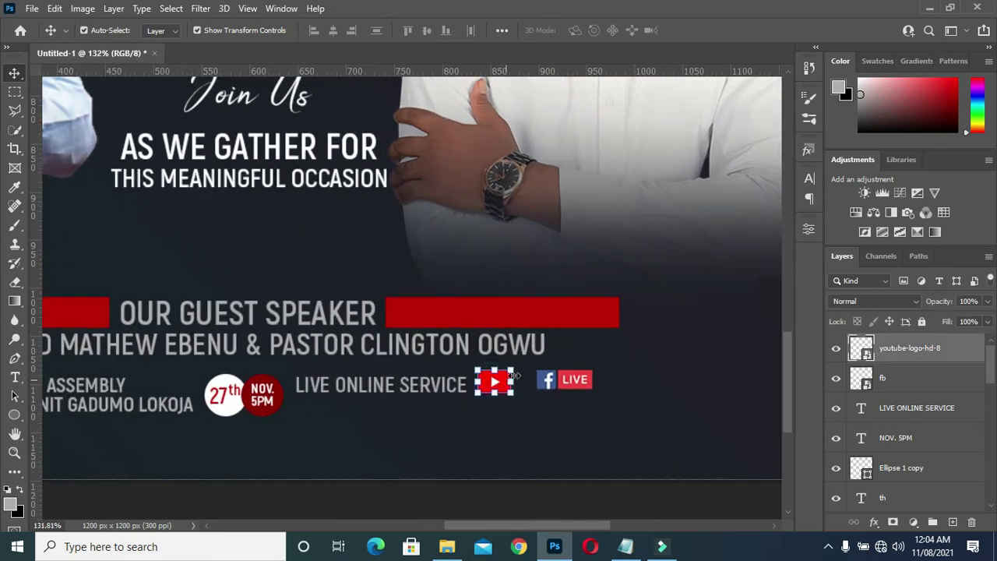
mouse_move(514, 371)
left_mouse_down()
mouse_move(534, 349)
mouse_move(530, 355)
left_mouse_up()
left_click_drag(443, 419, 450, 414)
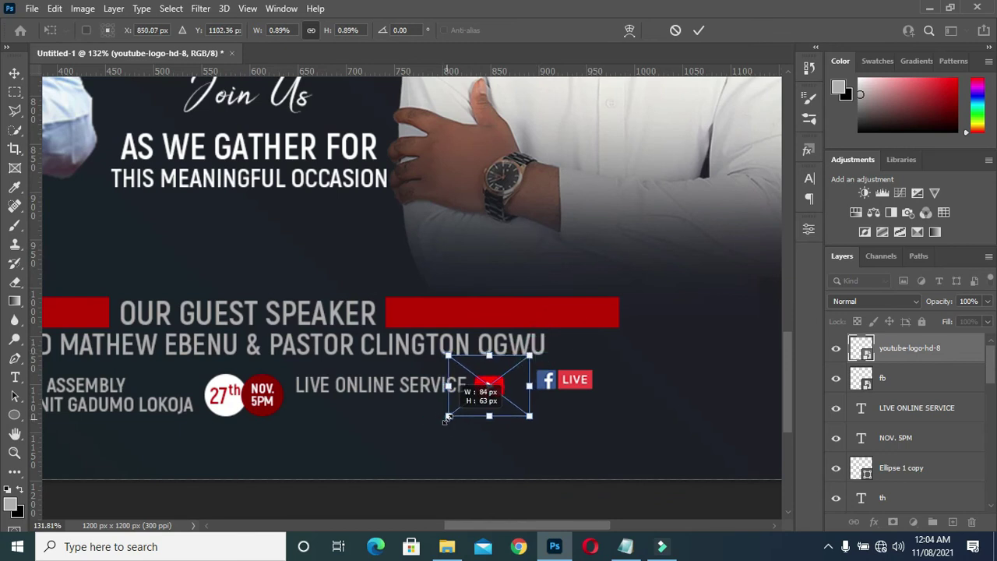
left_click(700, 32)
- Position the Facebook Live badge beside the YouTube logo
left_click_drag(568, 384, 556, 392)
left_click(579, 501)
left_click(555, 403)
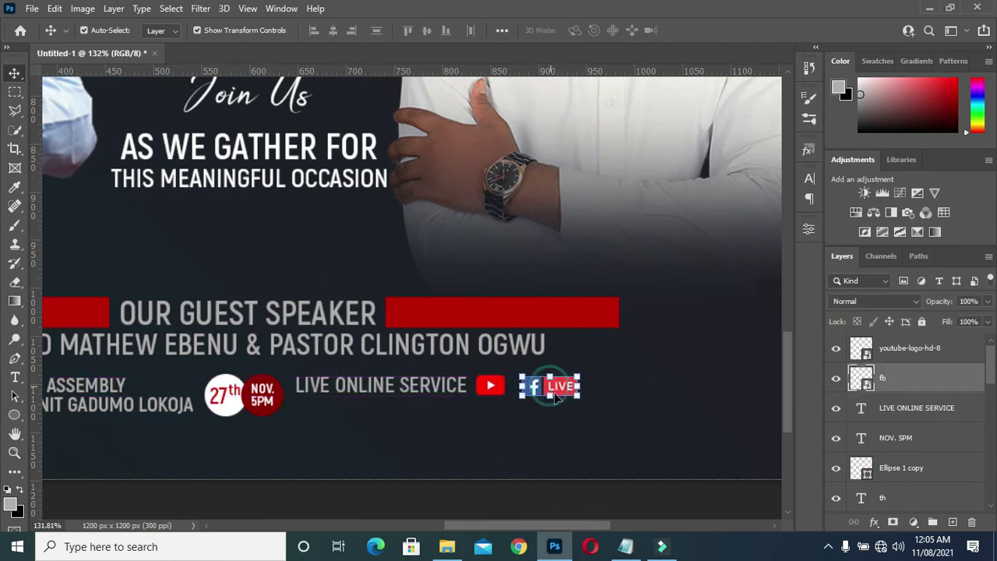
key("Left")
key("Left")
key("Left")
key("Left")
key("Left")
key("Left")
key("Left")
key("Left")
key("Left")
key("Left")
left_click(583, 499)
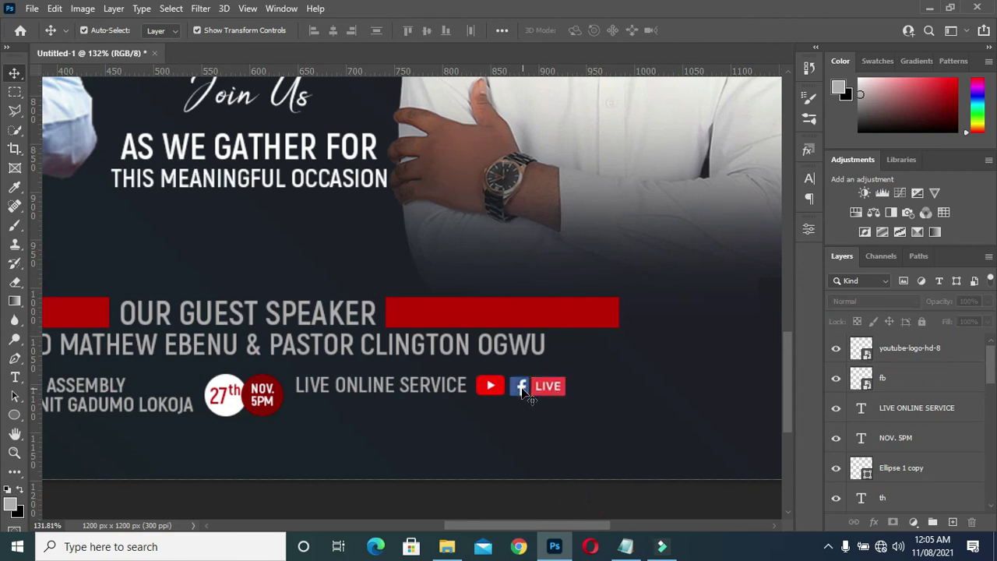
- Scale the YouTube and Facebook Live logos down together to about 87%
left_click(907, 381)
left_click(901, 348, "shift")
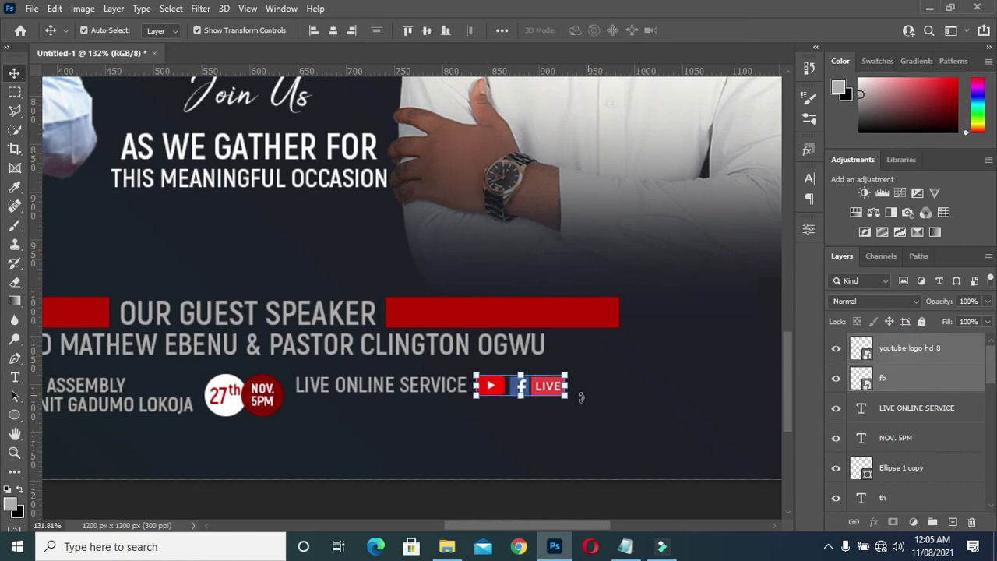
left_click_drag(565, 397, 553, 395)
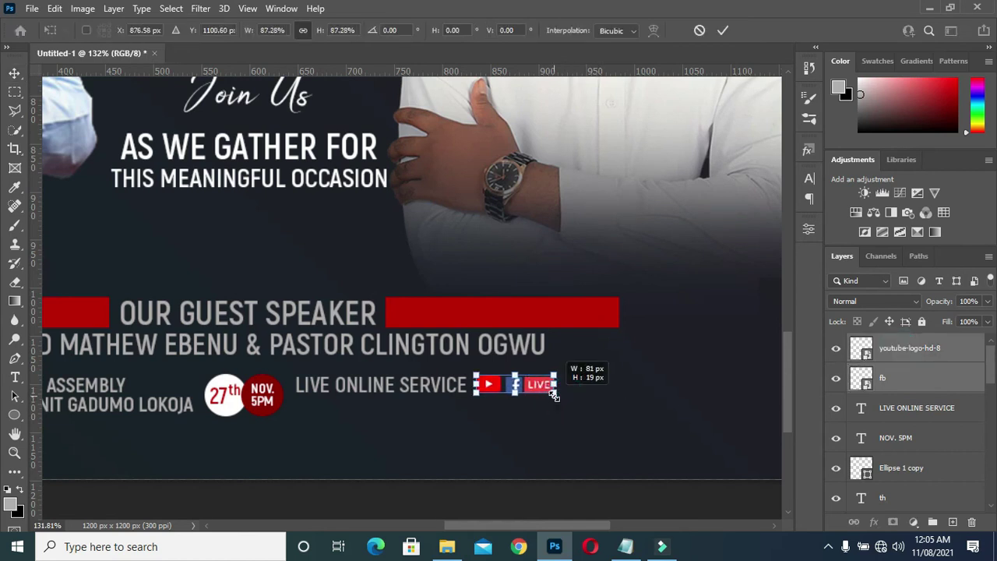
left_click(721, 31)
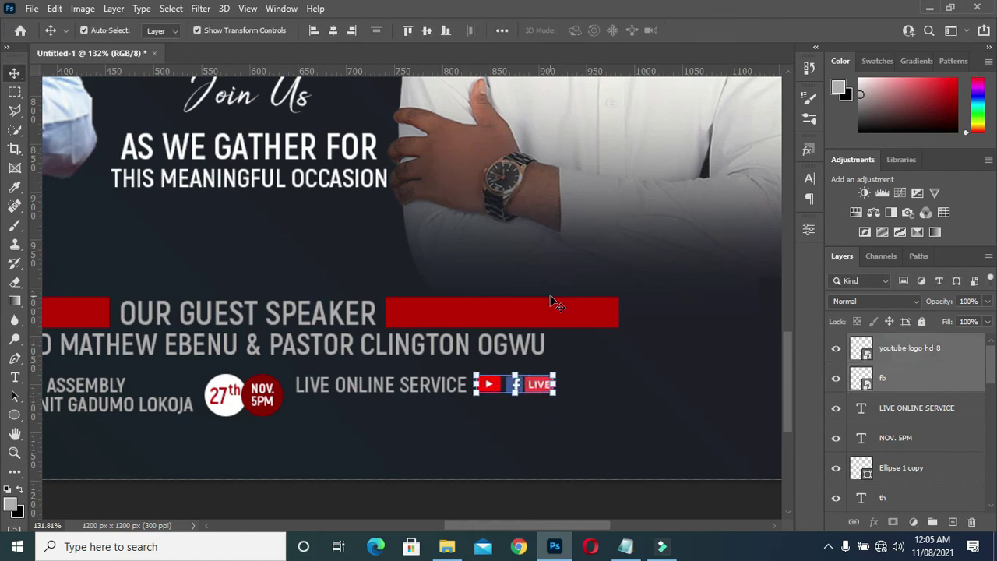
scroll(551, 300, "down", 5)
scroll(563, 436, "up", 3)
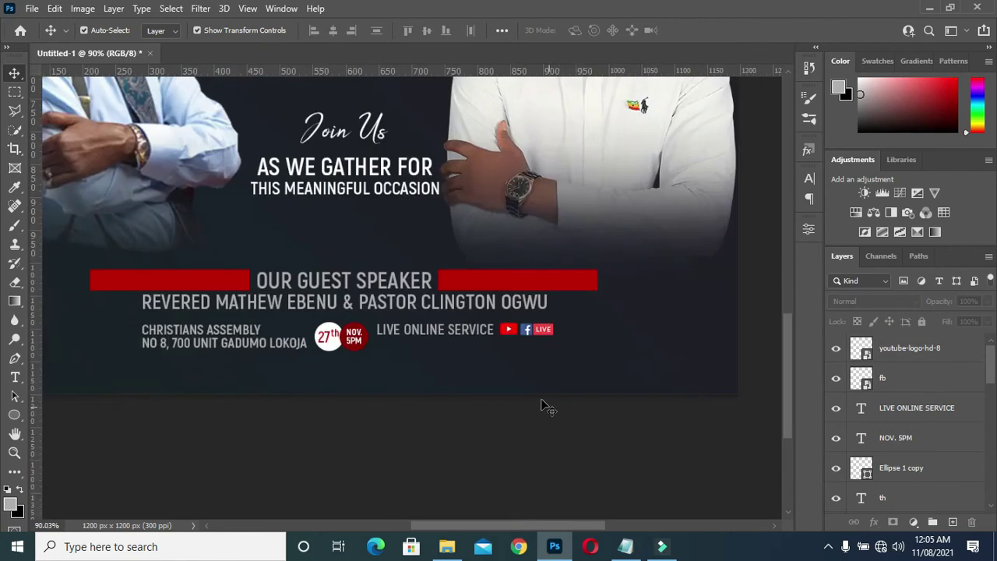
- Duplicate the LIVE ONLINE SERVICE text and move the copy below the original line
left_click(420, 331)
key("ctrl+j")
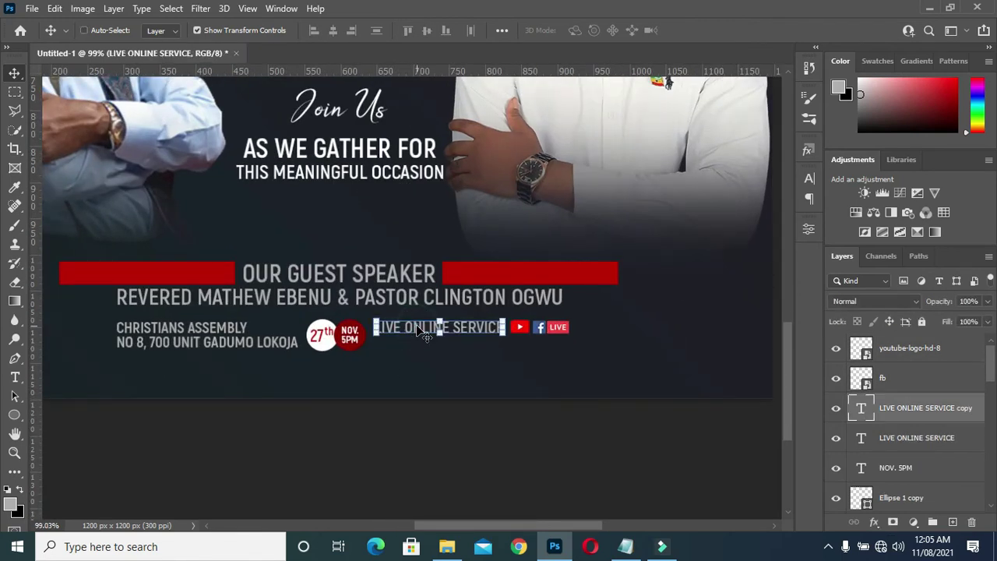
left_click_drag(915, 412, 915, 343)
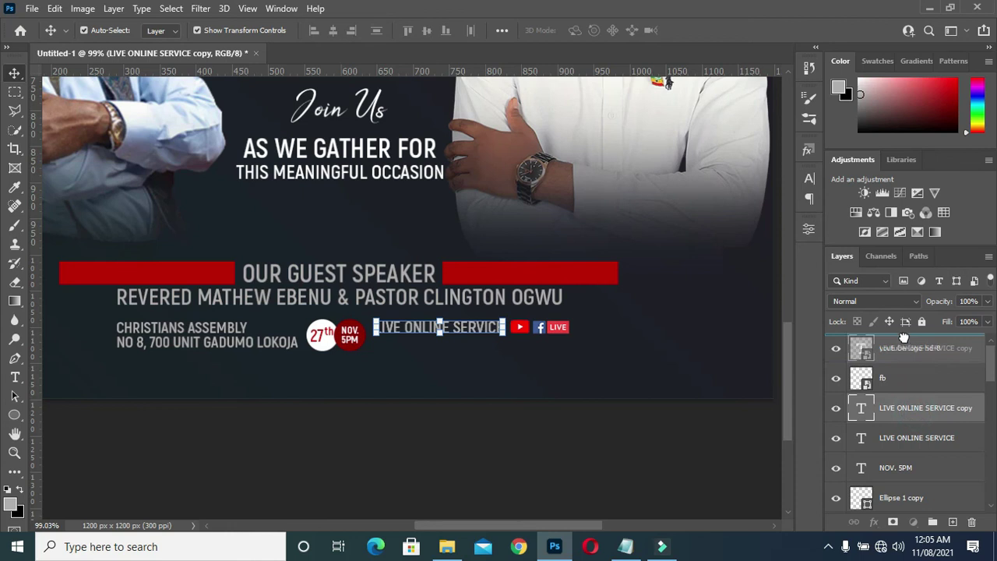
left_click_drag(465, 330, 463, 344)
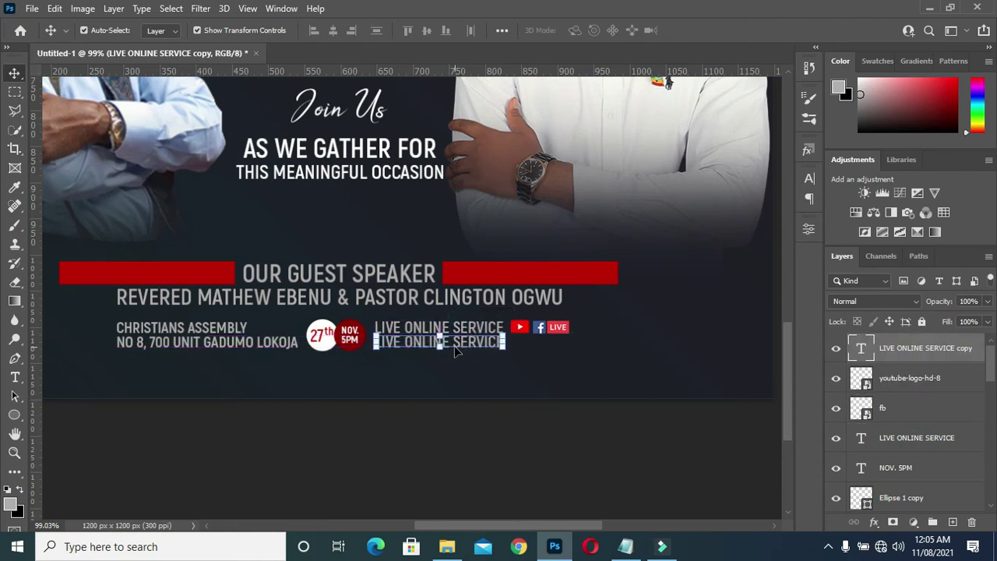
- Retype the copy as 'FOR MORE INFO:' followed by a contact phone number
key("t")
left_click(521, 348)
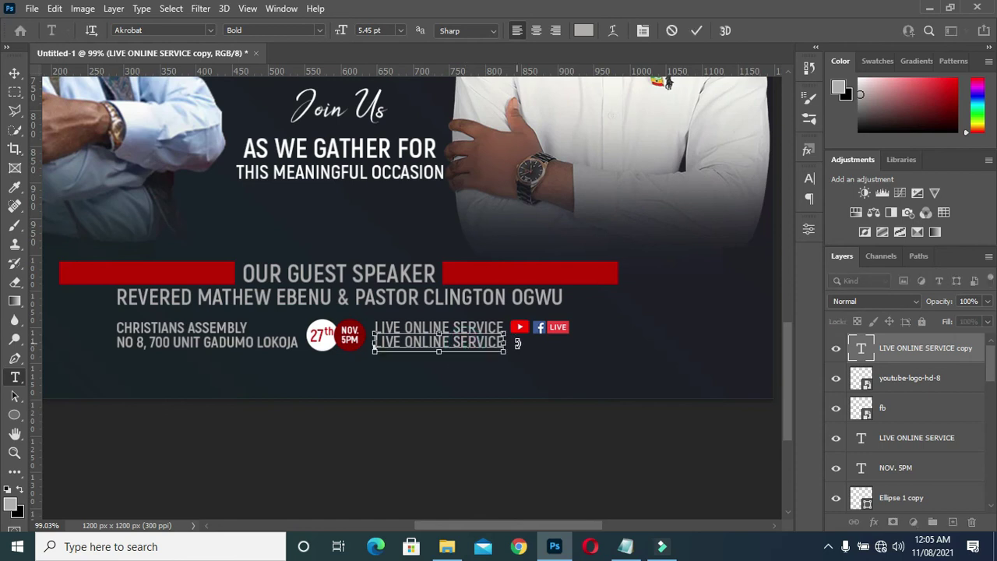
key("ctrl+a")
type("R")
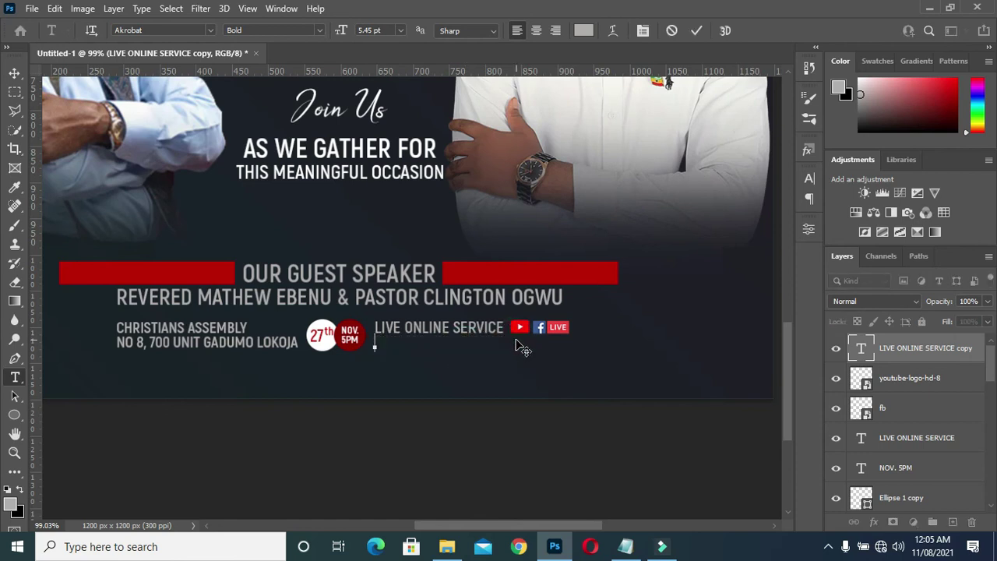
type("OR MORE INFO:")
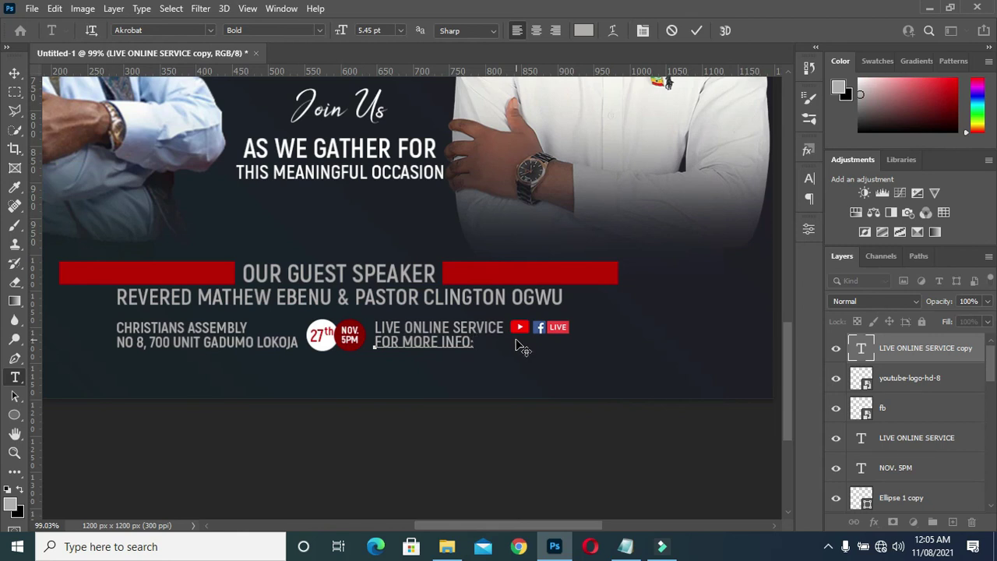
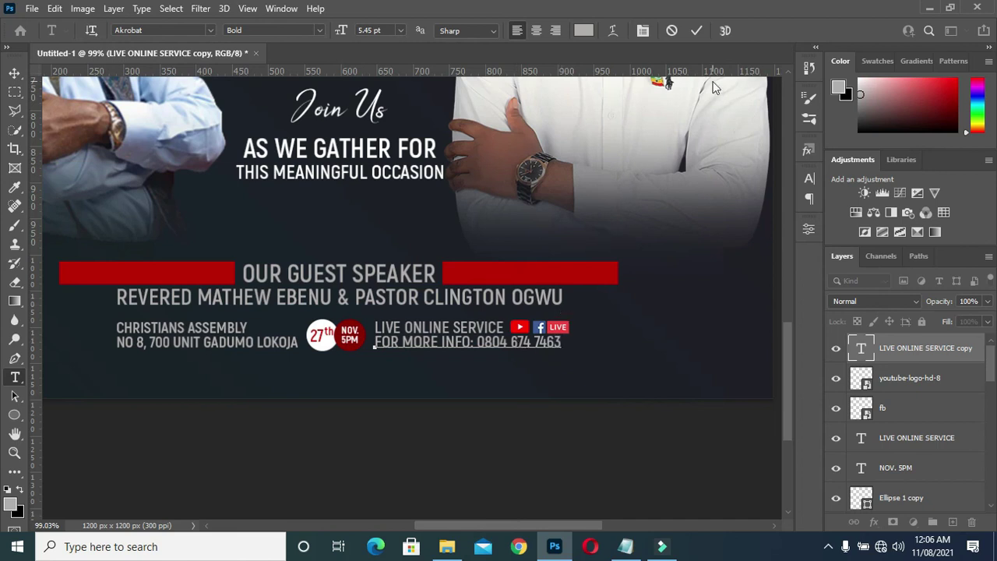
left_click(697, 35)
key("v")
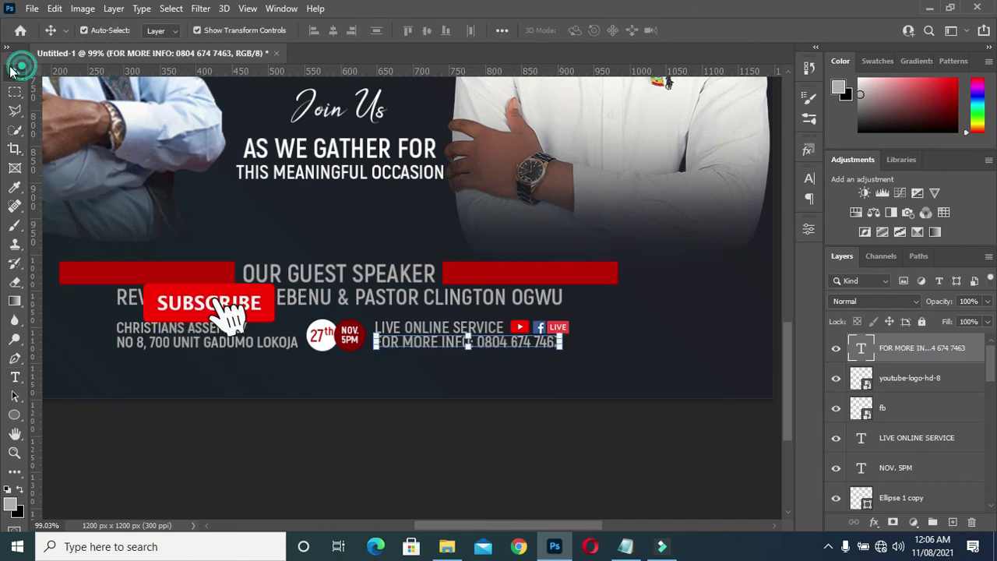
scroll(543, 379, "up", 1)
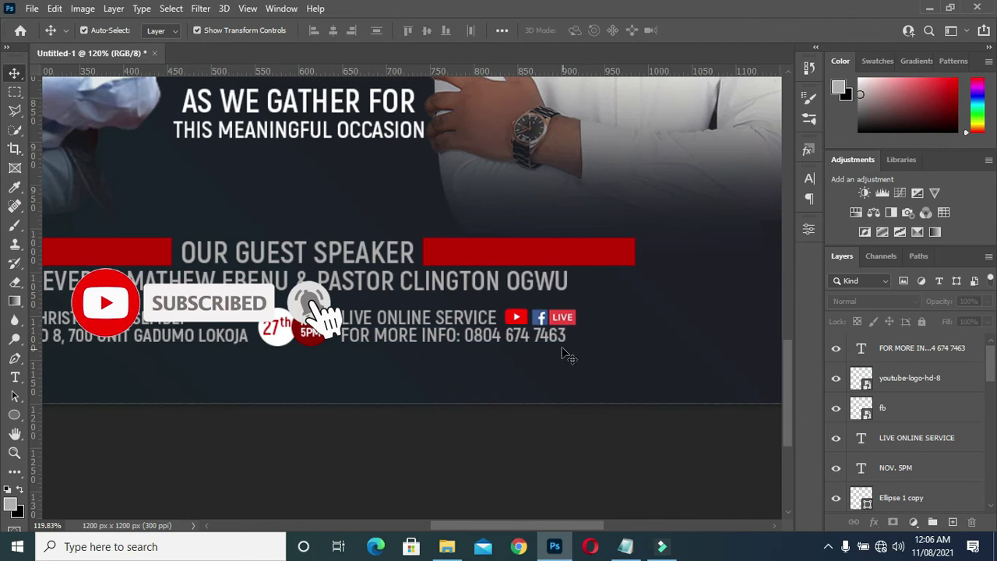
scroll(558, 346, "down", 1)
scroll(558, 349, "down", 2)
scroll(557, 352, "down", 2)
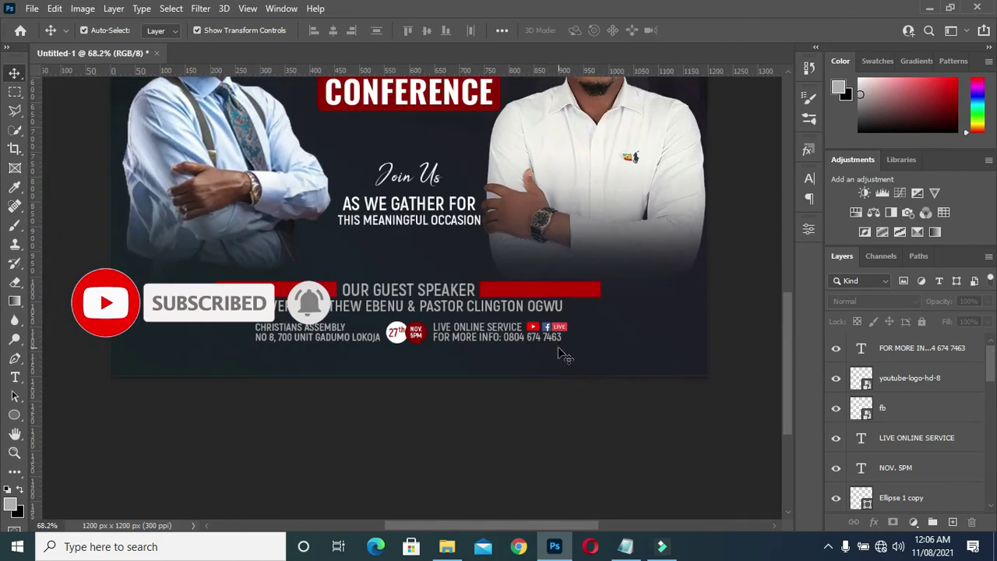
scroll(559, 358, "down", 1)
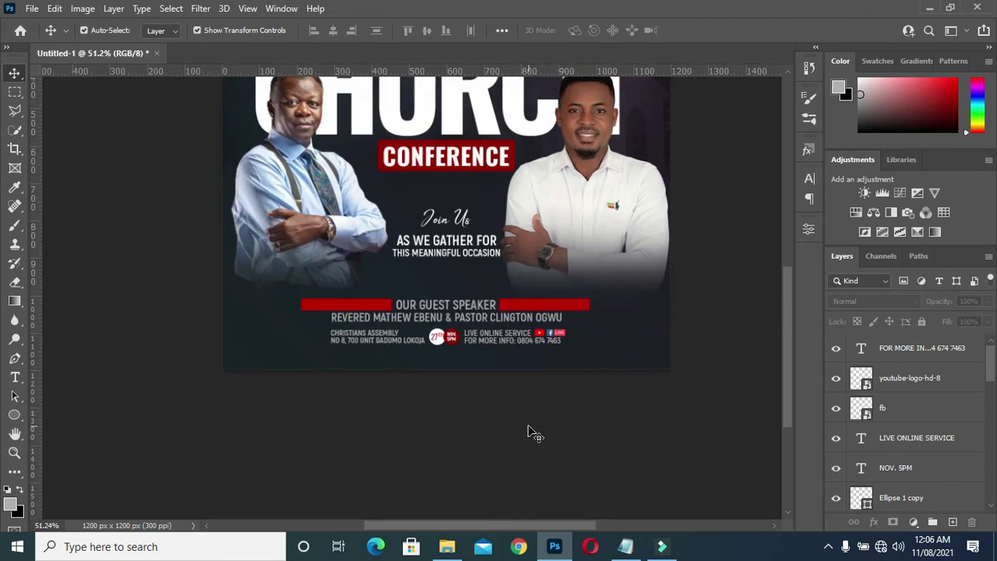
scroll(532, 432, "up", 3)
scroll(537, 334, "down", 1)
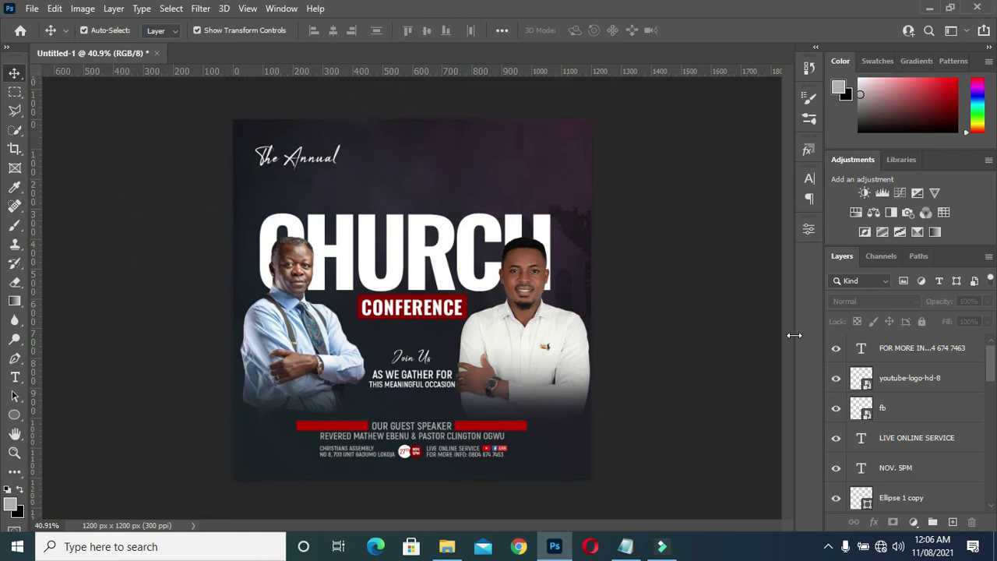
left_click(908, 354)
scroll(903, 356, "down", 1)
scroll(902, 358, "down", 1)
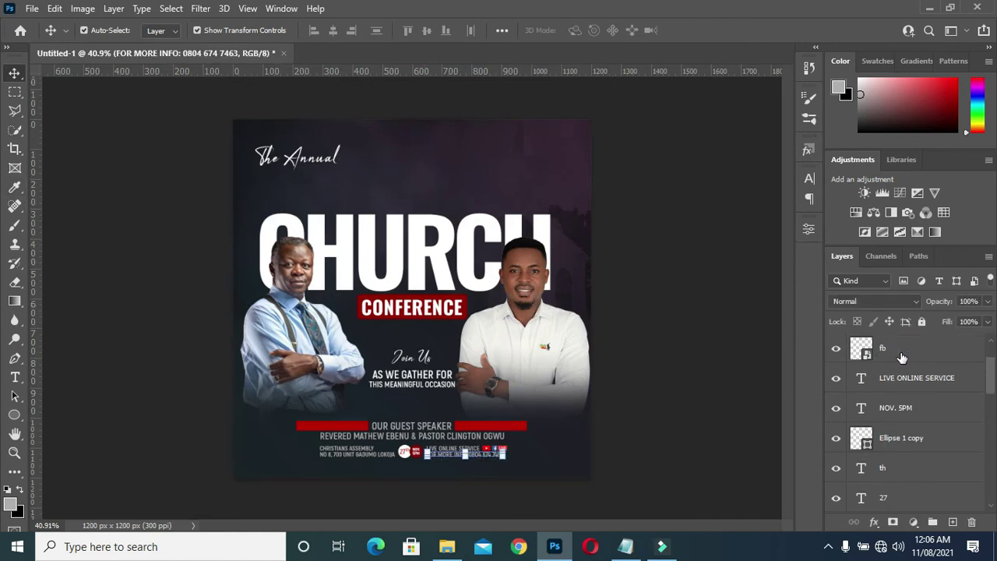
scroll(902, 359, "down", 1)
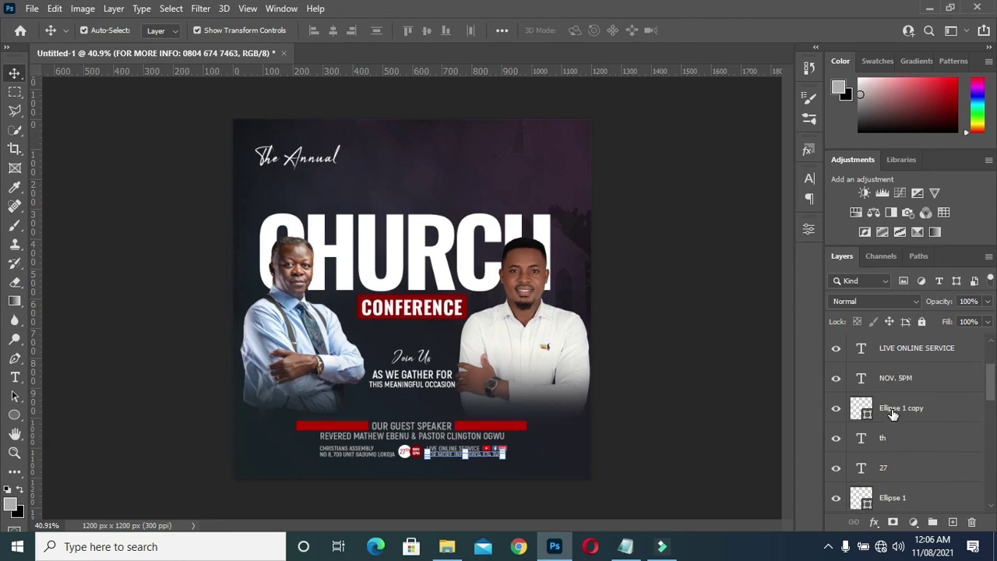
scroll(892, 430, "down", 1)
scroll(893, 425, "down", 2)
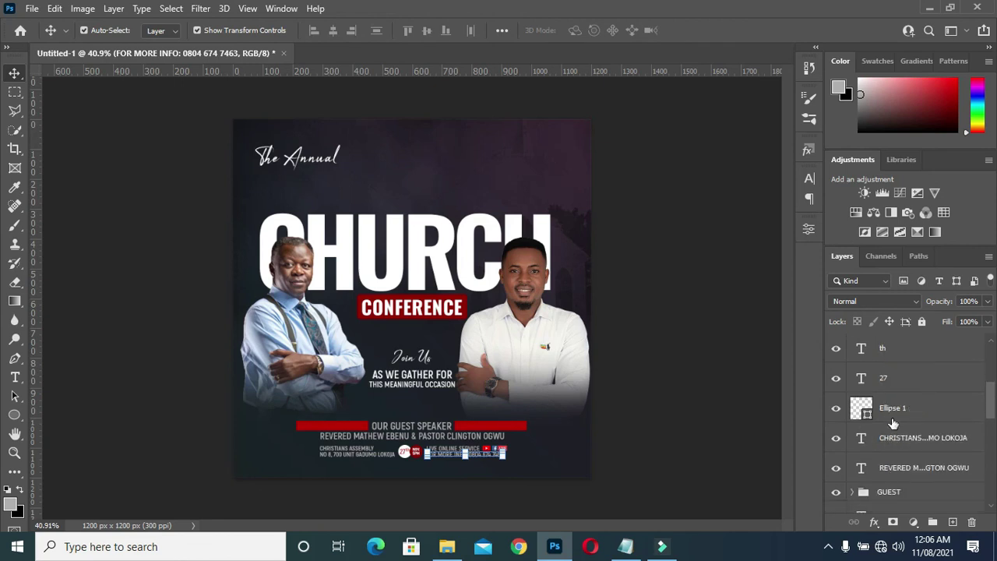
scroll(895, 405, "up", 3)
scroll(896, 387, "down", 3)
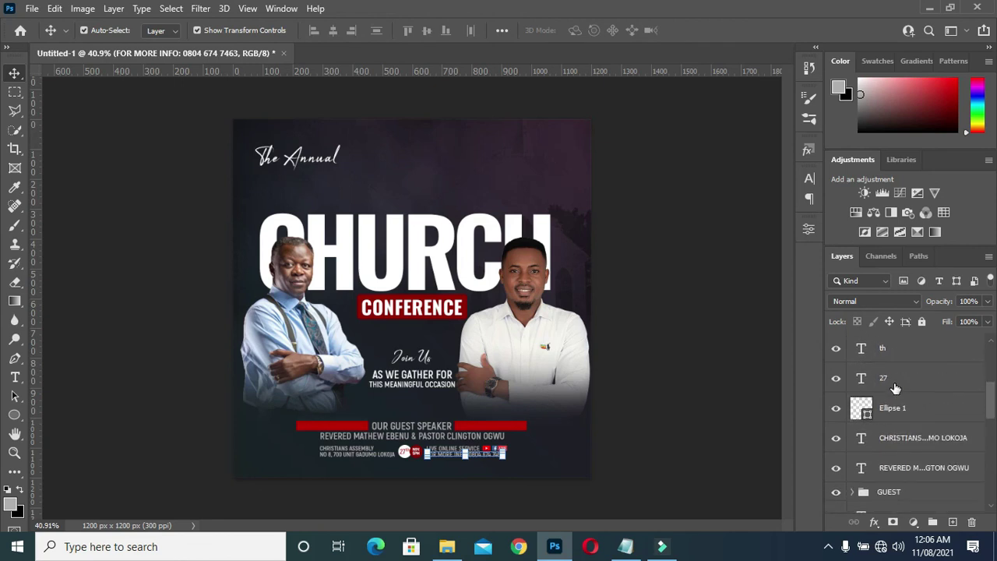
- Group the info layers down to CHRISTIANS into a group named INFO
left_click(902, 440, "shift")
key("ctrl+g")
double_click(891, 342)
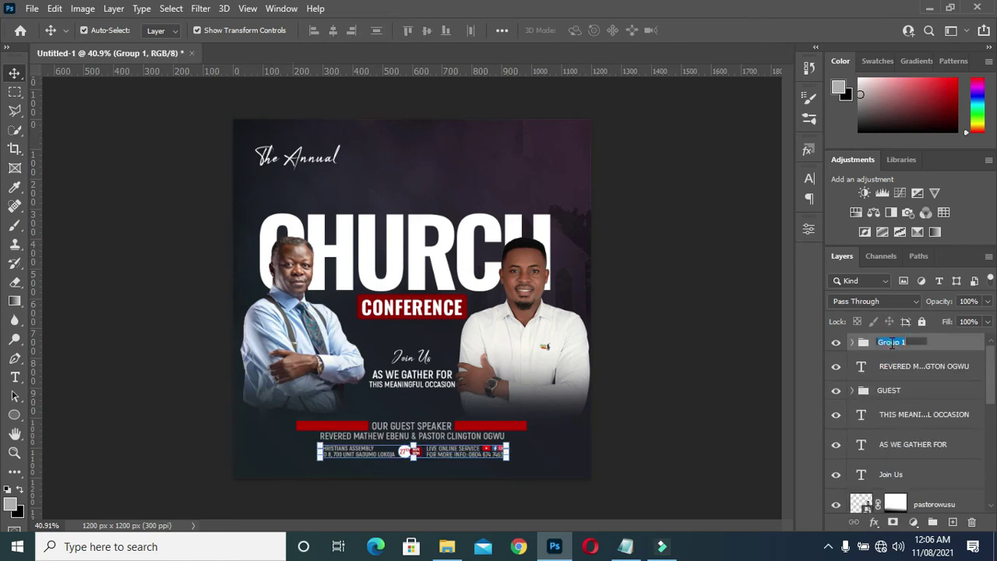
type("IFO")
left_click(883, 342)
type("NFO")
key("Return")
- Move the REVERED speaker names layer into the GUEST group
left_click(888, 370)
left_click(898, 373)
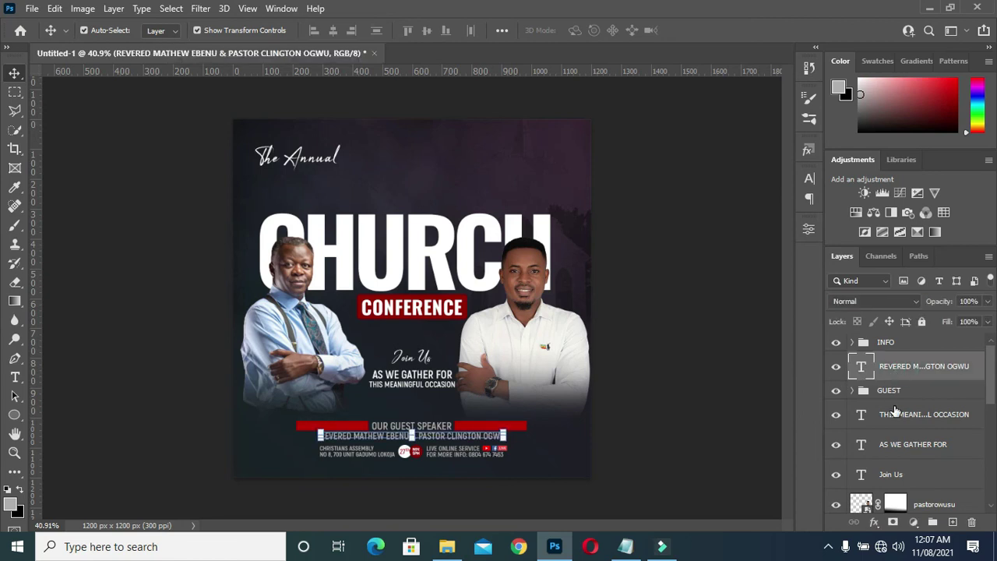
left_click(889, 393)
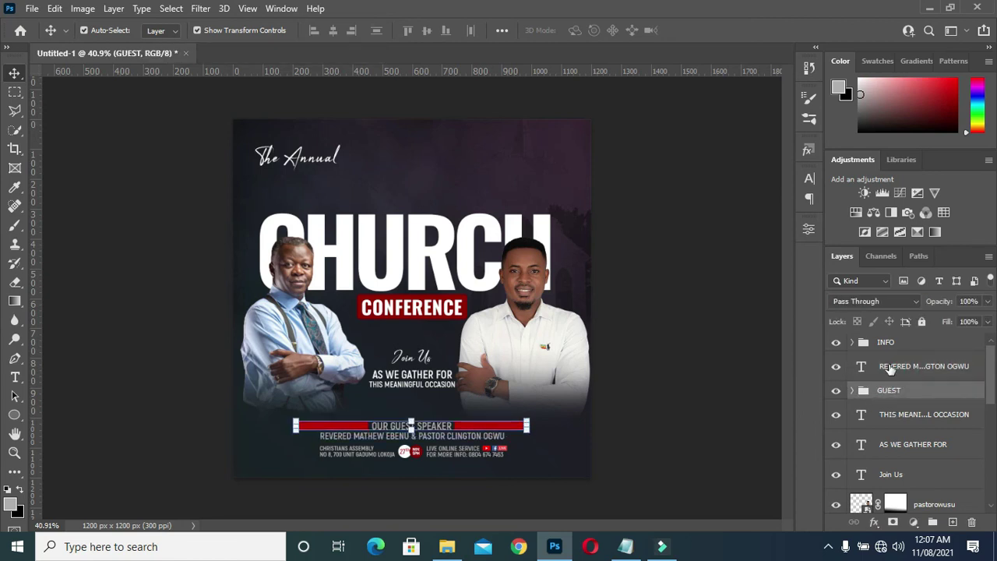
left_click(851, 390)
left_click_drag(919, 366, 887, 391)
- Group THIS MEANINGFUL OCCASION, AS WE GATHER FOR and Join Us as JOIN US
left_click(919, 384)
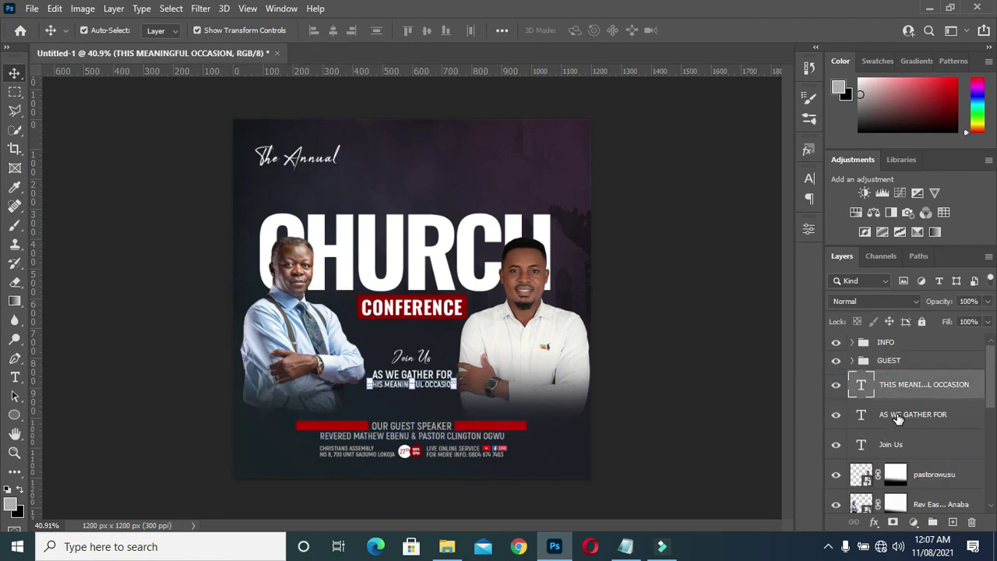
left_click(898, 445, "shift")
key("ctrl+g")
double_click(886, 379)
type("JOIN US")
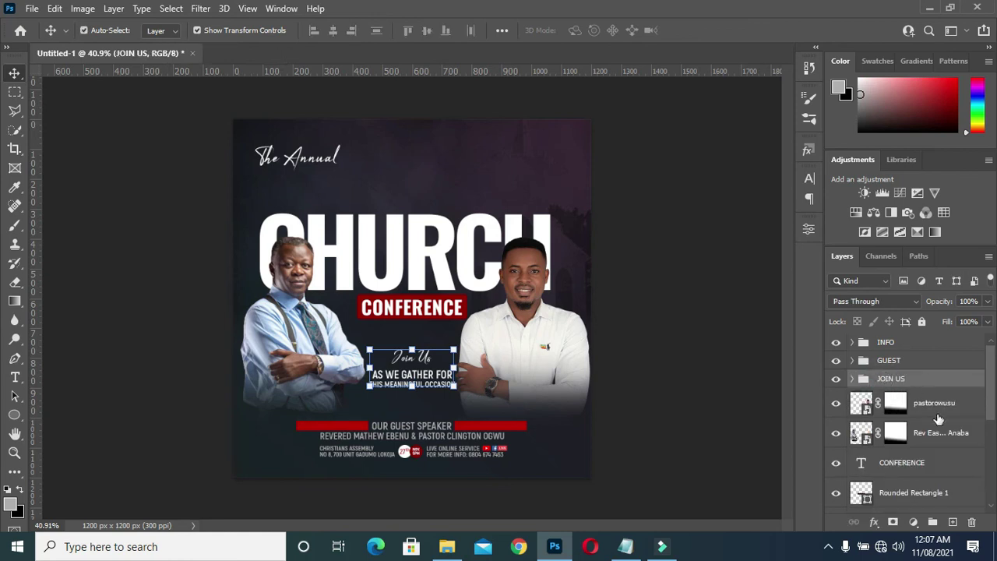
- Group the two pastor photo layers into a group named PASTOR
left_click(935, 411)
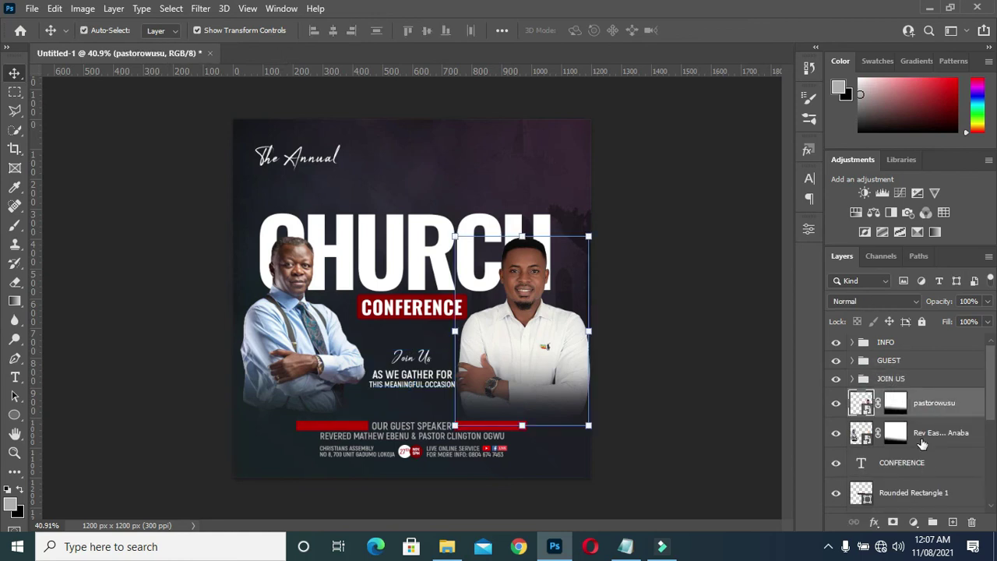
left_click(923, 441, "shift")
key("ctrl+g")
double_click(887, 397)
type("PAST")
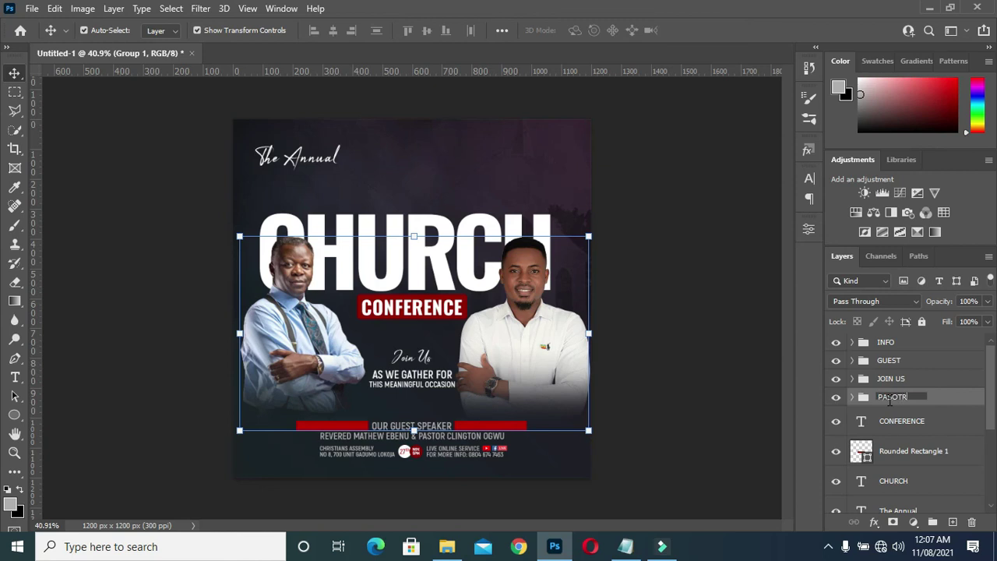
type("OR")
key("Return")
- Group the title layers from CONFERENCE down to The Annual as CHURCH
left_click(897, 423)
scroll(901, 478, "down", 2)
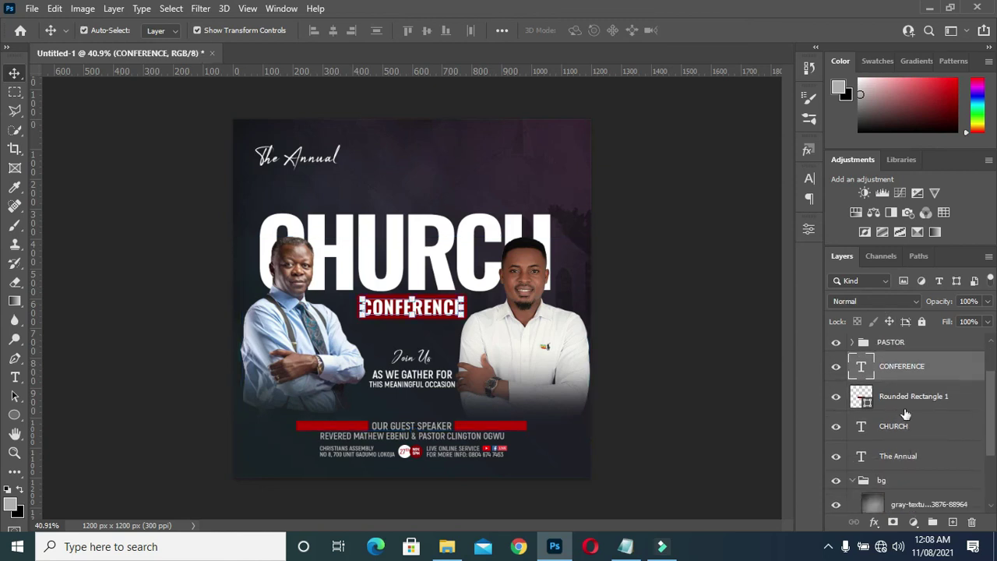
left_click(904, 458, "shift")
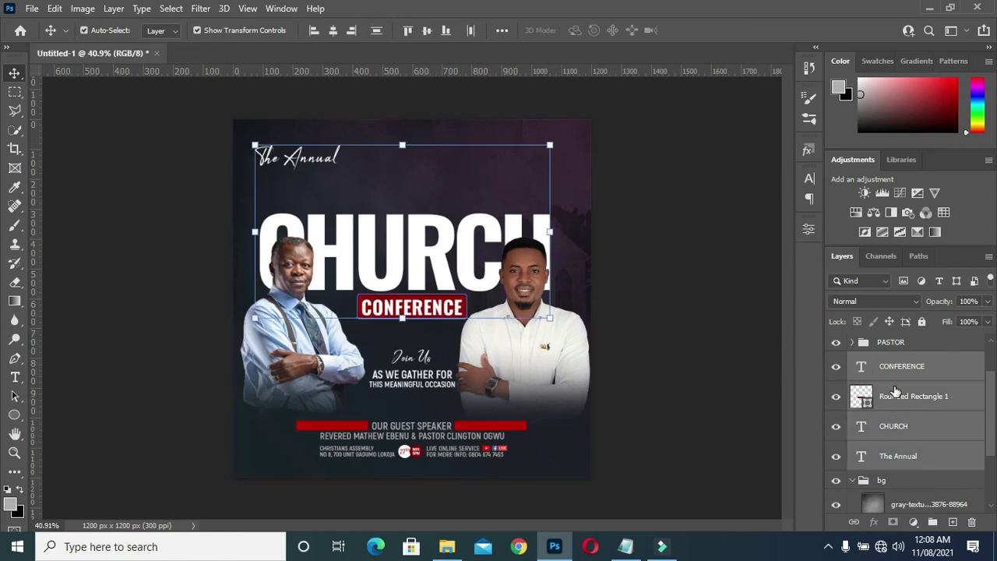
key("ctrl+g")
double_click(886, 363)
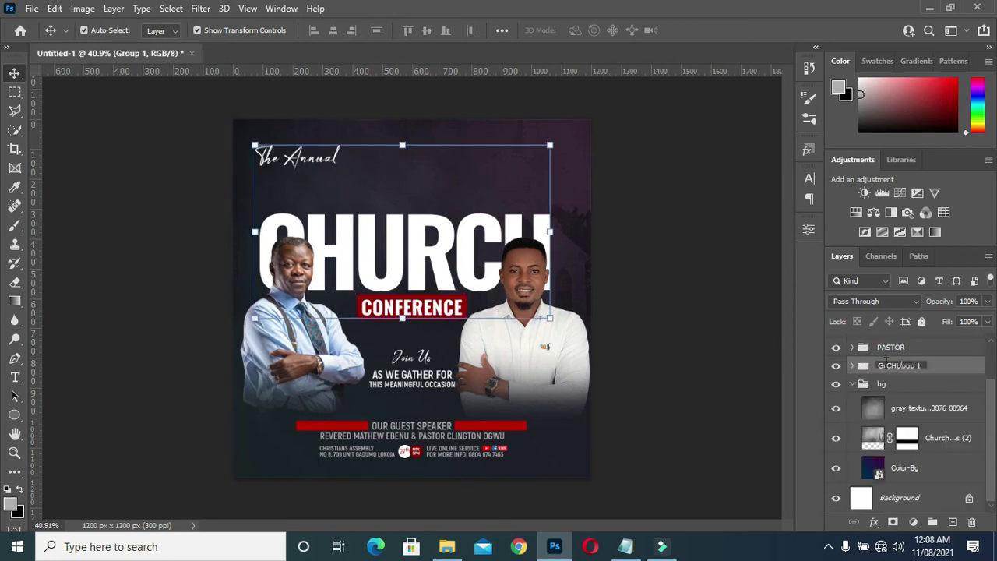
type("RCH")
double_click(905, 366)
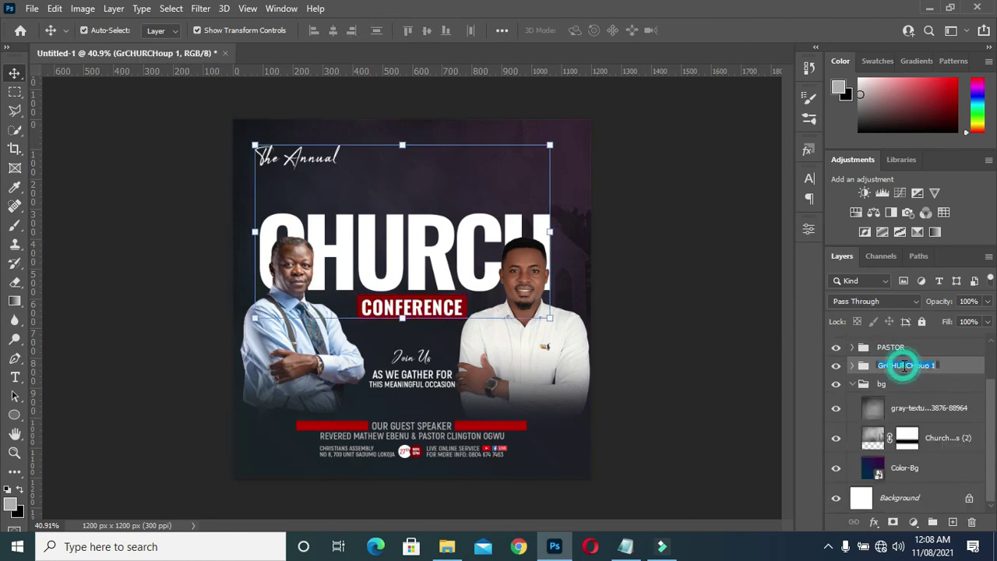
type("CHURCH")
key("Return")
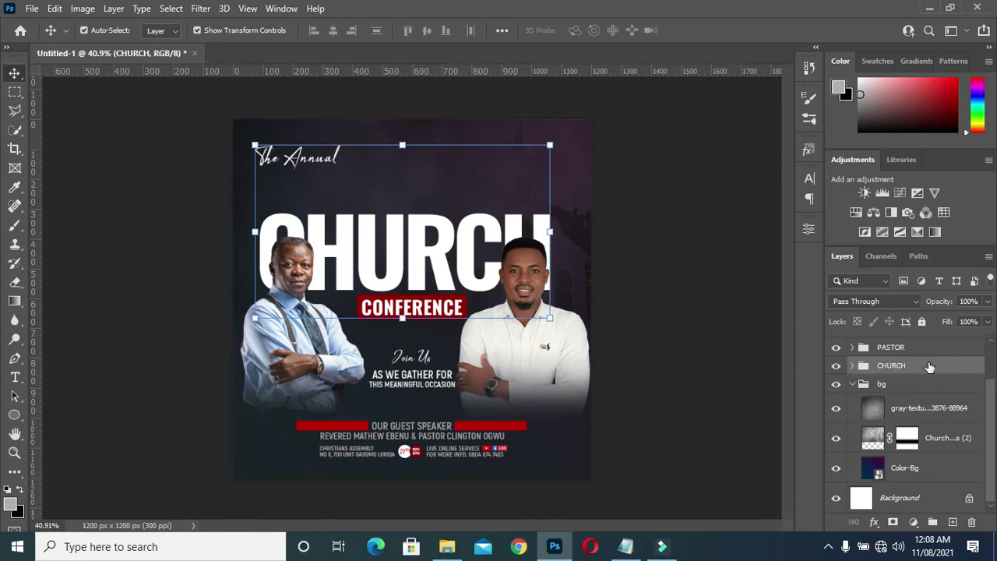
- Collapse the bg group and stamp all visible layers into a merged layer
left_click(854, 384)
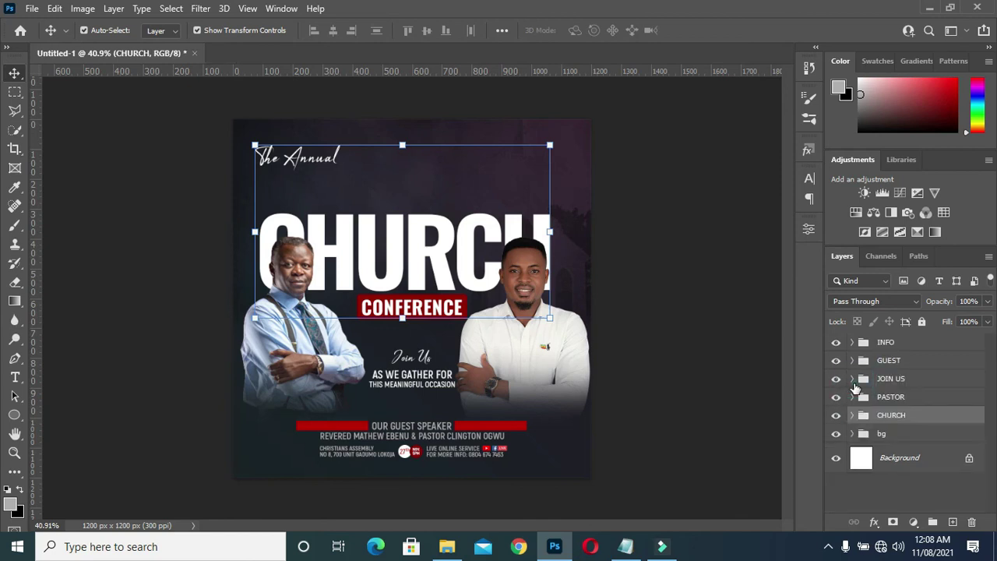
left_click(755, 436)
key("ctrl+shift+alt+e")
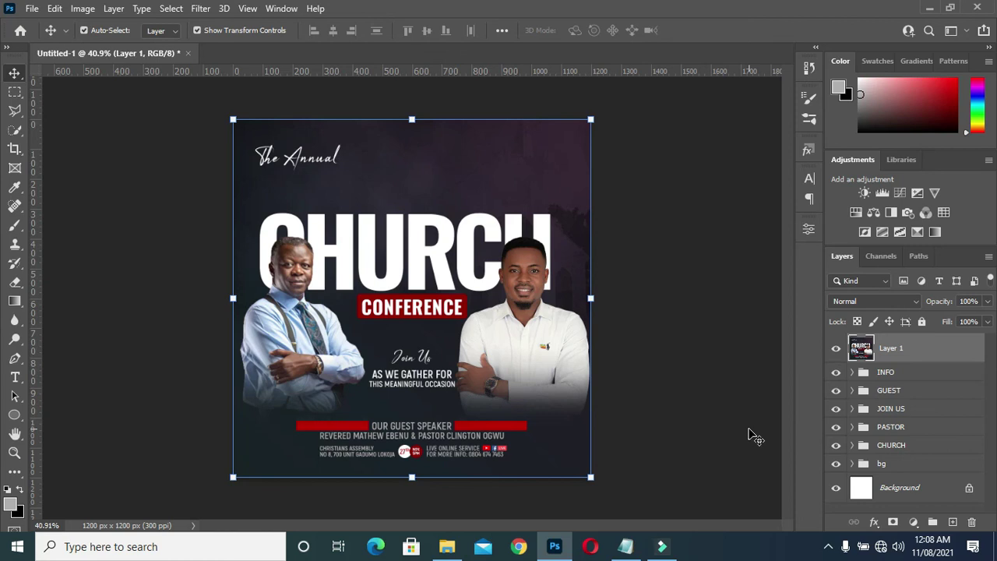
- Apply the Camera Raw Filter to the merged flyer layer, ready to edit Temperature
left_click(202, 9)
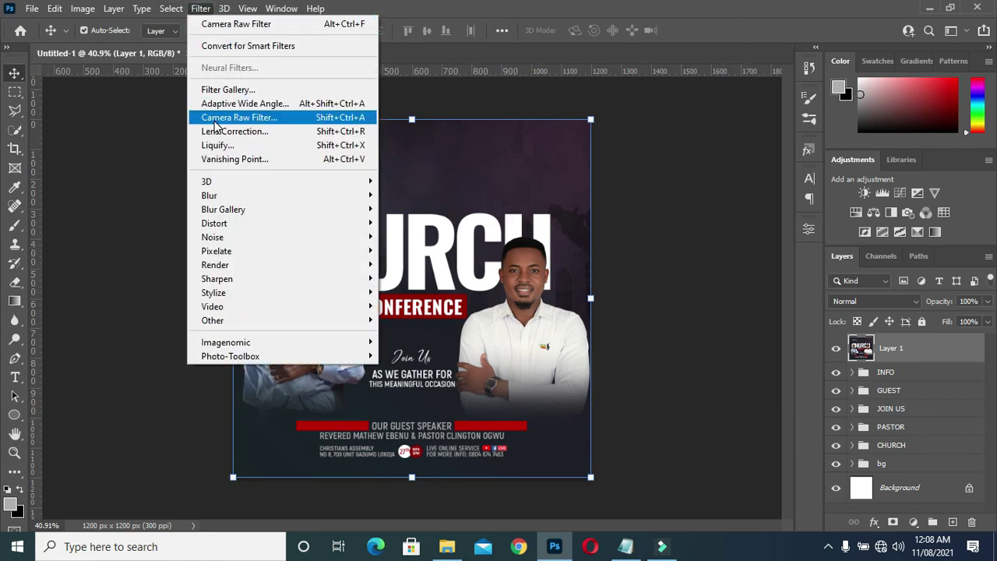
left_click(222, 118)
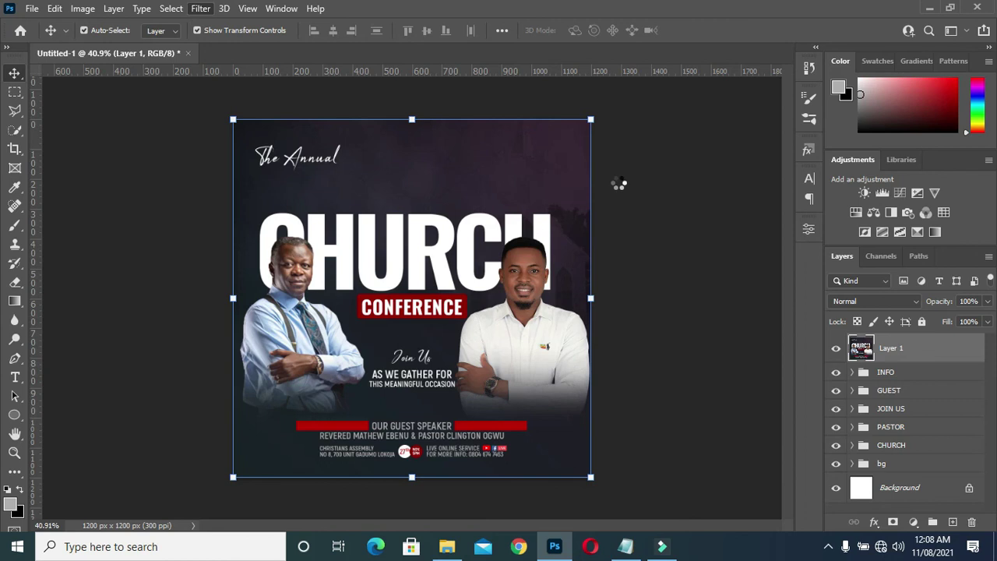
left_click(852, 272)
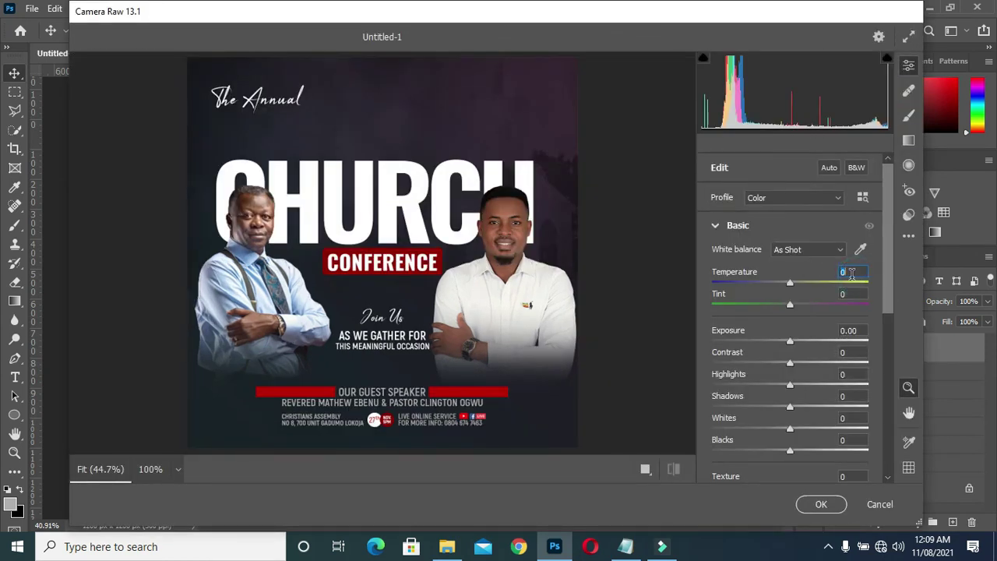
- Cool the temperature to -40, raise exposure to +0.25 and set highlights to +7
left_click_drag(790, 283, 770, 287)
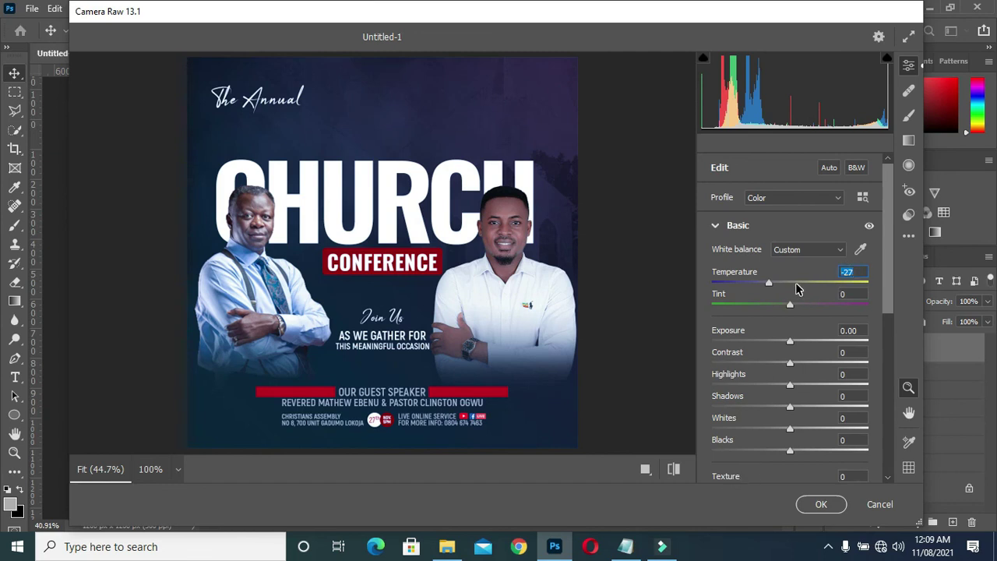
type("-25")
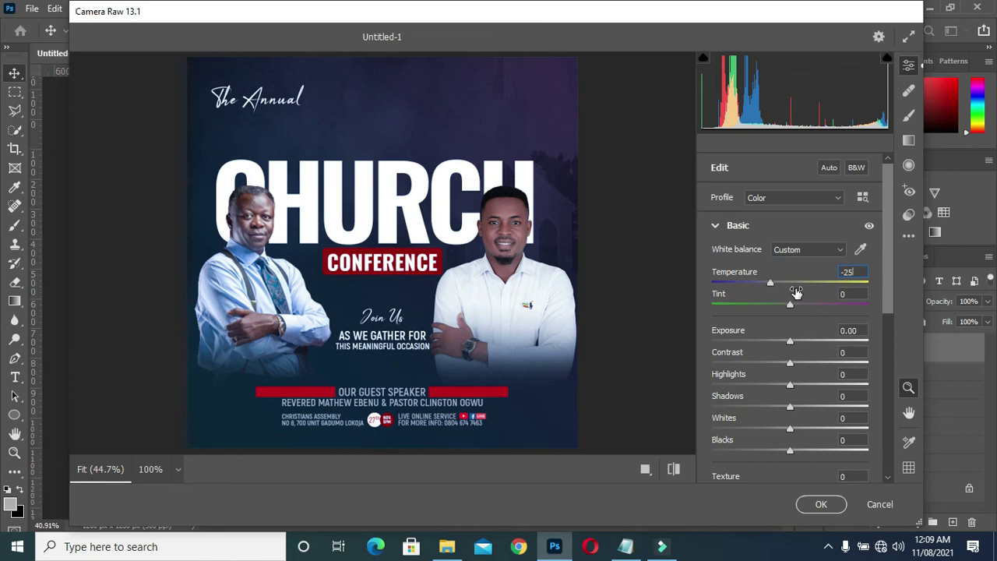
double_click(851, 271)
type("-")
type("40")
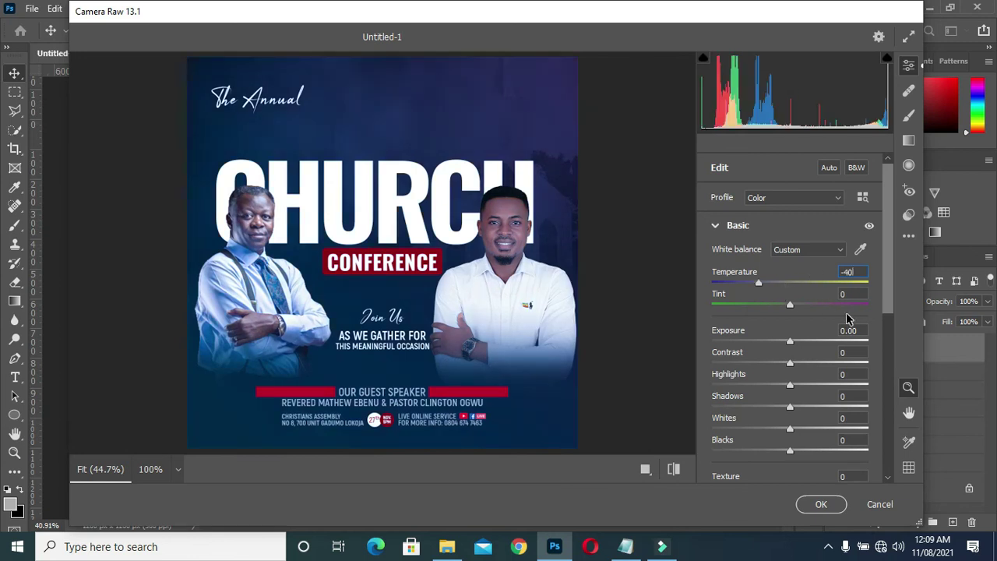
double_click(851, 374)
left_click_drag(791, 343, 806, 350)
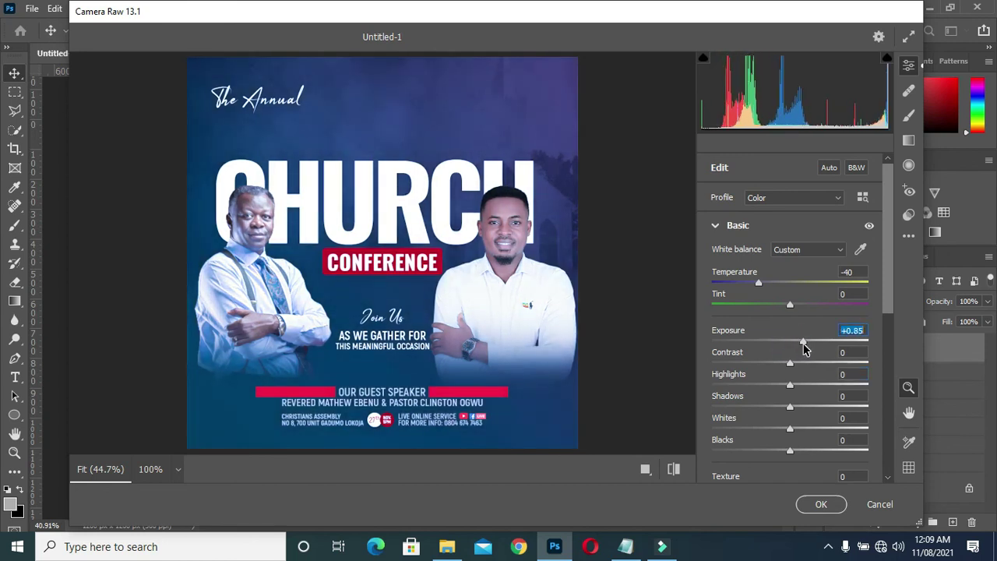
left_click_drag(806, 351, 793, 352)
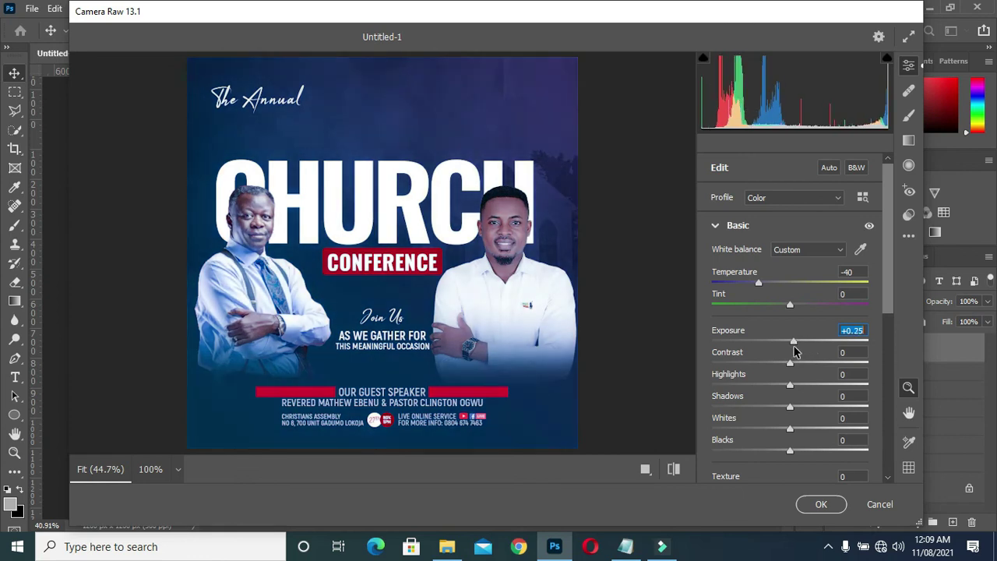
left_click(852, 353)
key("Tab")
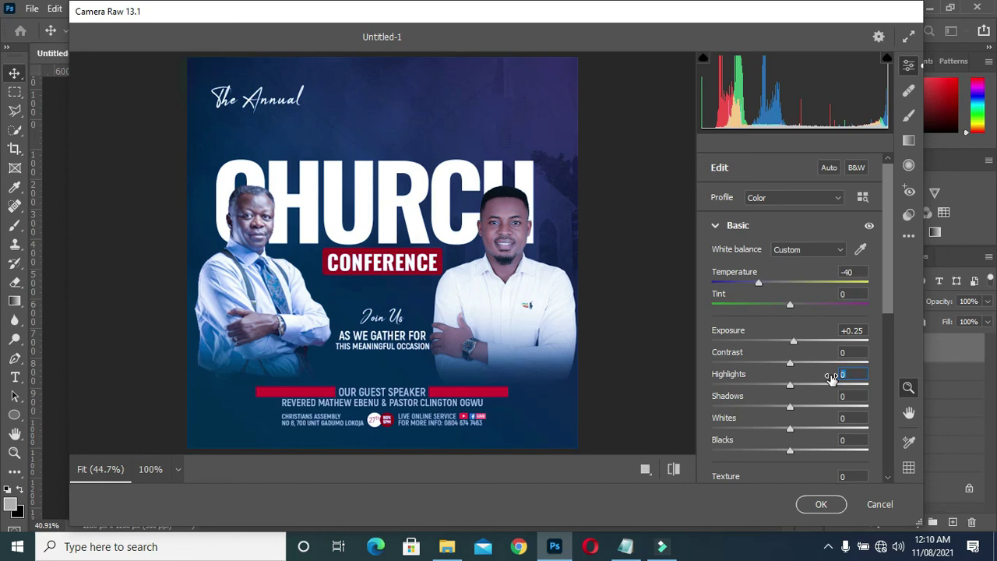
left_click(796, 385)
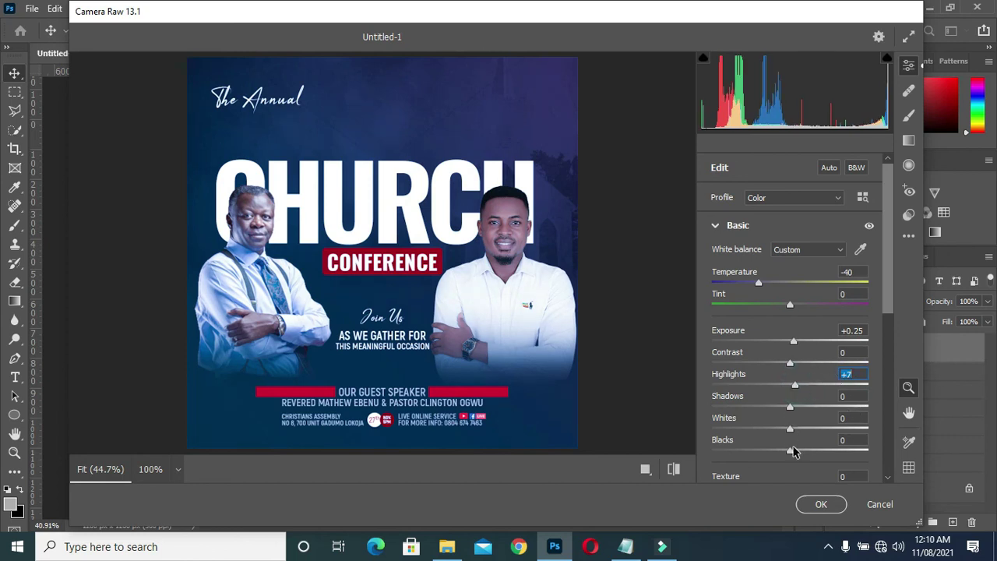
- Boost clarity to +44 and dehaze to +65, then ease dehaze back to +50
scroll(792, 450, "down", 1)
scroll(790, 412, "down", 1)
scroll(792, 390, "down", 1)
scroll(796, 375, "down", 1)
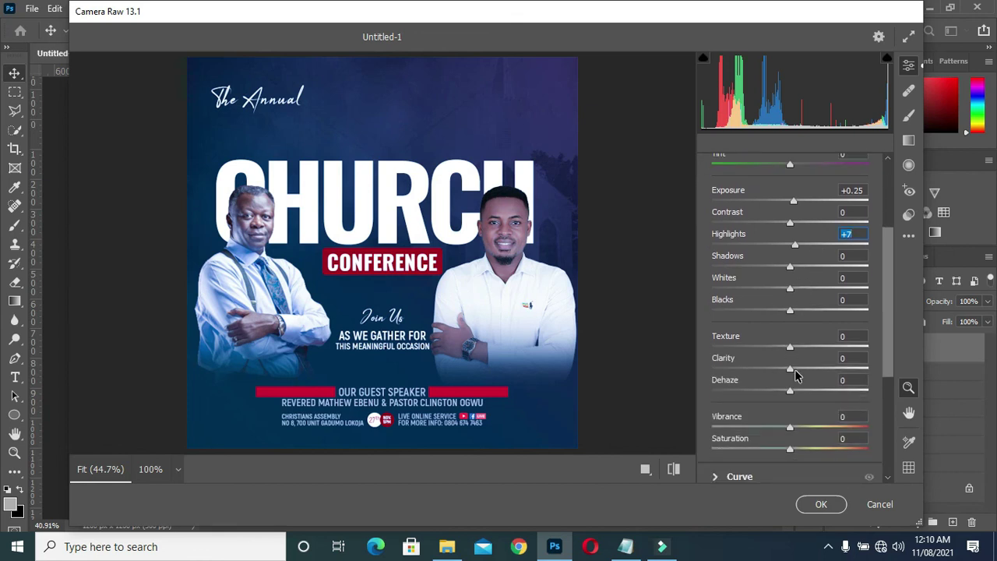
left_click_drag(790, 372, 823, 375)
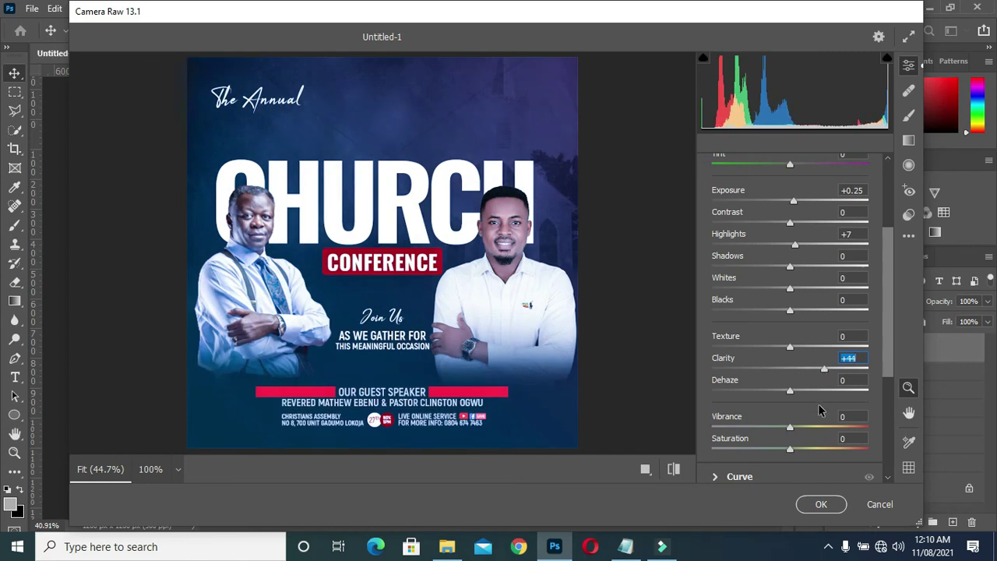
left_click_drag(799, 392, 843, 411)
left_click(828, 408)
- Commit the Camera Raw grade to merged Layer 1 and begin renaming that layer
scroll(612, 327, "down", 2)
left_click(818, 504)
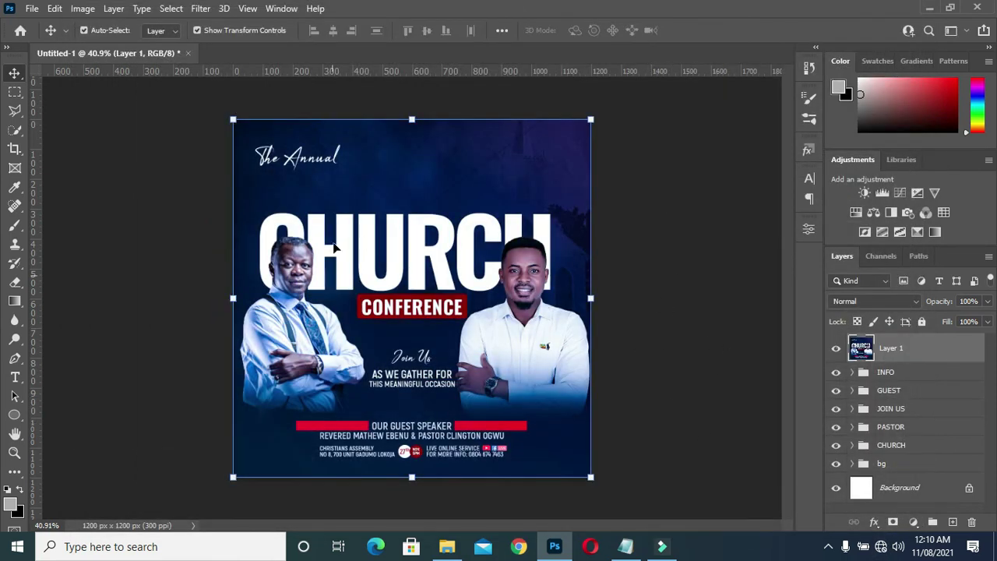
double_click(890, 347)
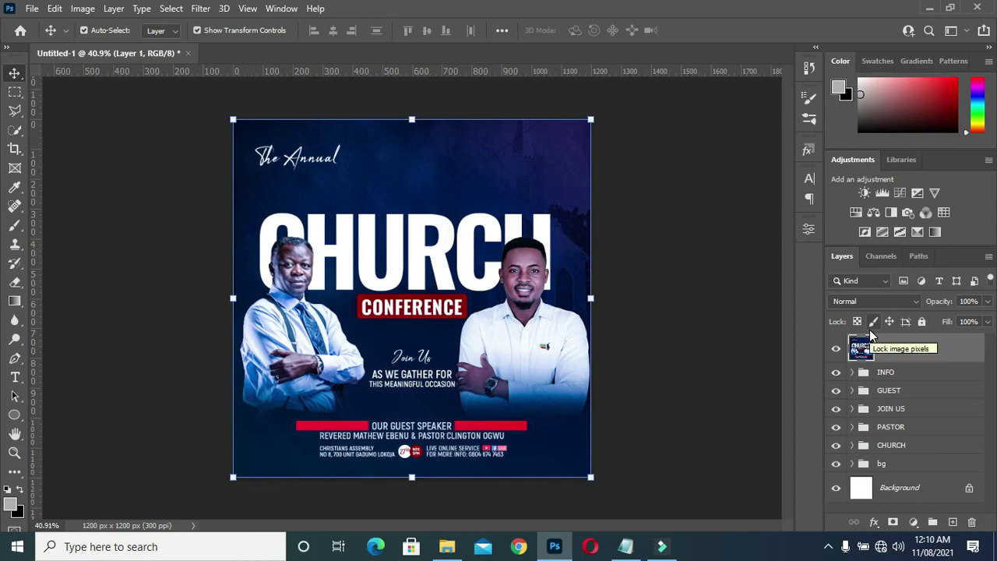